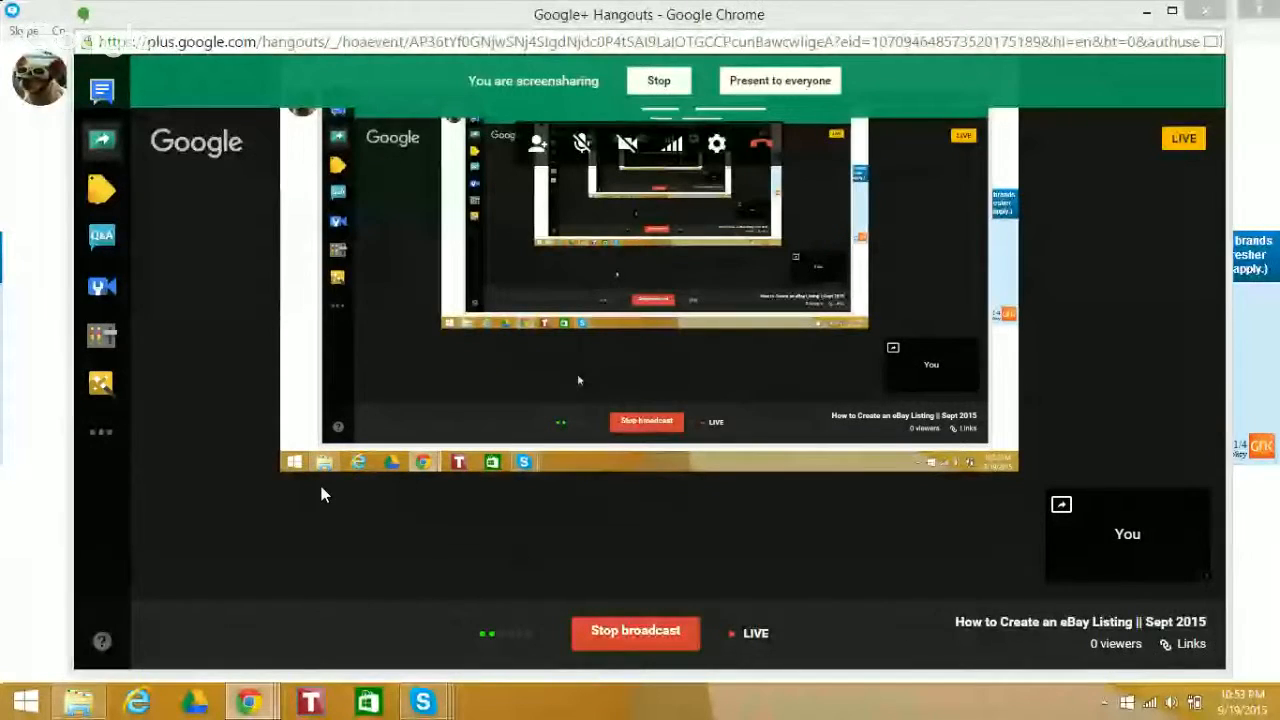
Switch to File Explorer and open the eBay Photos folder inside Pictures
click(22, 312)
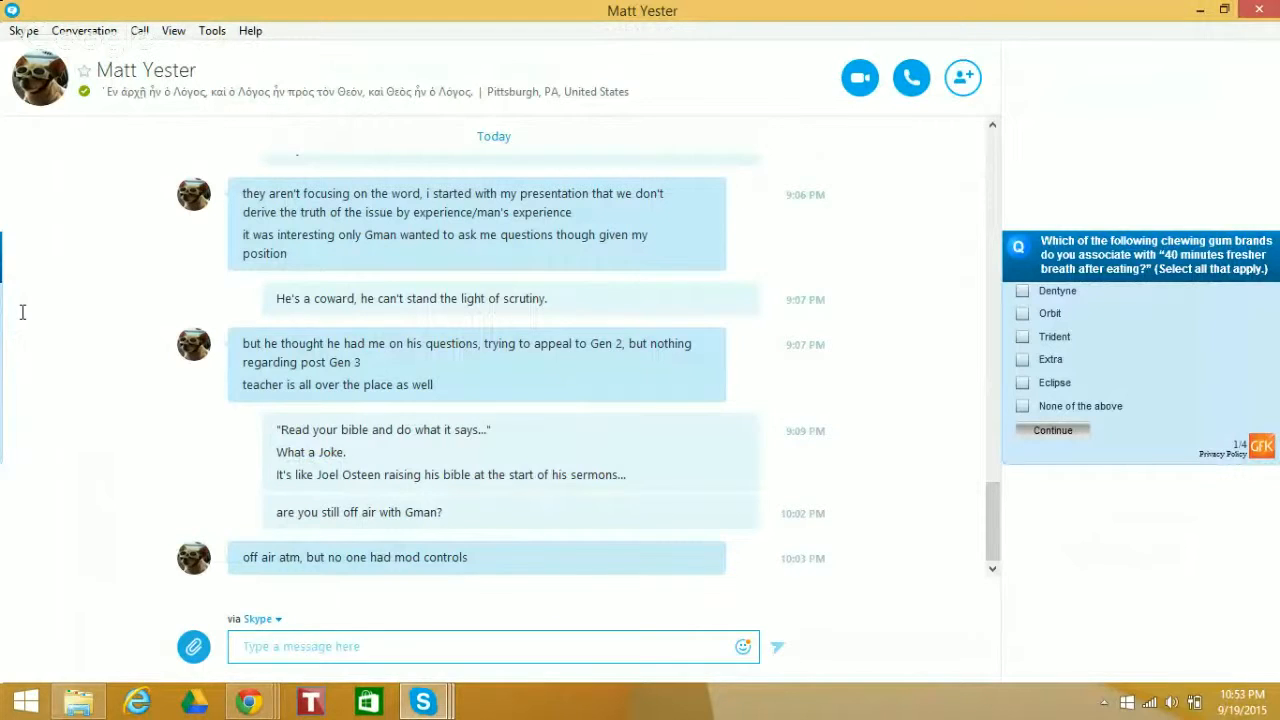
click(78, 703)
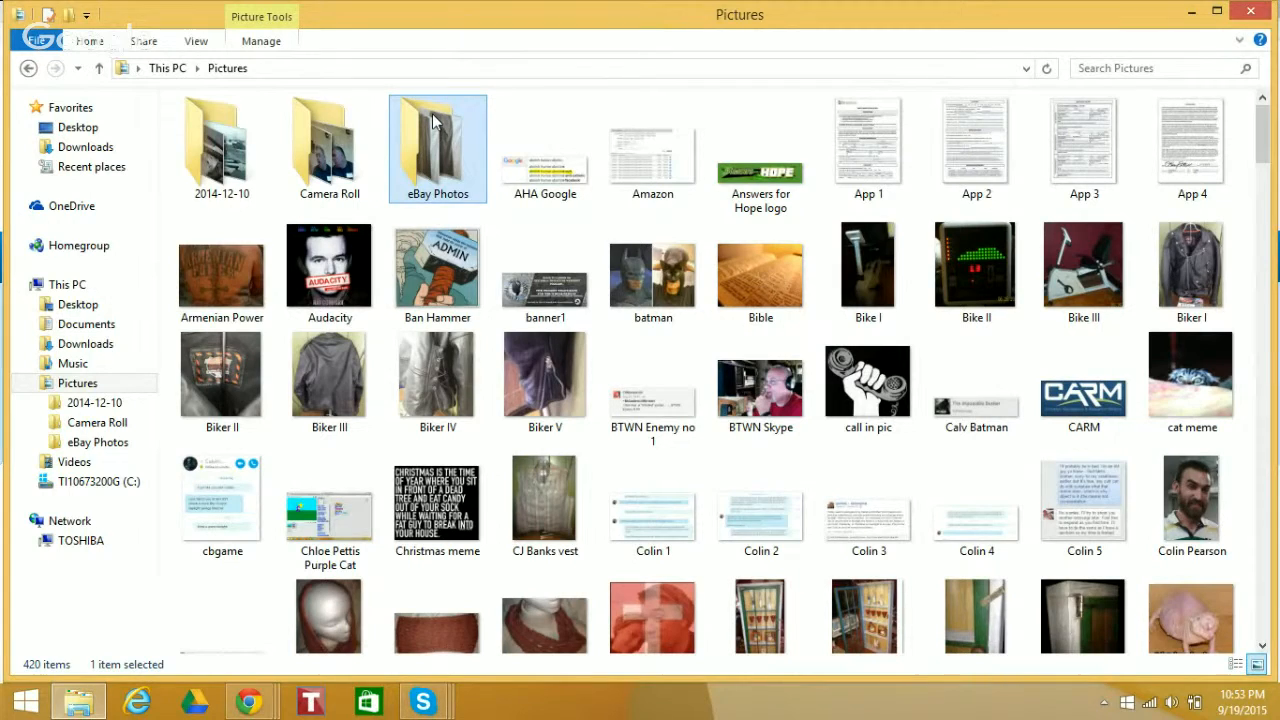
mouse_move(432, 120)
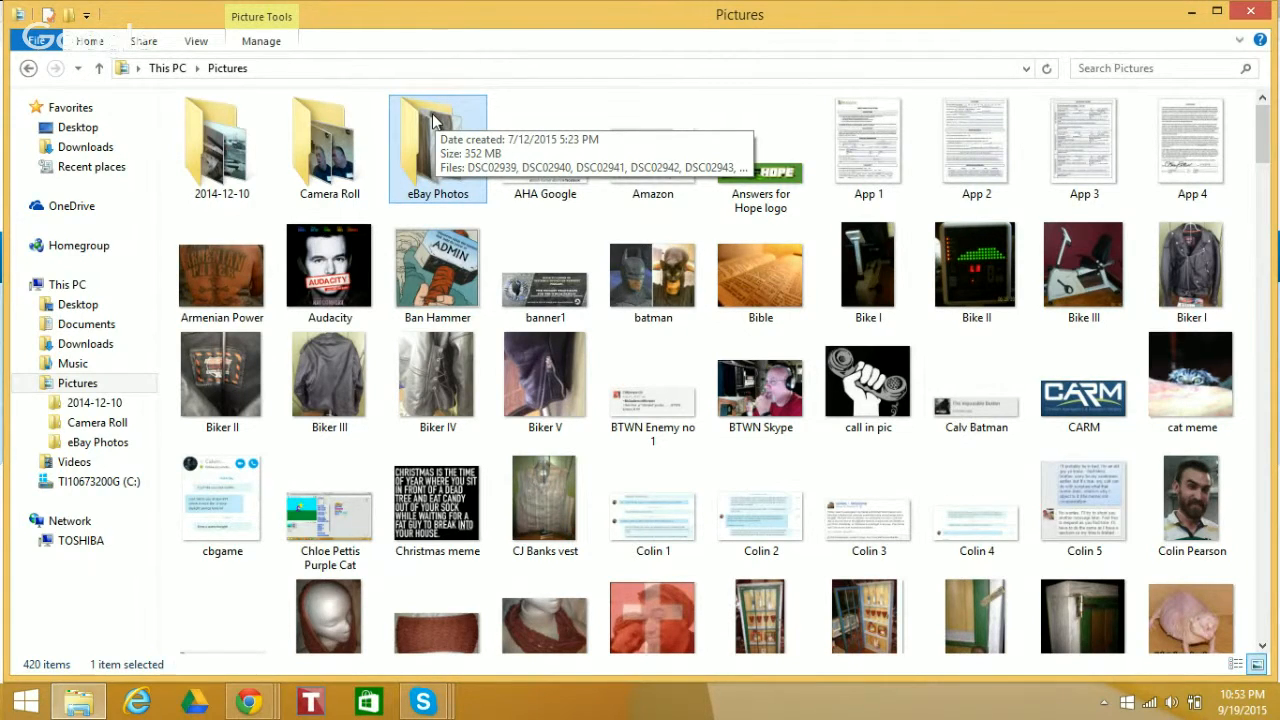
double_click(432, 120)
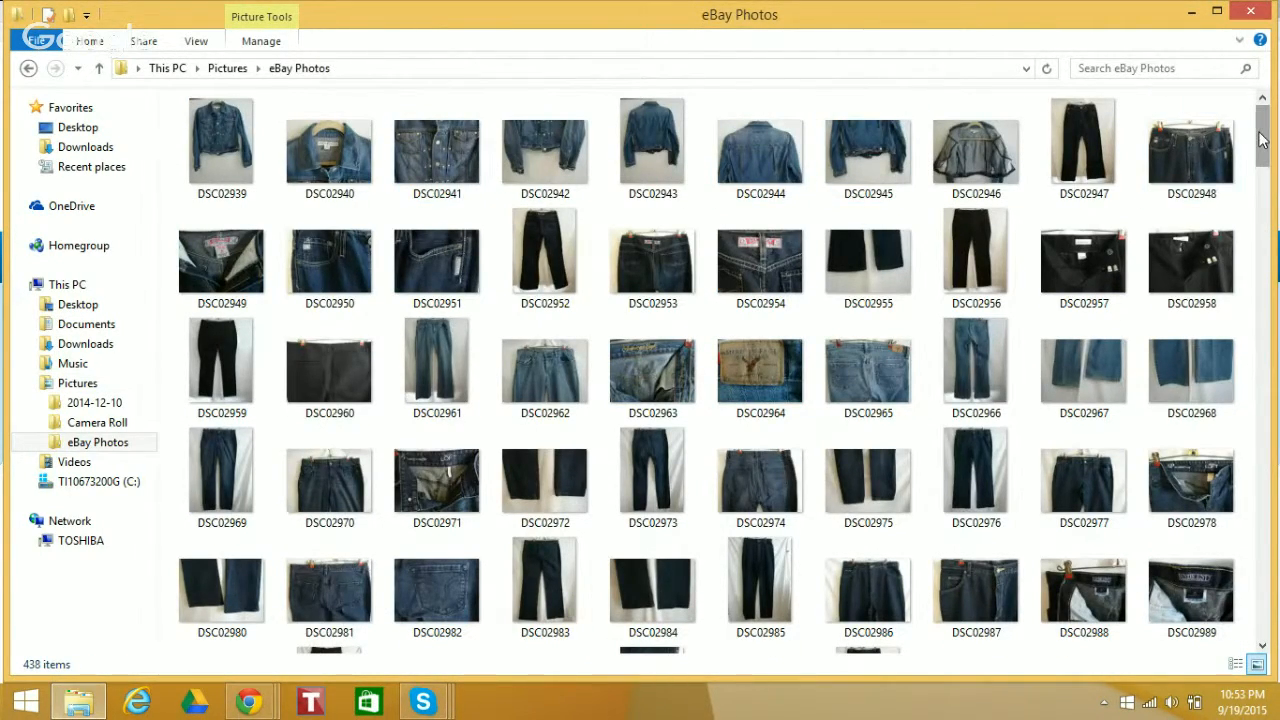
Find the vinyl record photos in the eBay Photos folder and open DSC03806
drag(1262, 140, 1267, 348)
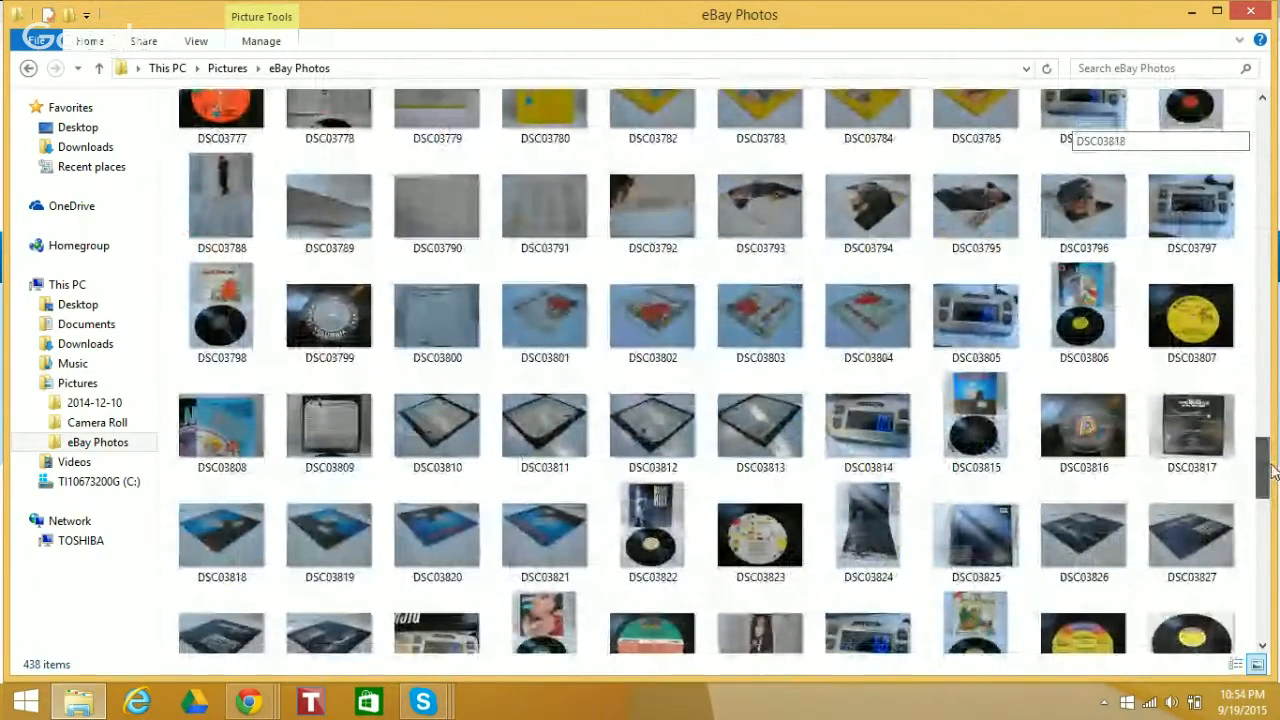
mouse_move(1270, 470)
mouse_down()
mouse_move(1266, 447)
mouse_move(1268, 570)
mouse_move(1266, 480)
mouse_up()
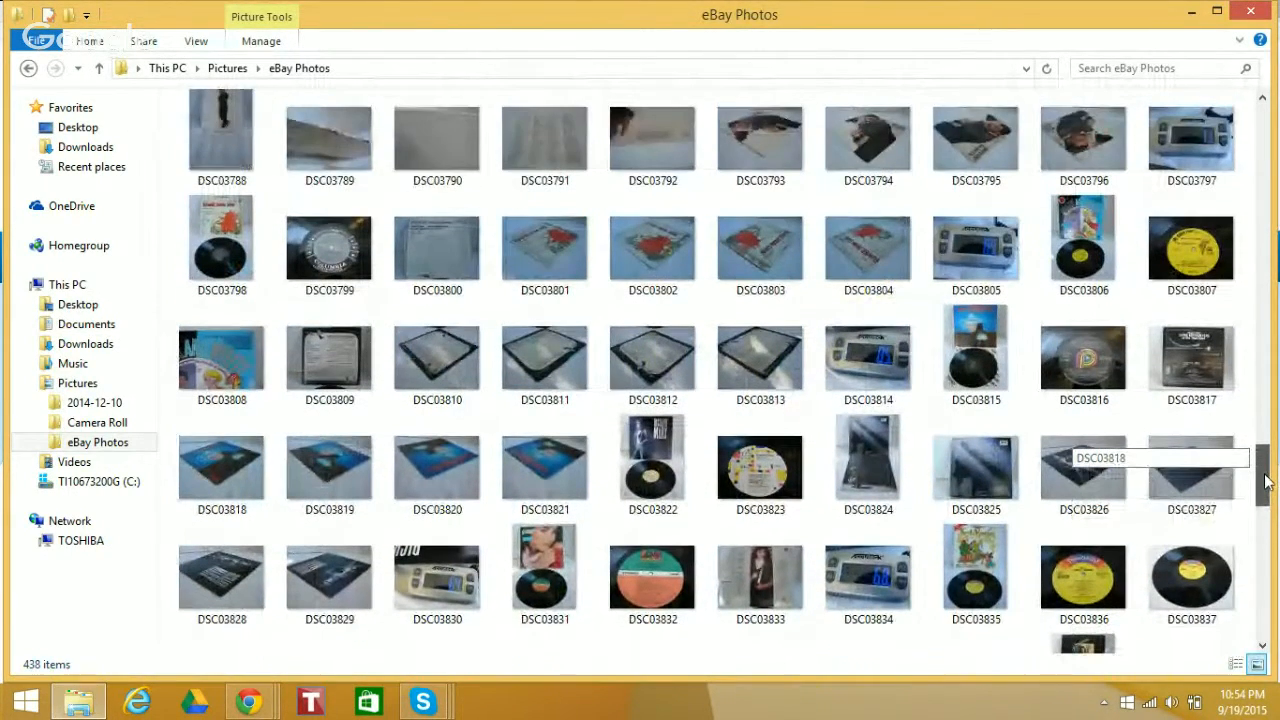
click(1100, 256)
double_click(1100, 256)
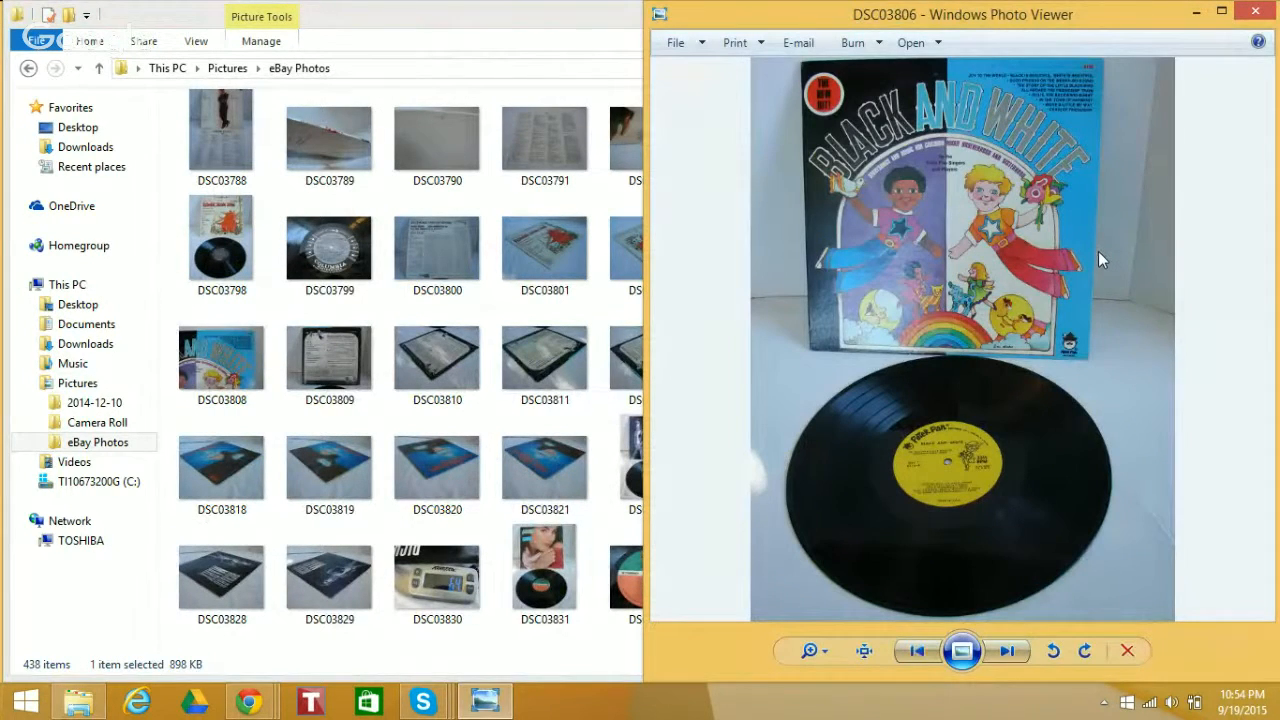
Look through the Black and White record's photos from DSC03807 to DSC03814
click(1012, 651)
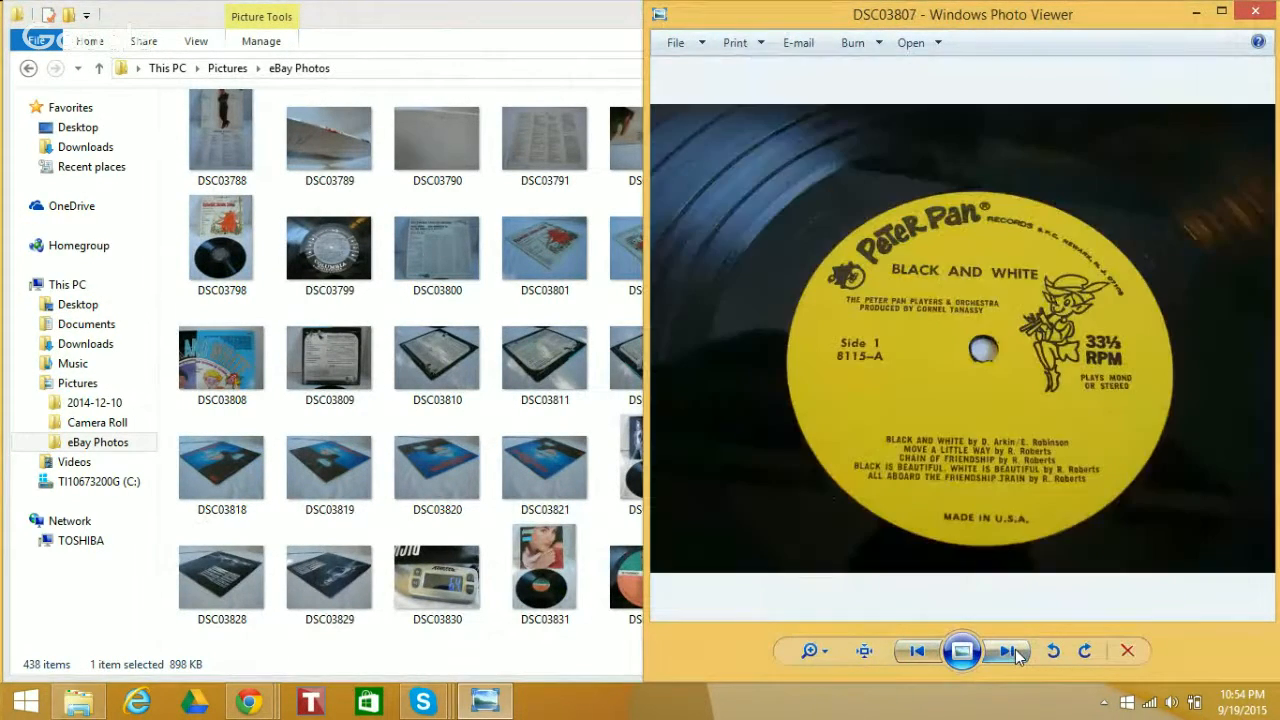
click(1008, 651)
click(1008, 651)
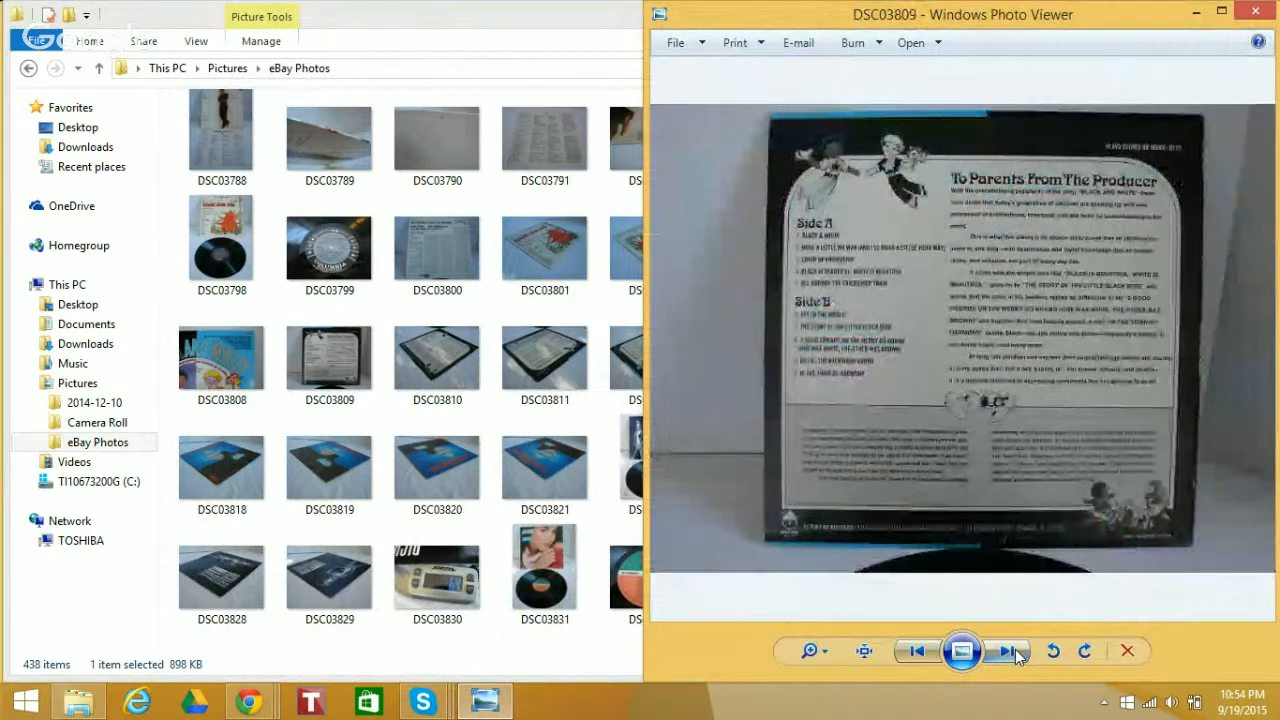
click(1008, 651)
click(1008, 651)
click(1008, 651)
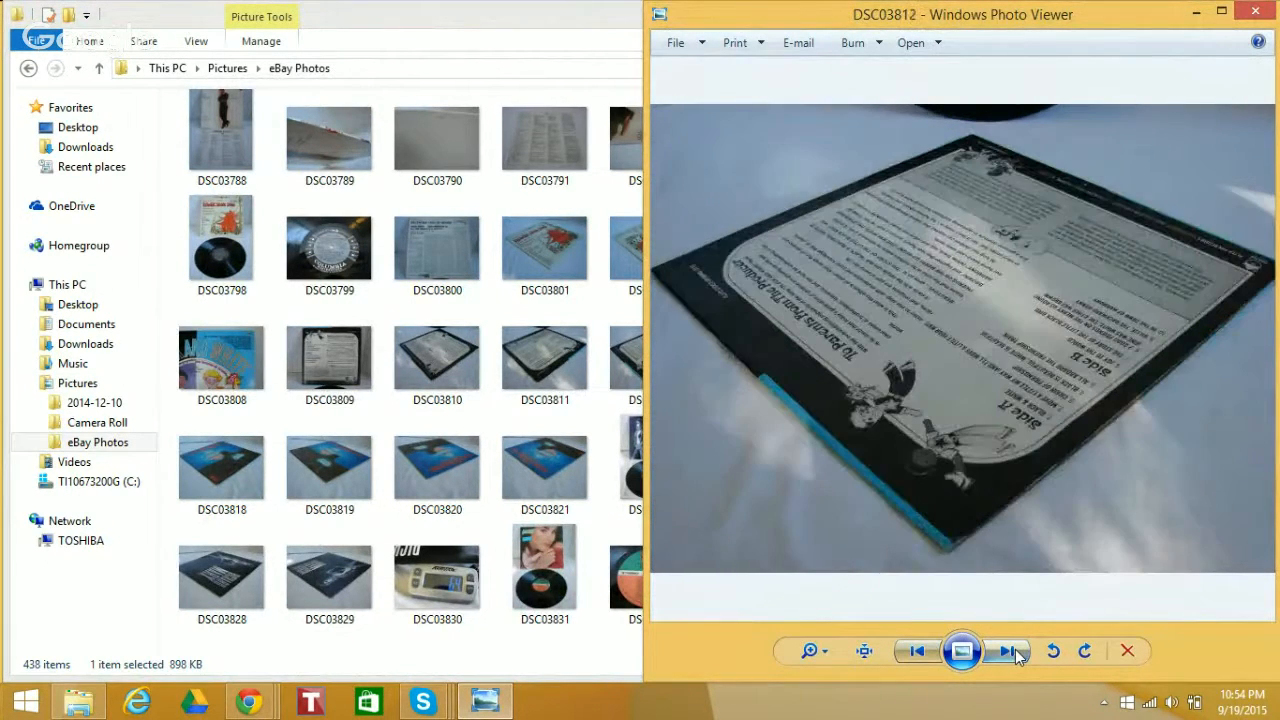
click(1012, 651)
click(1008, 651)
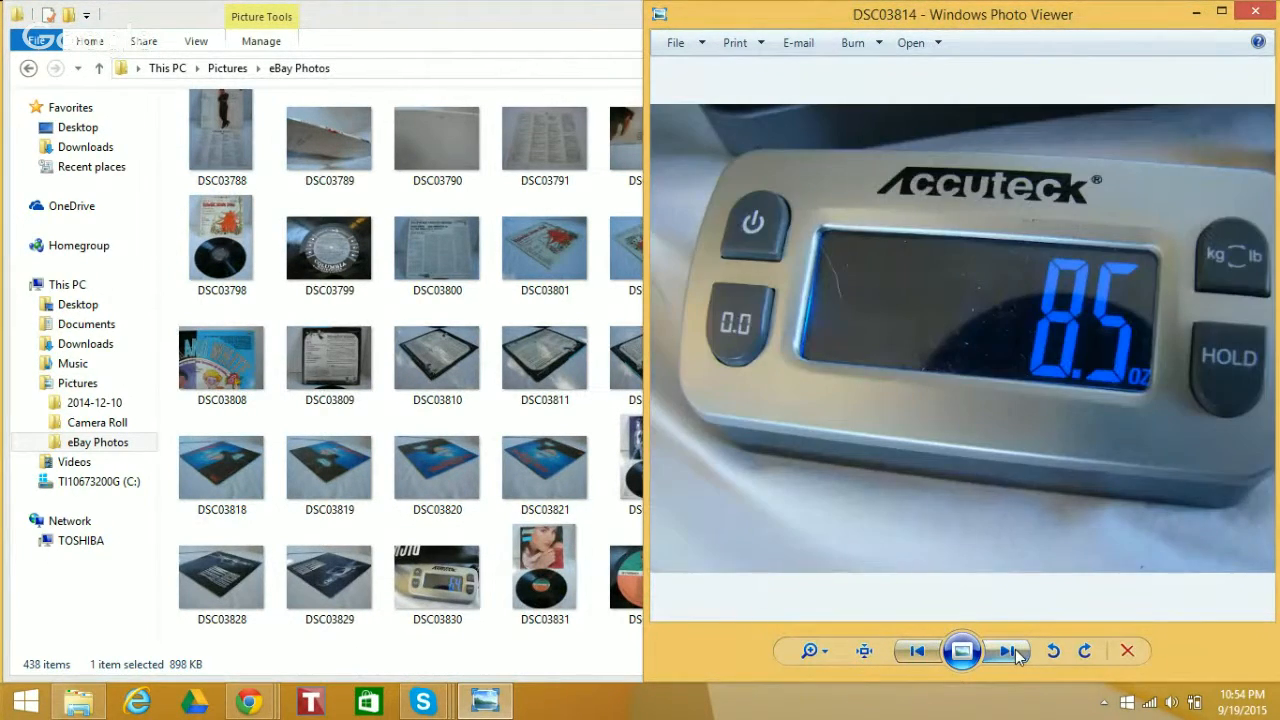
Go back to the record's front cover photo DSC03806 to read its title, and minimize the photo viewer
click(920, 651)
click(920, 651)
click(920, 651)
click(920, 651)
click(920, 651)
click(920, 651)
click(920, 651)
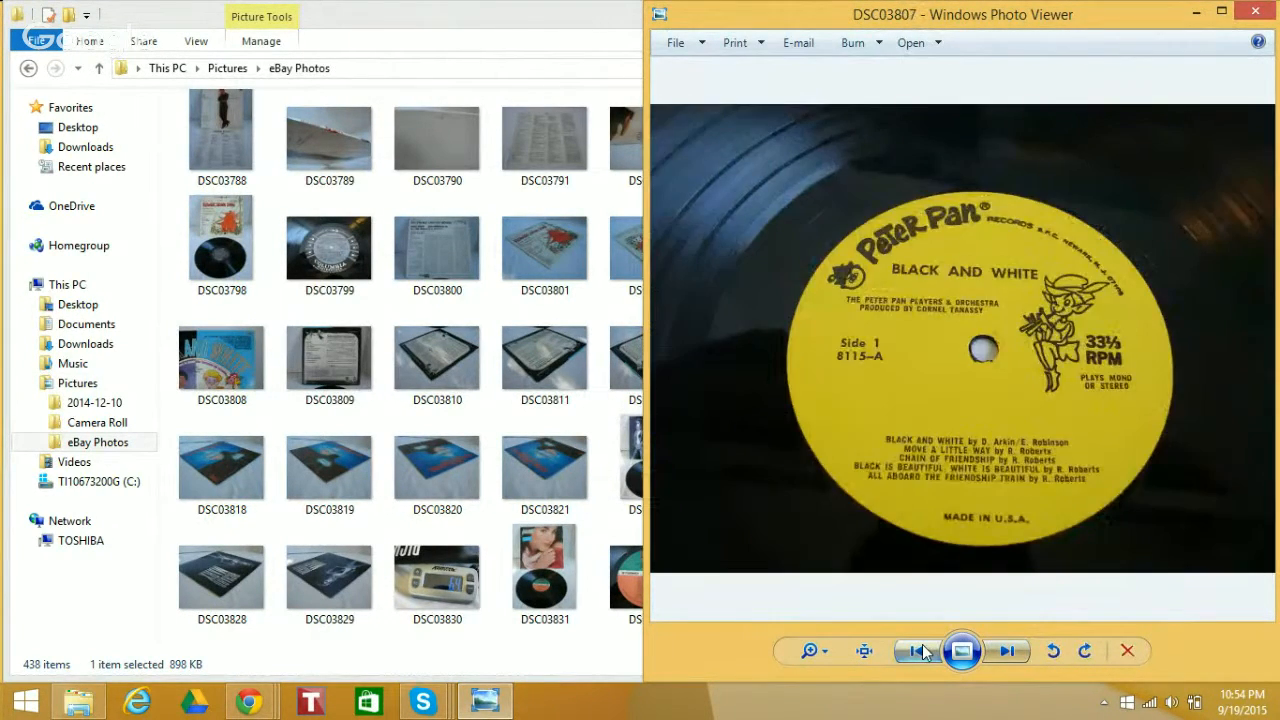
click(920, 651)
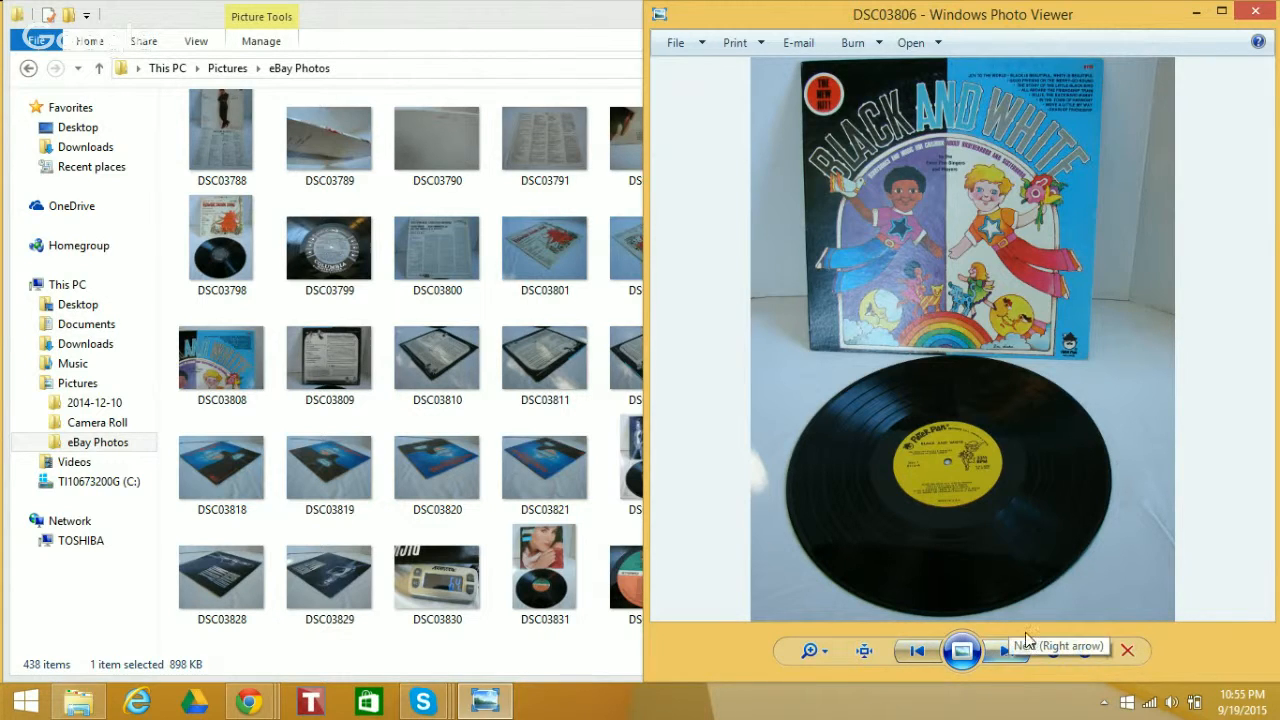
click(1196, 12)
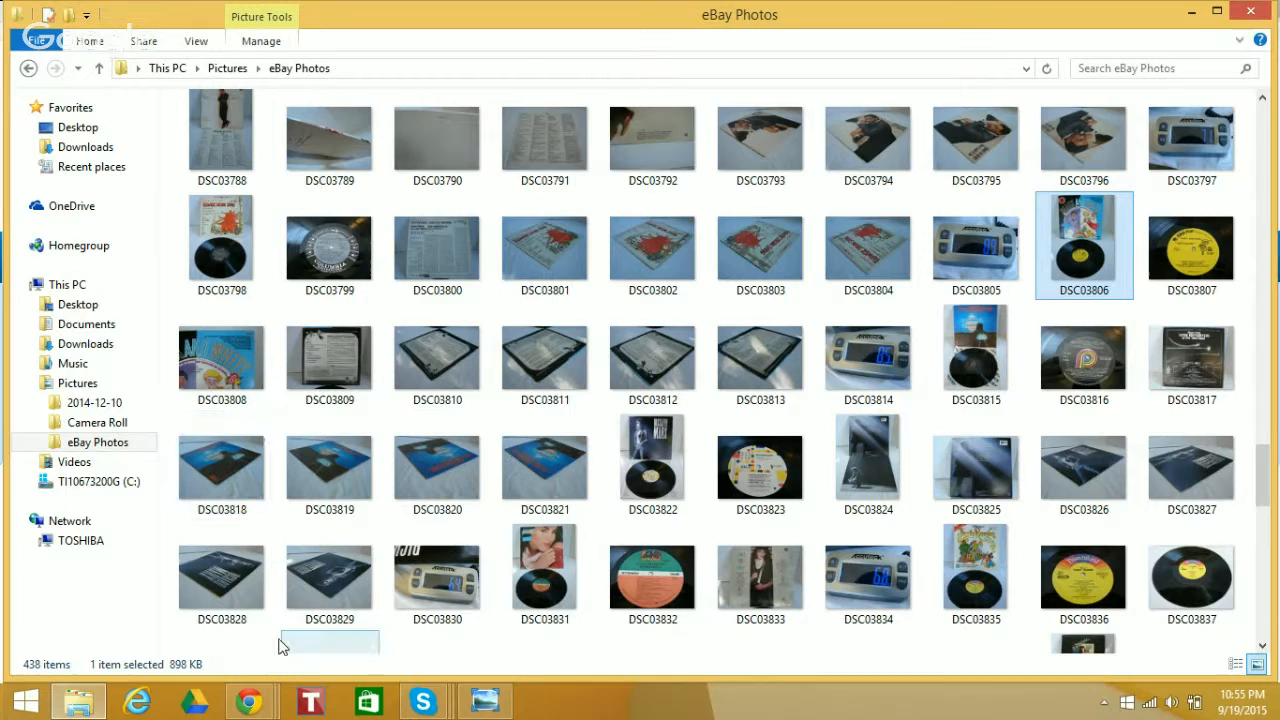
Switch to the Chrome window showing the eBay home page
key(alt+Tab)
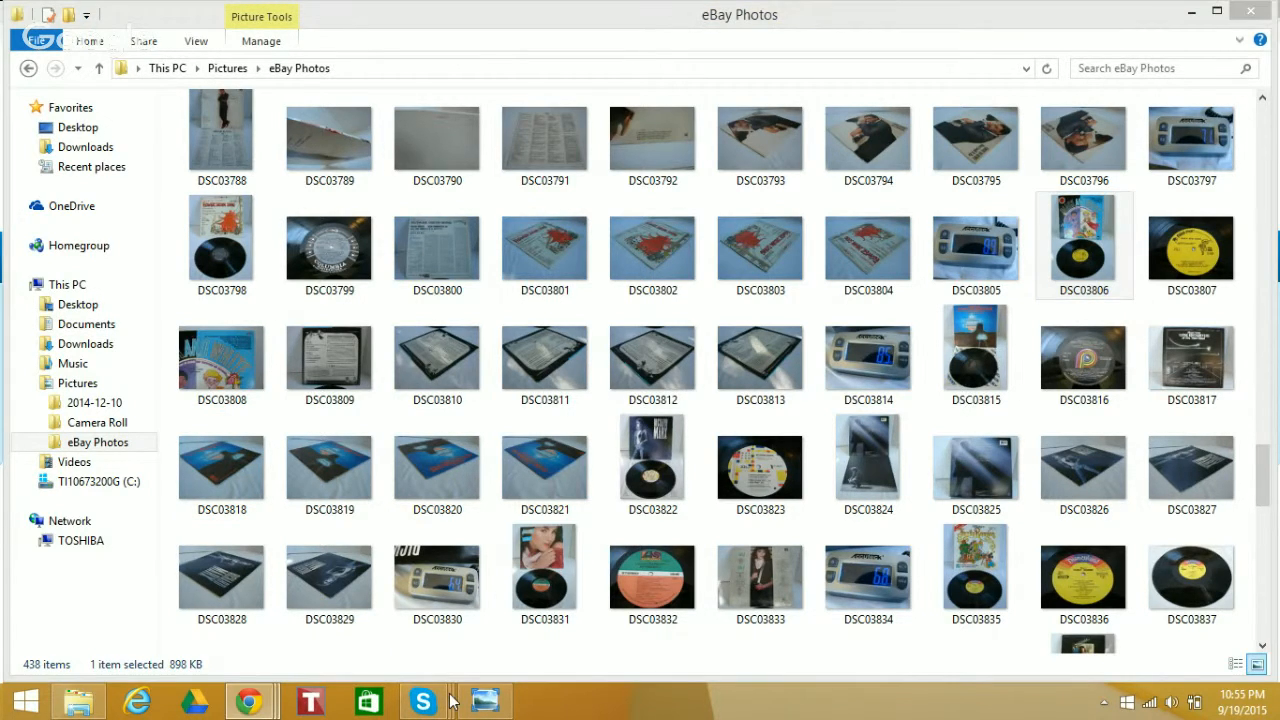
mouse_move(250, 702)
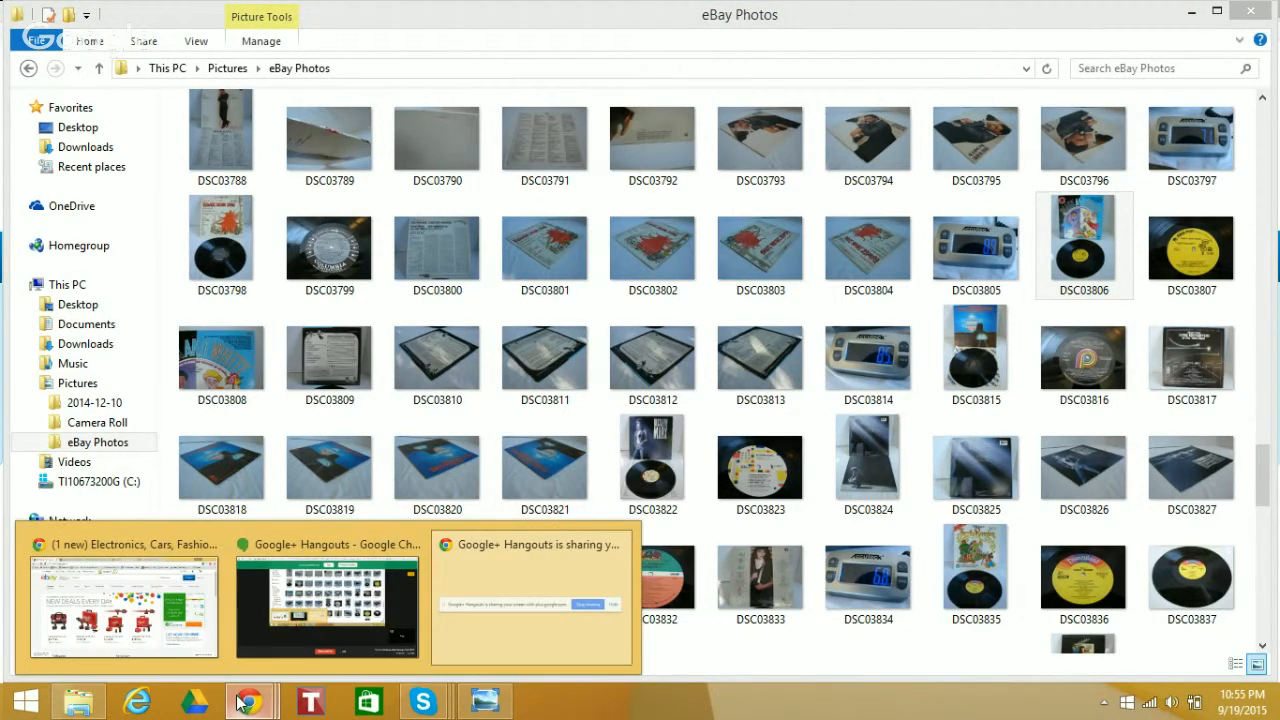
click(176, 620)
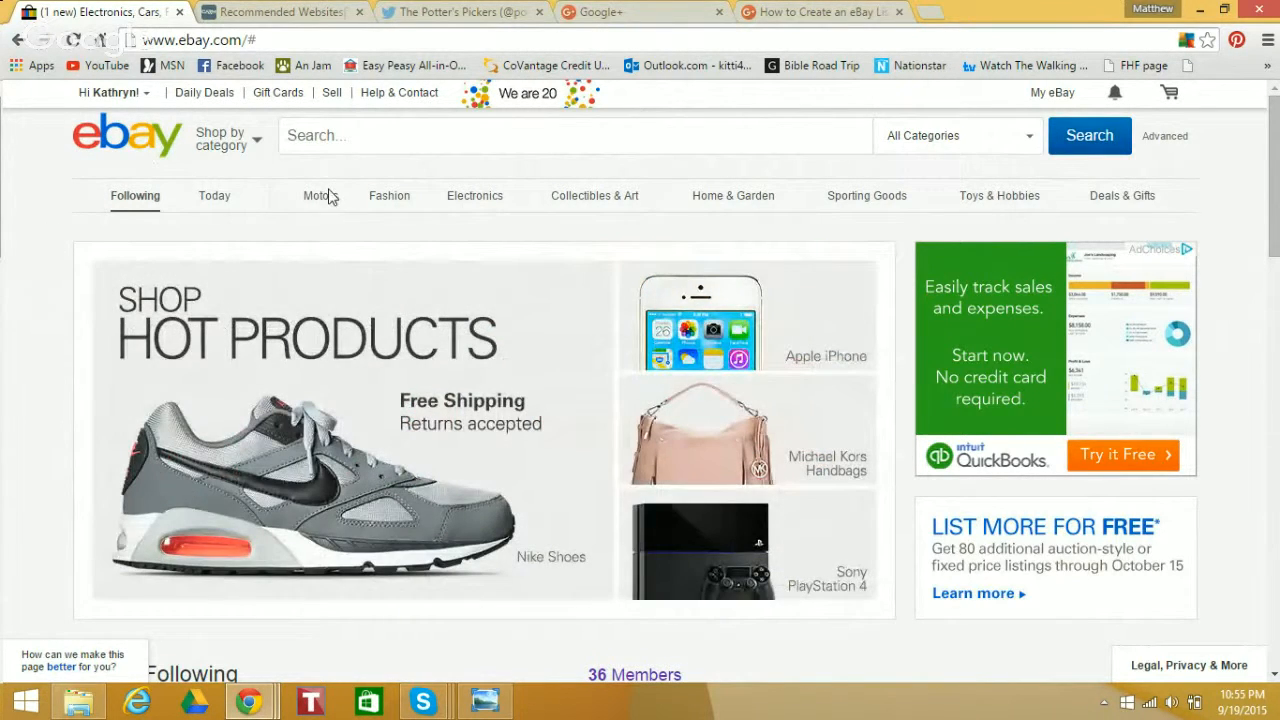
Reload the eBay home page and start selling with the "Sell it myself" option
drag(60, 138, 279, 193)
click(83, 145)
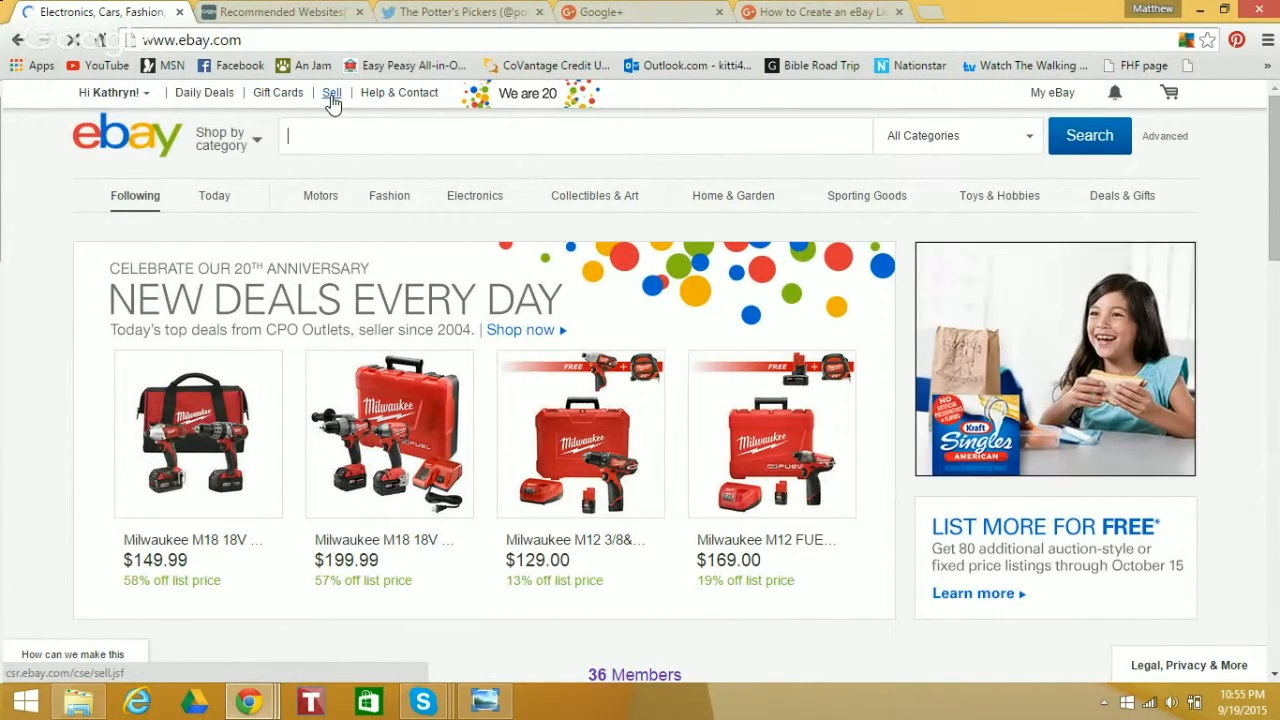
click(331, 93)
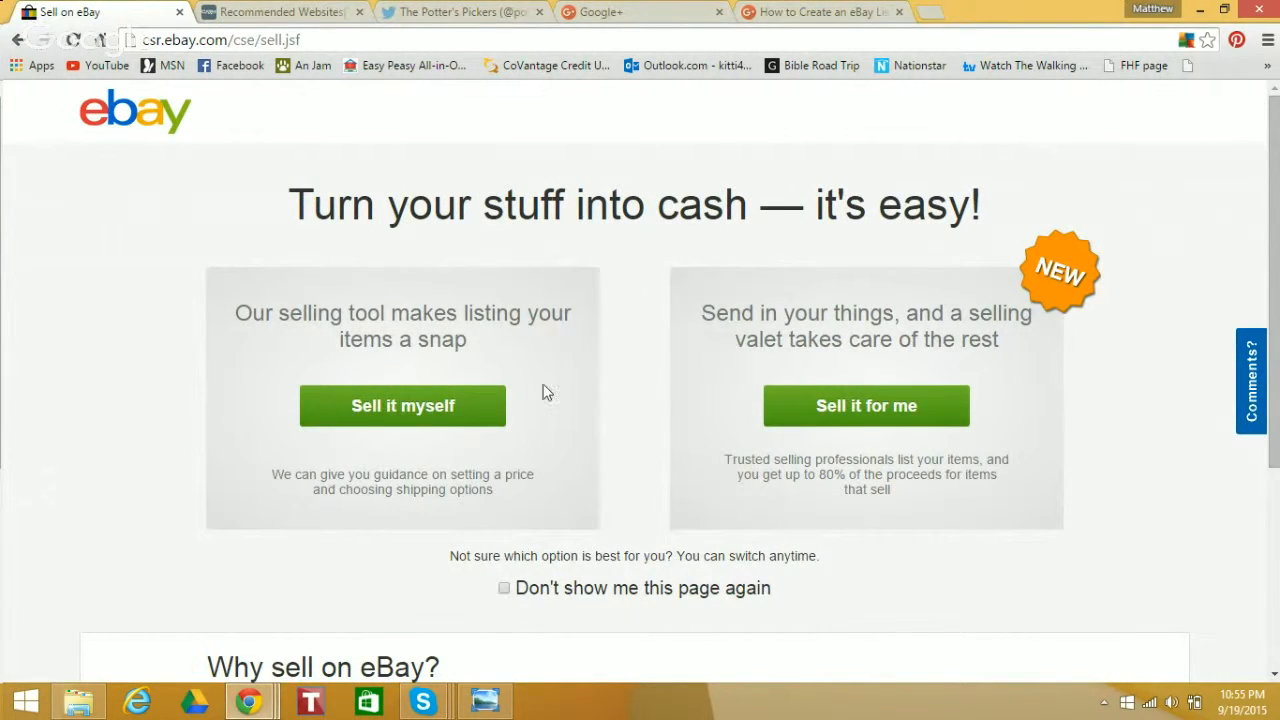
click(394, 400)
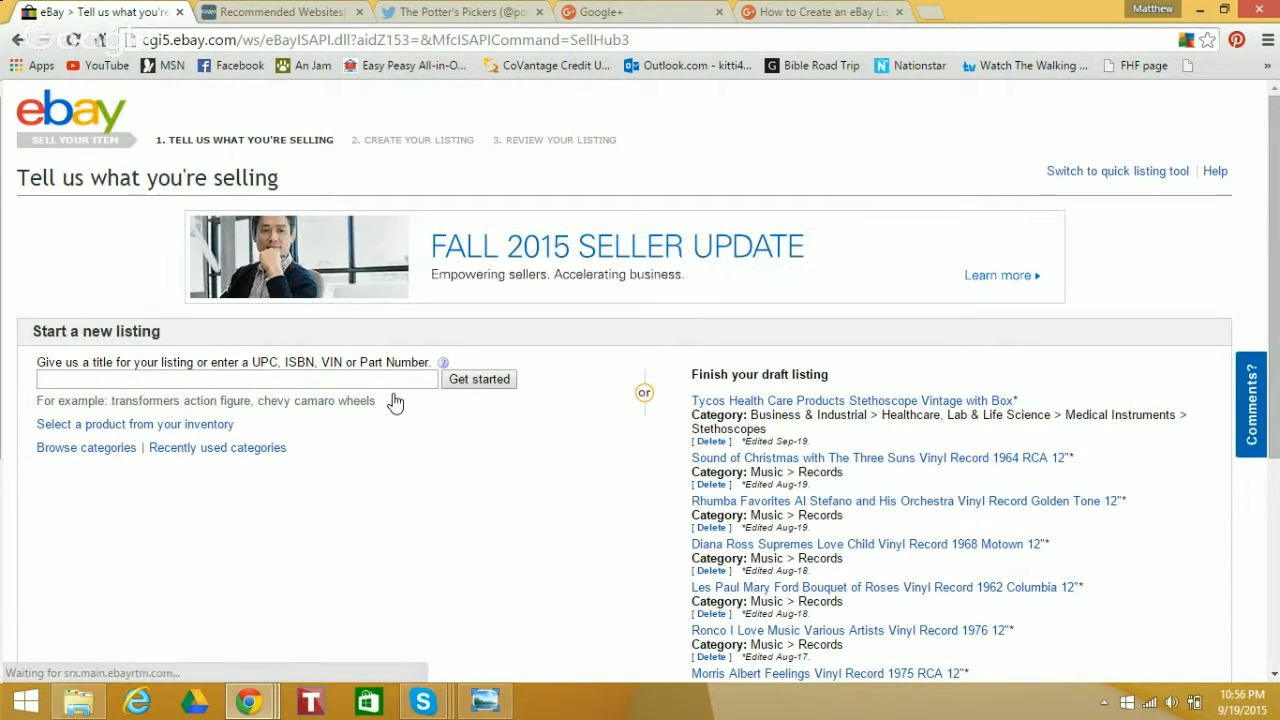
Enter the new listing's title as "Vinyl Record Black and White Storysongs and Music for Children about Brotherhood and Sisterhood"
click(343, 380)
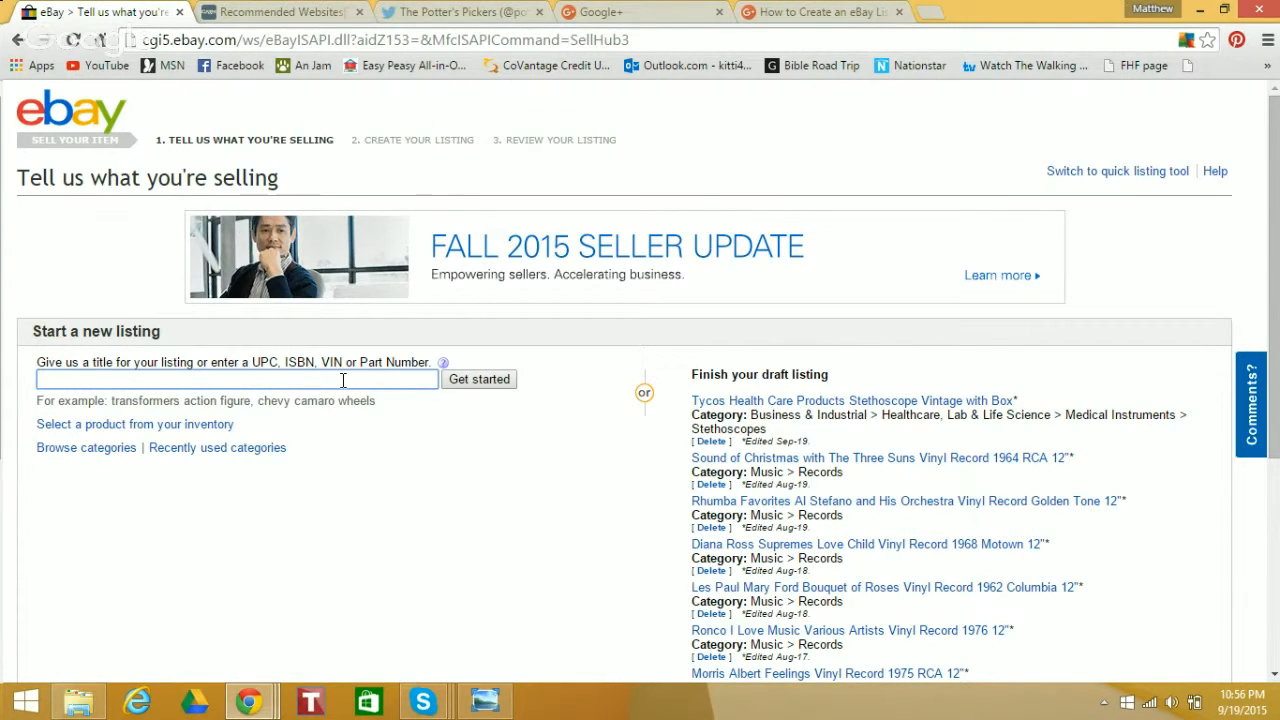
text(Vinyl Rec)
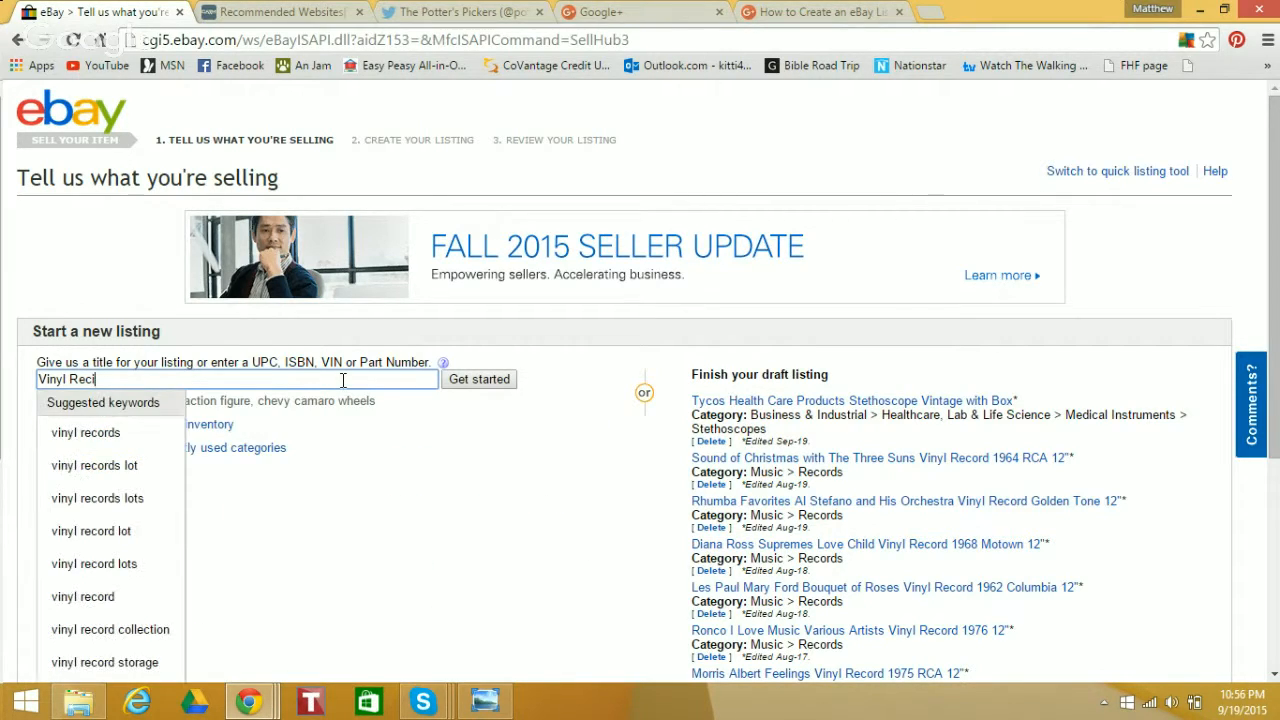
text(ord)
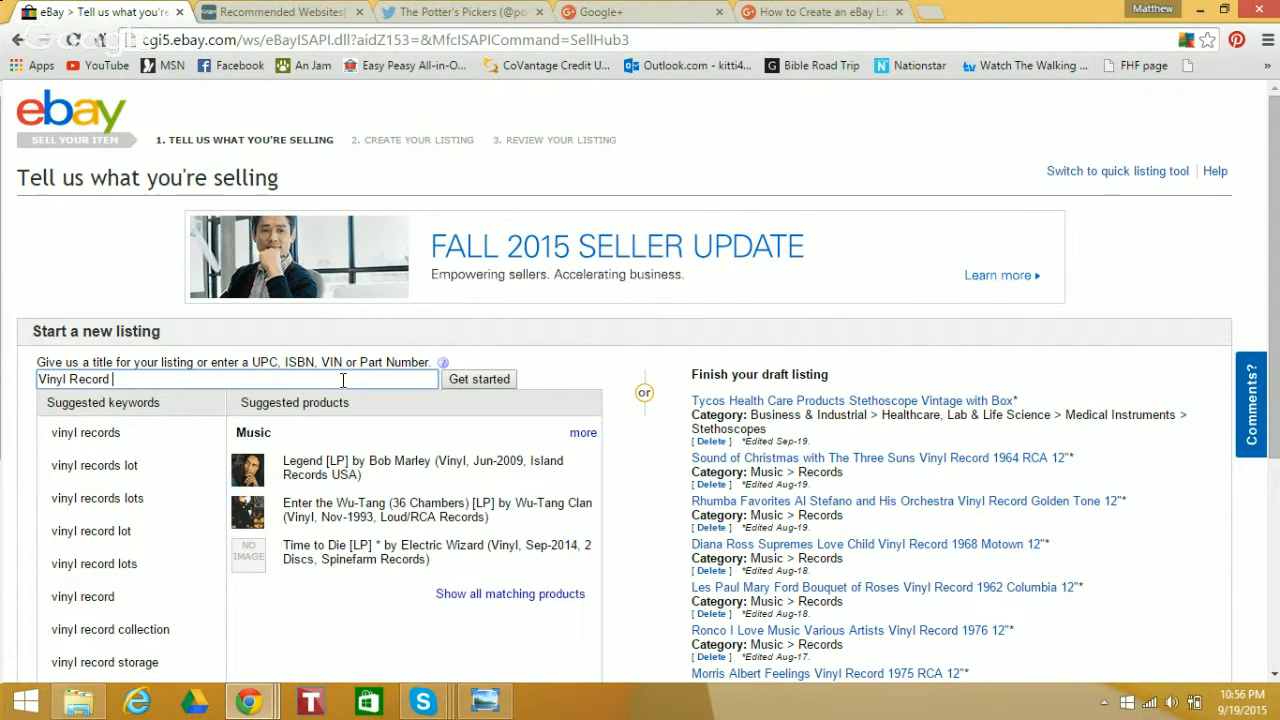
text( Black and)
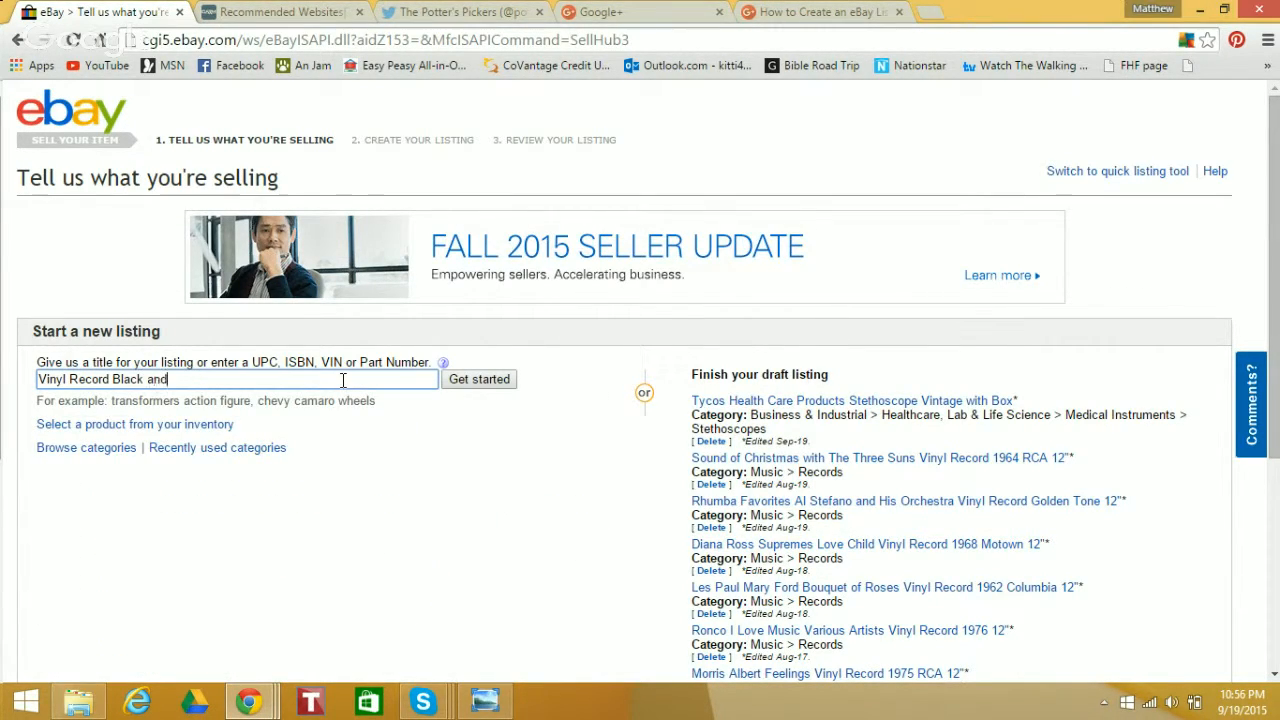
text( White Storysongs and Music for Children a)
text(bout Brotherhod)
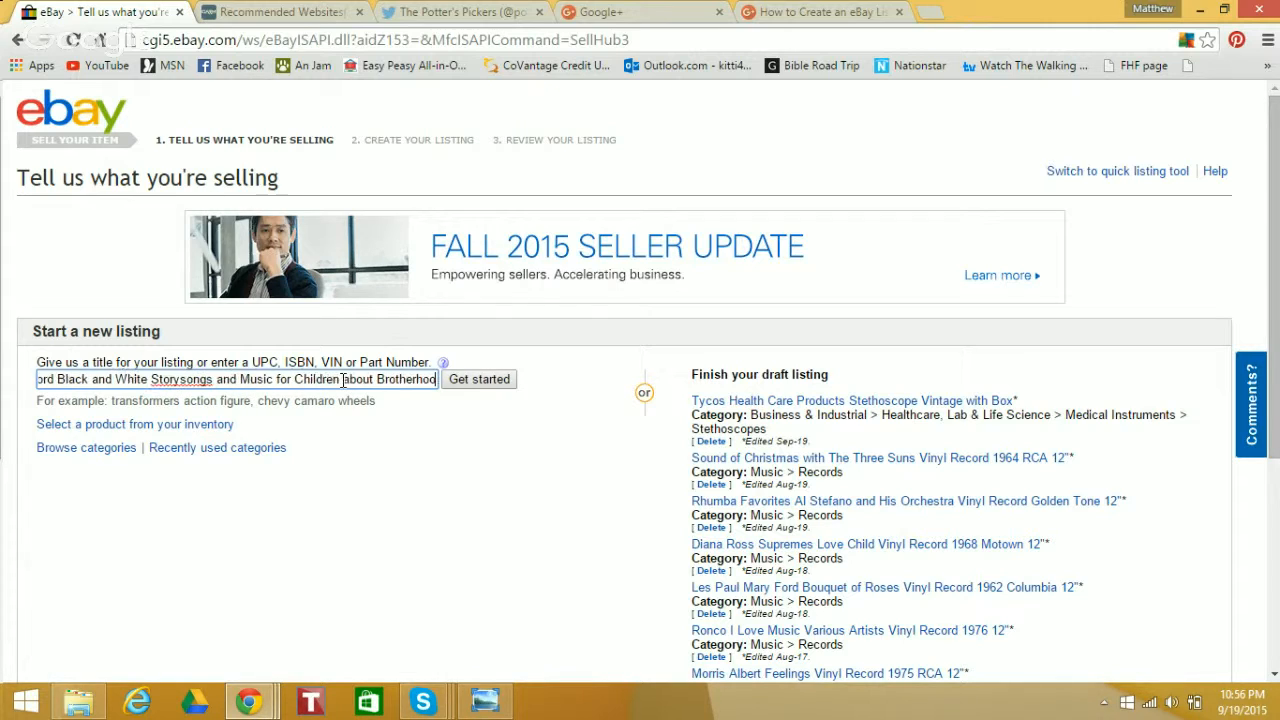
key(BackSpace)
text(od and Siter)
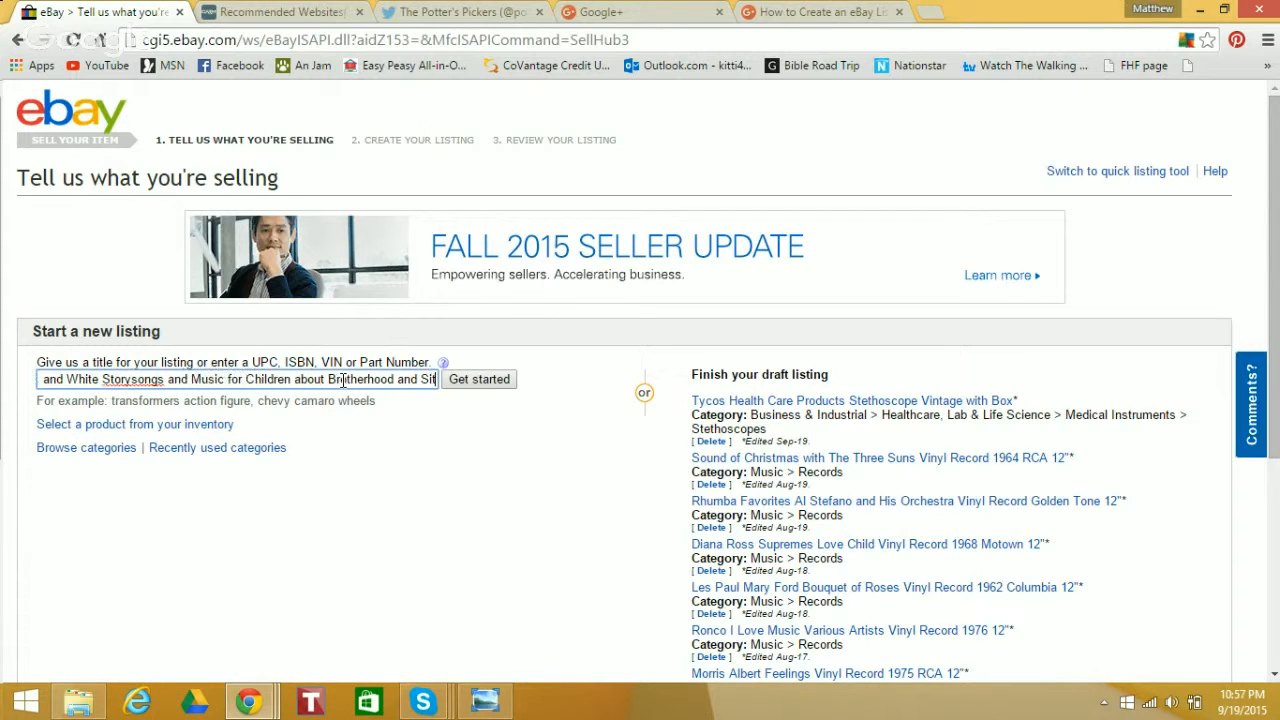
key(BackSpace)
key(BackSpace)
key(BackSpace)
text(sterhod)
text(d)
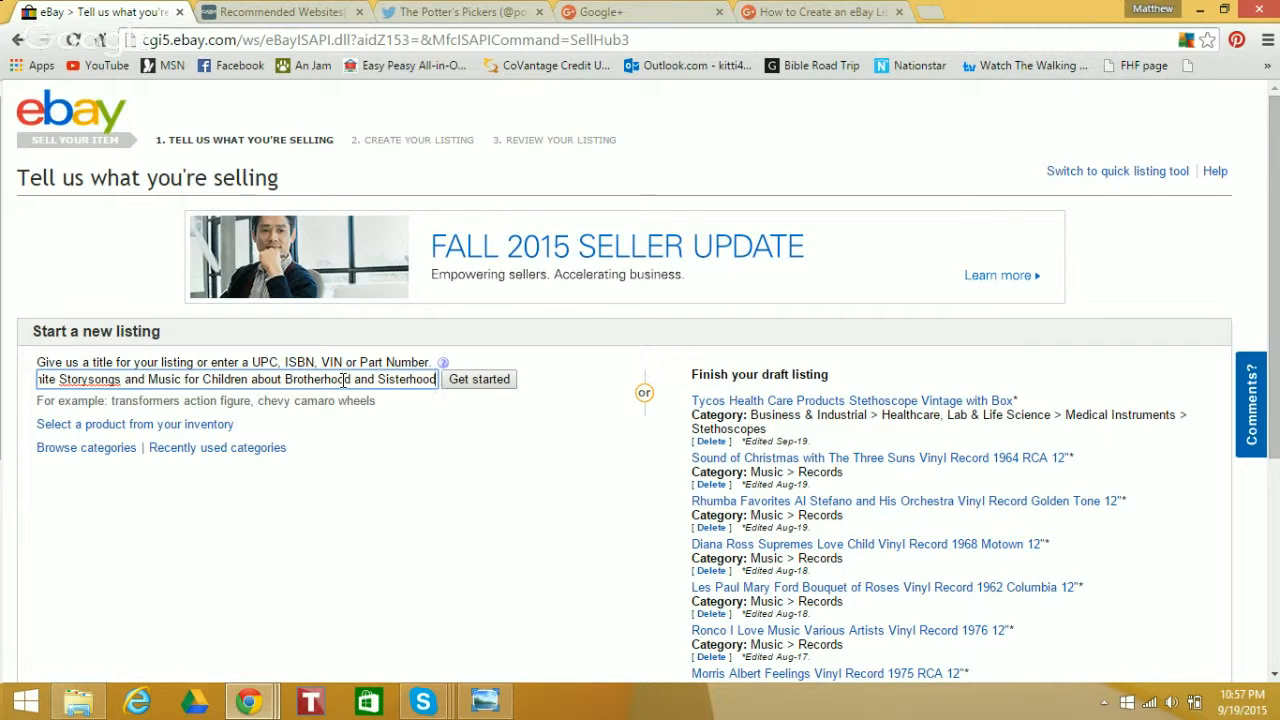
Append "by the Peter Pan Singers" to the listing title and proceed to the category selection
text(by )
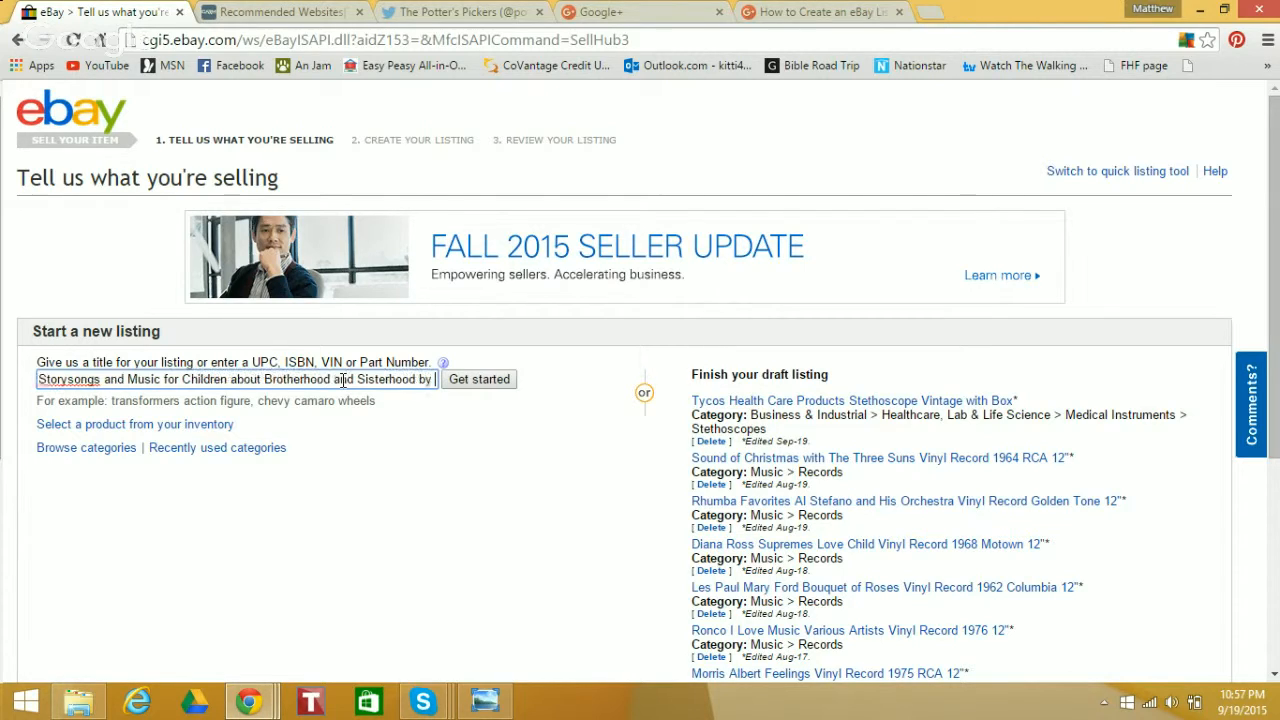
text(the Plter P)
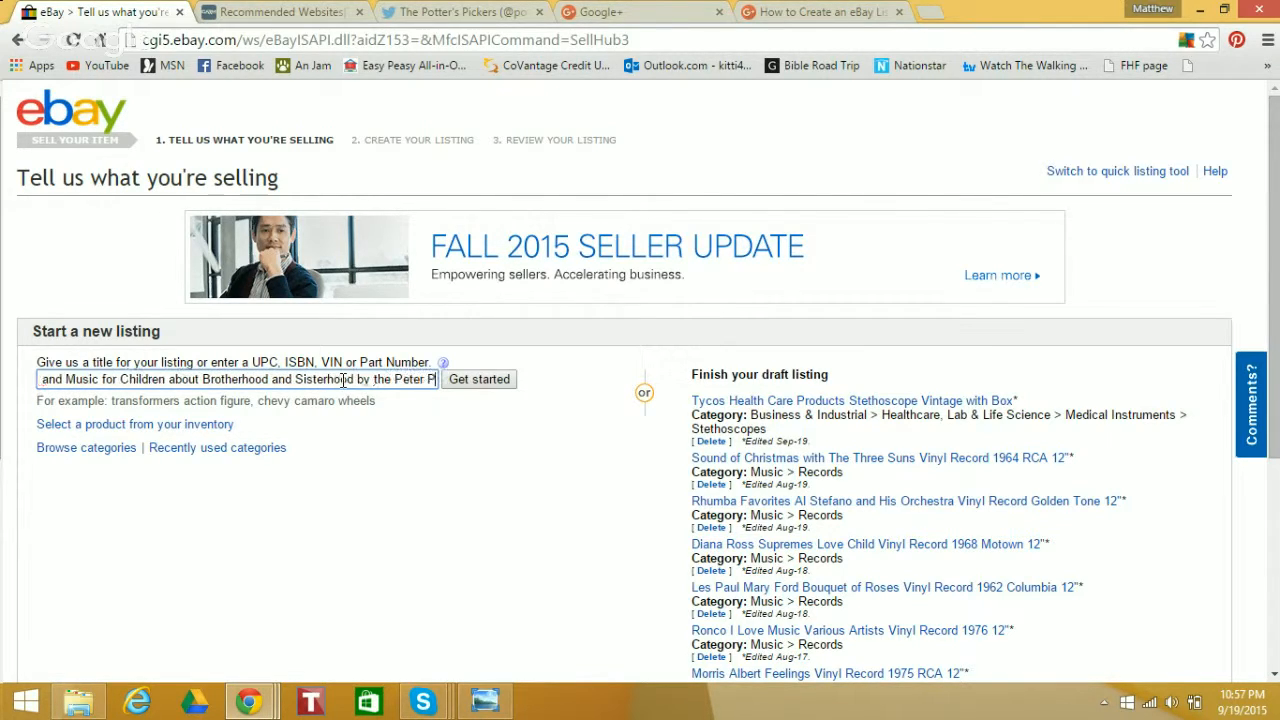
text(an Singers)
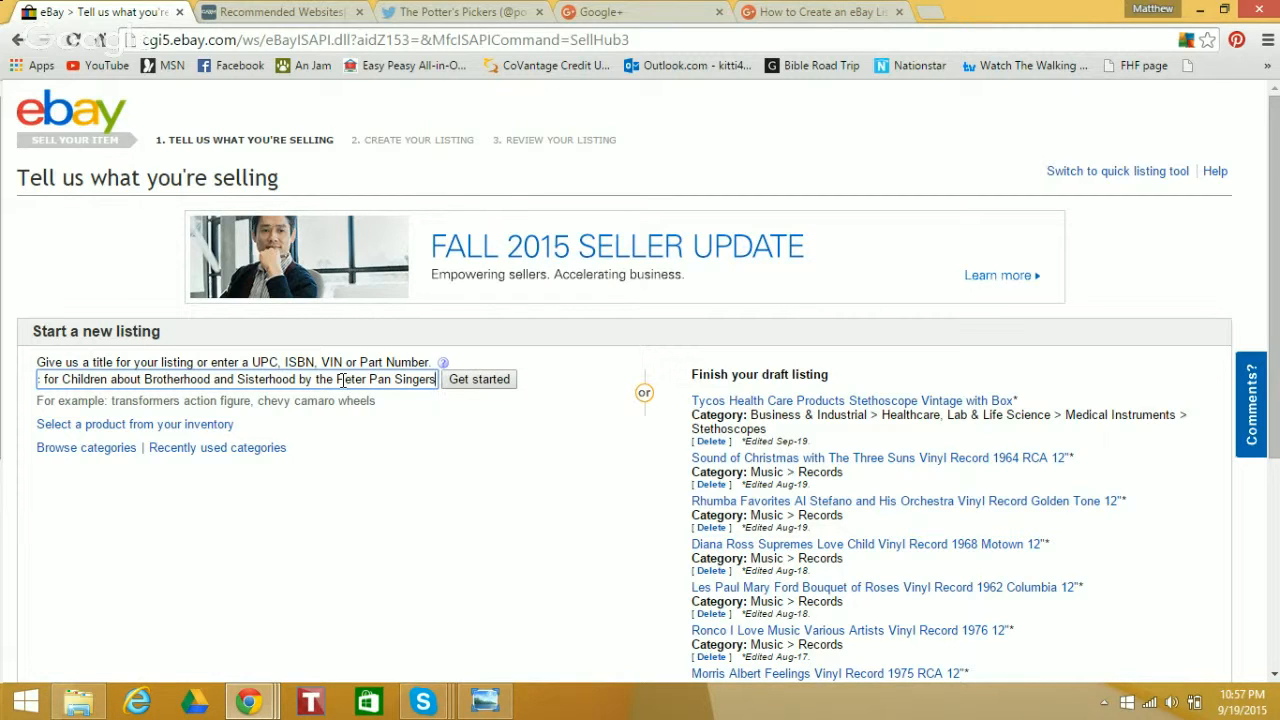
click(475, 385)
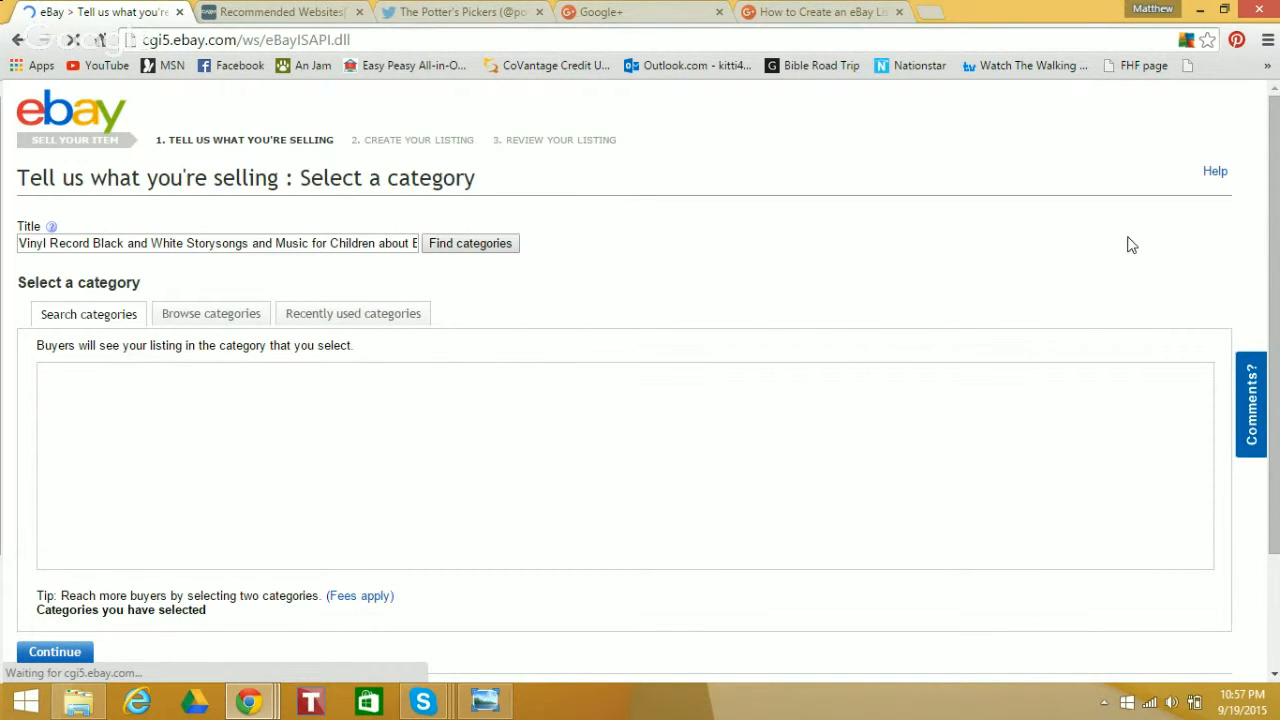
Select the Records category under Music for the listing
mouse_move(1267, 228)
mouse_down()
mouse_move(1273, 252)
mouse_move(1273, 239)
mouse_up()
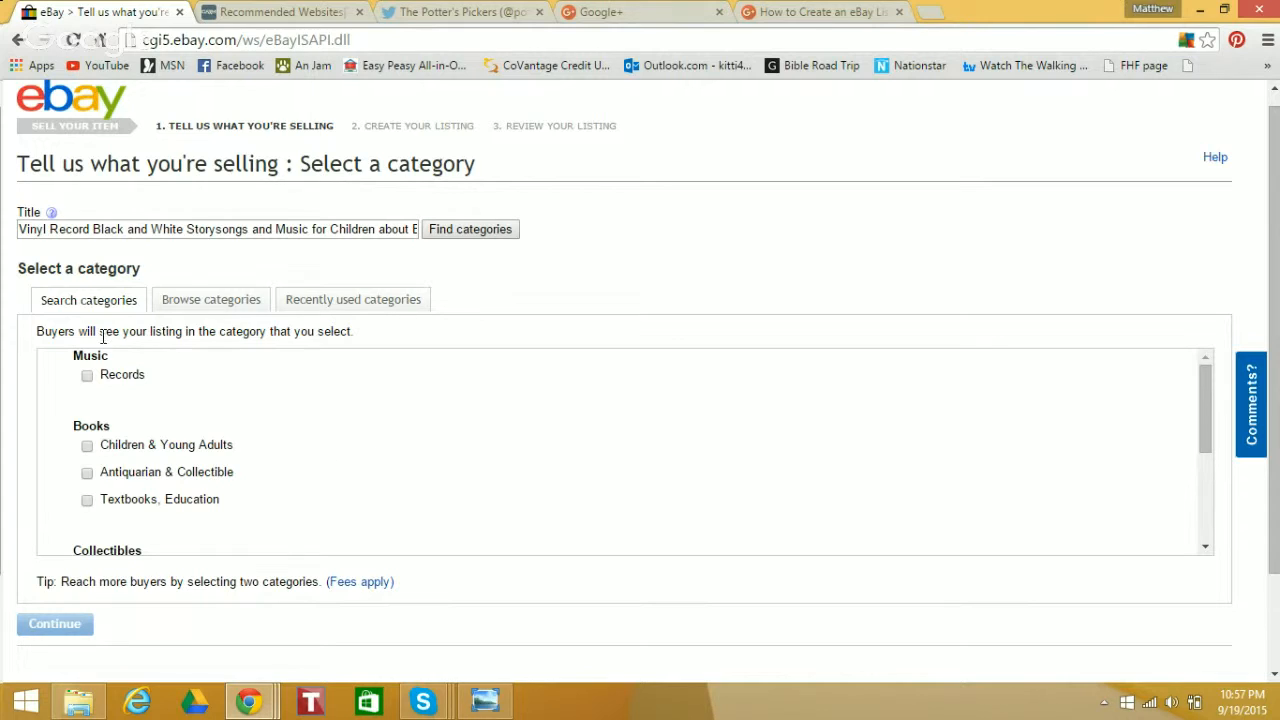
click(87, 375)
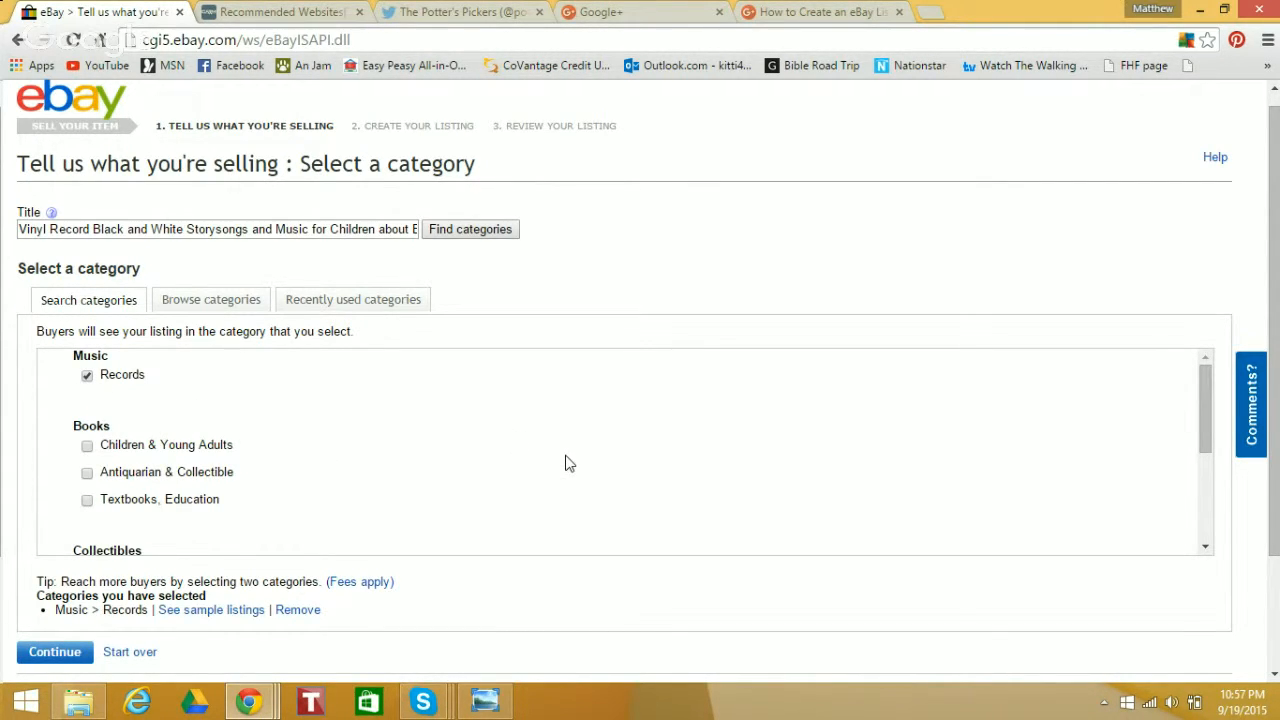
scroll(1277, 290, down, 1)
scroll(1277, 290, down, 1)
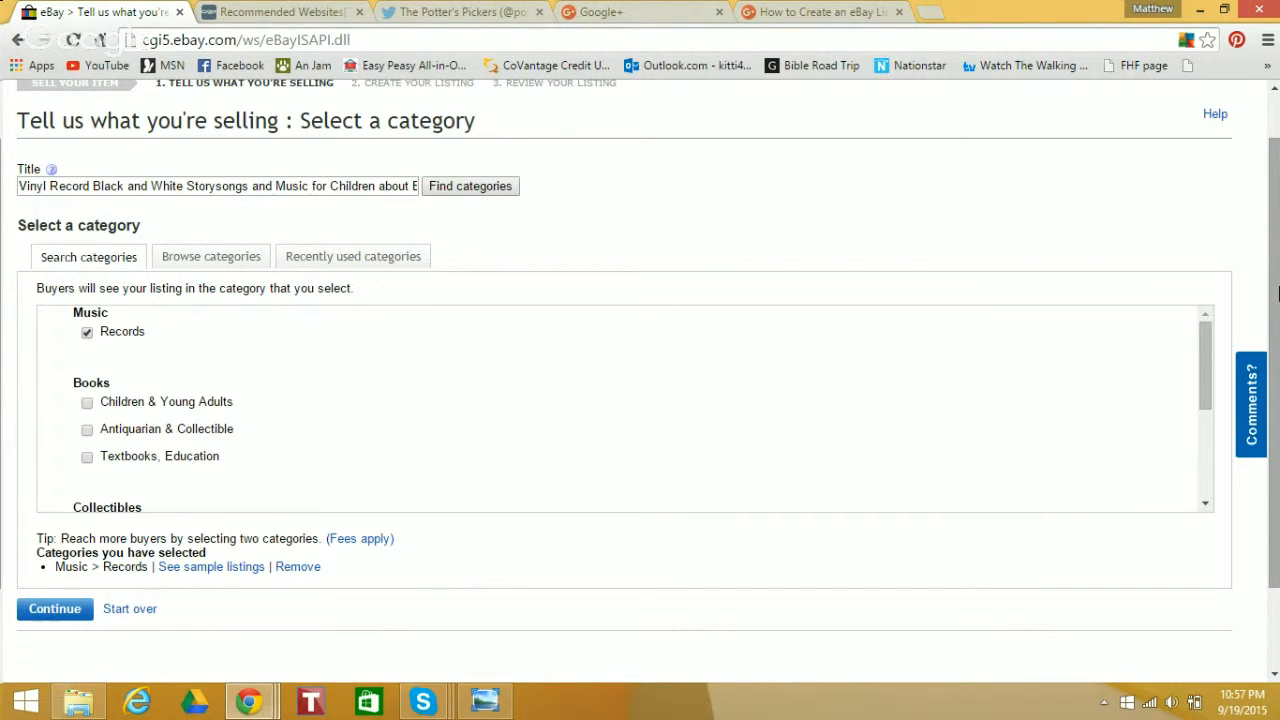
drag(1278, 293, 1278, 352)
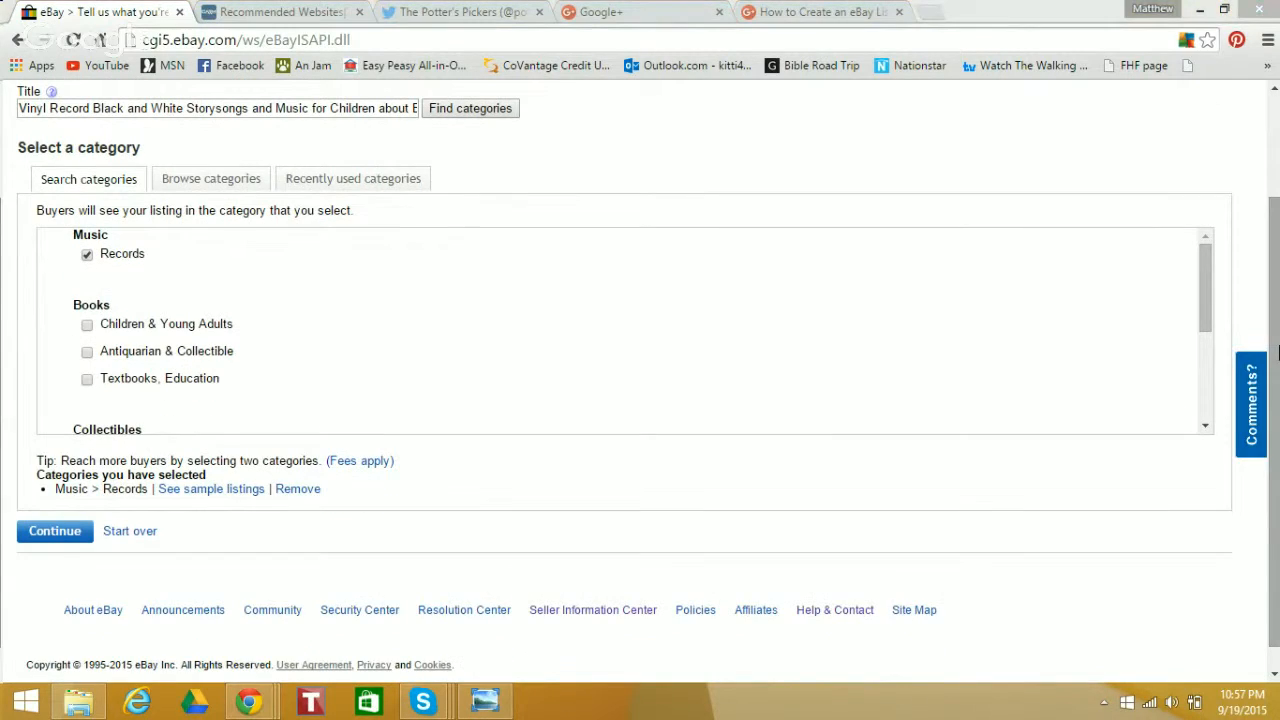
Proceed with the Music > Records category and continue the listing without using the eBay catalog
key(super+c)
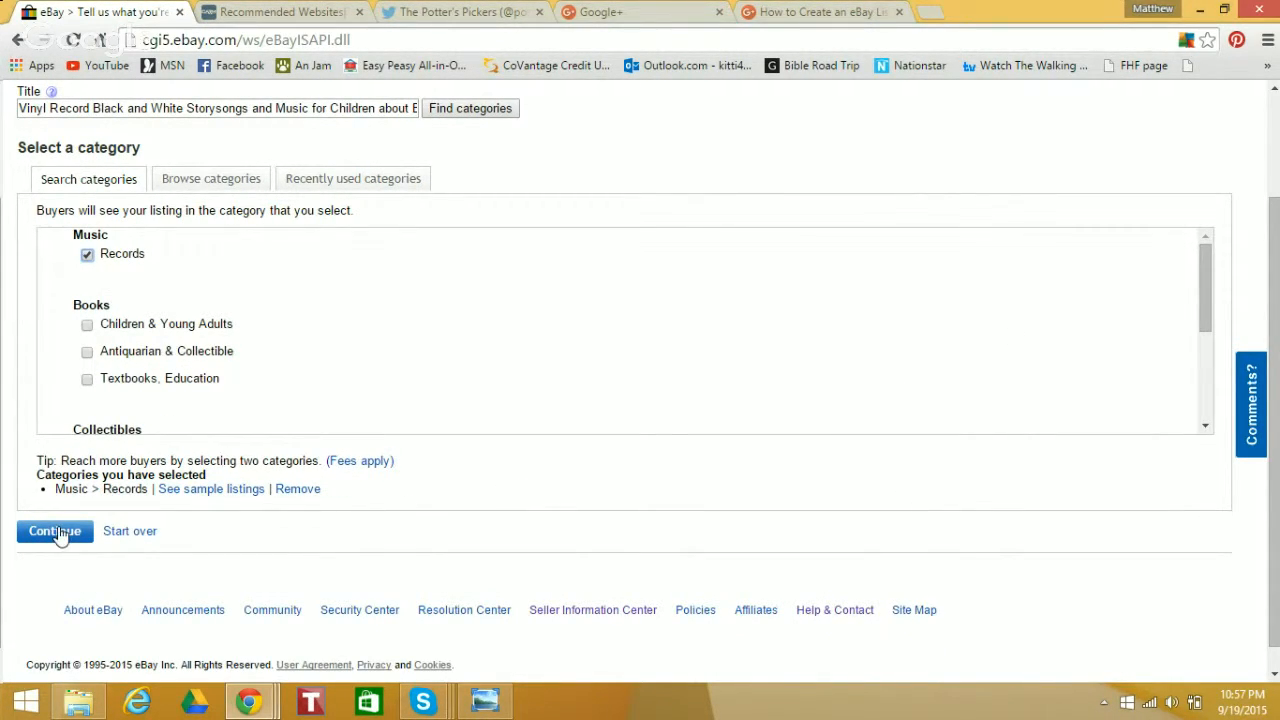
click(57, 532)
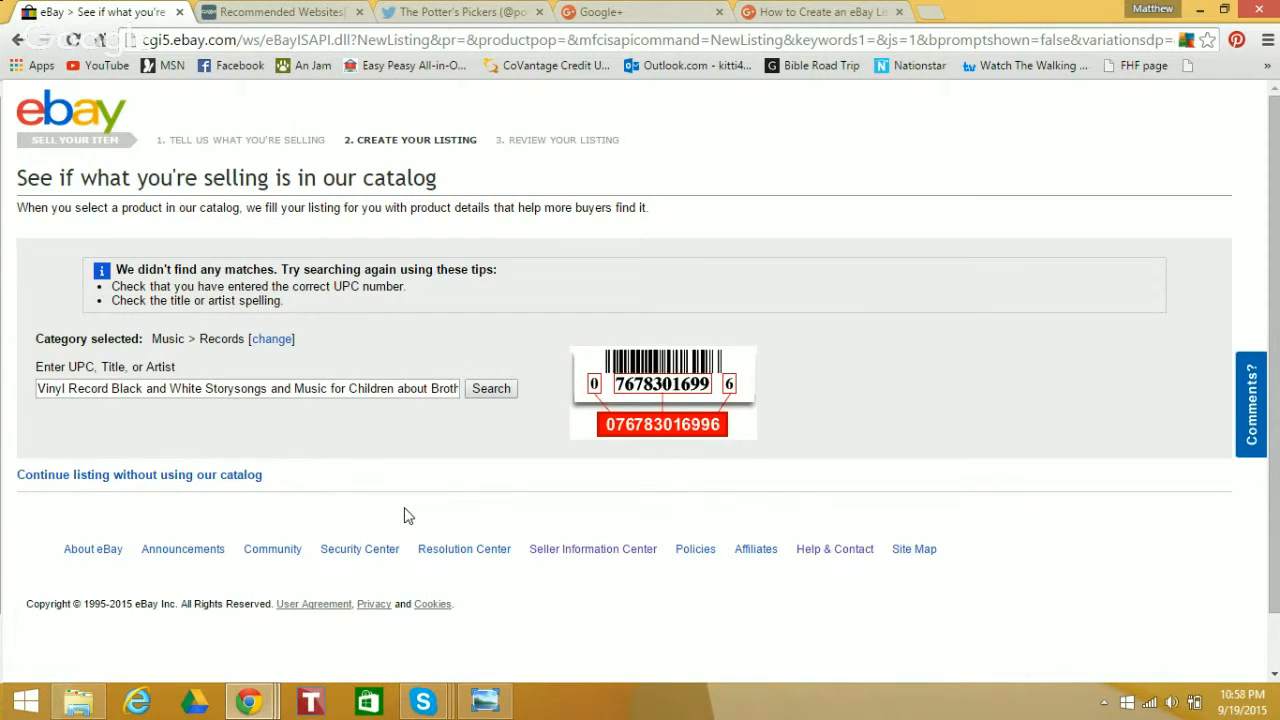
click(194, 480)
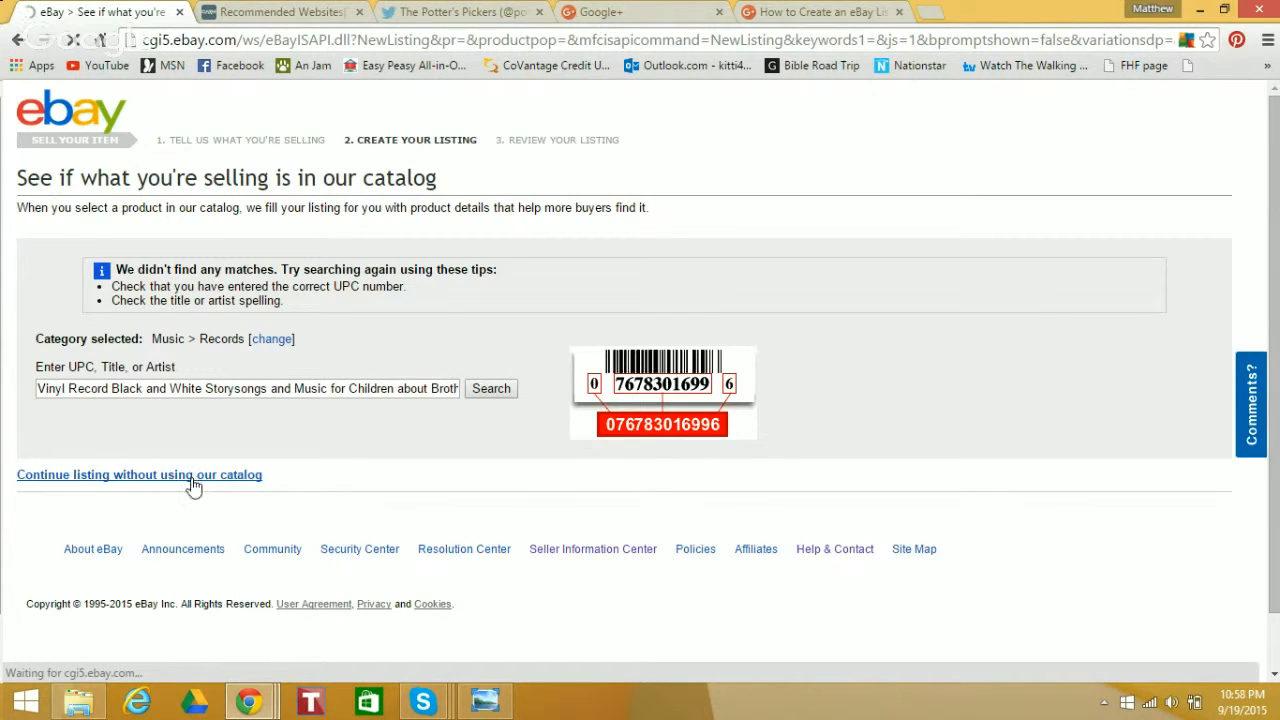
click(193, 478)
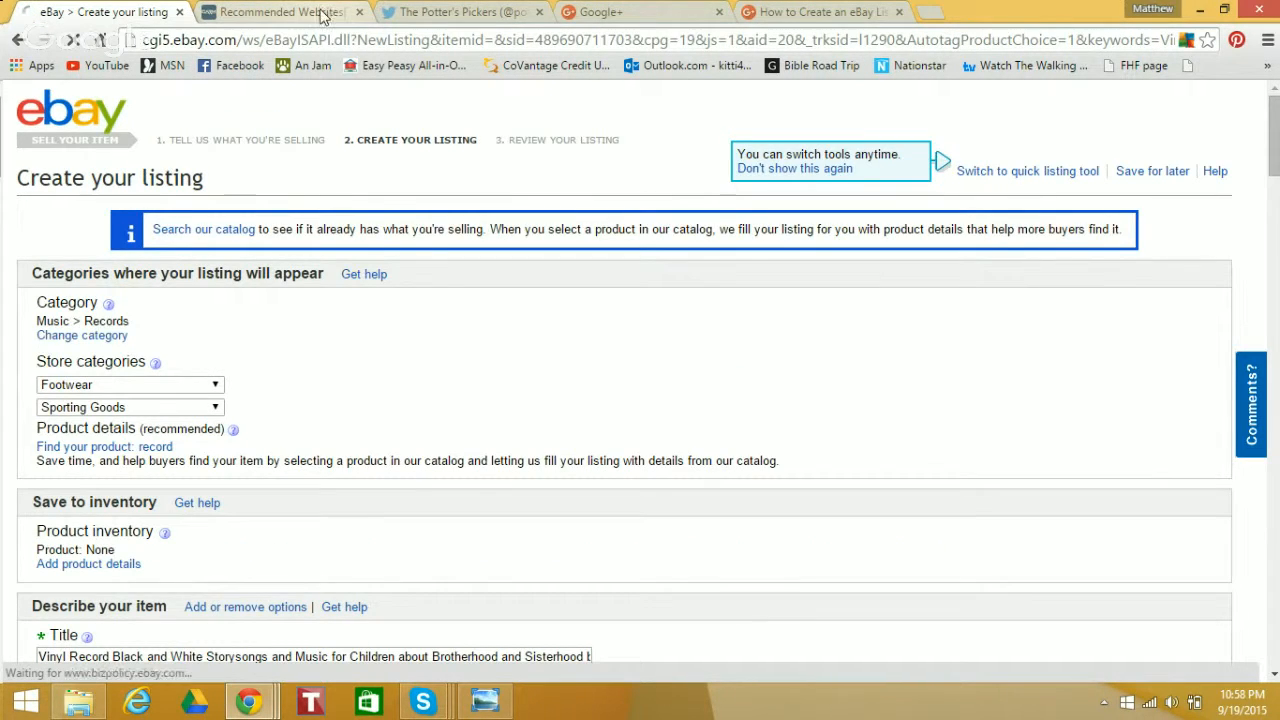
Close the Recommended Websites and Potter's Pickers Twitter pages and return to the eBay listing form
click(343, 16)
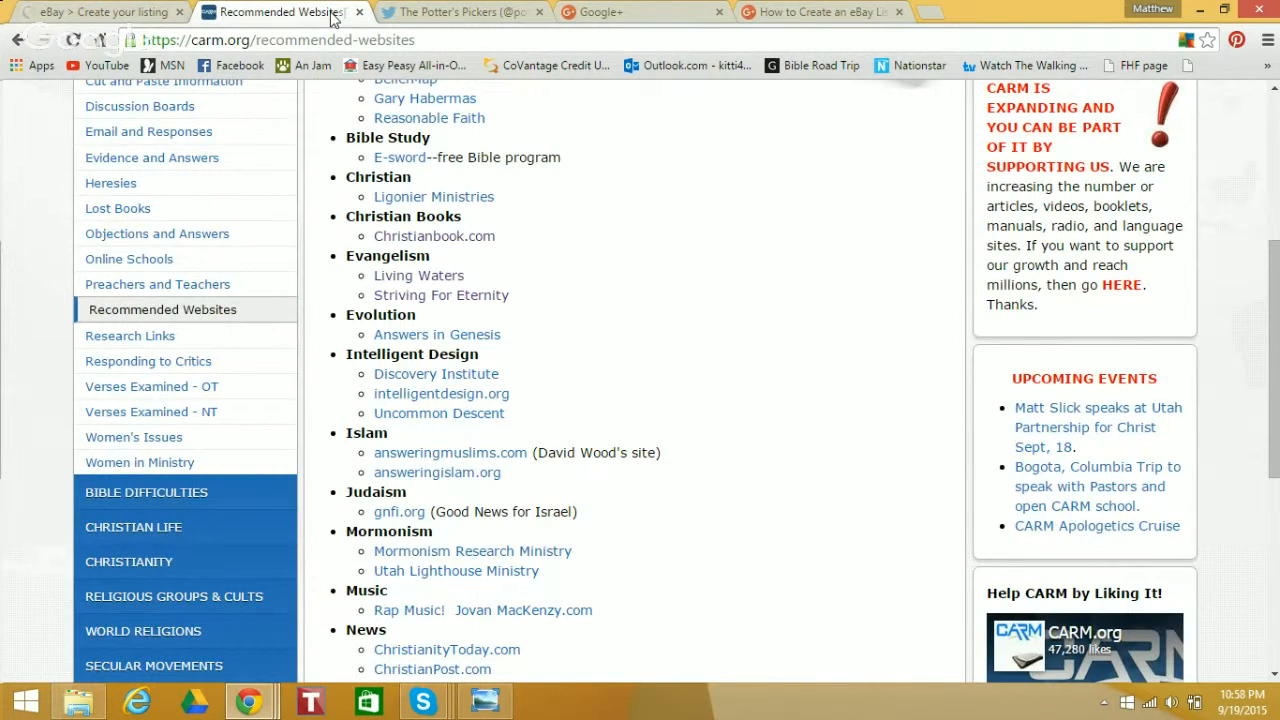
click(358, 12)
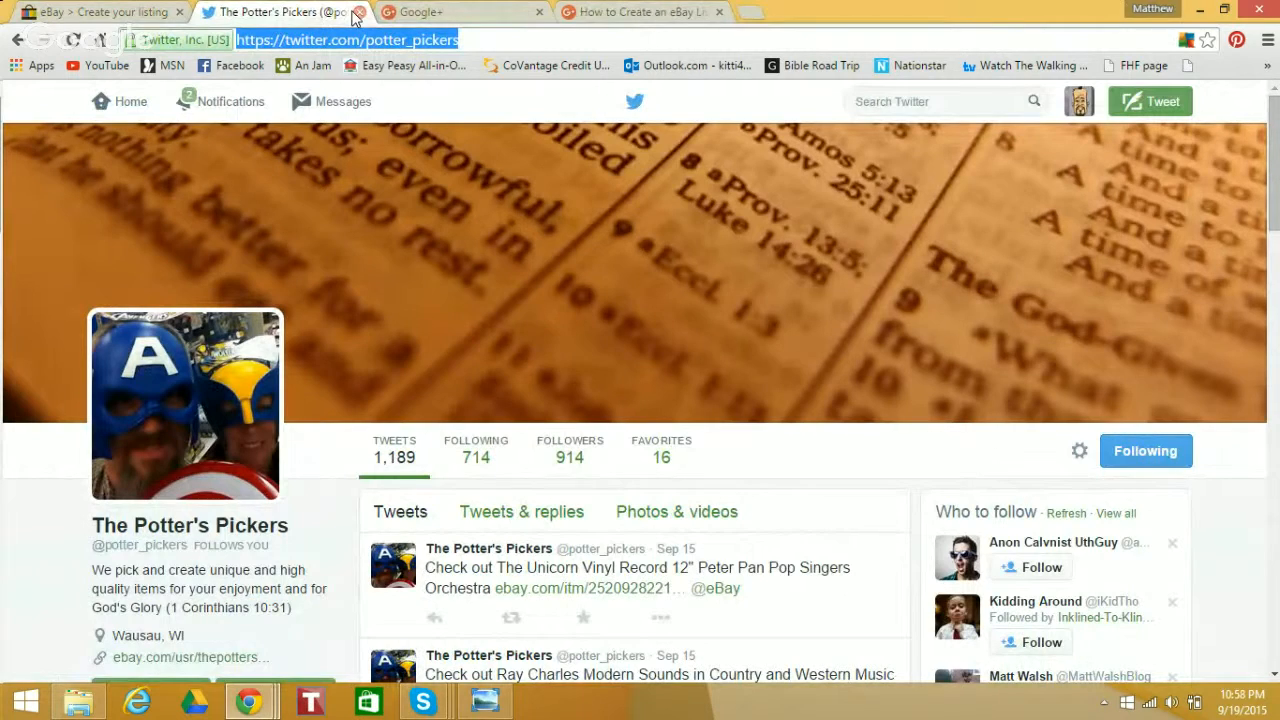
click(358, 12)
click(100, 12)
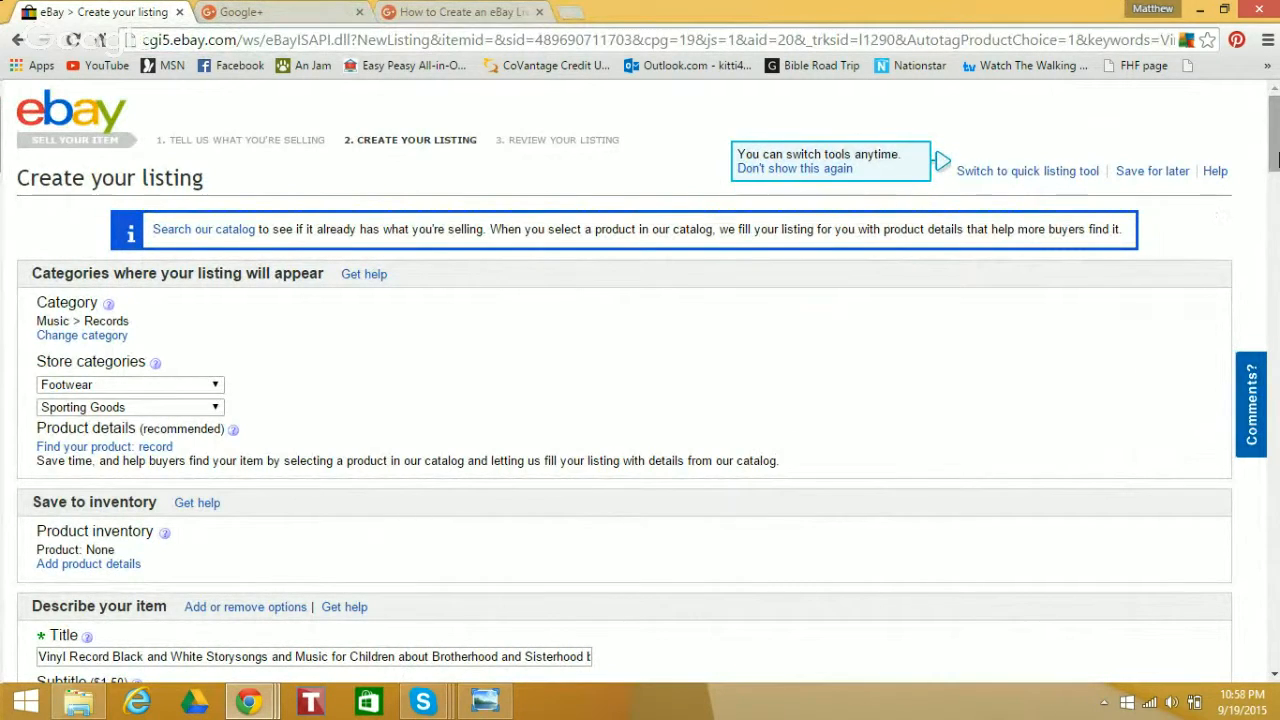
Set the first store category to Movies/Records/Tapes and clear the second store category
scroll(1273, 172, down, 1)
scroll(1273, 172, down, 1)
scroll(1274, 171, up, 1)
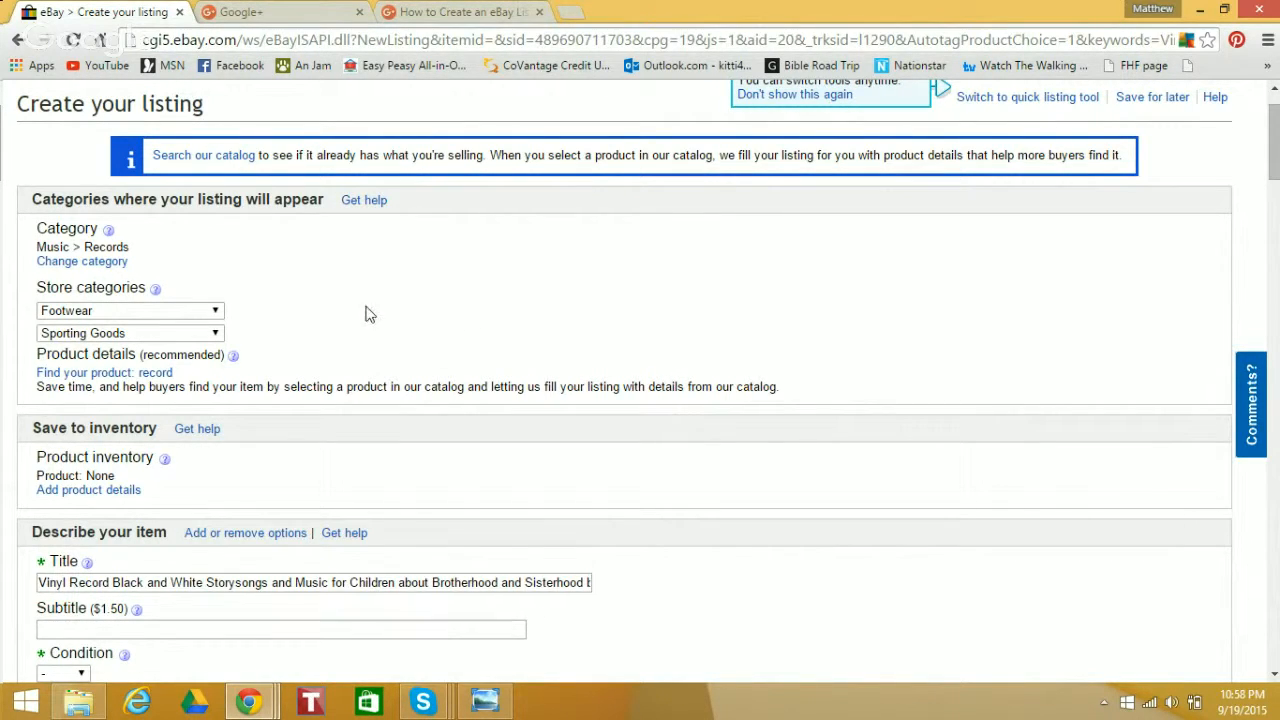
click(217, 313)
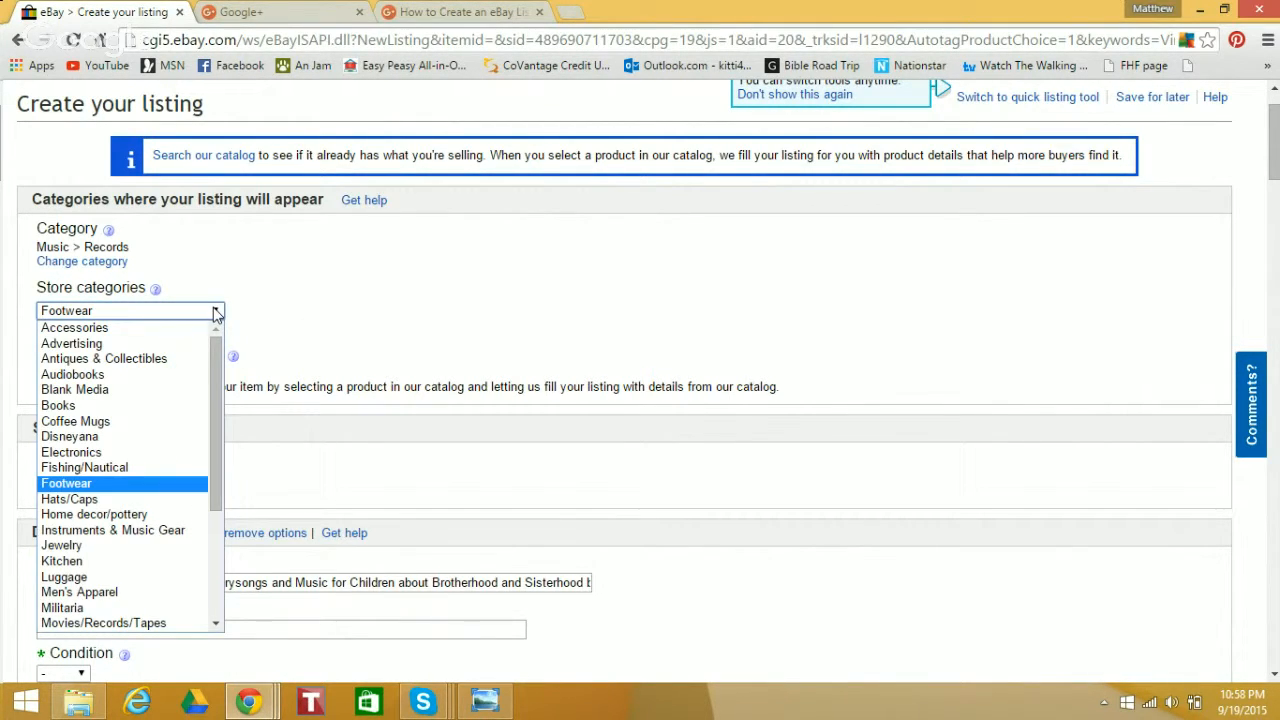
drag(211, 366, 203, 453)
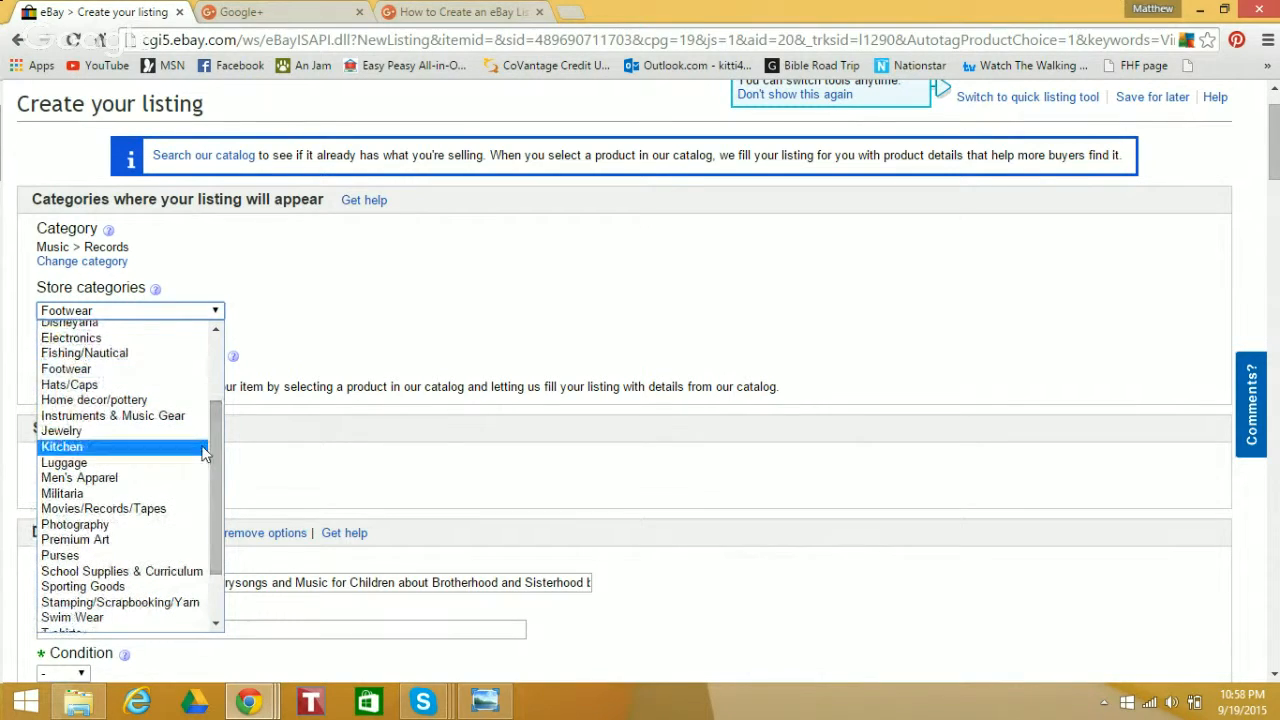
click(170, 511)
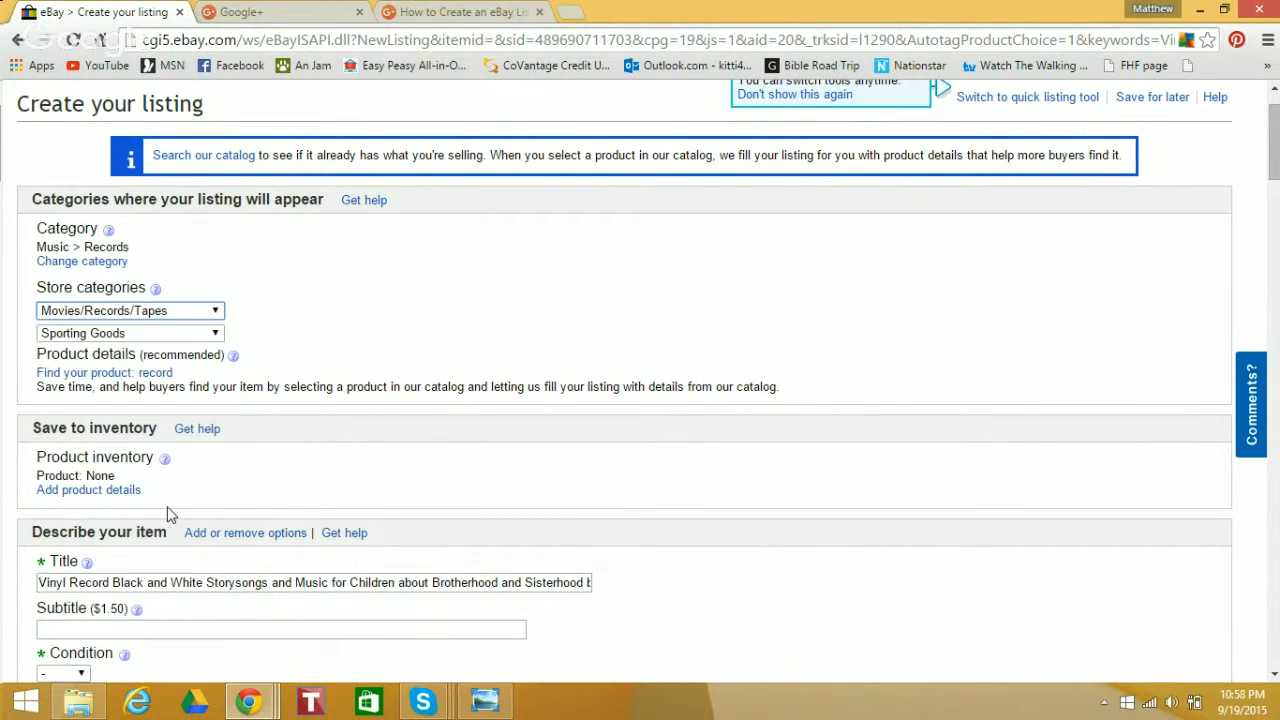
click(213, 336)
scroll(213, 432, up, 2)
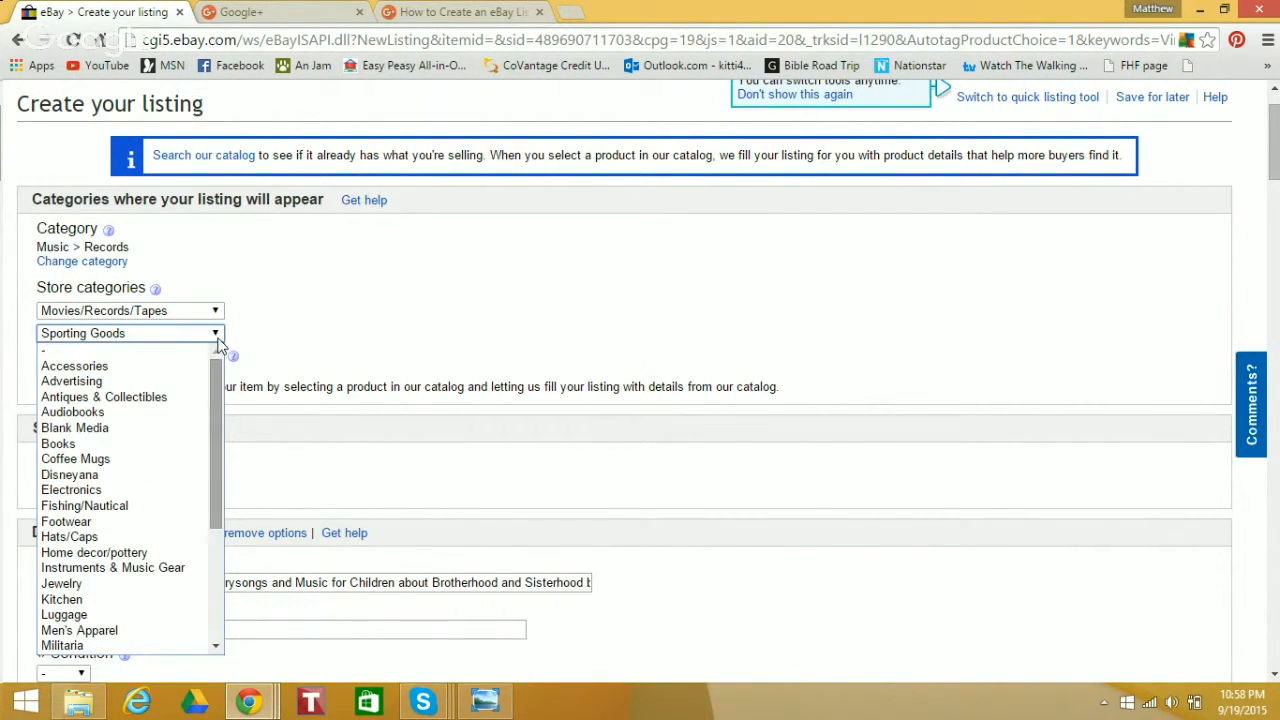
click(163, 343)
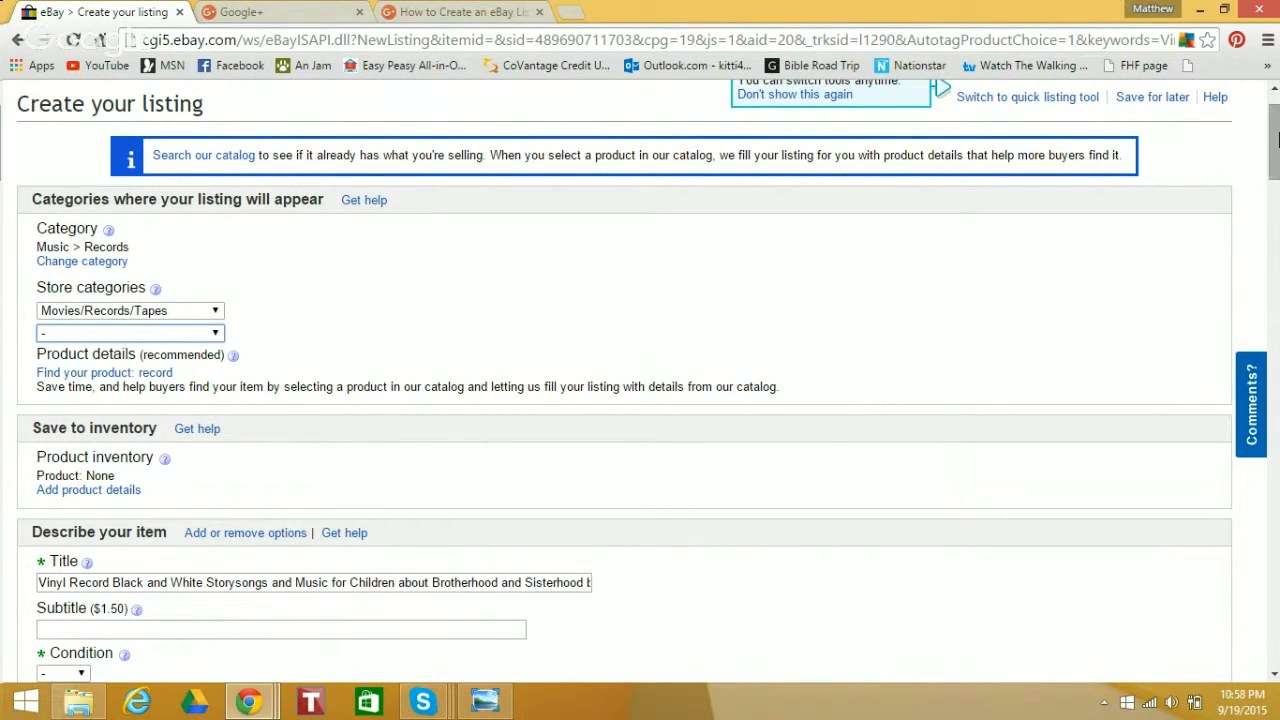
Remove the word "and" after "Black" and after "Storysongs" in the listing title
drag(1275, 144, 1275, 180)
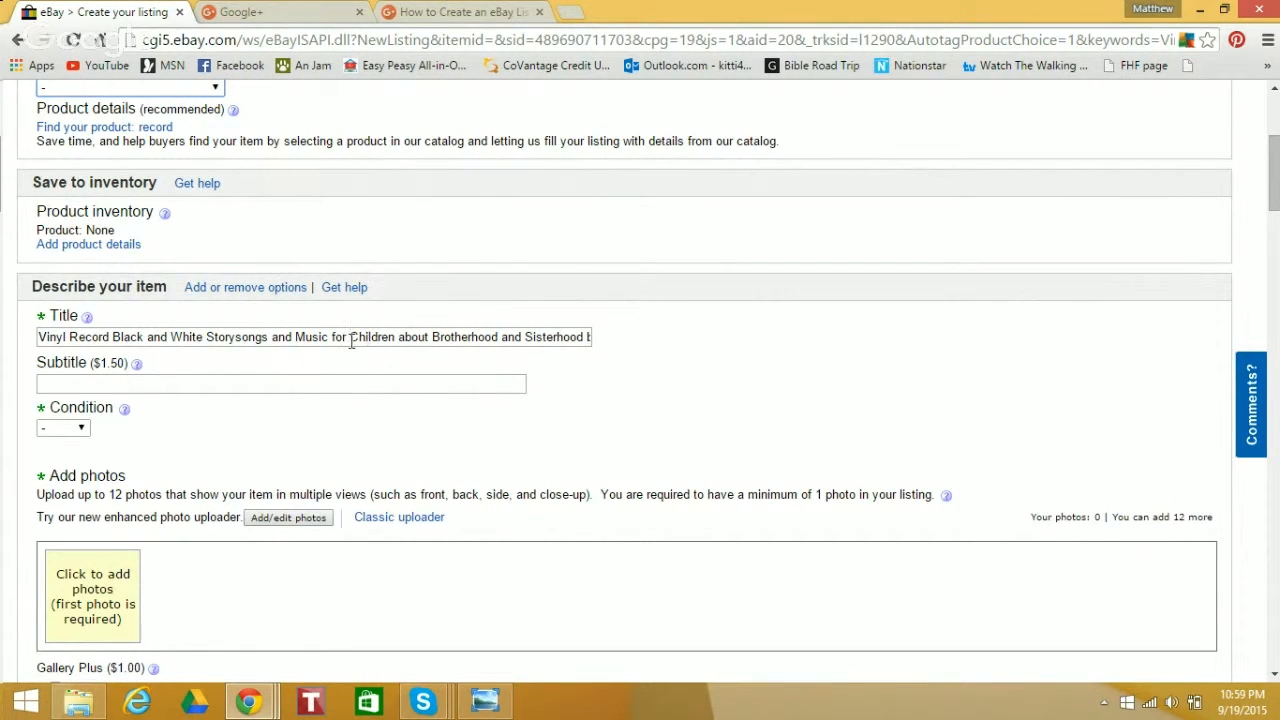
click(167, 338)
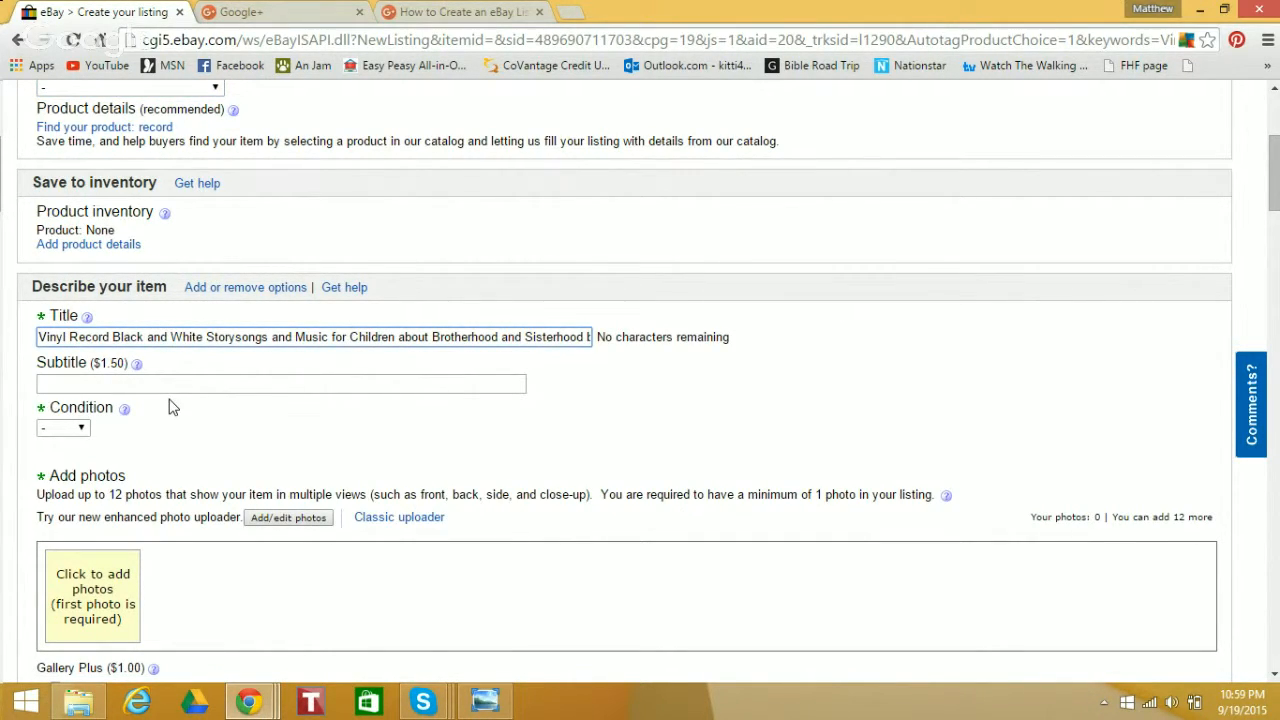
key(BackSpace)
key(BackSpace)
key(BackSpace)
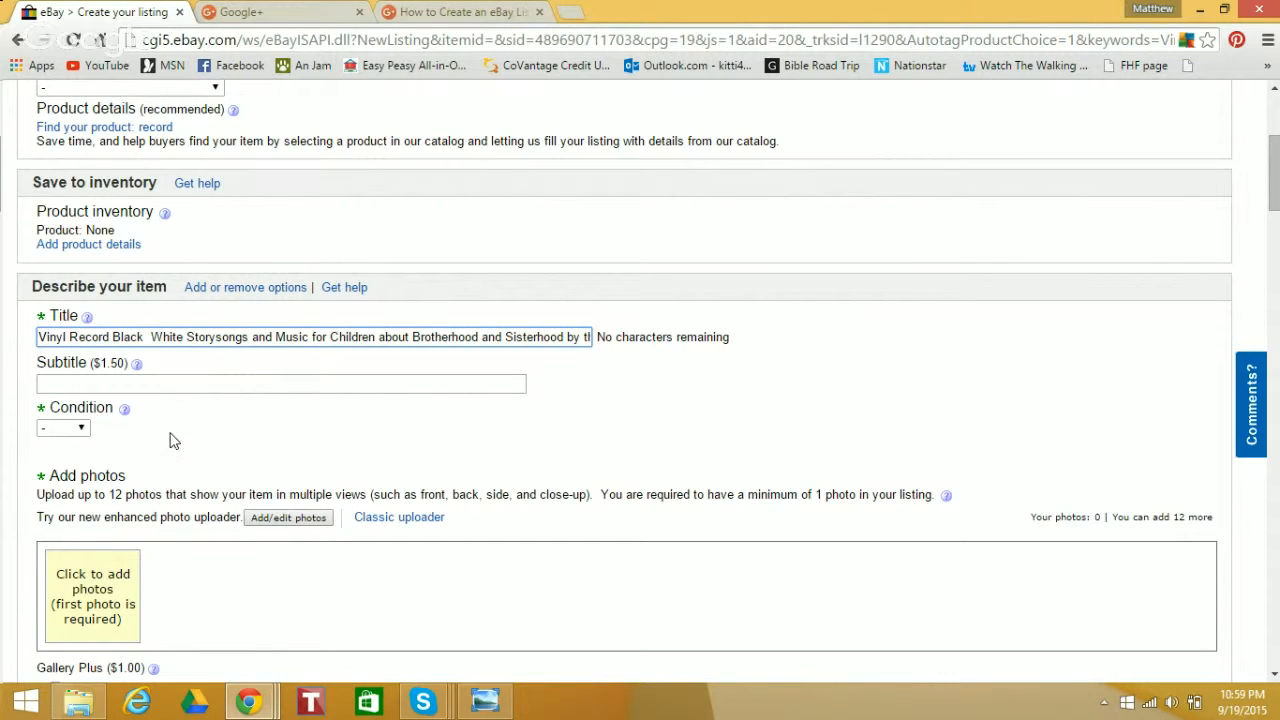
double_click(269, 336)
key(BackSpace)
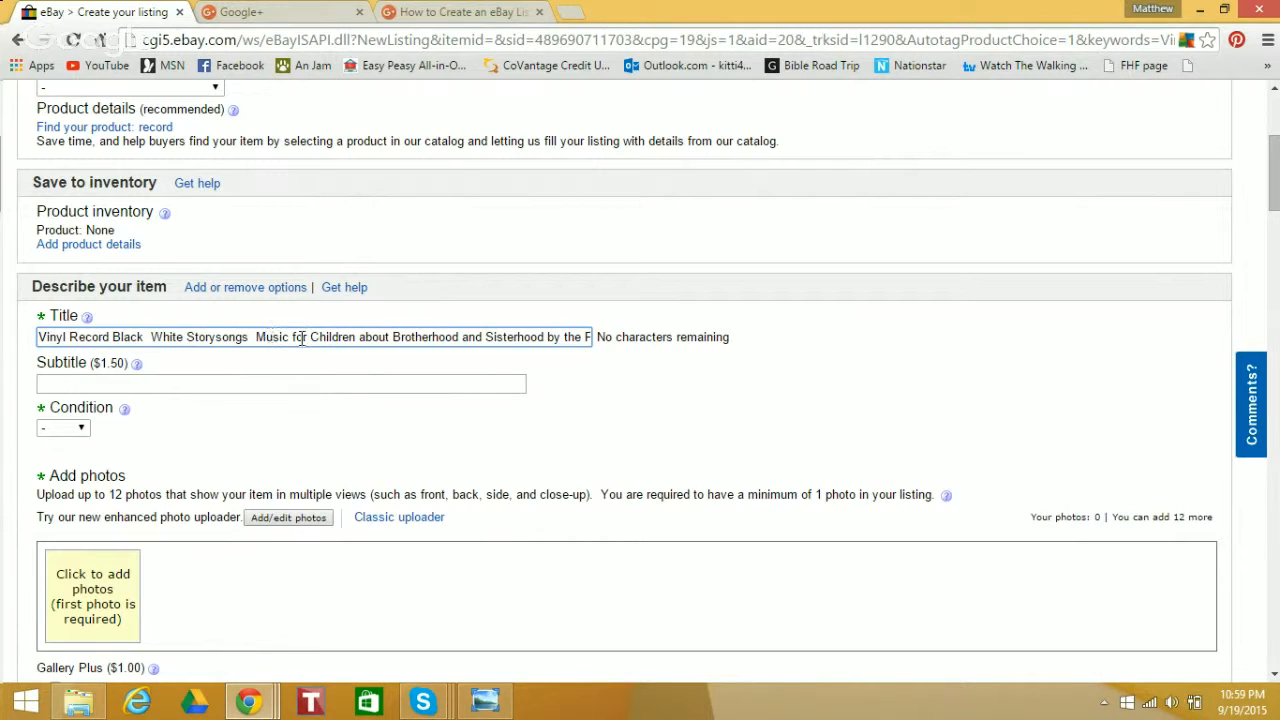
Delete everything in the listing title after "Vinyl Record"
drag(538, 337, 722, 336)
key(BackSpace)
key(BackSpace)
key(BackSpace)
key(BackSpace)
key(BackSpace)
key(BackSpace)
key(BackSpace)
key(BackSpace)
key(BackSpace)
key(BackSpace)
key(BackSpace)
key(BackSpace)
key(BackSpace)
key(BackSpace)
key(BackSpace)
key(BackSpace)
key(BackSpace)
key(BackSpace)
key(BackSpace)
key(BackSpace)
key(BackSpace)
key(BackSpace)
key(BackSpace)
key(BackSpace)
key(BackSpace)
key(BackSpace)
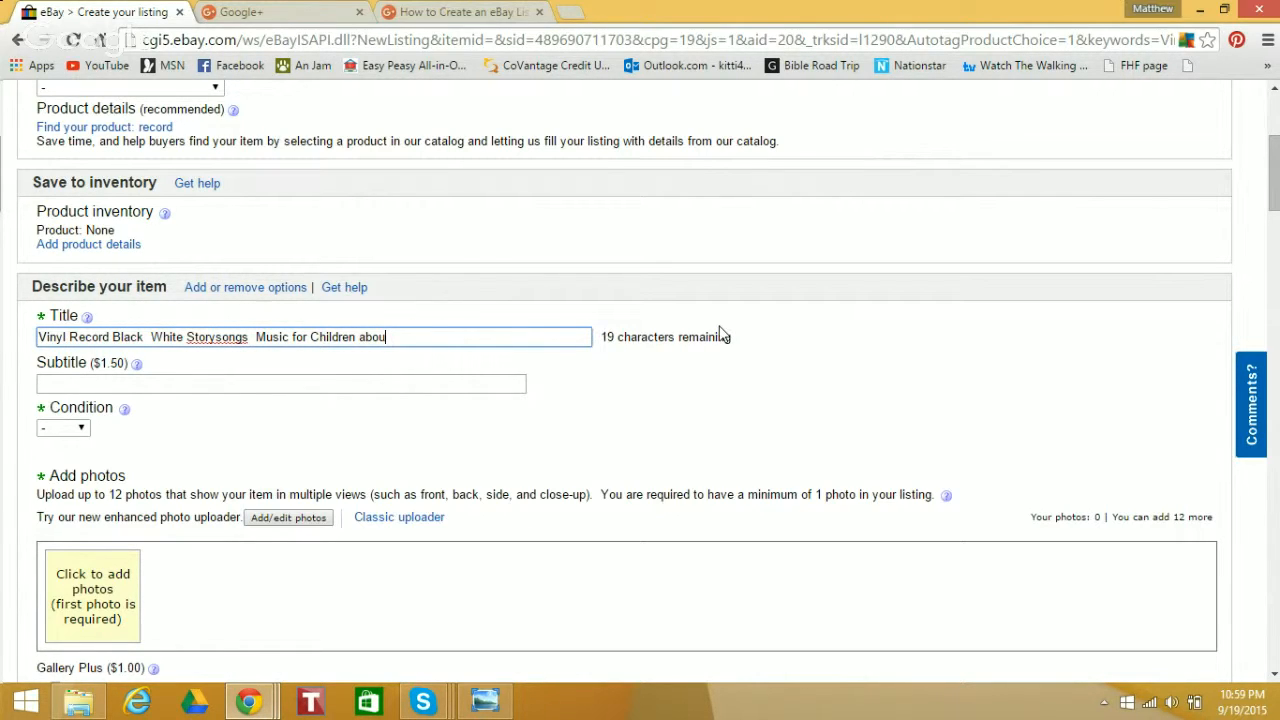
key(BackSpace)
key(BackSpace)
key(BackSpace)
key(BackSpace)
key(BackSpace)
key(BackSpace)
key(BackSpace)
key(BackSpace)
key(BackSpace)
key(BackSpace)
key(BackSpace)
key(BackSpace)
key(BackSpace)
key(BackSpace)
key(BackSpace)
key(BackSpace)
key(BackSpace)
key(BackSpace)
key(BackSpace)
key(BackSpace)
key(BackSpace)
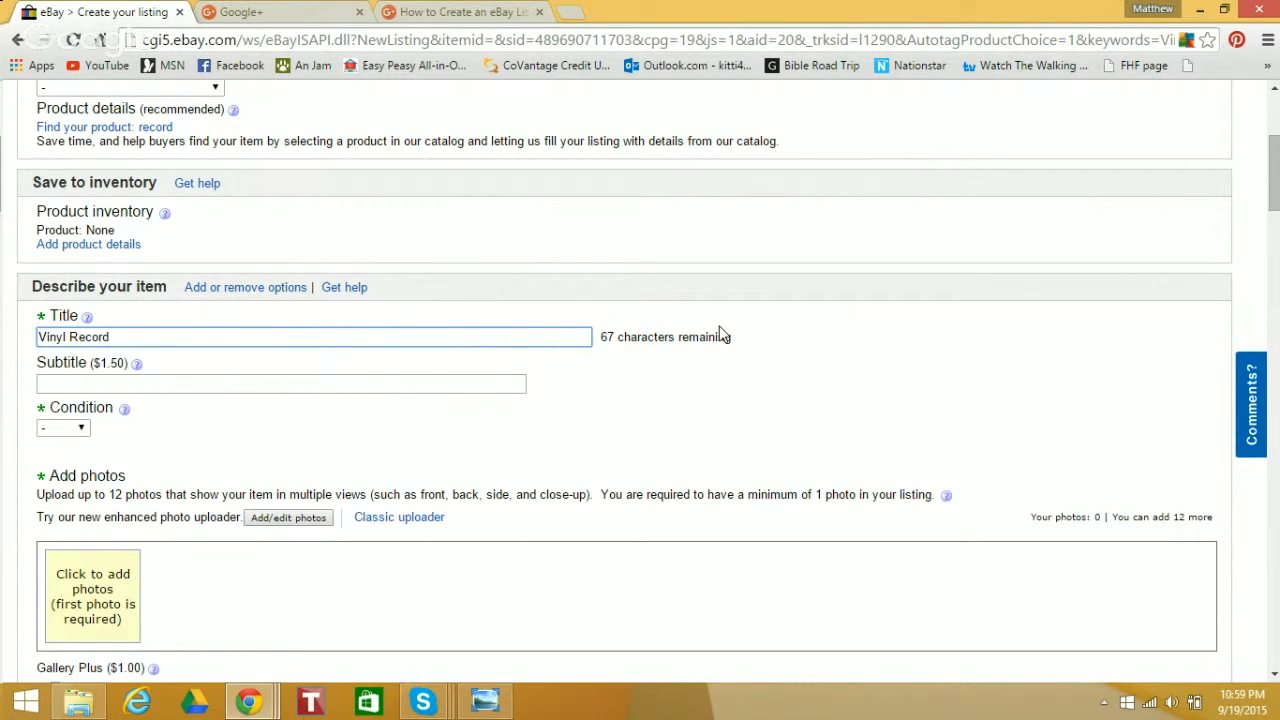
Extend the title after "Vinyl Record" with "Black and White Storysongs for Children about Brotherhood and Siste"
text(Black and White S)
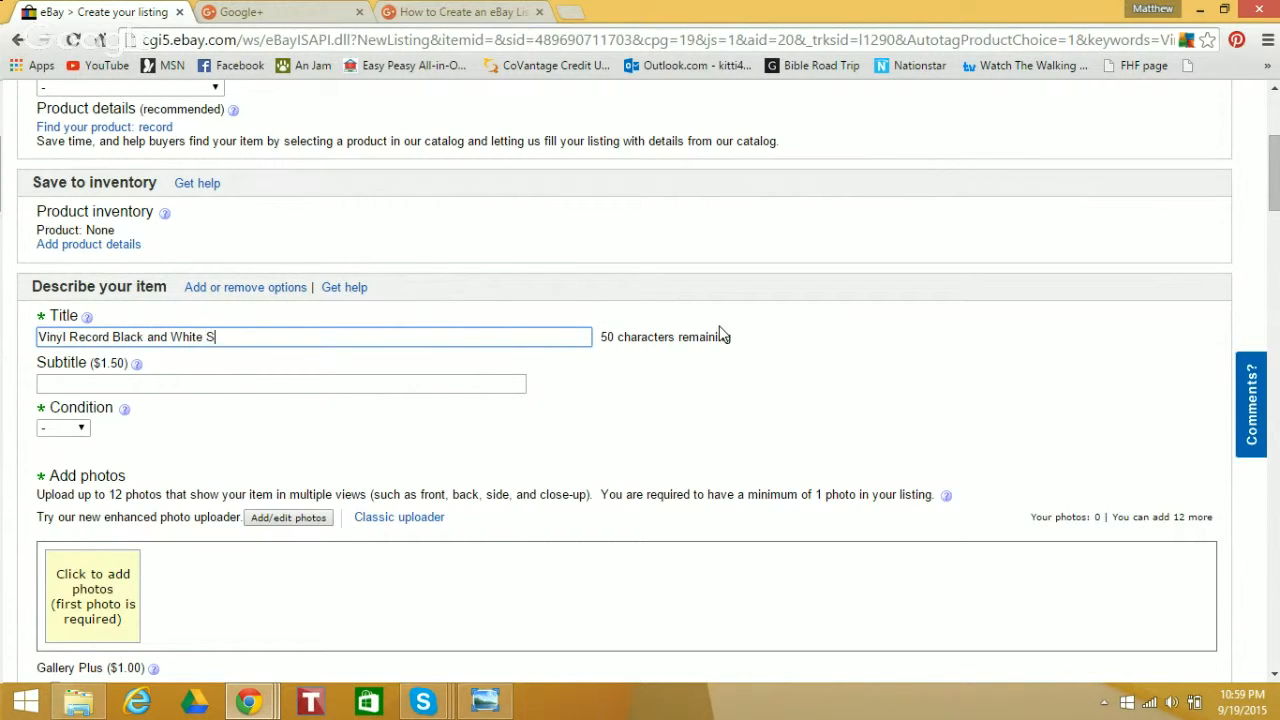
text(torysongs)
key(BackSpace)
text(songs for Child)
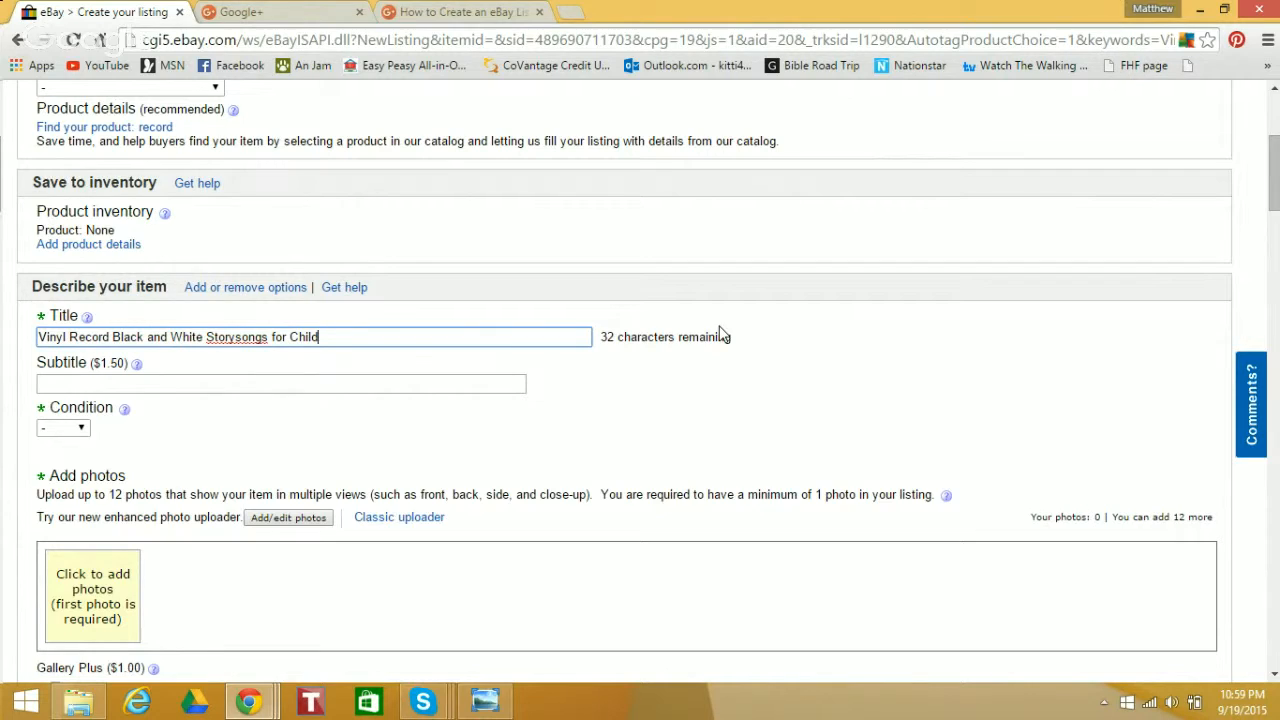
text(ren about Brotherhood and Siste)
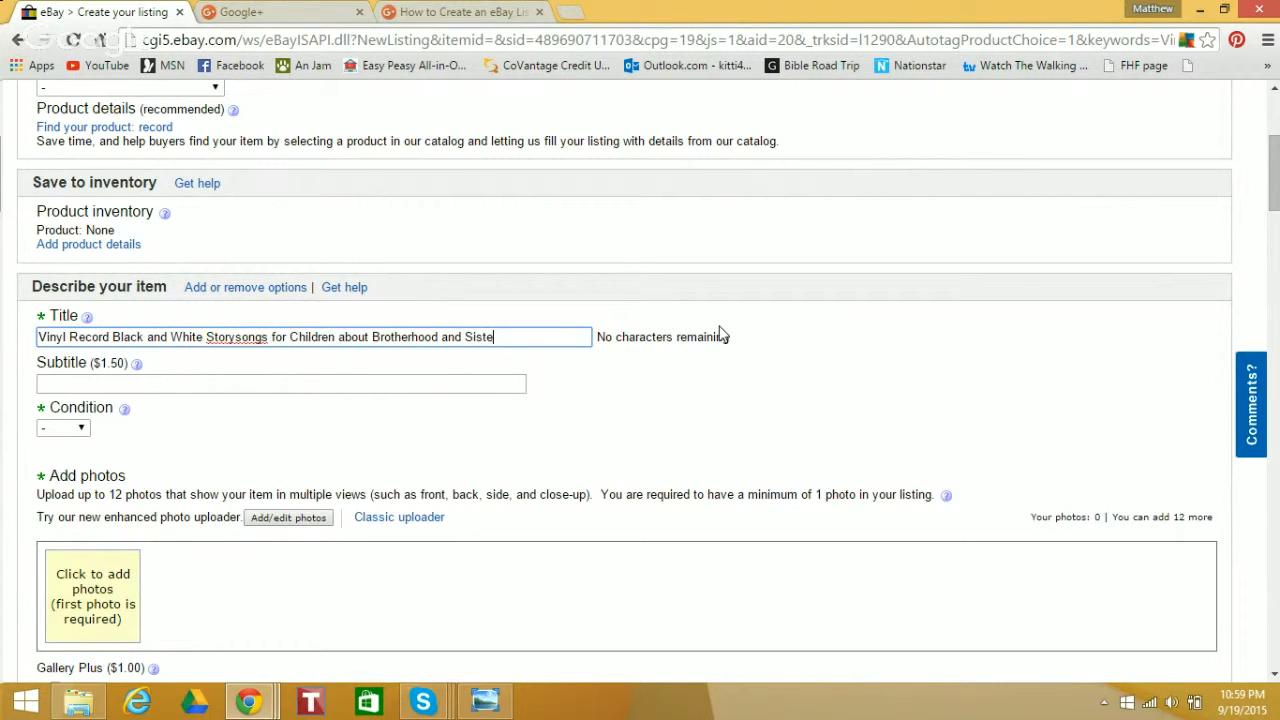
Replace the title's ending after "Brotherhood" with "& Sisterh"
key(BackSpace)
key(BackSpace)
key(BackSpace)
key(BackSpace)
key(BackSpace)
key(BackSpace)
key(BackSpace)
key(BackSpace)
key(BackSpace)
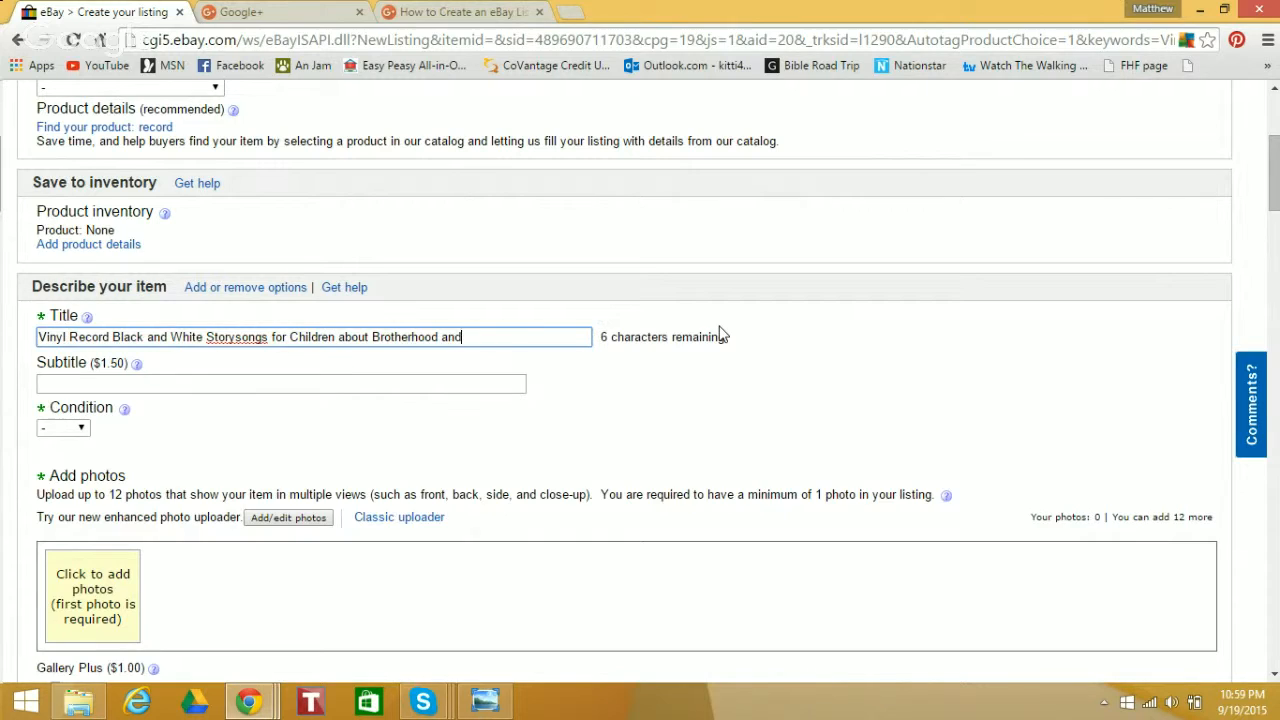
text(&Si)
key(BackSpace)
key(BackSpace)
text(Sisterh)
Replace "and" between "Black" and "White" in the title with "&" and extend the last word to "Sisterhoo"
double_click(158, 337)
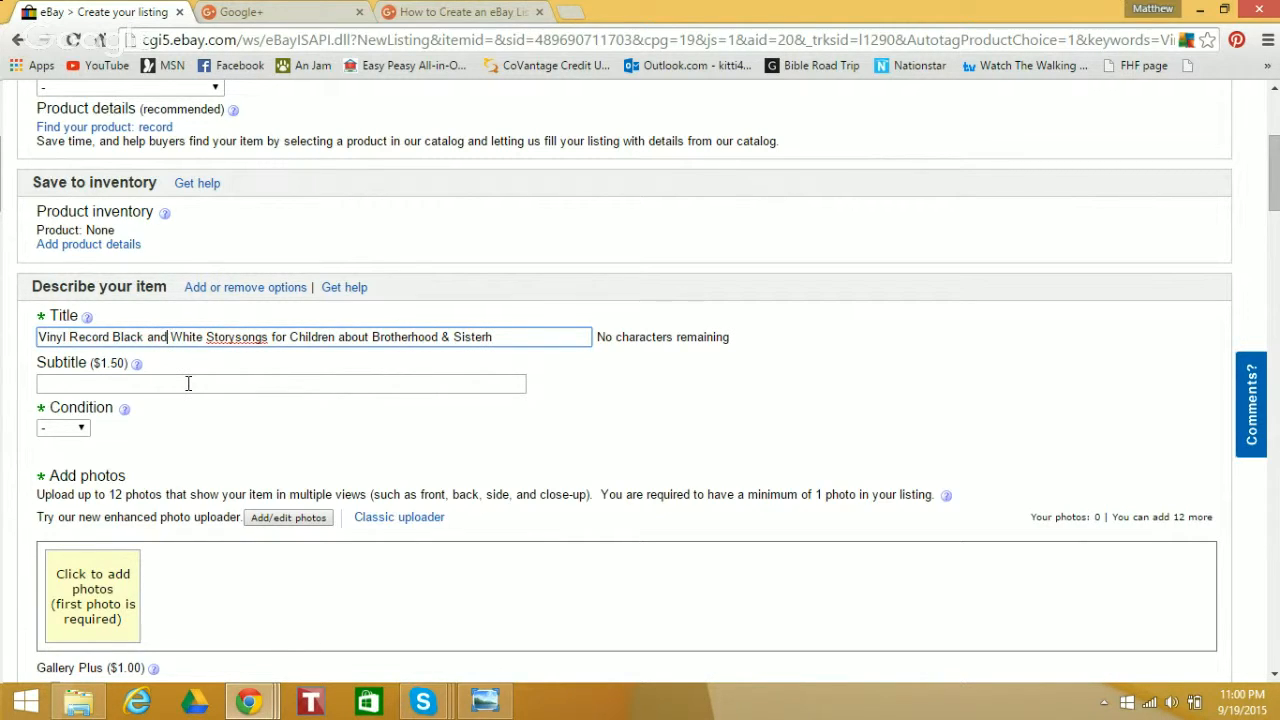
key(BackSpace)
text(&)
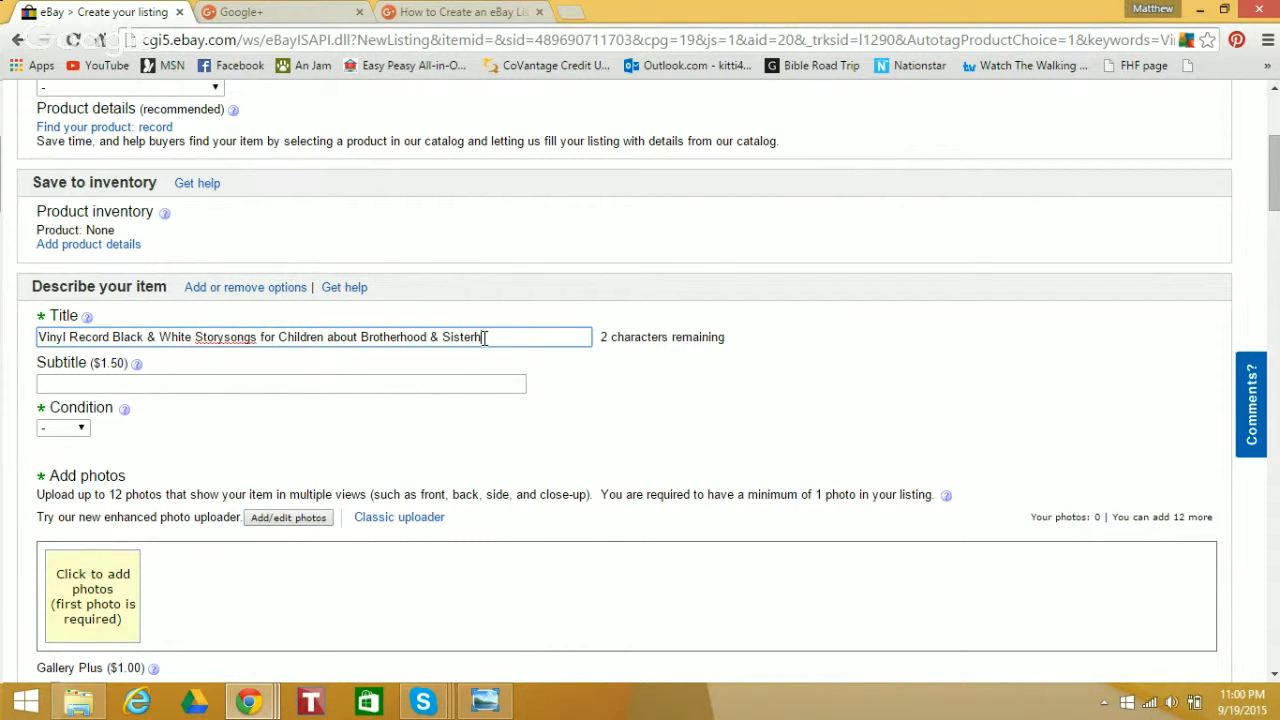
text(oo)
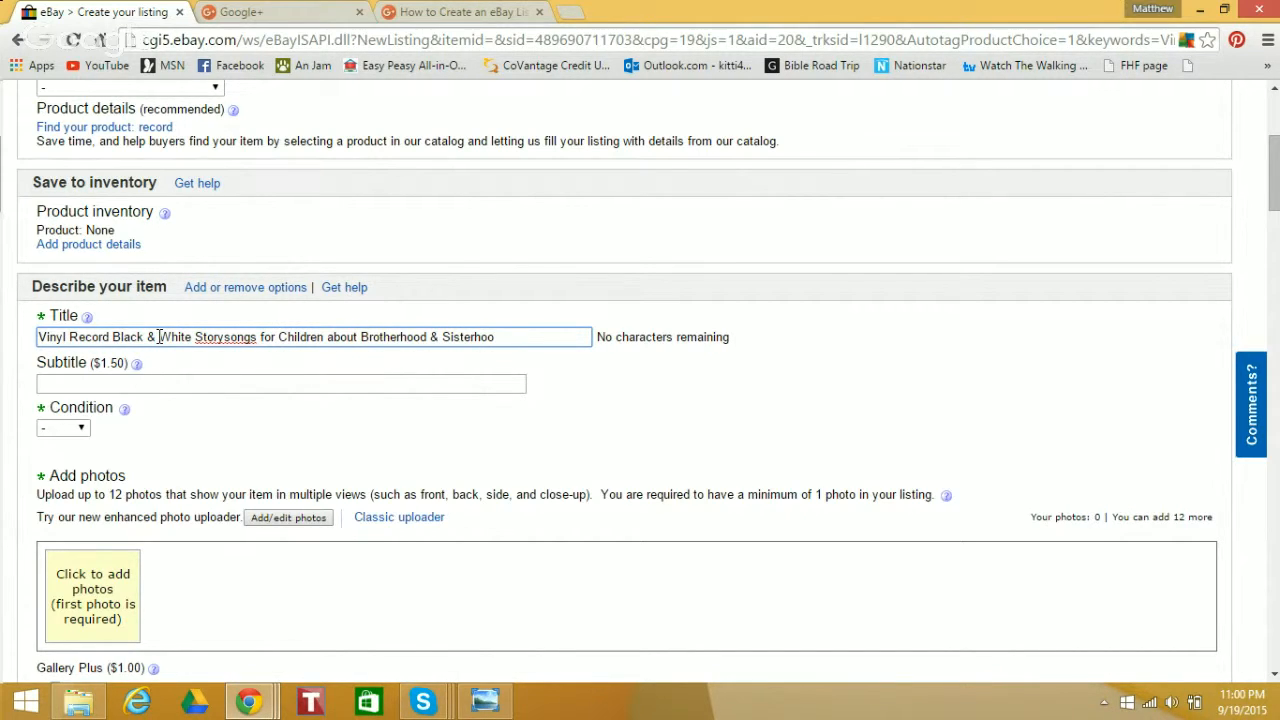
Remove "Vinyl" from the start of the title and complete the last word as "Sisterhood"
drag(52, 340, 20, 350)
key(BackSpace)
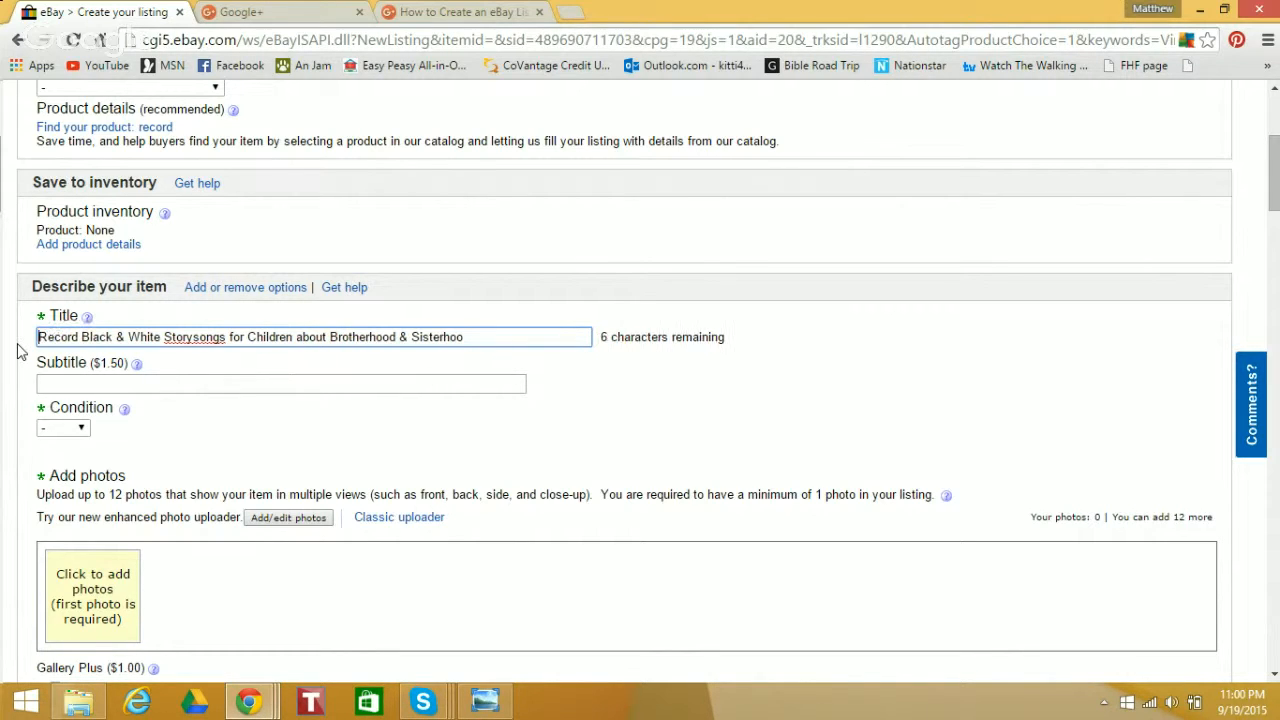
click(483, 338)
text(d)
Set the item condition to Used and dismiss the condition explanation note
scroll(823, 306, down, 2)
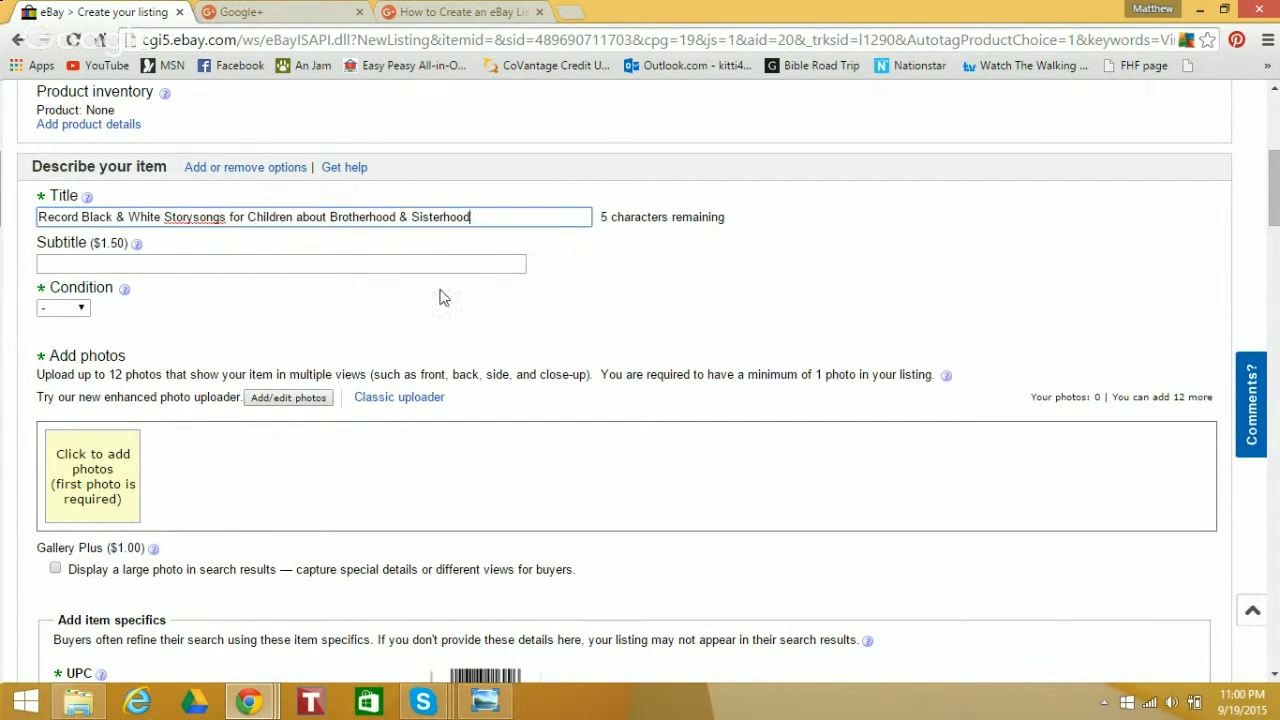
click(84, 311)
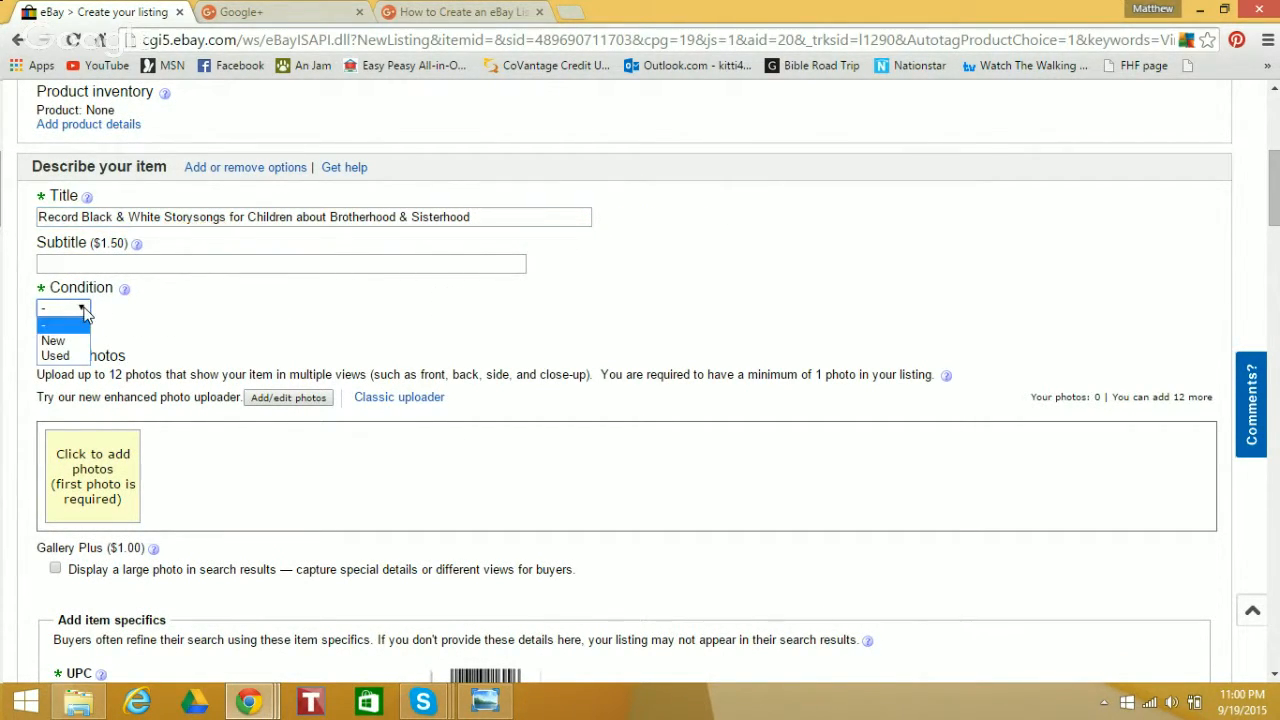
click(56, 356)
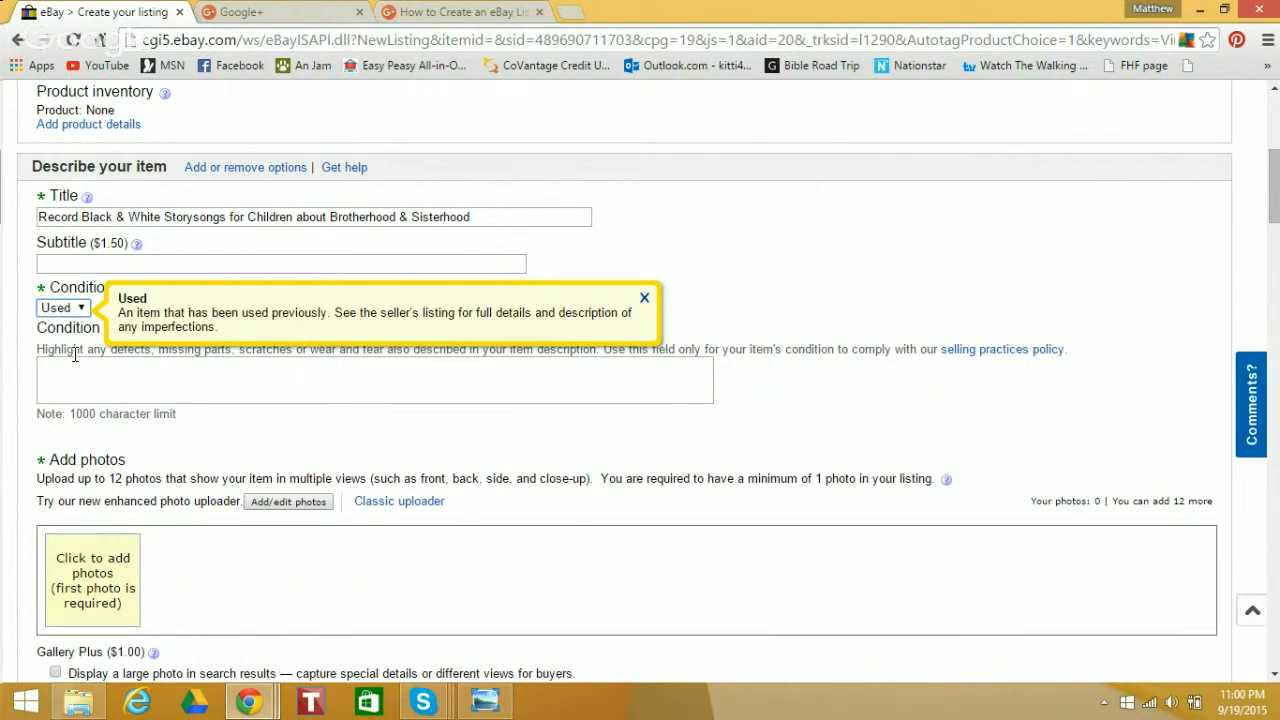
click(509, 382)
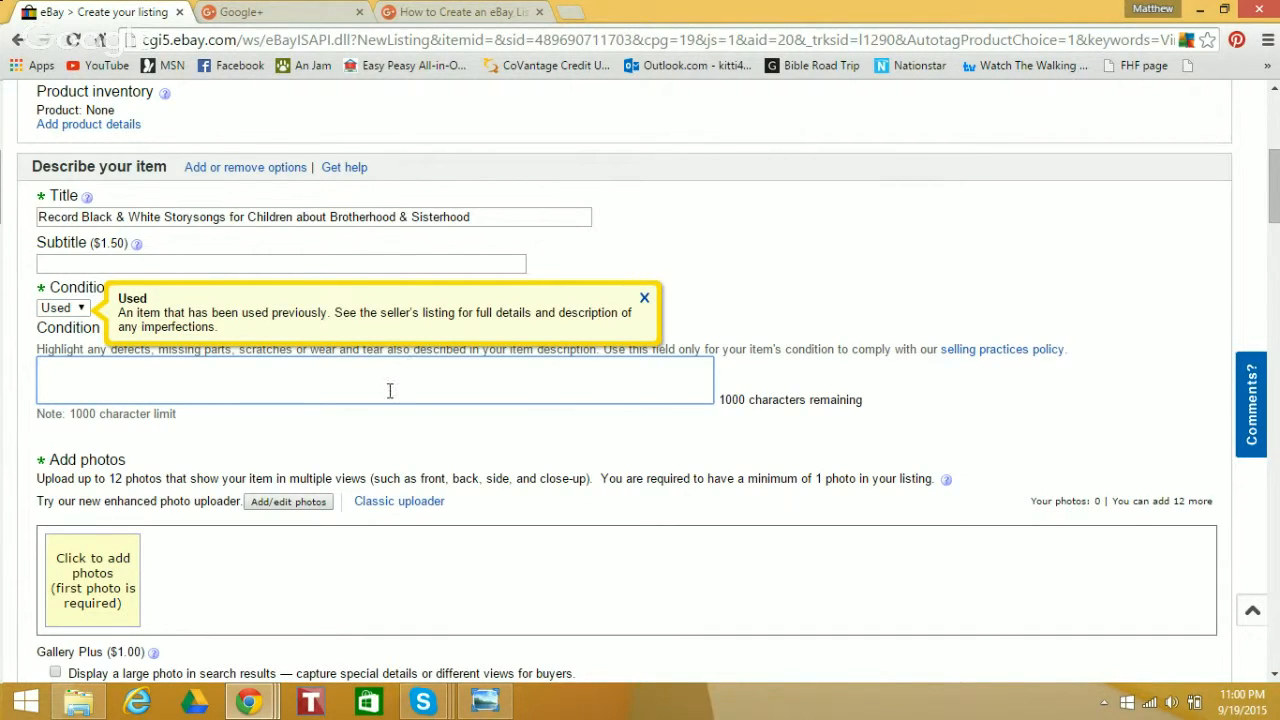
click(644, 299)
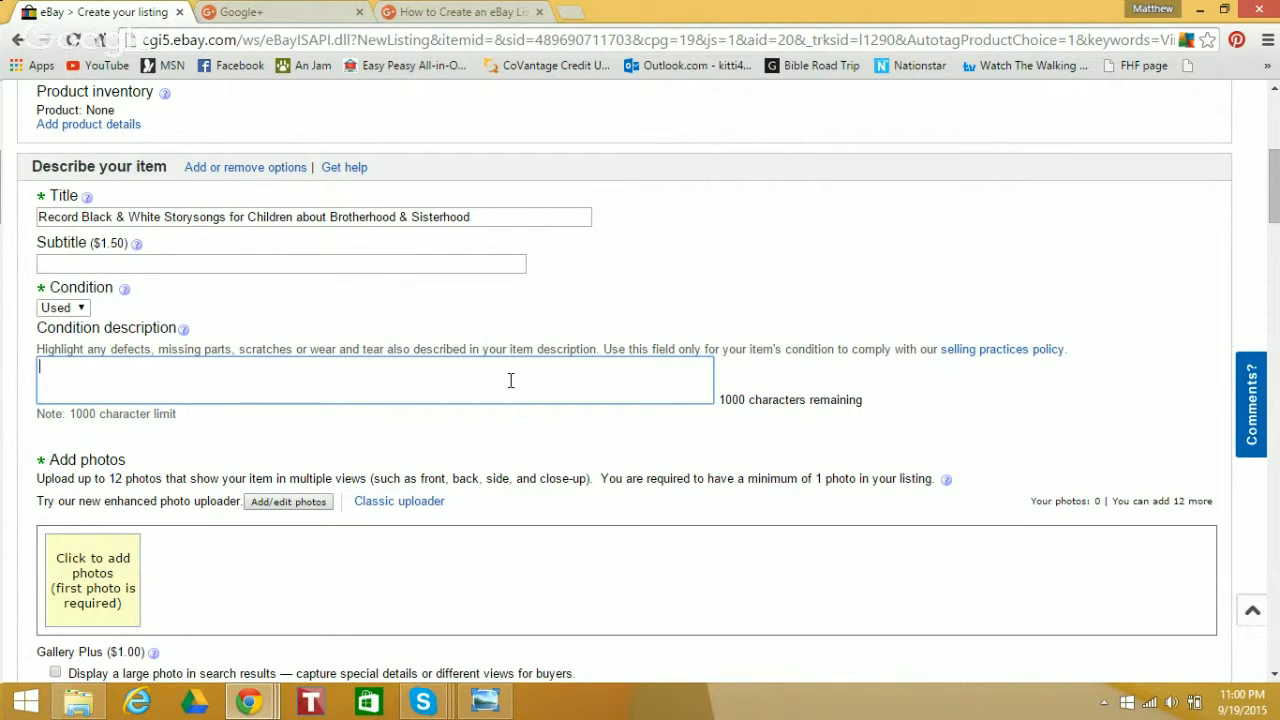
Enter "Vinyl Record by the Peter Pan Singers and Players" as the condition description
text(Viny)
key(BackSpace)
key(BackSpace)
text(nyl)
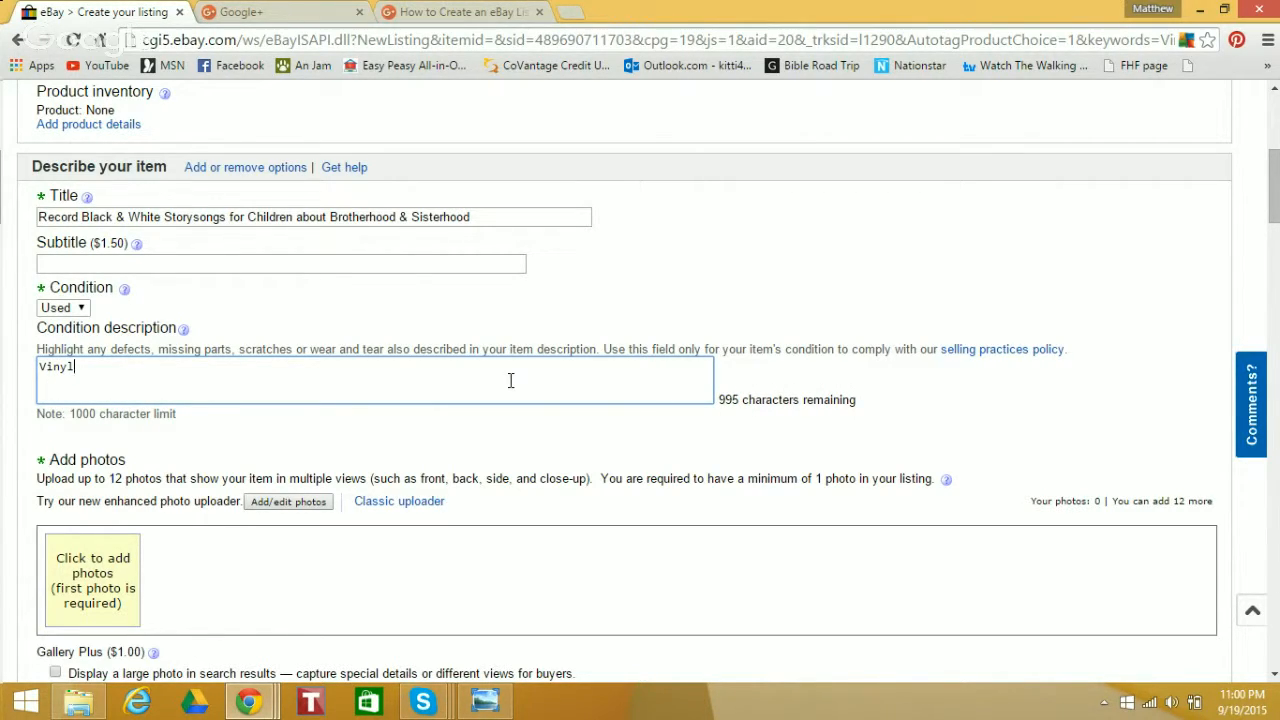
text( Record by the Pet)
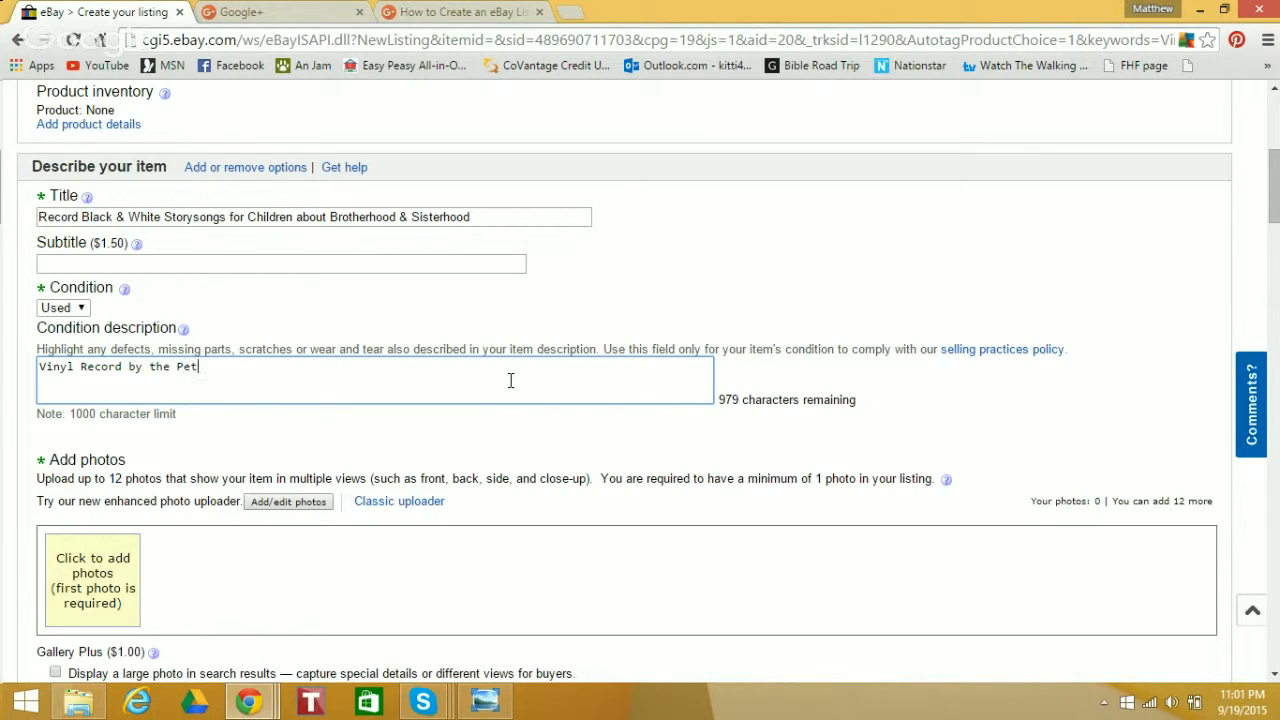
text(er Pan Singers and Players)
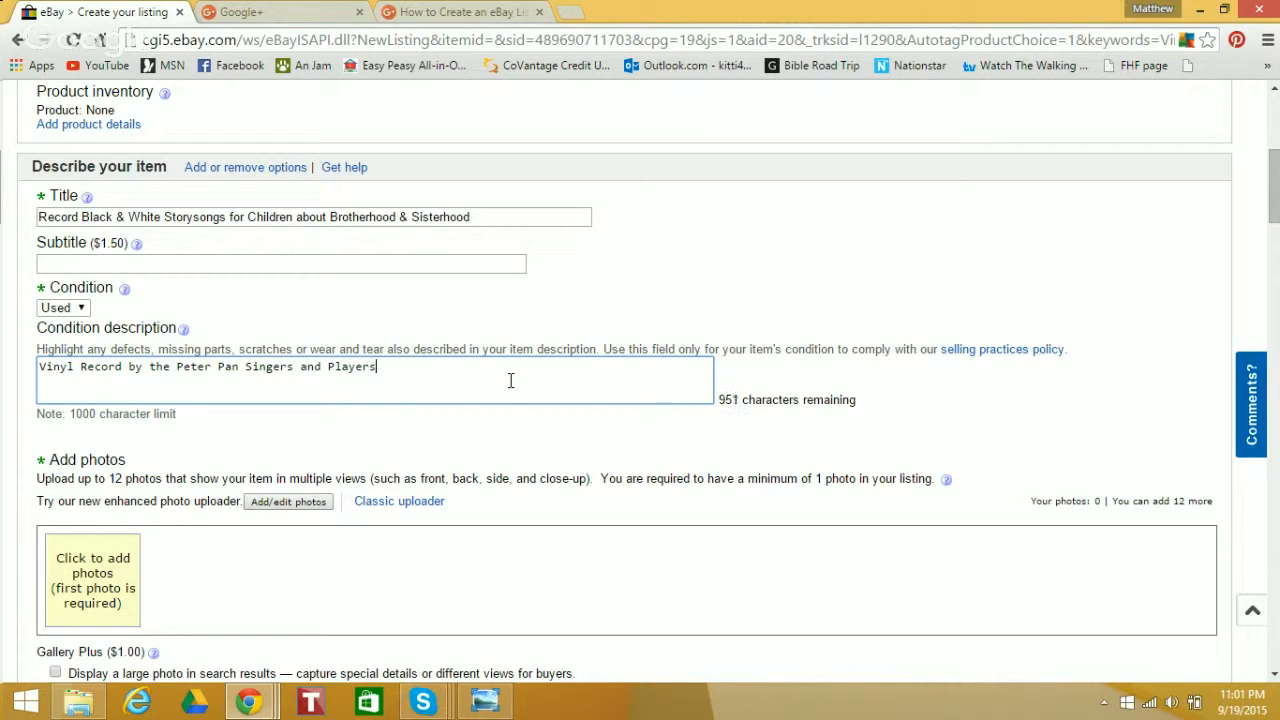
text(.)
End the condition description with a period, then open the photo uploader's file selection in the eBay Photos folder under Pictures
drag(1276, 218, 1277, 262)
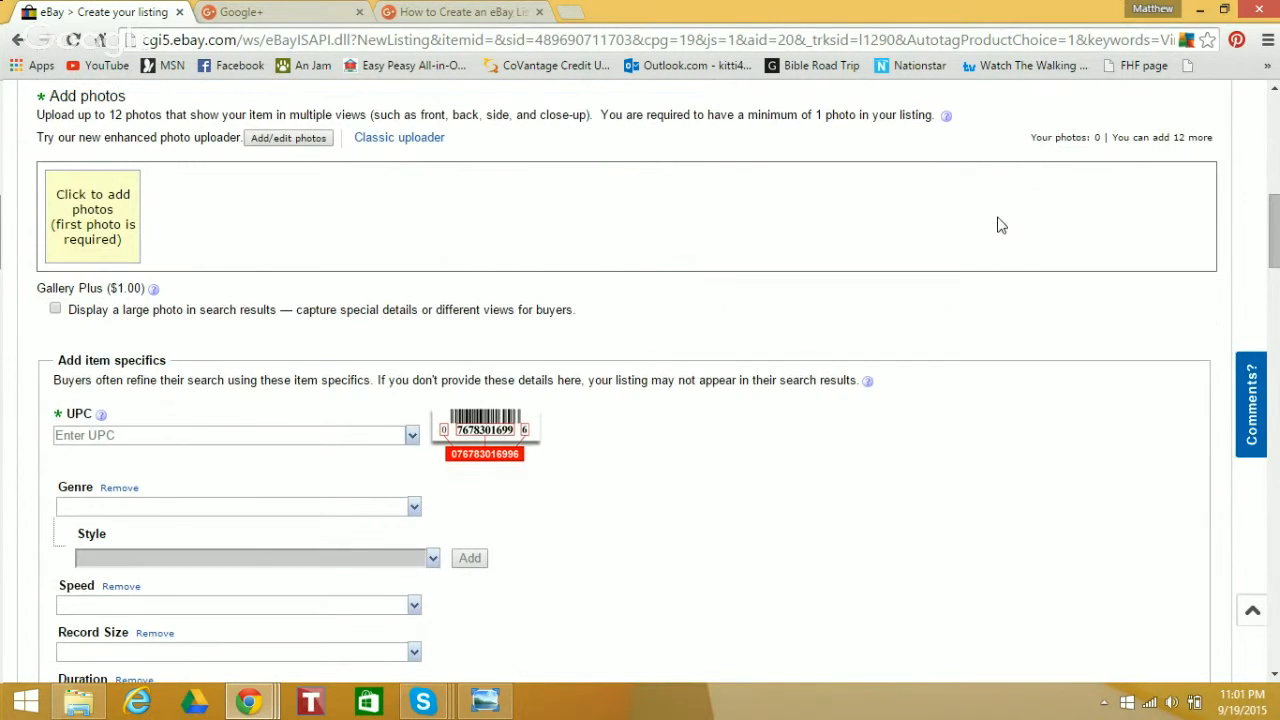
click(289, 139)
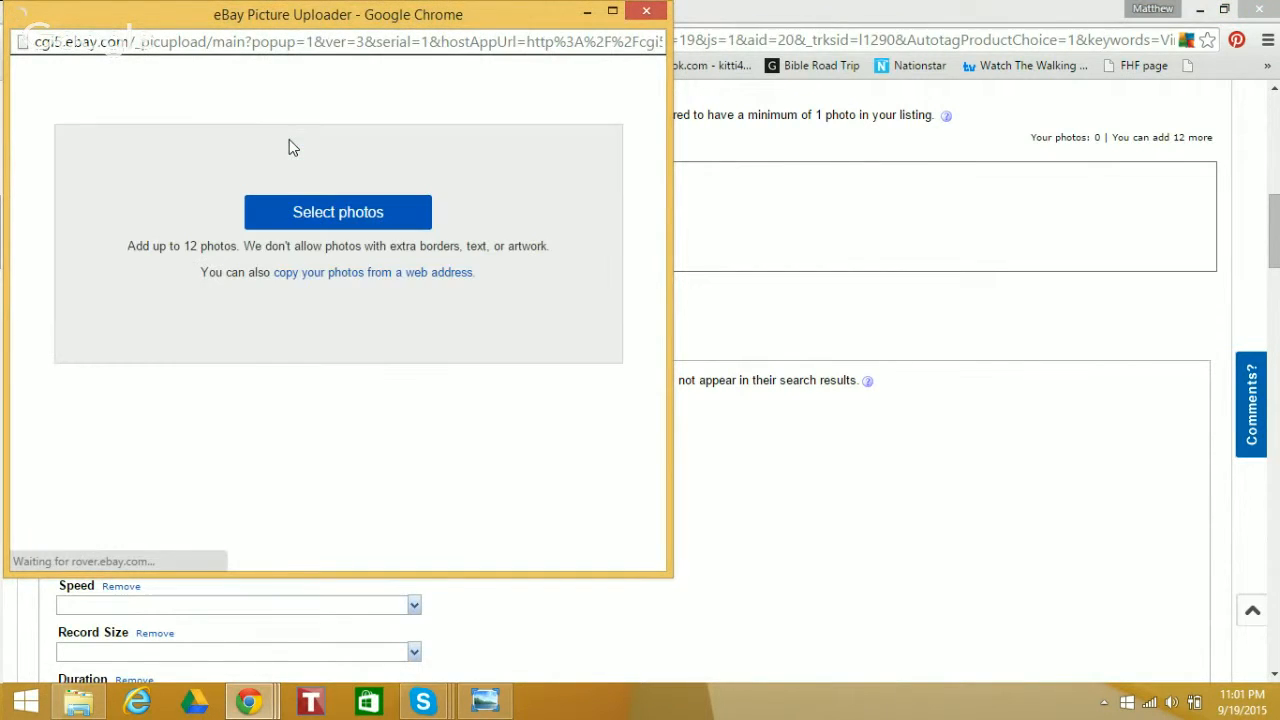
click(324, 214)
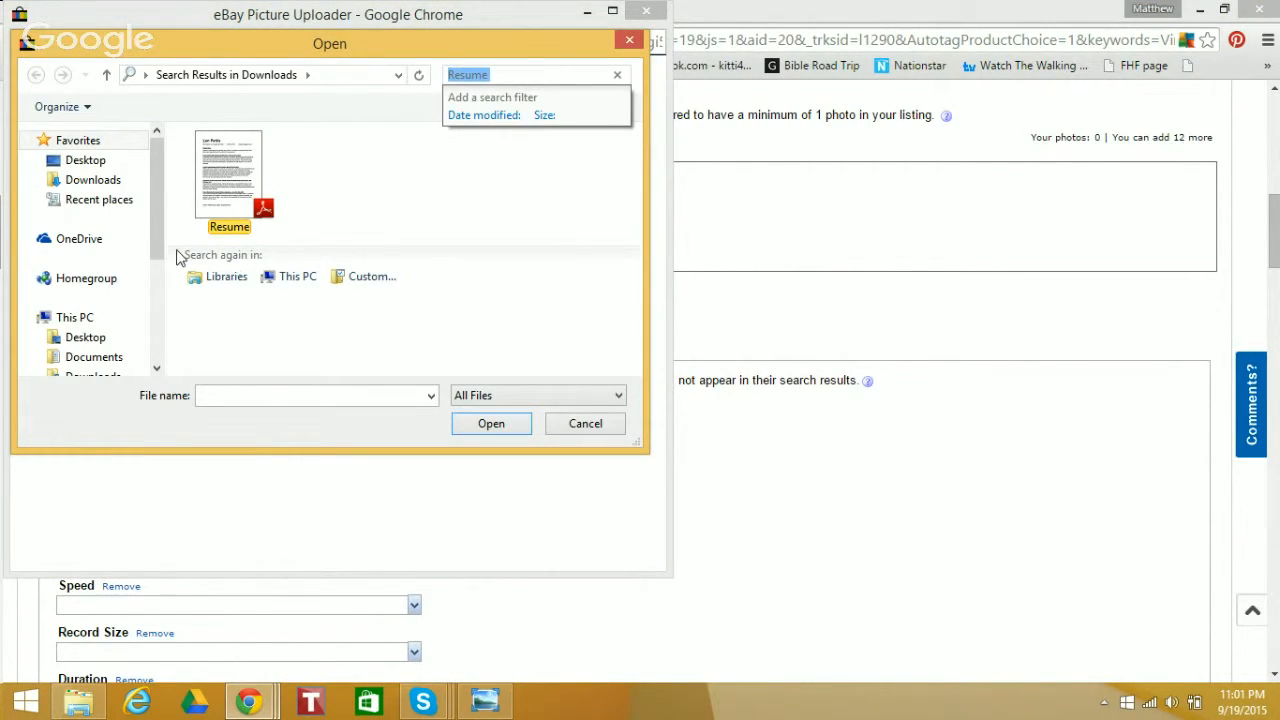
drag(152, 230, 159, 281)
click(90, 328)
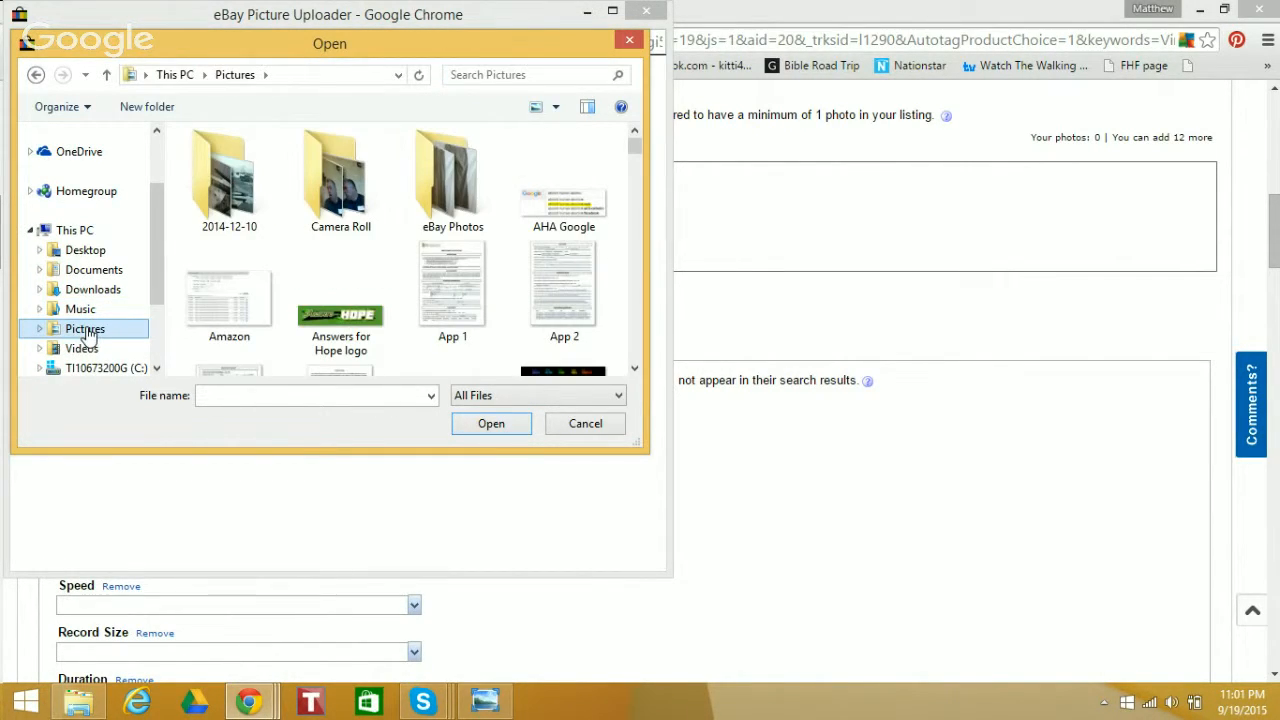
click(437, 176)
double_click(437, 176)
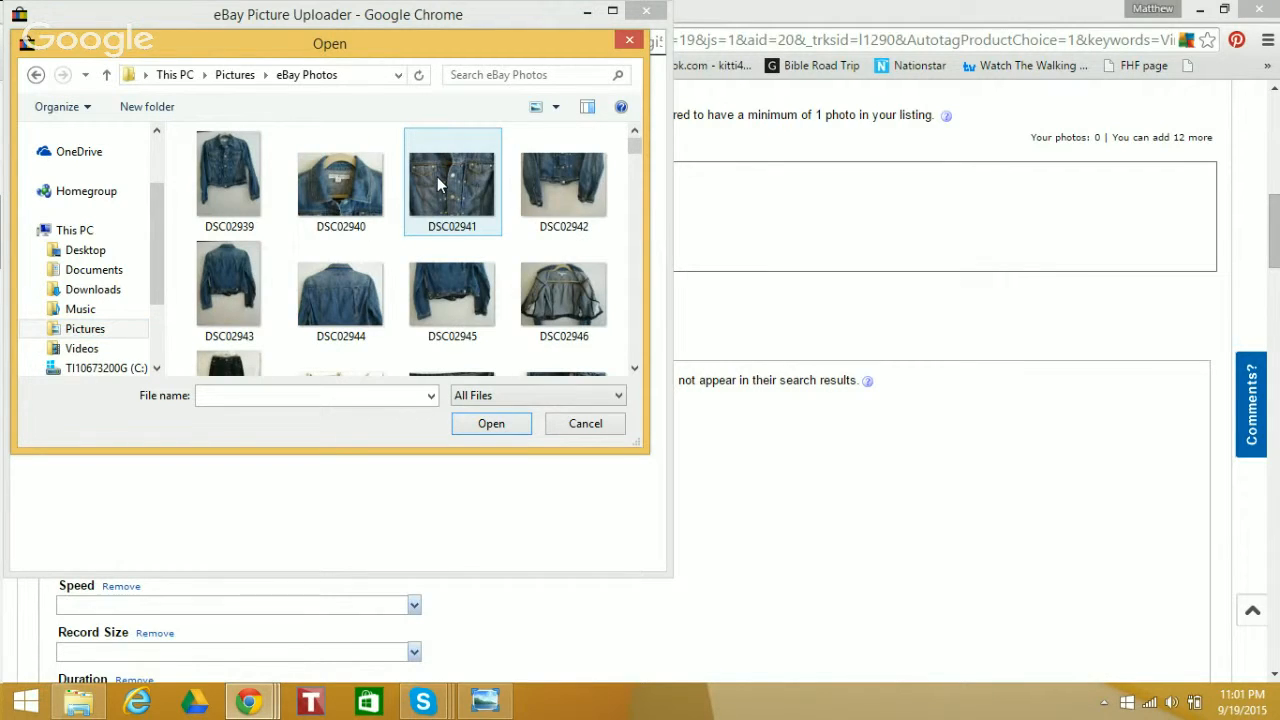
Look through the eBay Photos folder for the pictures of the Black & White children's record
drag(623, 145, 633, 288)
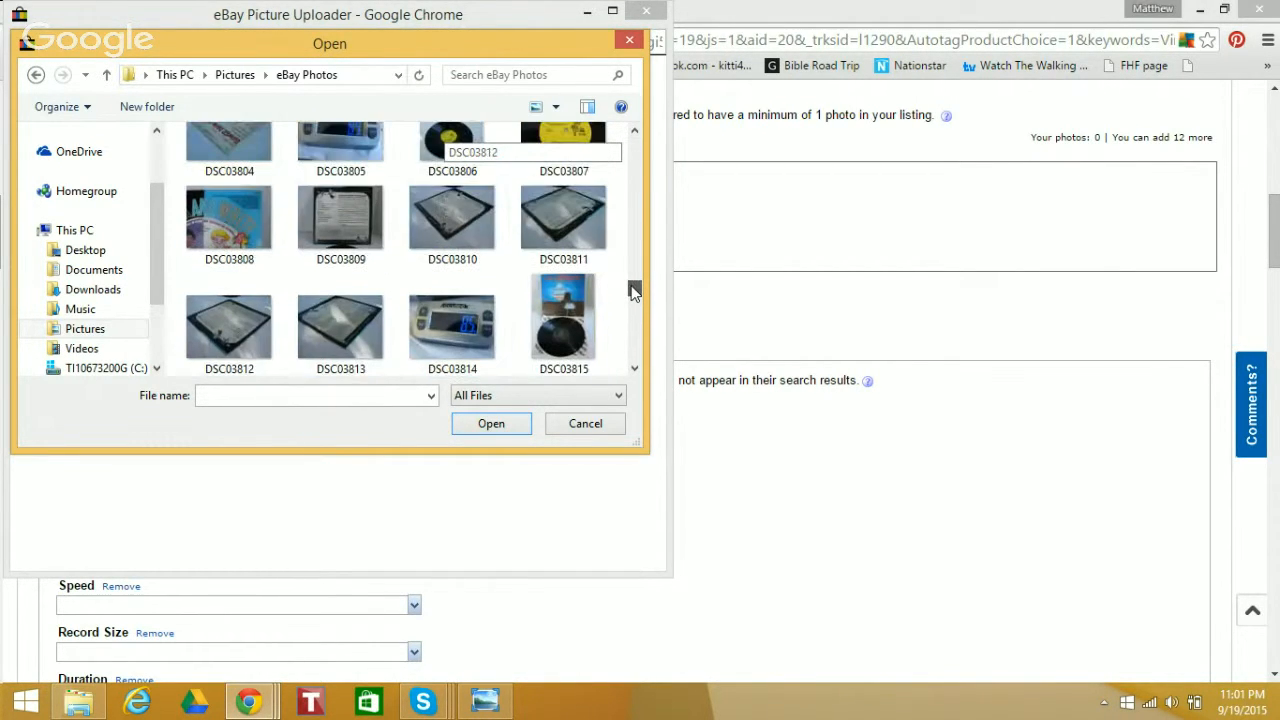
click(633, 133)
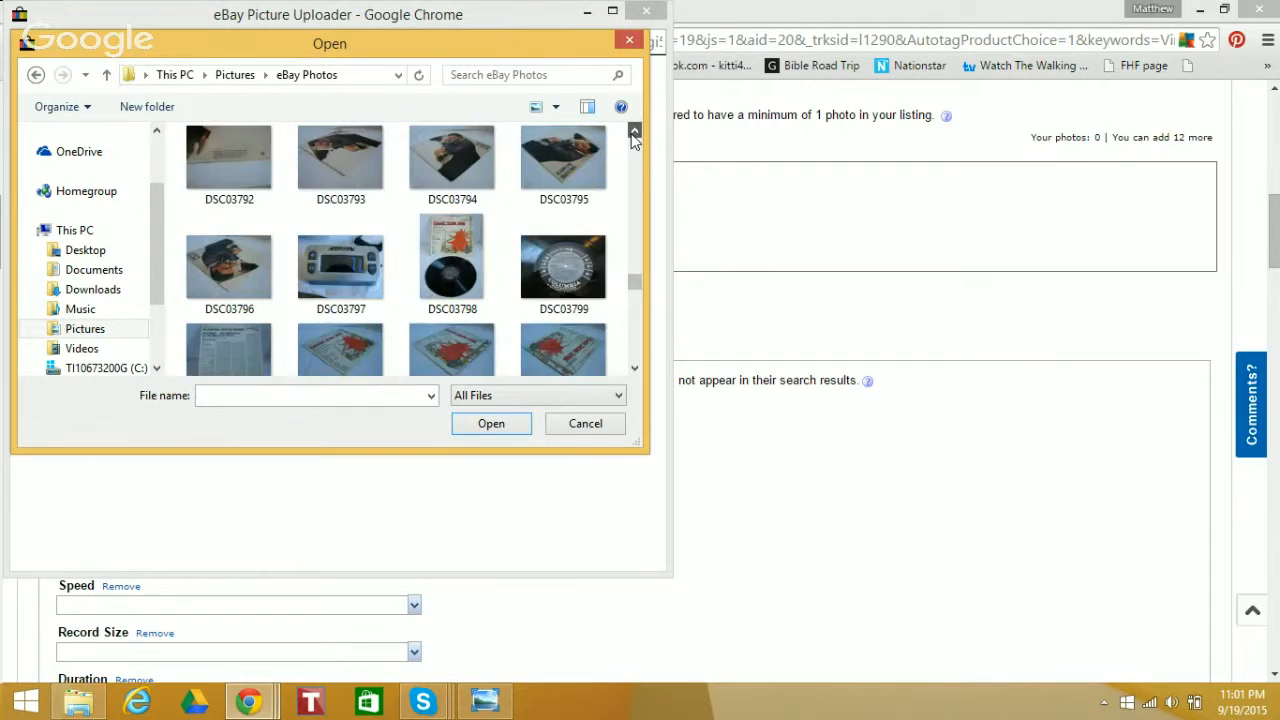
click(633, 133)
click(633, 133)
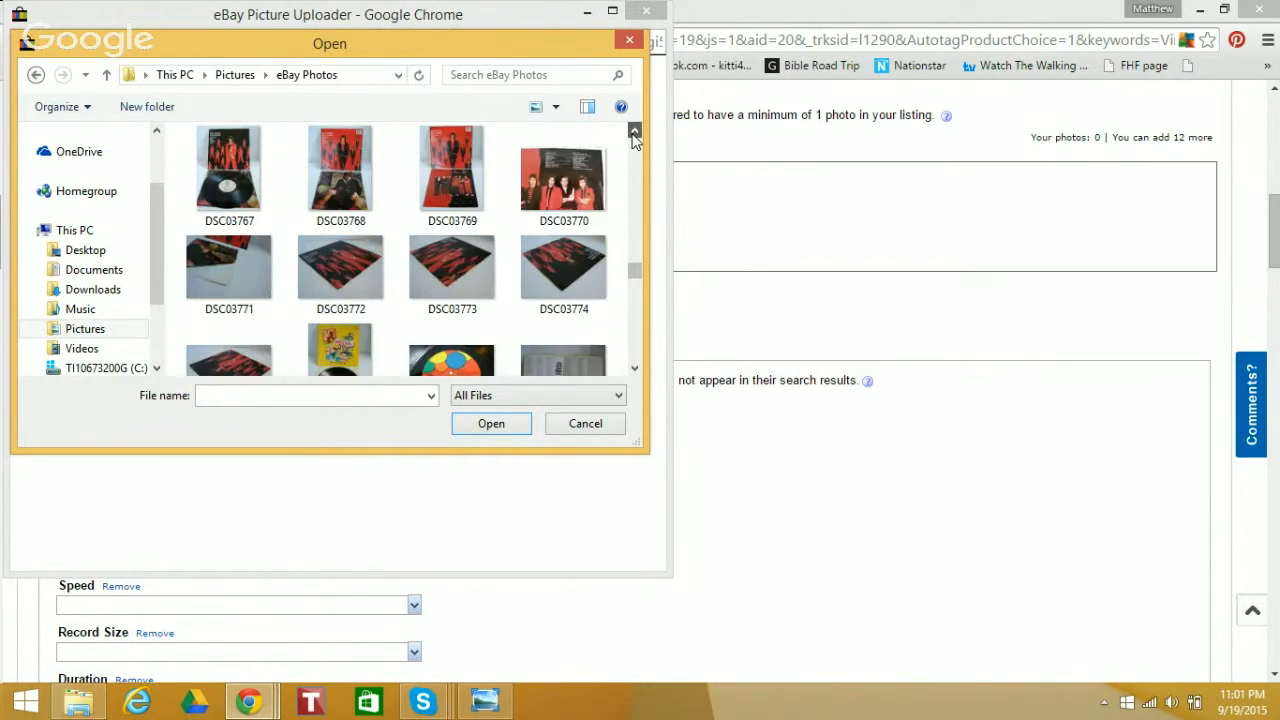
click(633, 133)
click(633, 133)
click(633, 133)
click(633, 133)
click(633, 133)
click(633, 133)
click(633, 133)
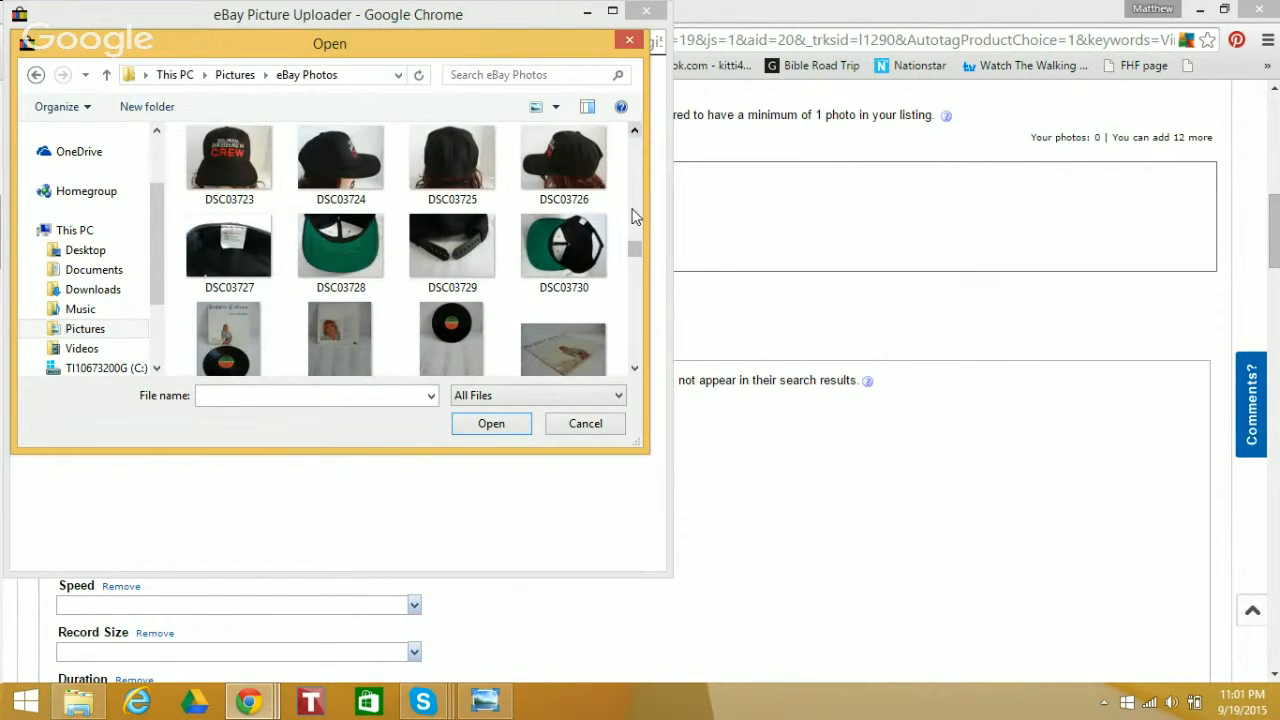
click(633, 369)
click(633, 369)
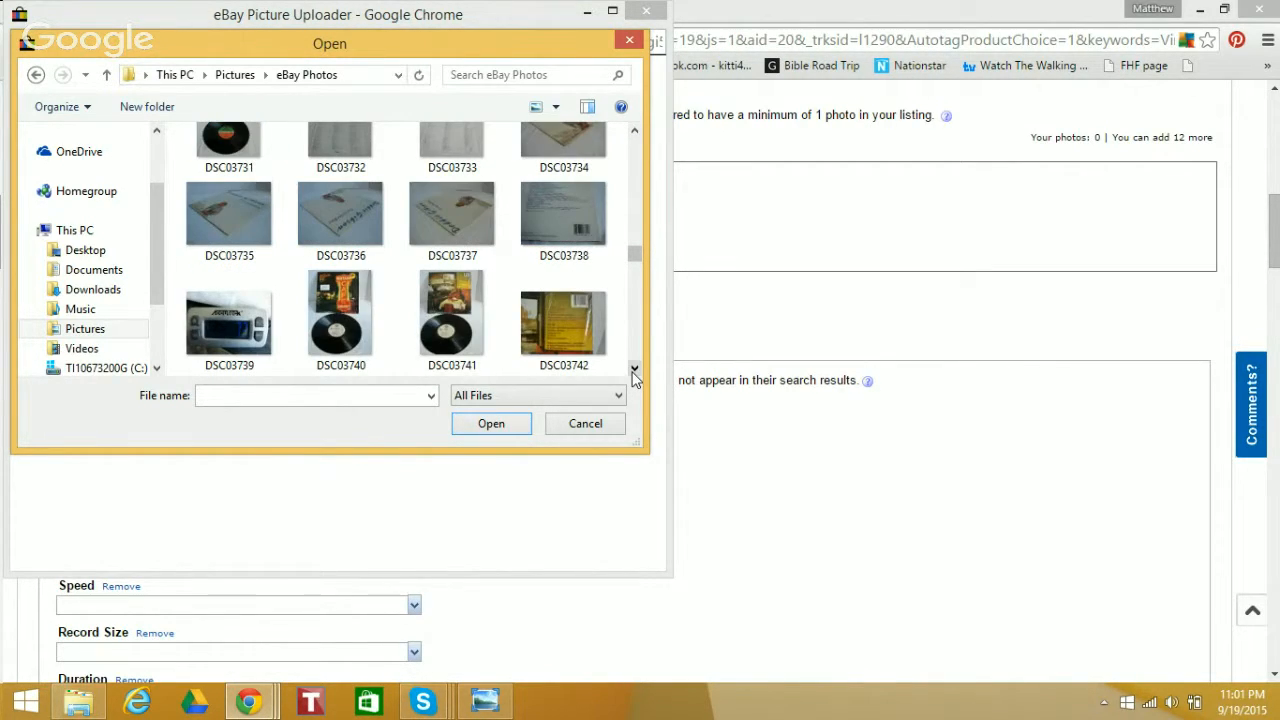
click(633, 369)
click(633, 369)
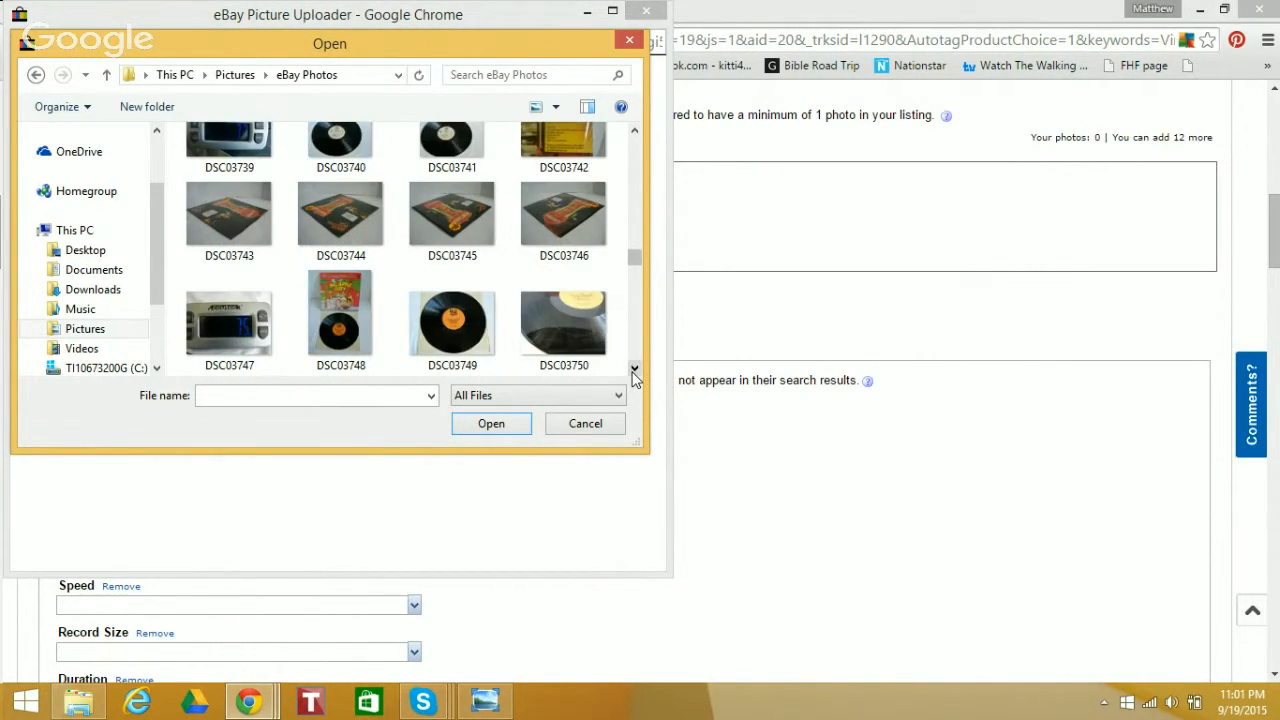
click(633, 369)
click(633, 369)
click(633, 369)
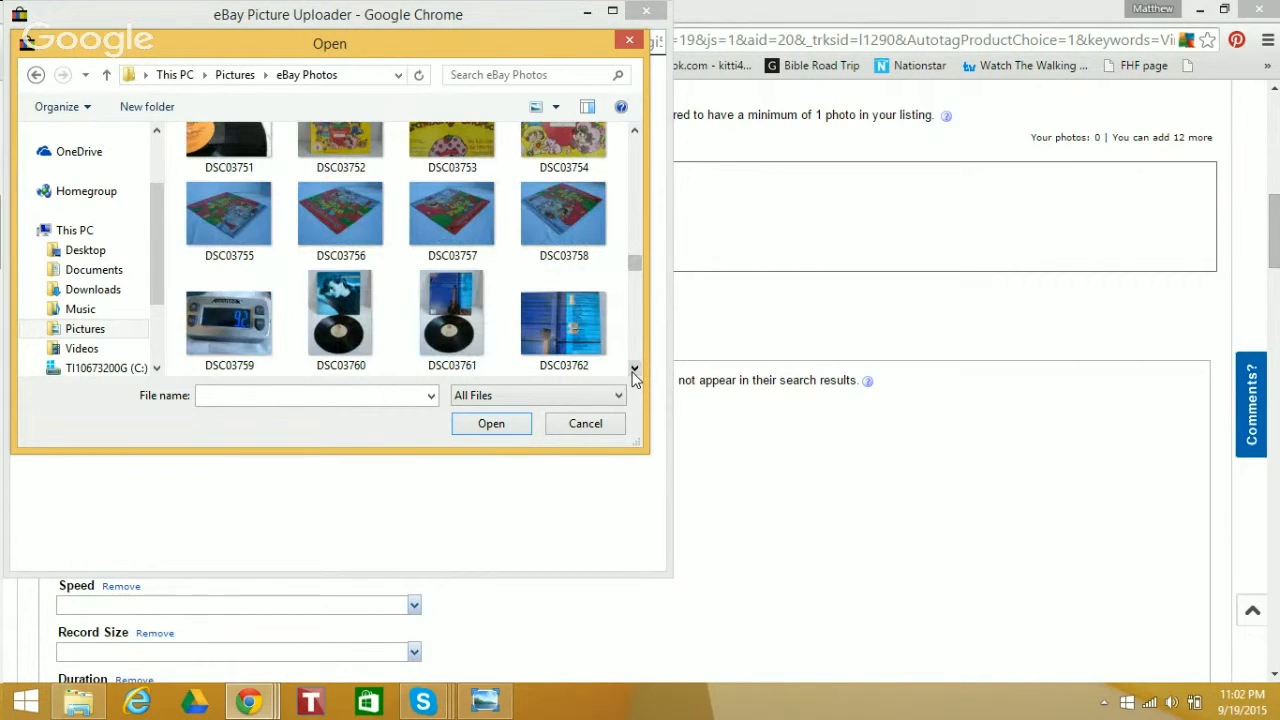
click(633, 369)
click(633, 369)
click(633, 369)
click(633, 369)
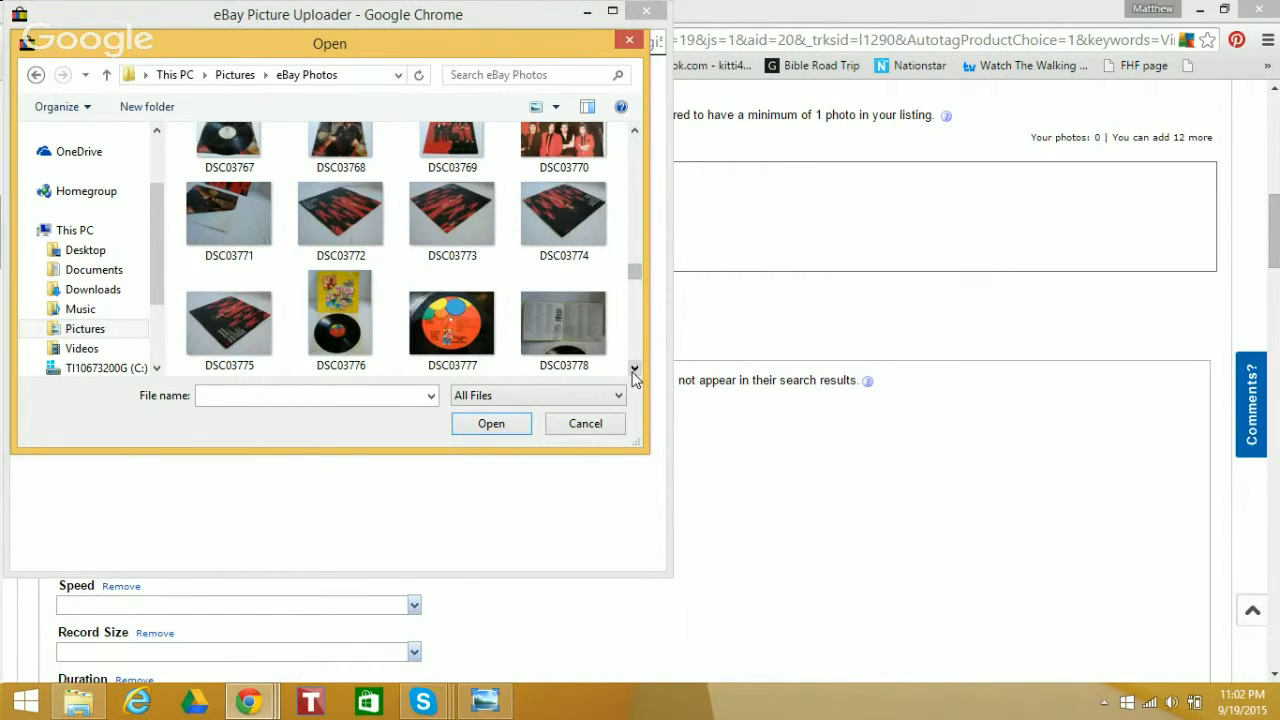
click(633, 369)
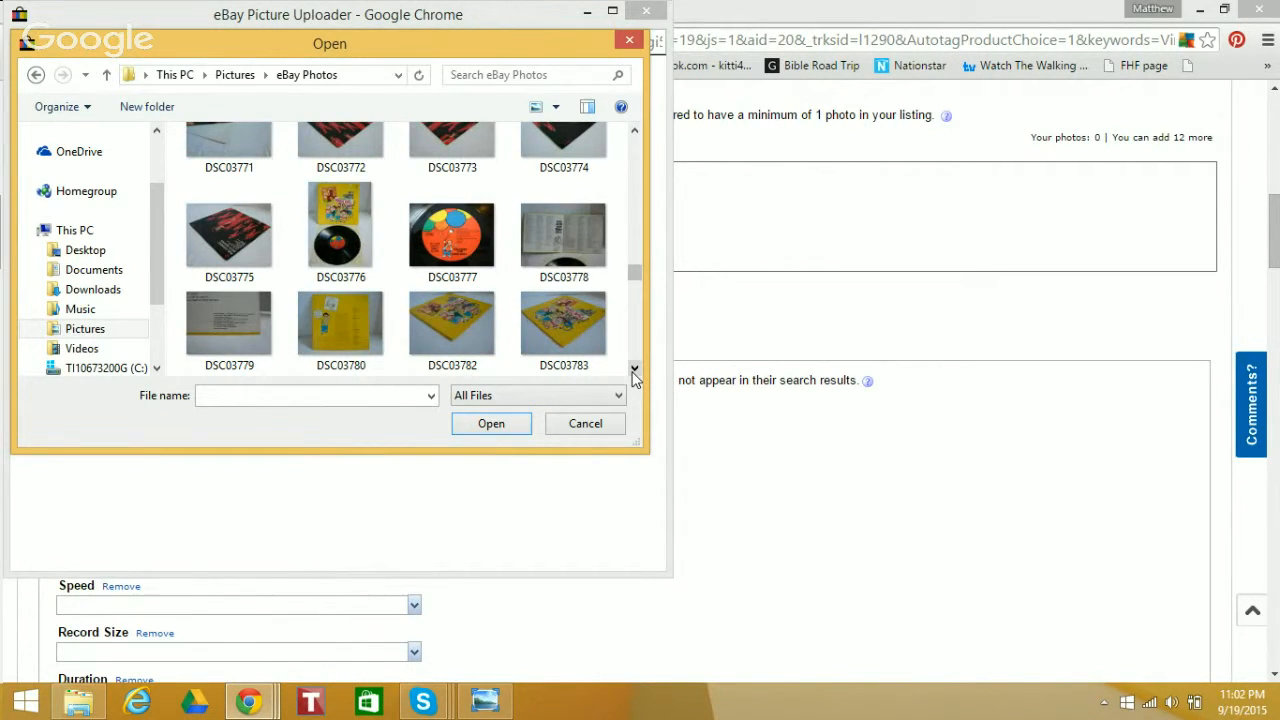
click(633, 369)
click(633, 369)
click(633, 369)
click(633, 369)
click(633, 369)
click(633, 369)
click(633, 369)
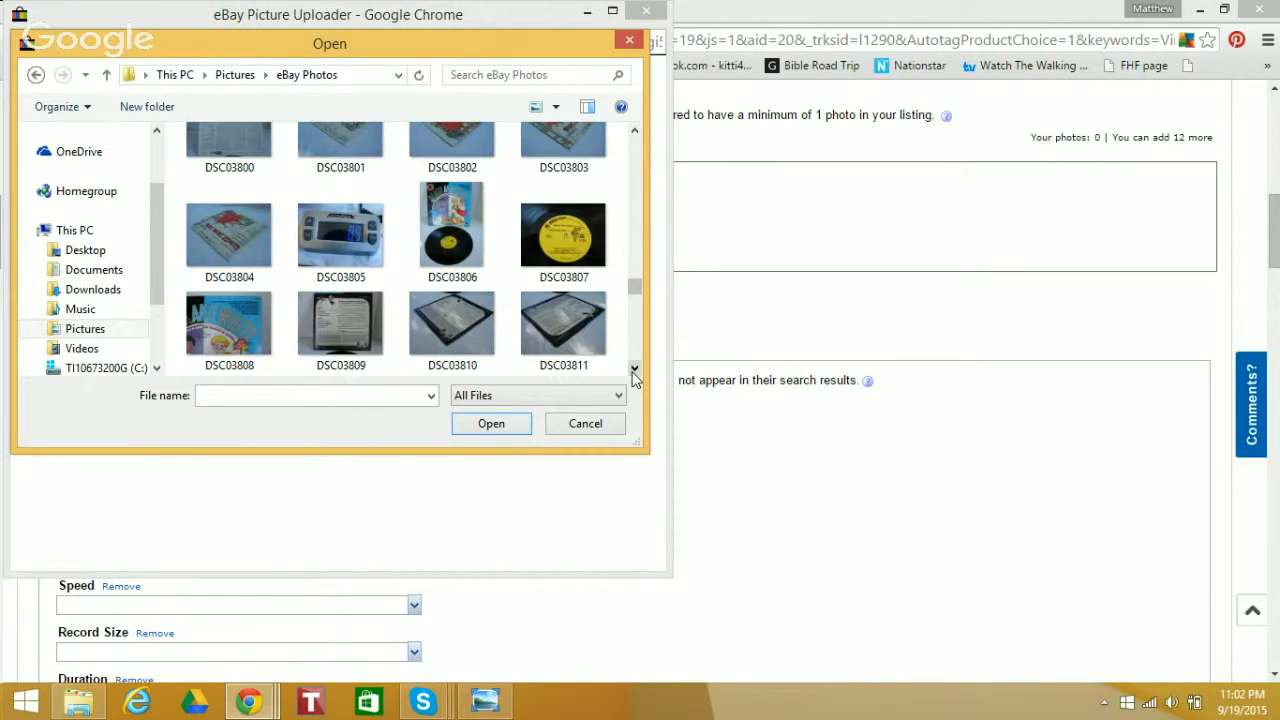
click(451, 223)
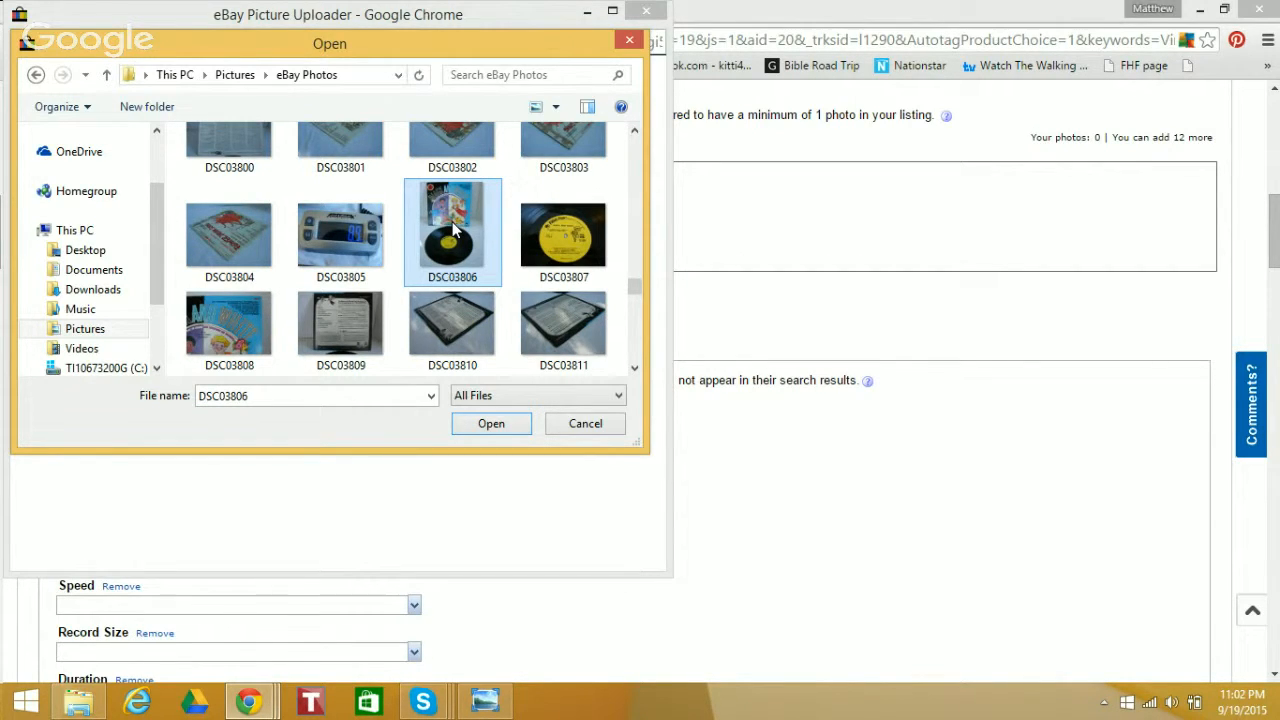
click(635, 371)
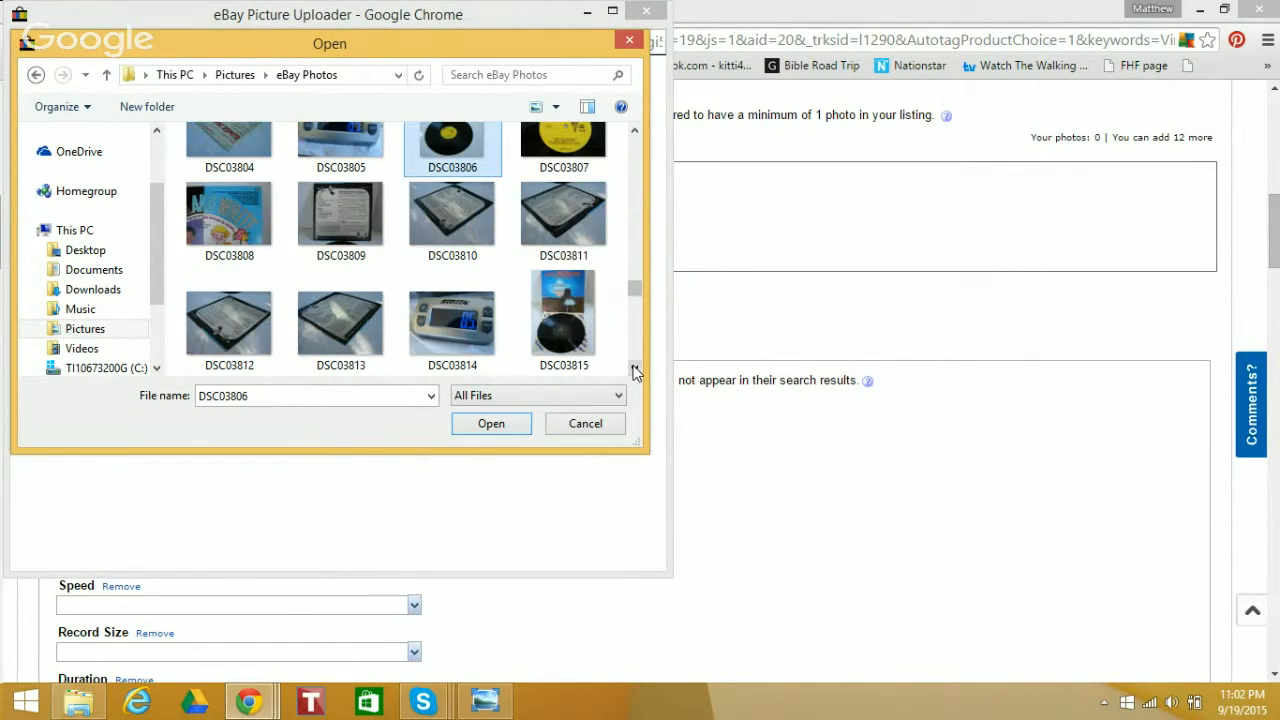
shift+click(371, 322)
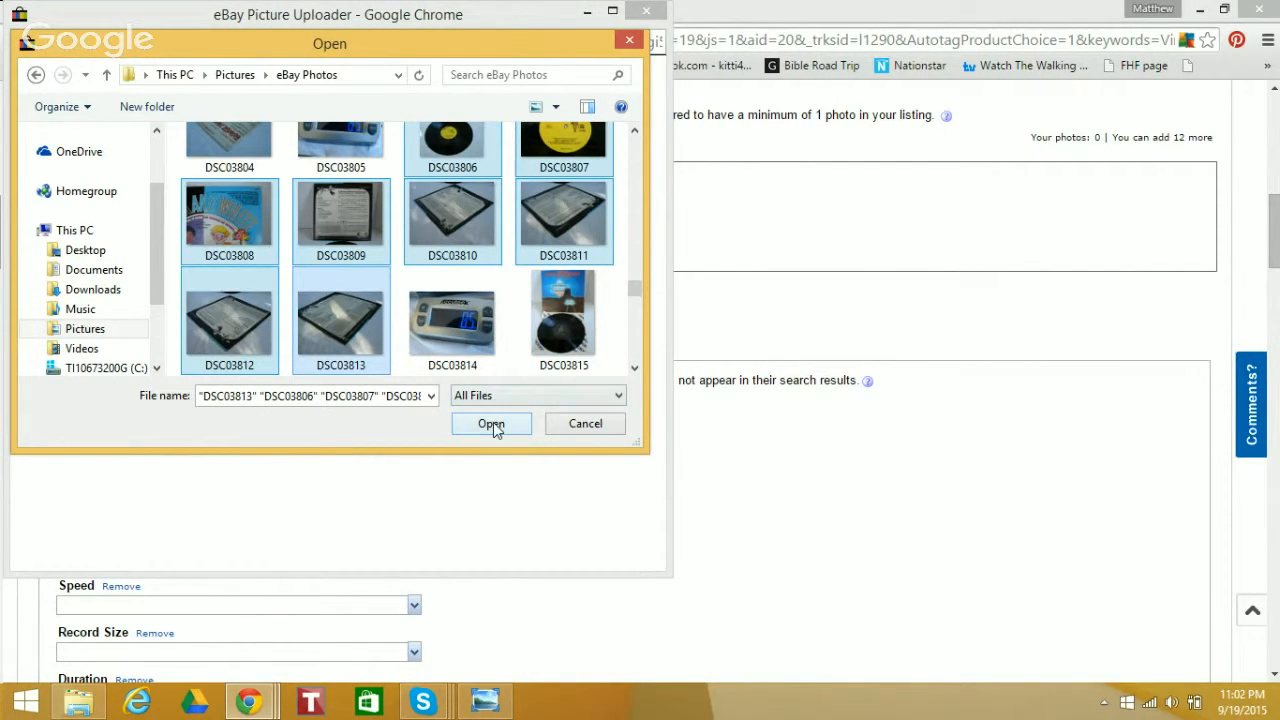
click(450, 142)
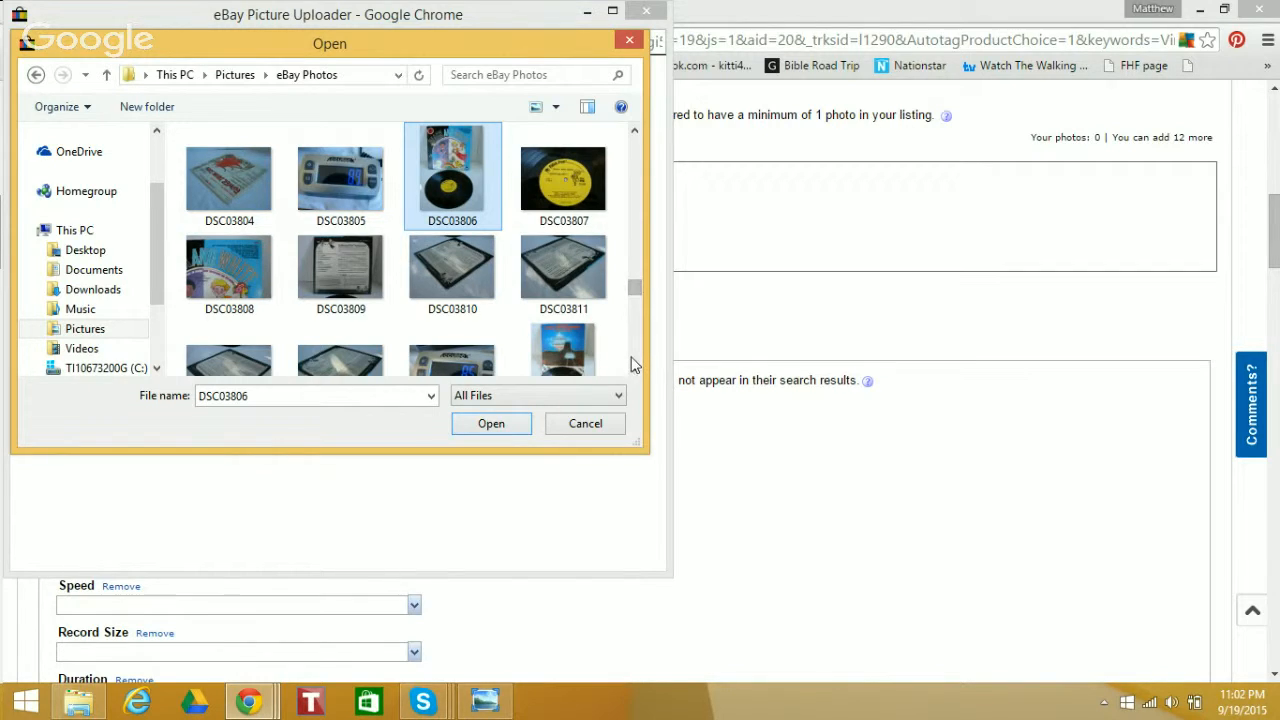
ctrl+click(578, 206)
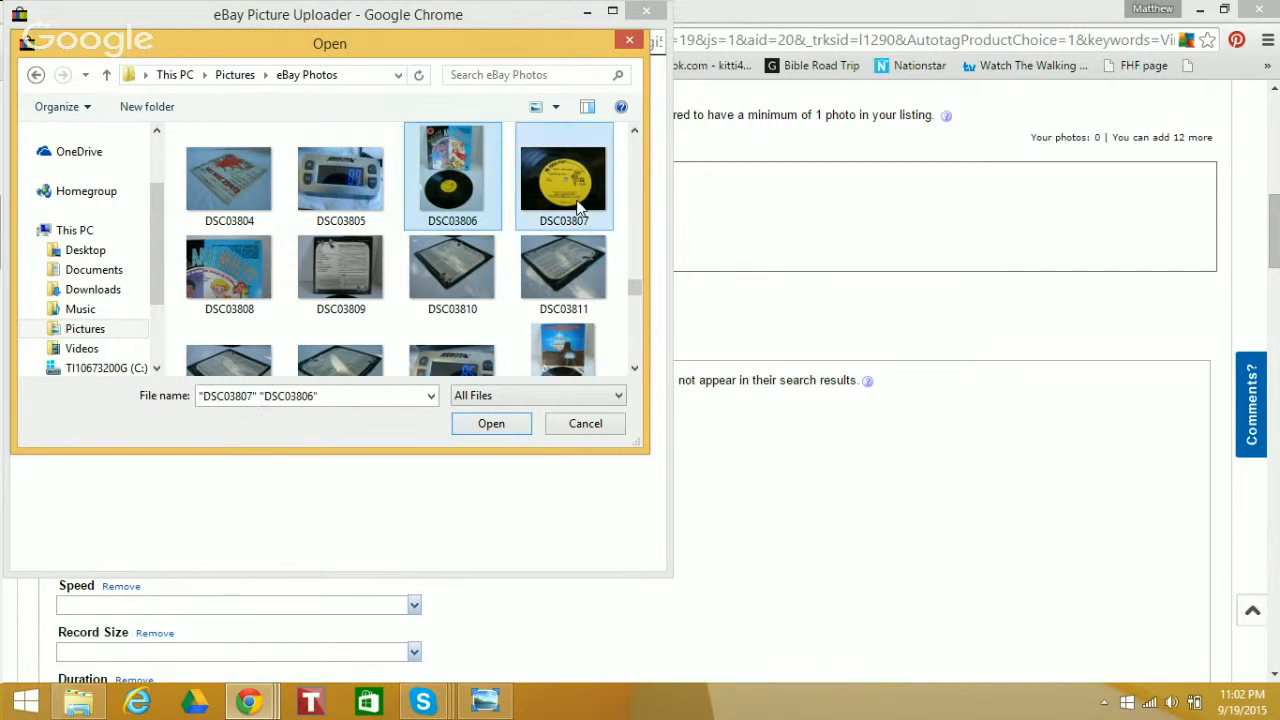
click(480, 192)
click(535, 192)
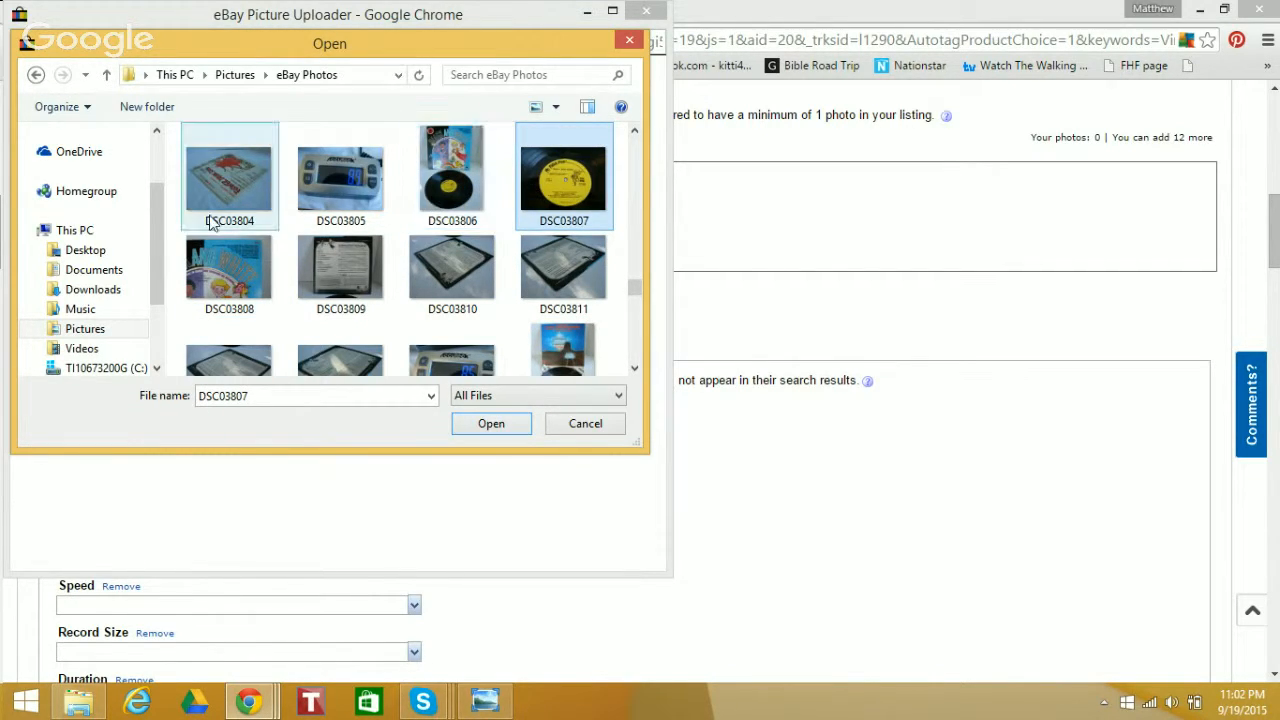
click(200, 266)
click(315, 253)
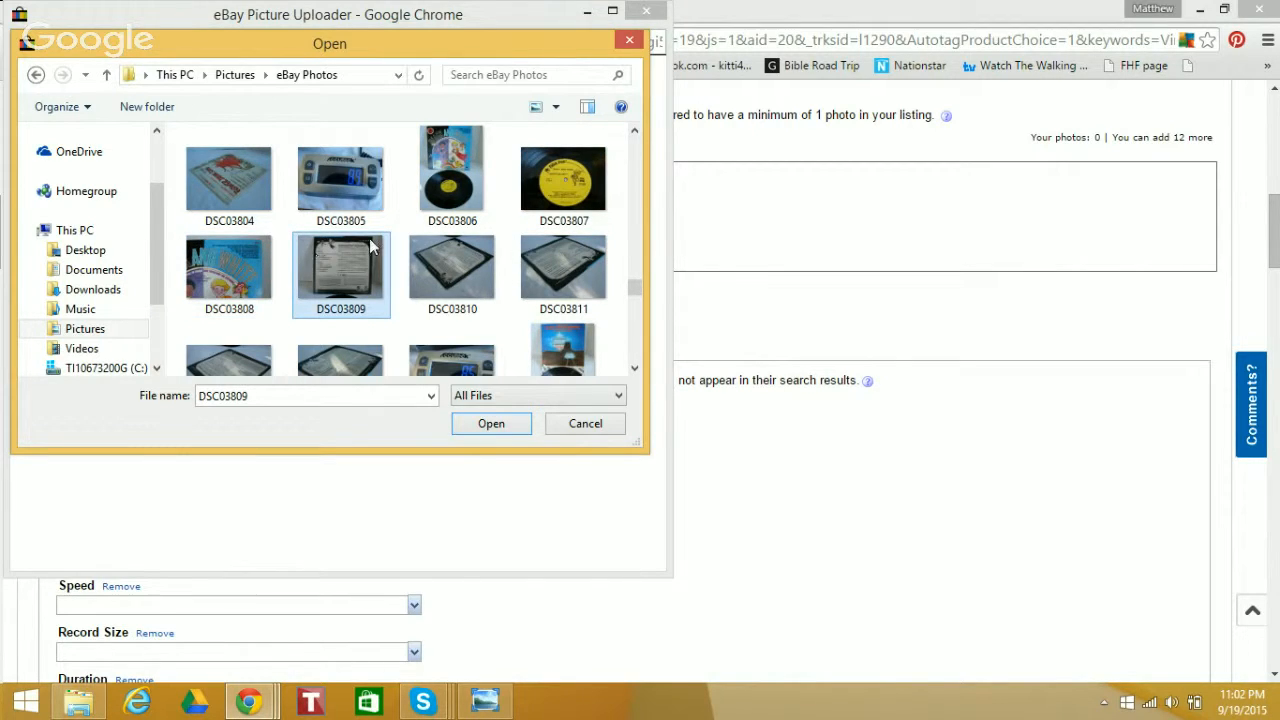
Select photos DSC03806 through DSC03813, upload them to the listing and finish the picture uploader
click(446, 180)
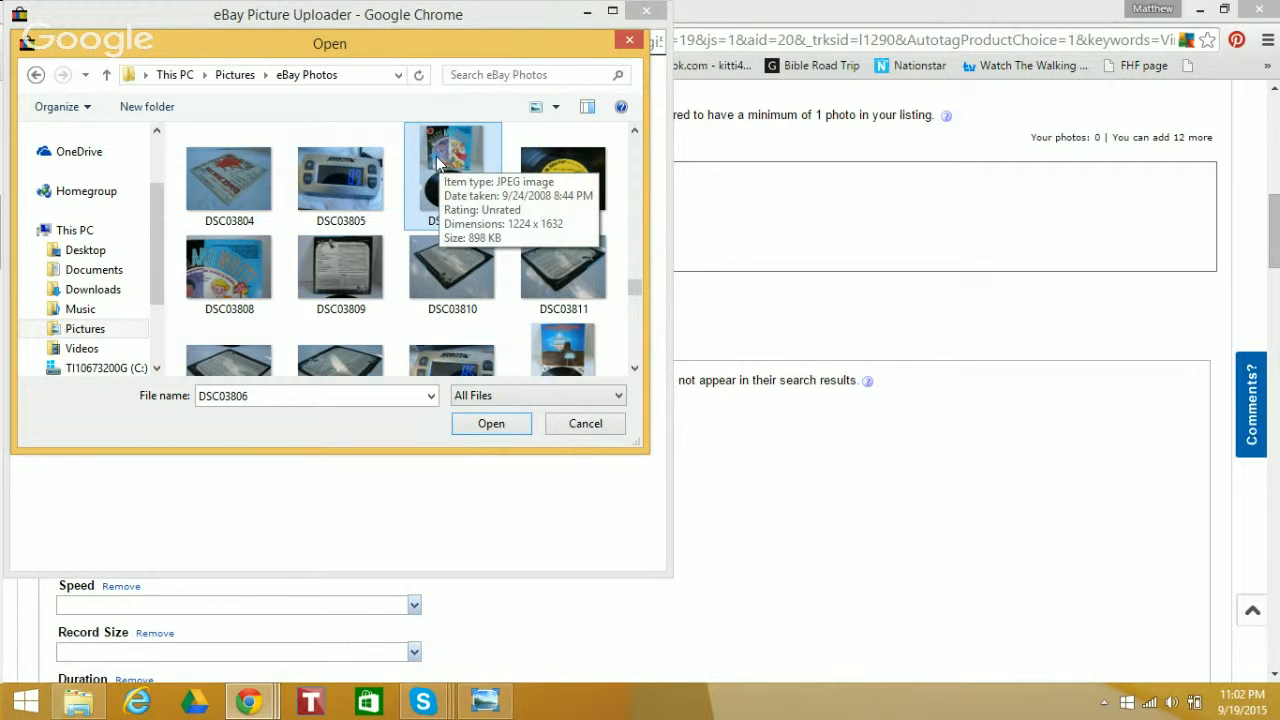
click(633, 372)
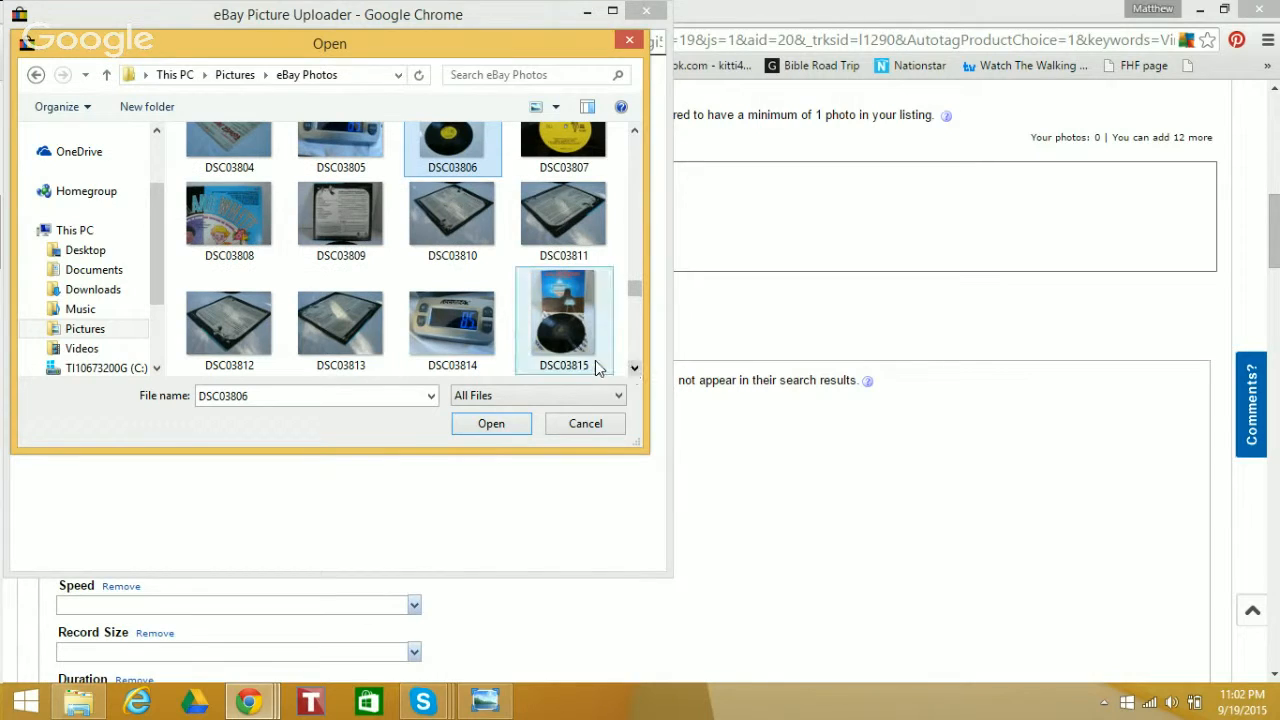
shift+click(331, 292)
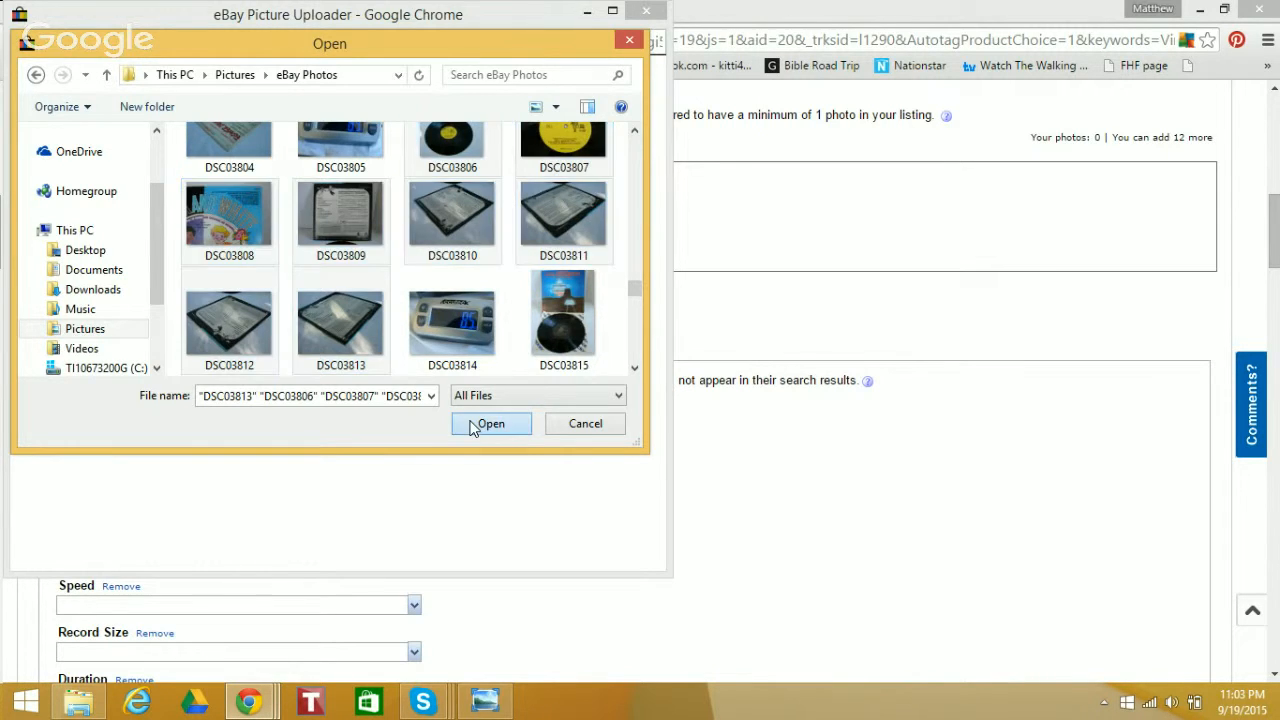
click(476, 424)
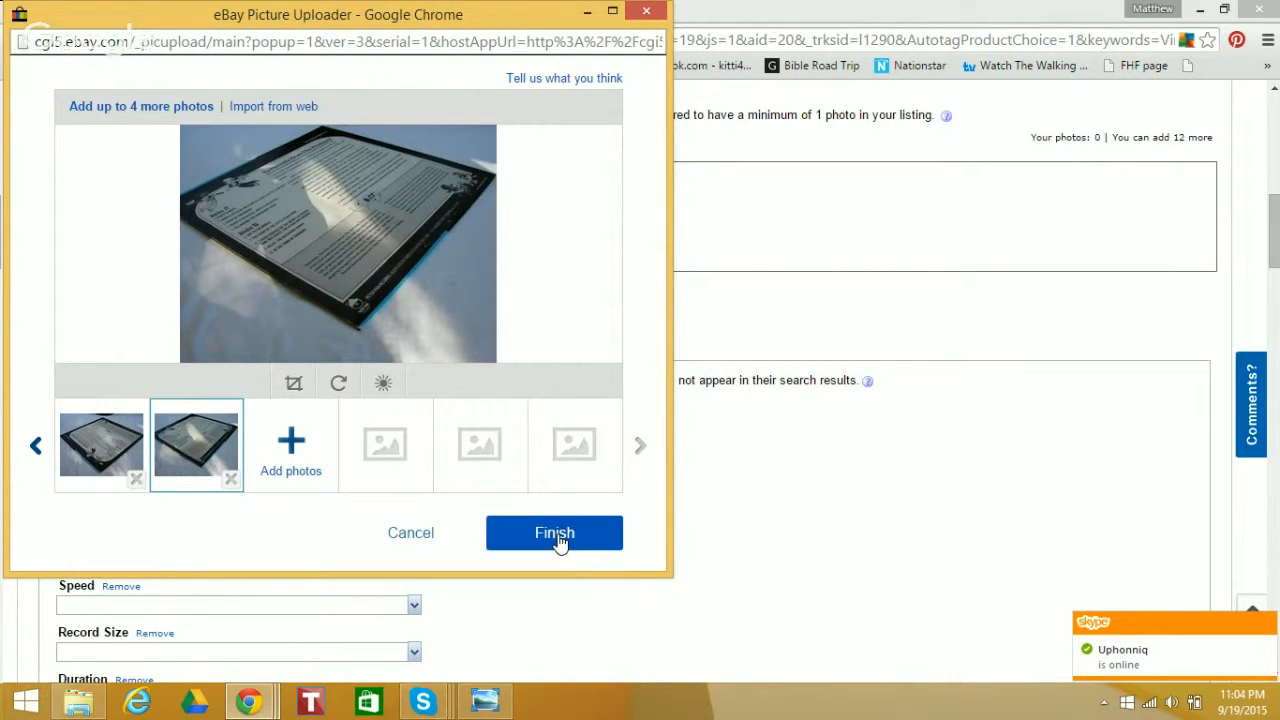
click(559, 538)
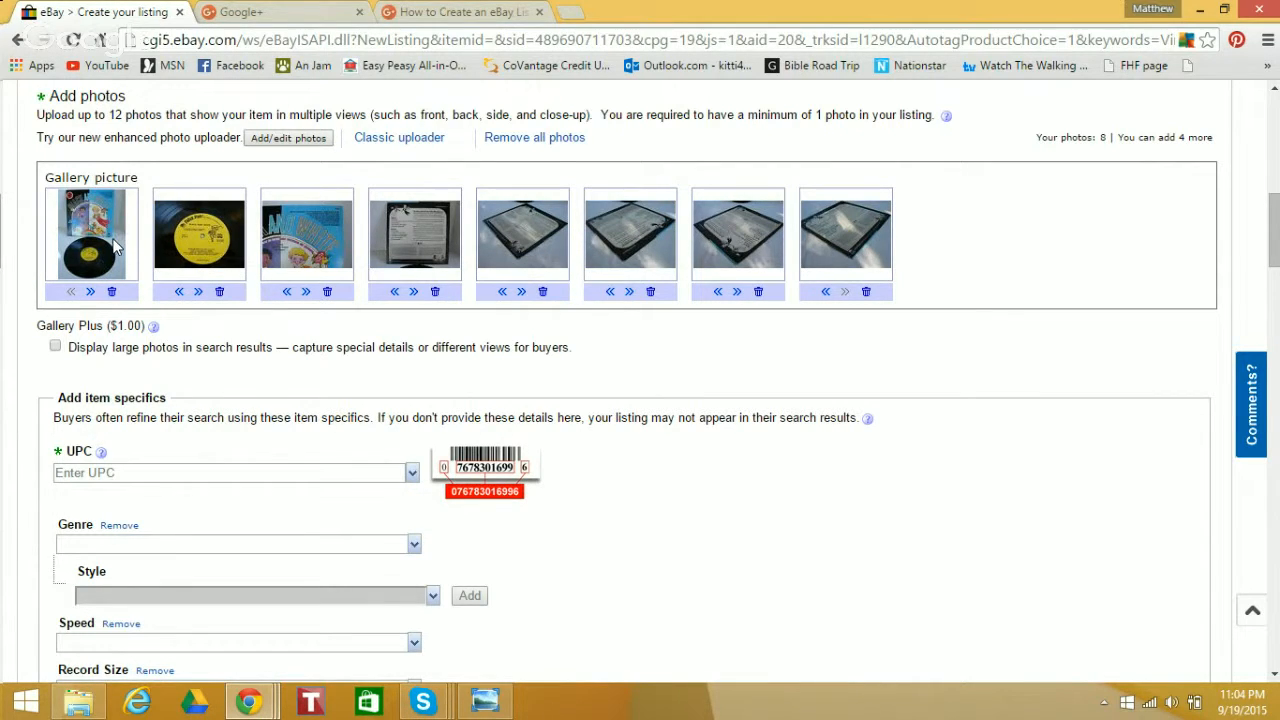
Try the yellow record label photo as the gallery picture, then restore the photo of the cover with the record
drag(139, 180, 40, 184)
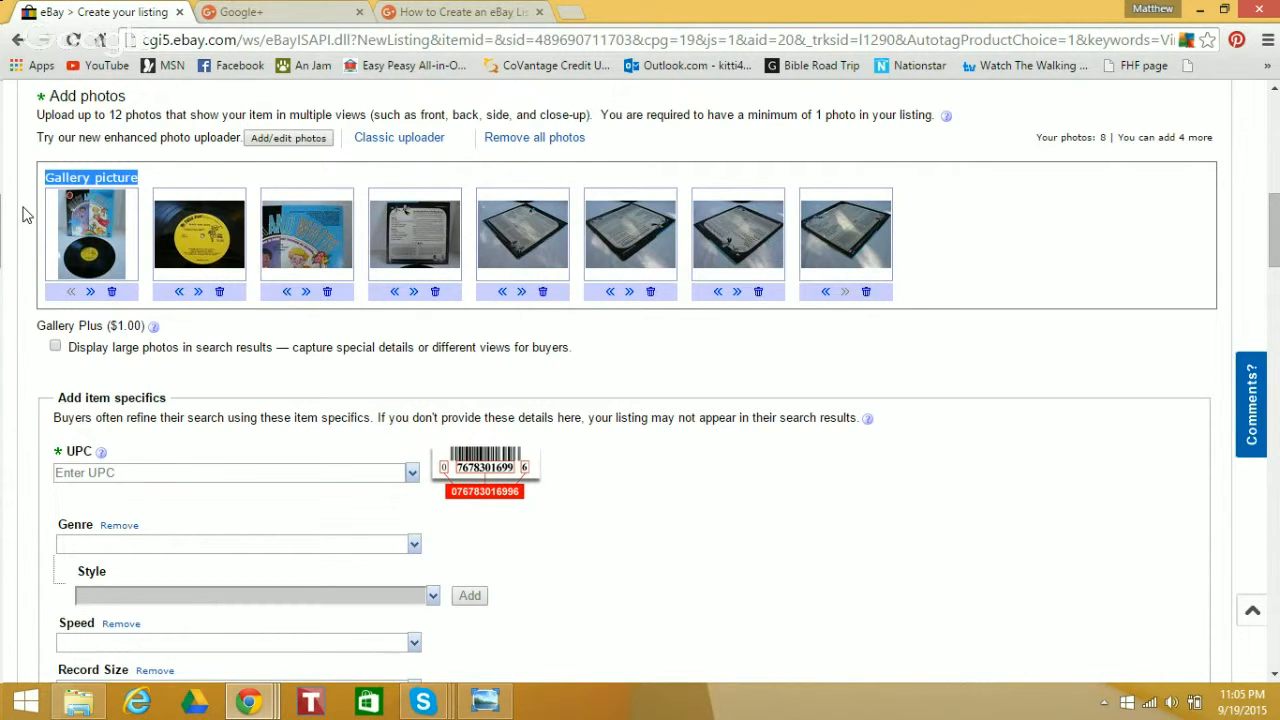
click(144, 180)
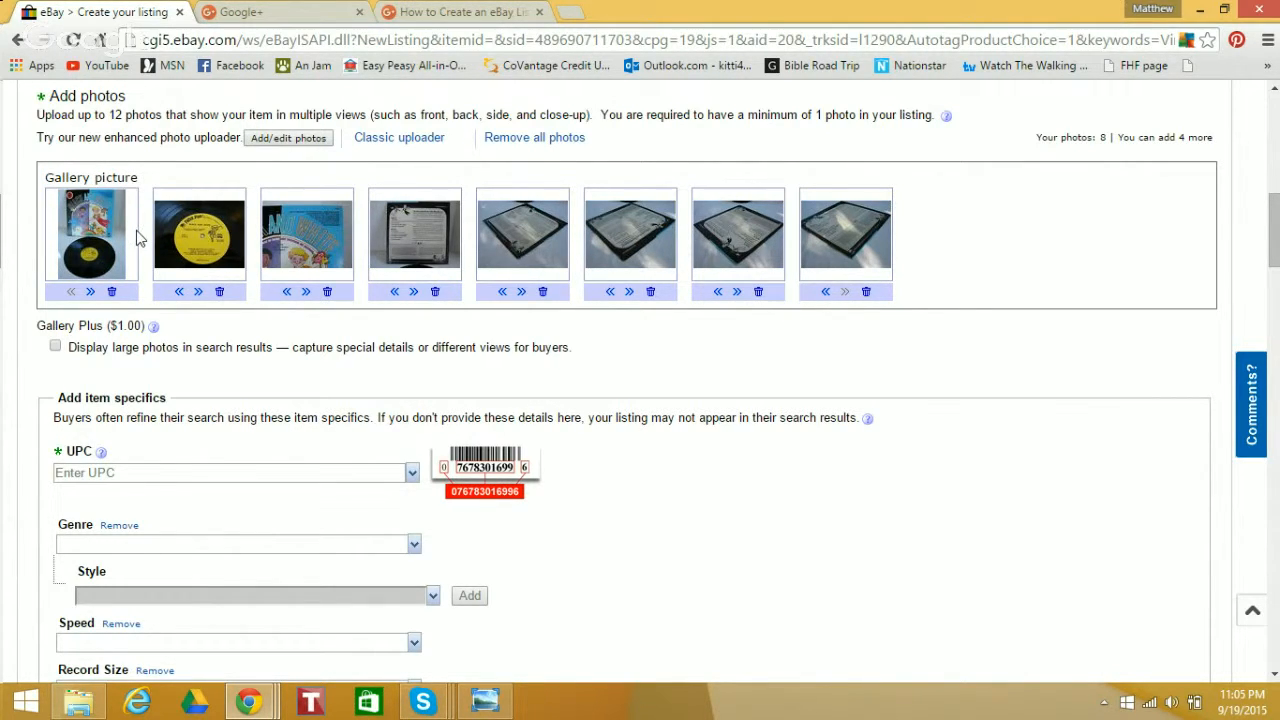
click(178, 294)
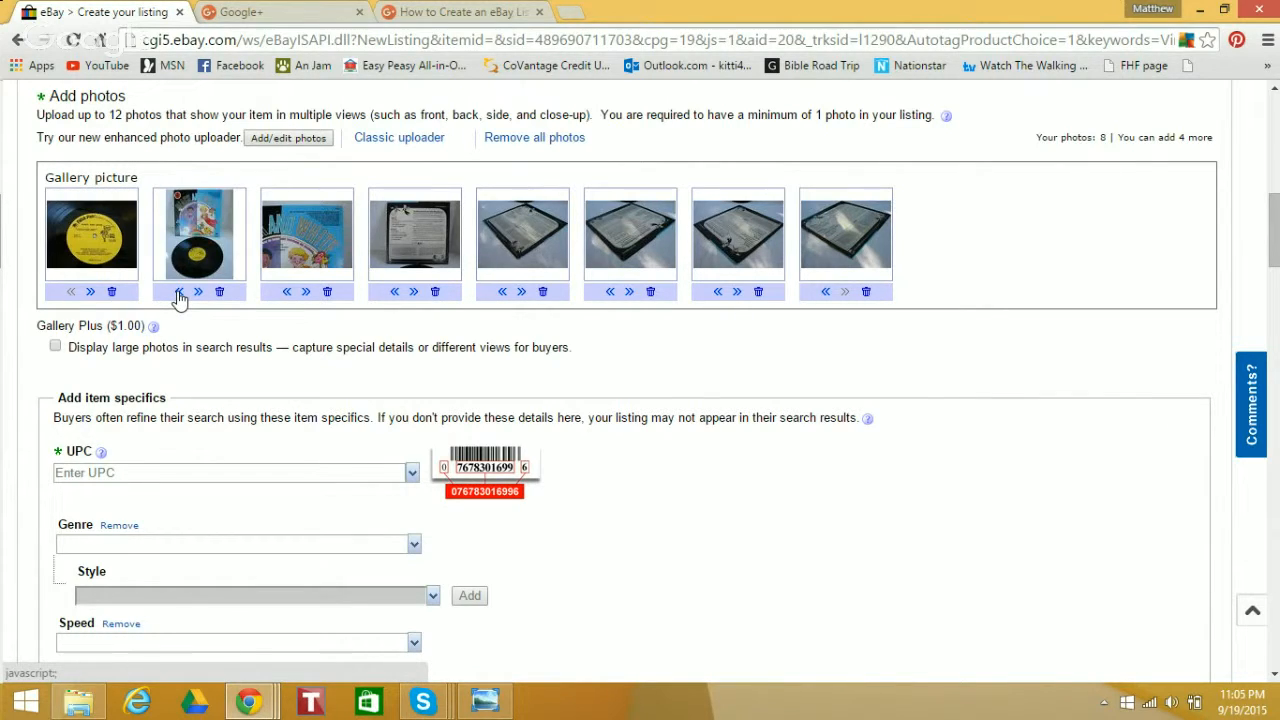
click(178, 294)
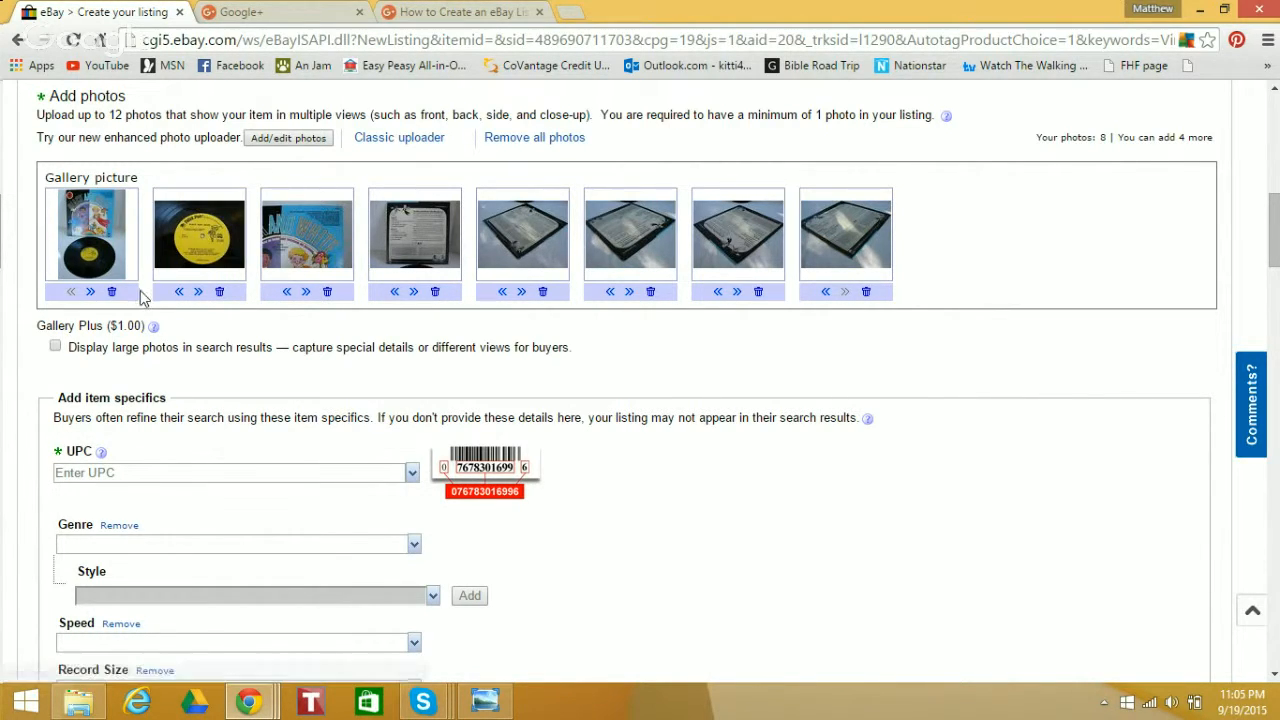
Move the seventh listing photo two places earlier to the fifth position and proceed to the item specifics
click(717, 293)
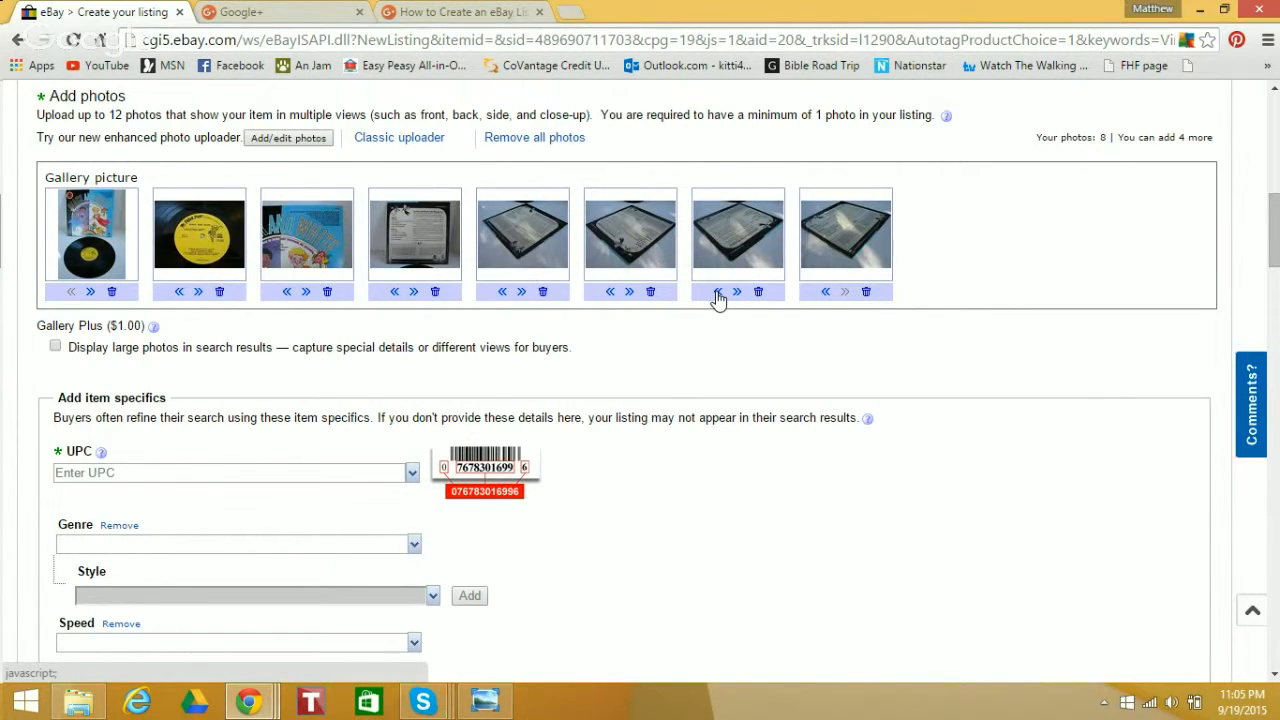
click(608, 293)
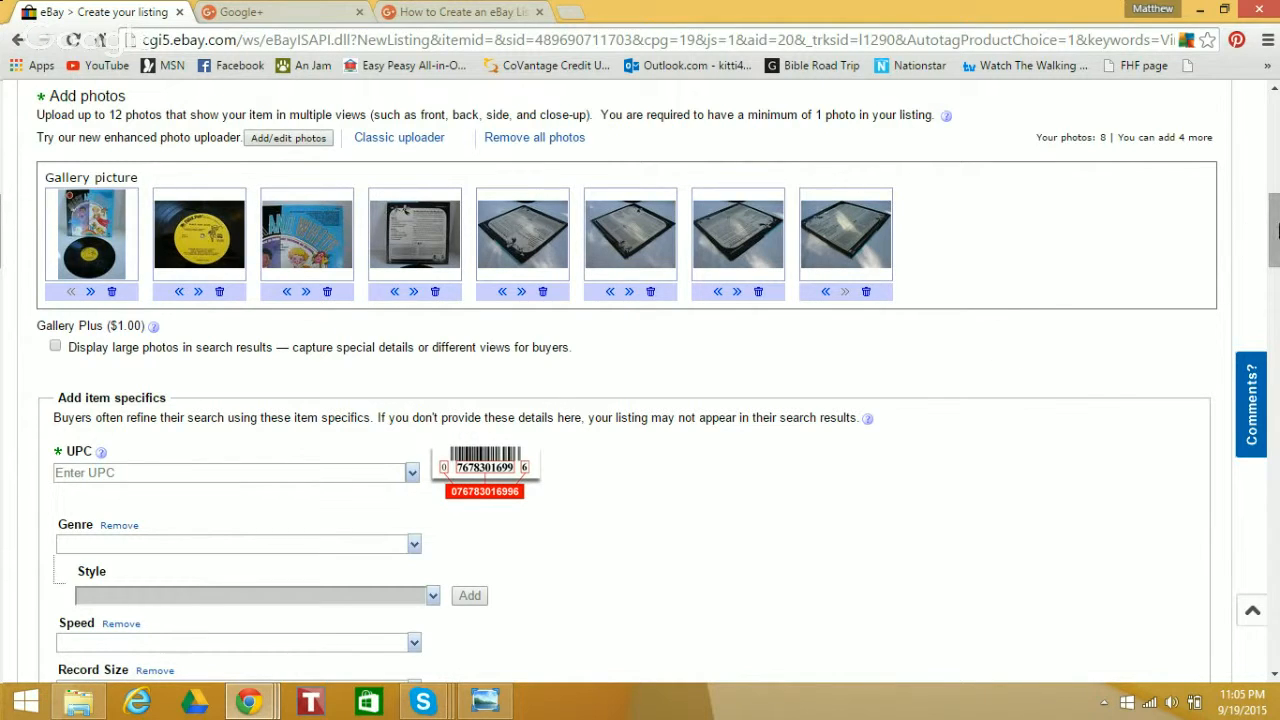
scroll(1277, 230, down, 1)
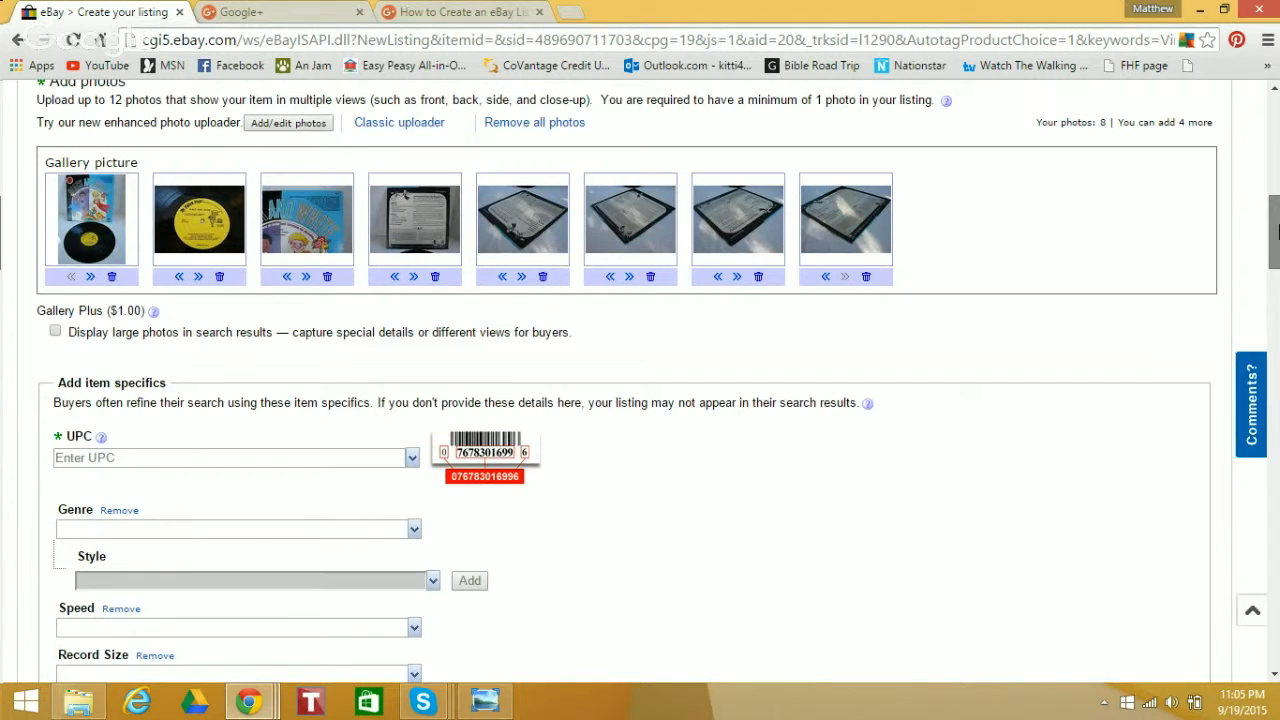
drag(1277, 230, 1277, 265)
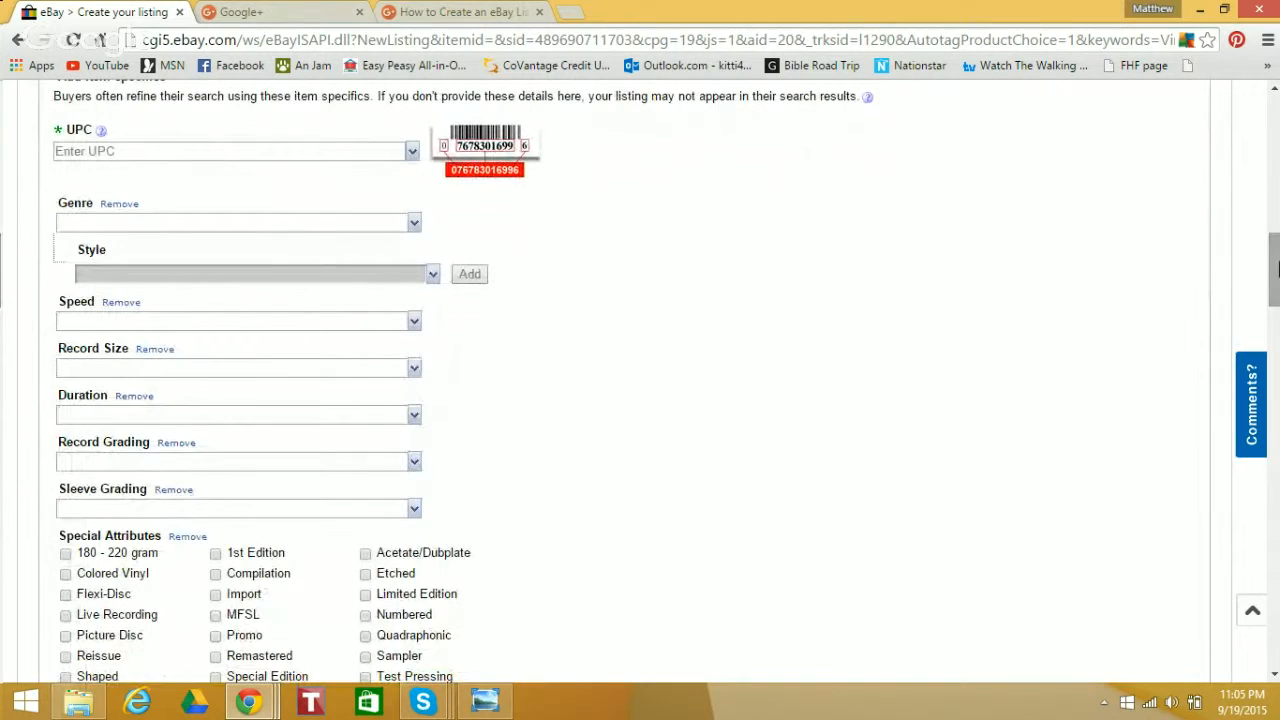
Set the listing's UPC to "Does not apply" and its genre to Children's
click(409, 155)
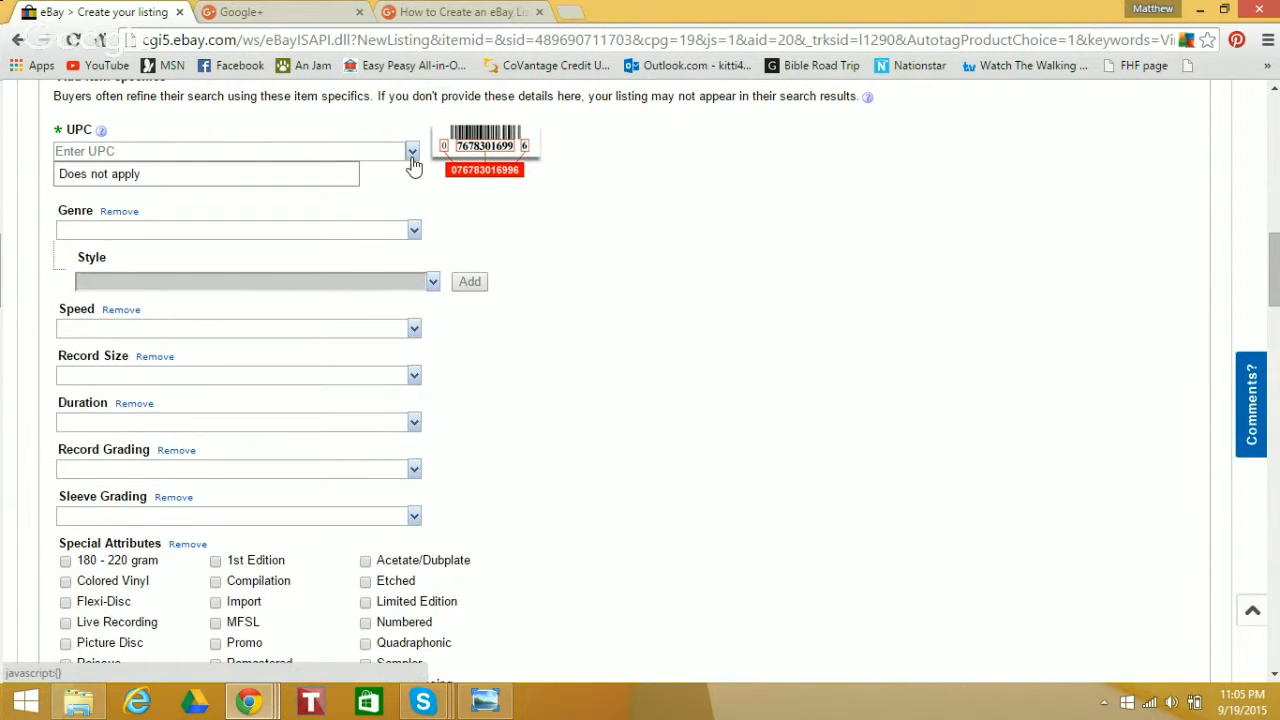
click(333, 177)
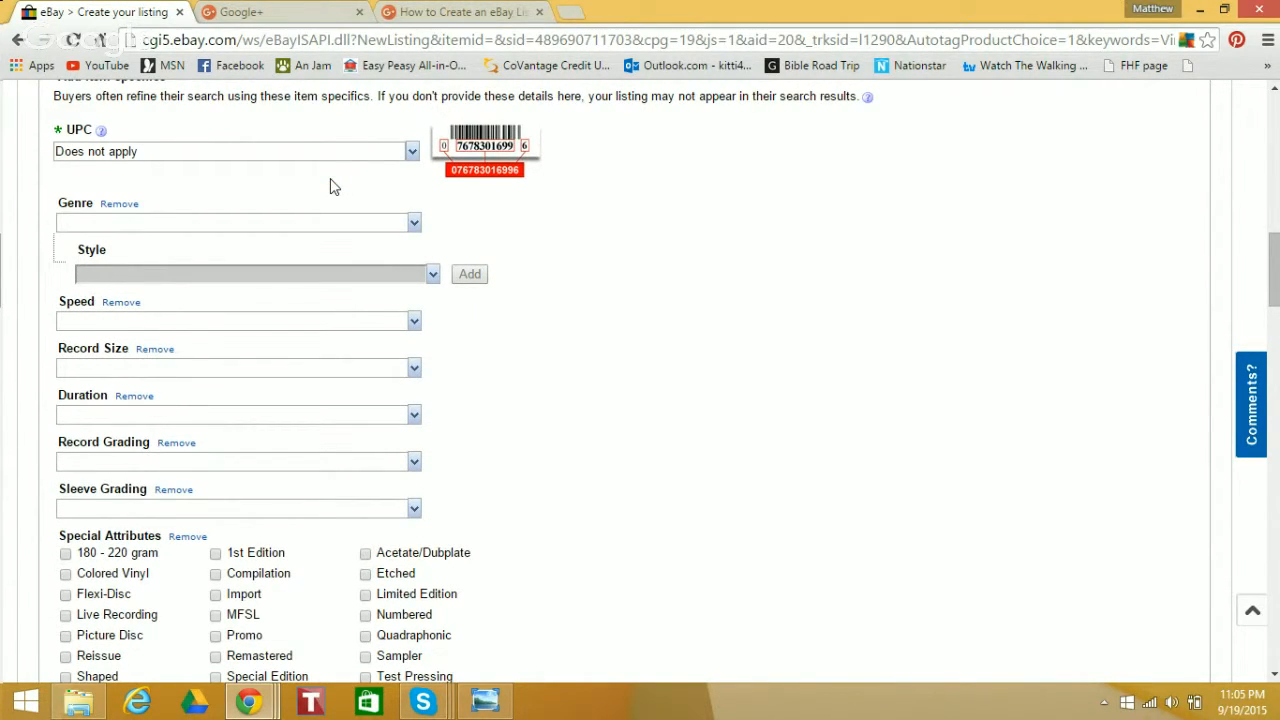
click(413, 224)
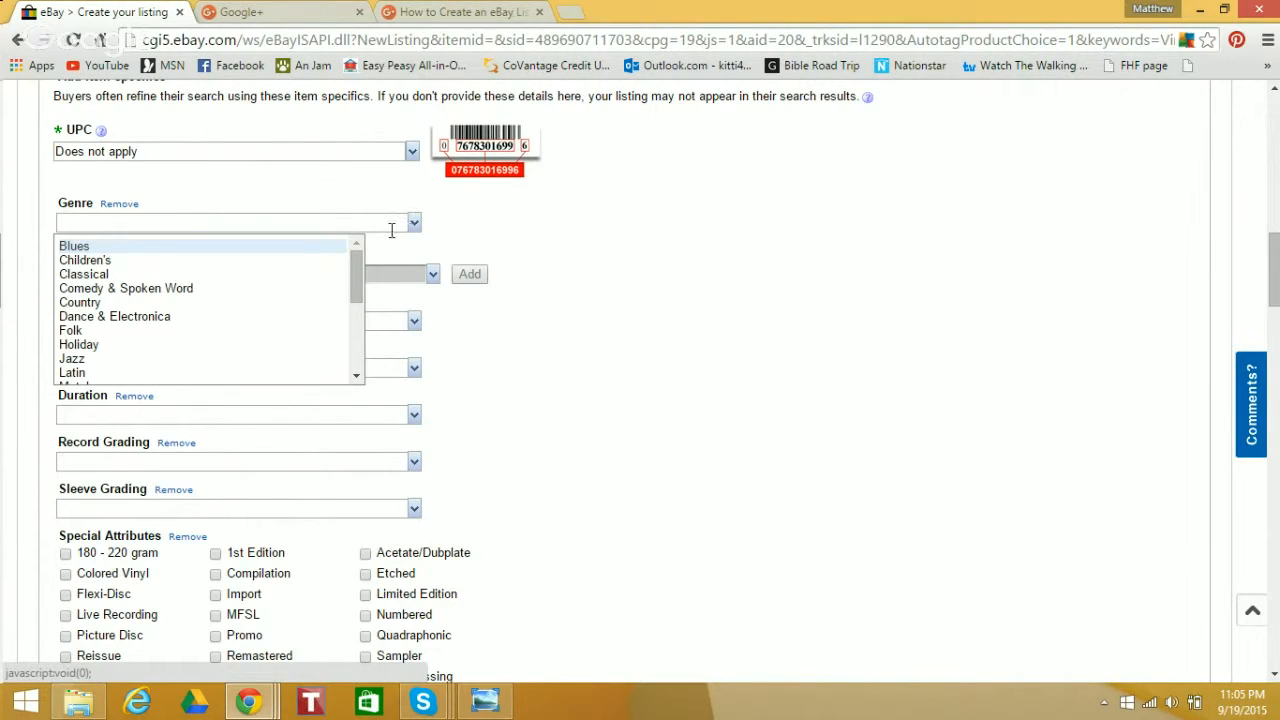
click(330, 262)
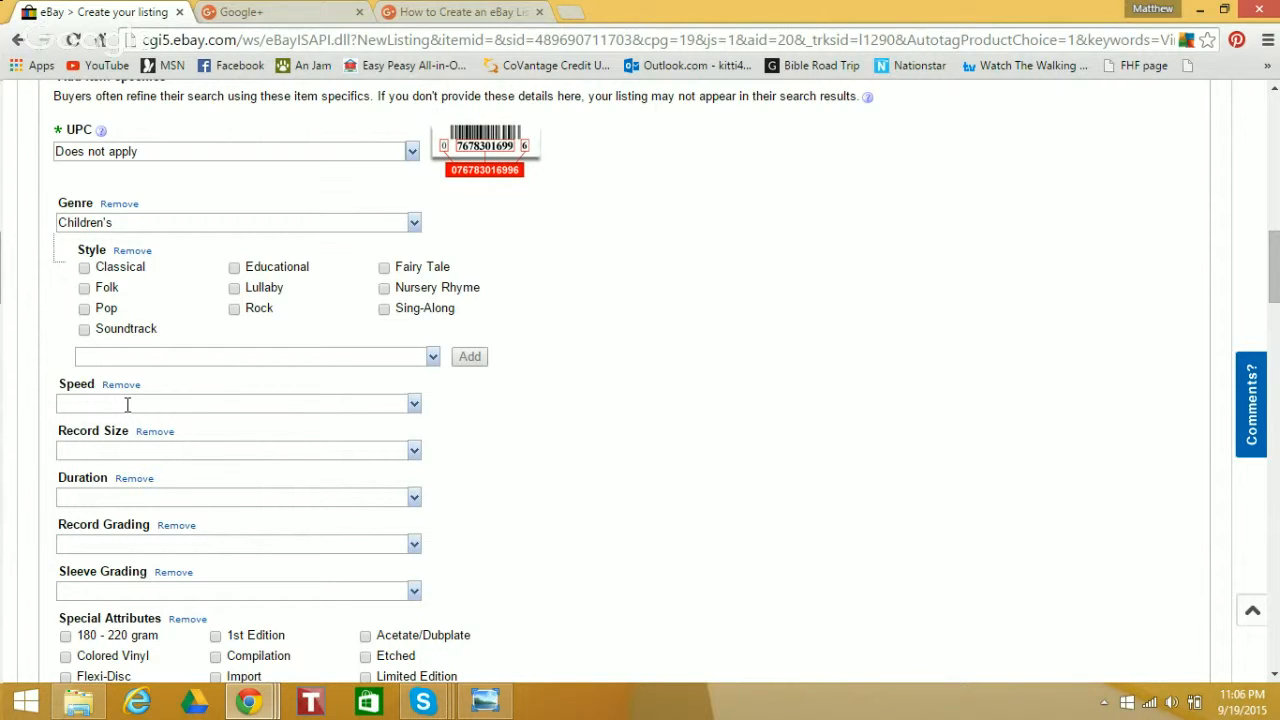
Set the record's speed to 33RPM, its record size to 12" and its duration to LP
click(415, 407)
click(252, 443)
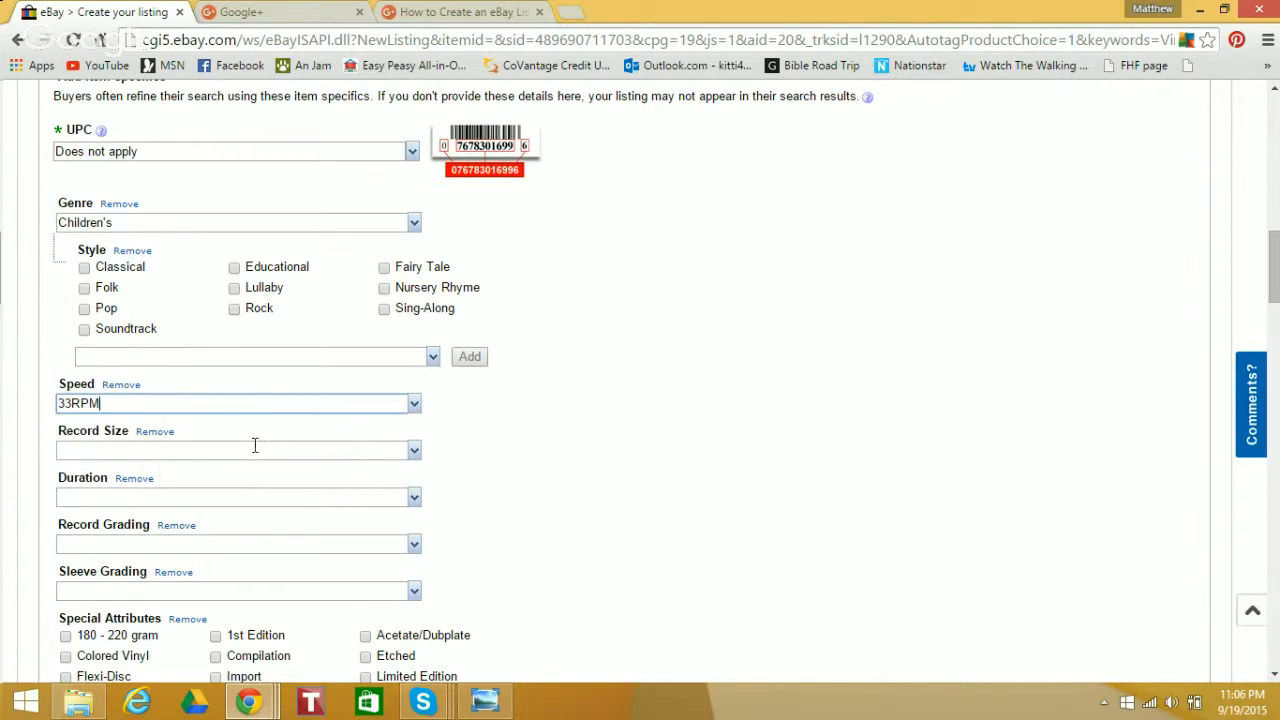
click(416, 466)
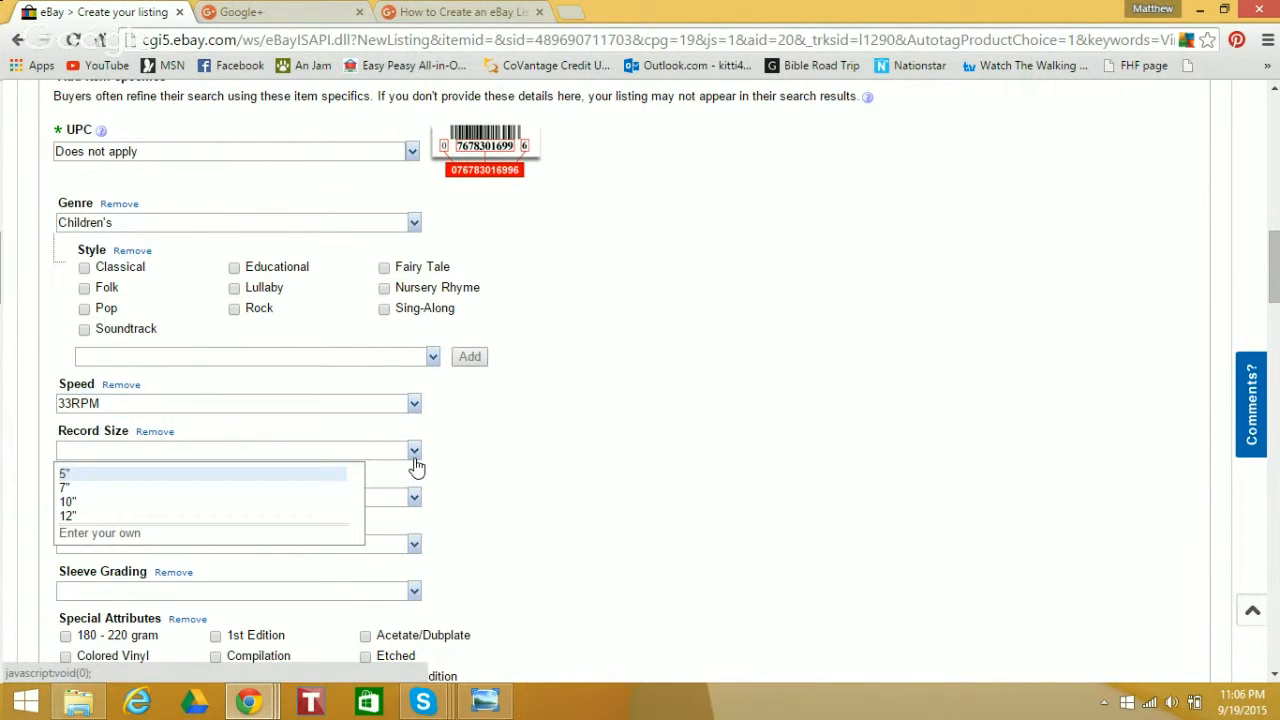
click(317, 516)
click(414, 500)
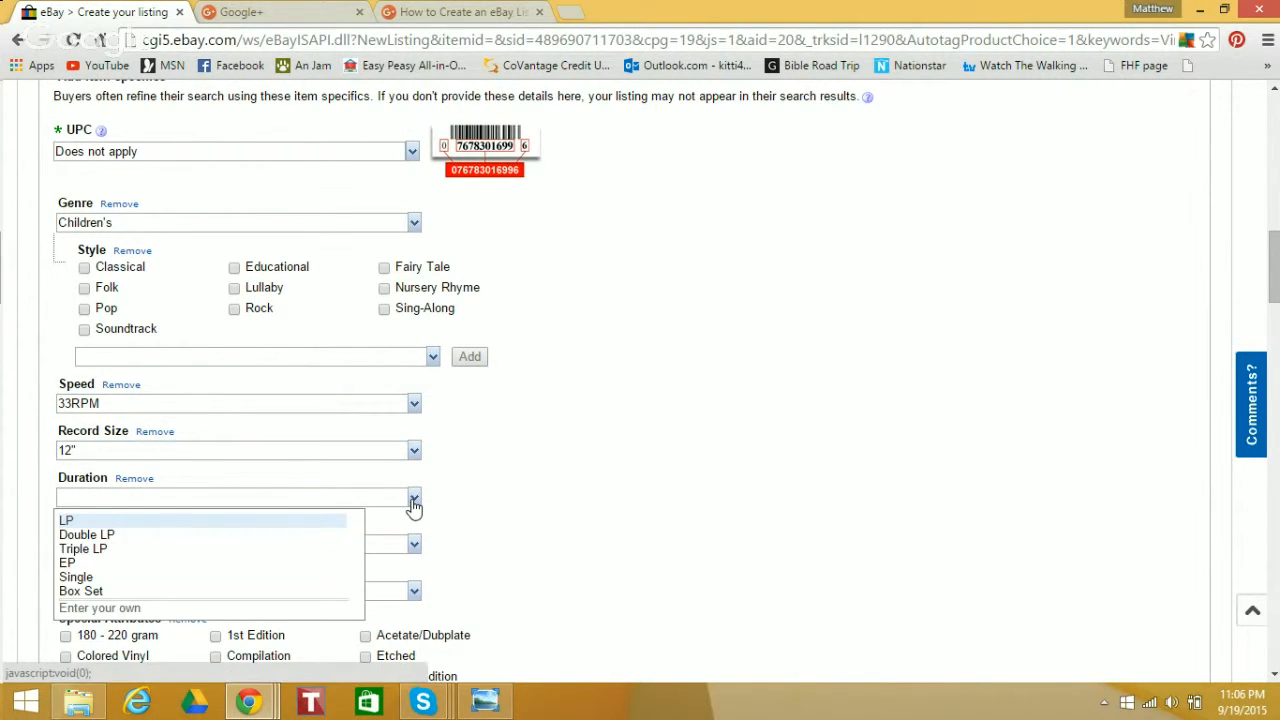
click(305, 524)
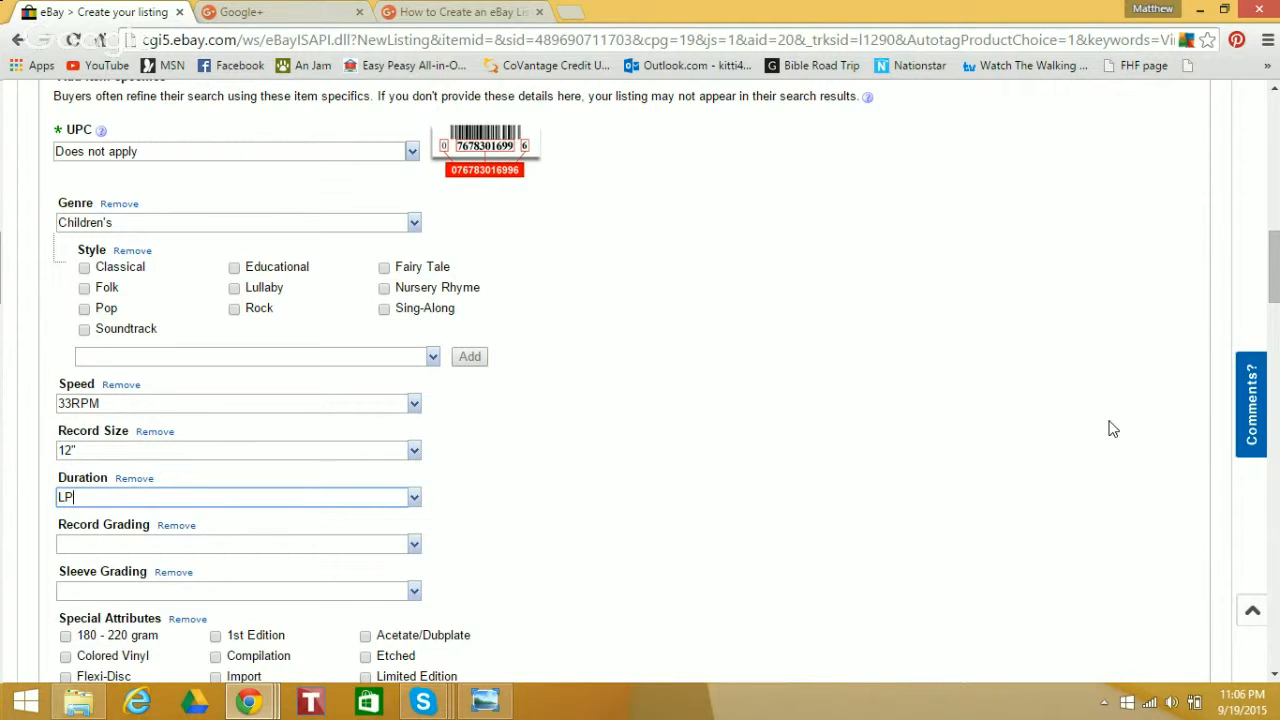
Leave the remaining item specifics blank and place the cursor in the empty listing description under Details
drag(1275, 268, 1276, 293)
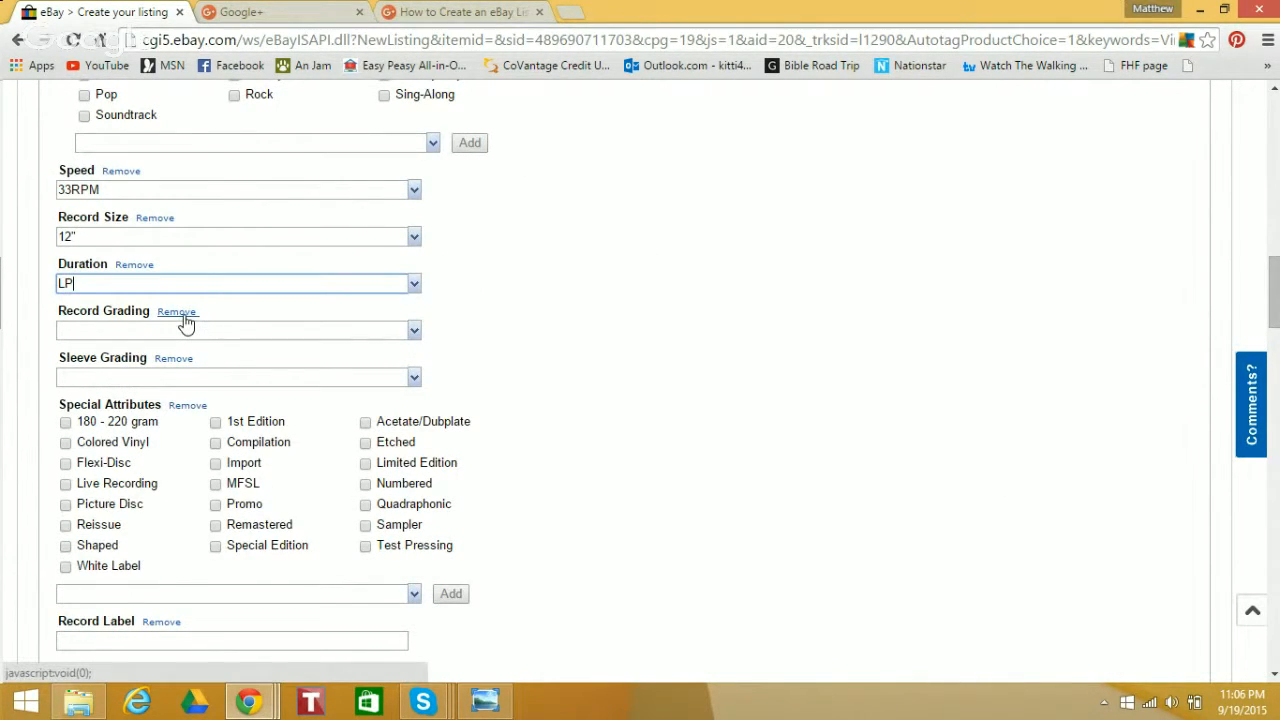
drag(1276, 289, 1276, 342)
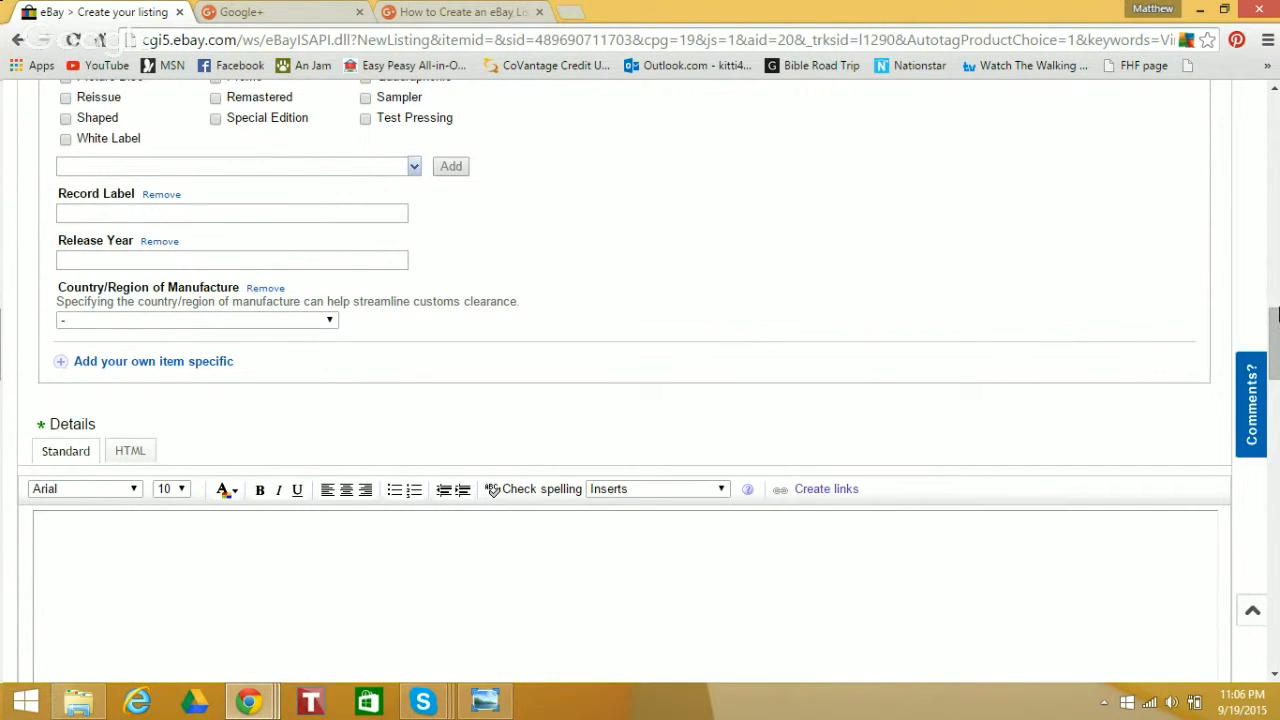
drag(1276, 327, 1276, 365)
click(1031, 403)
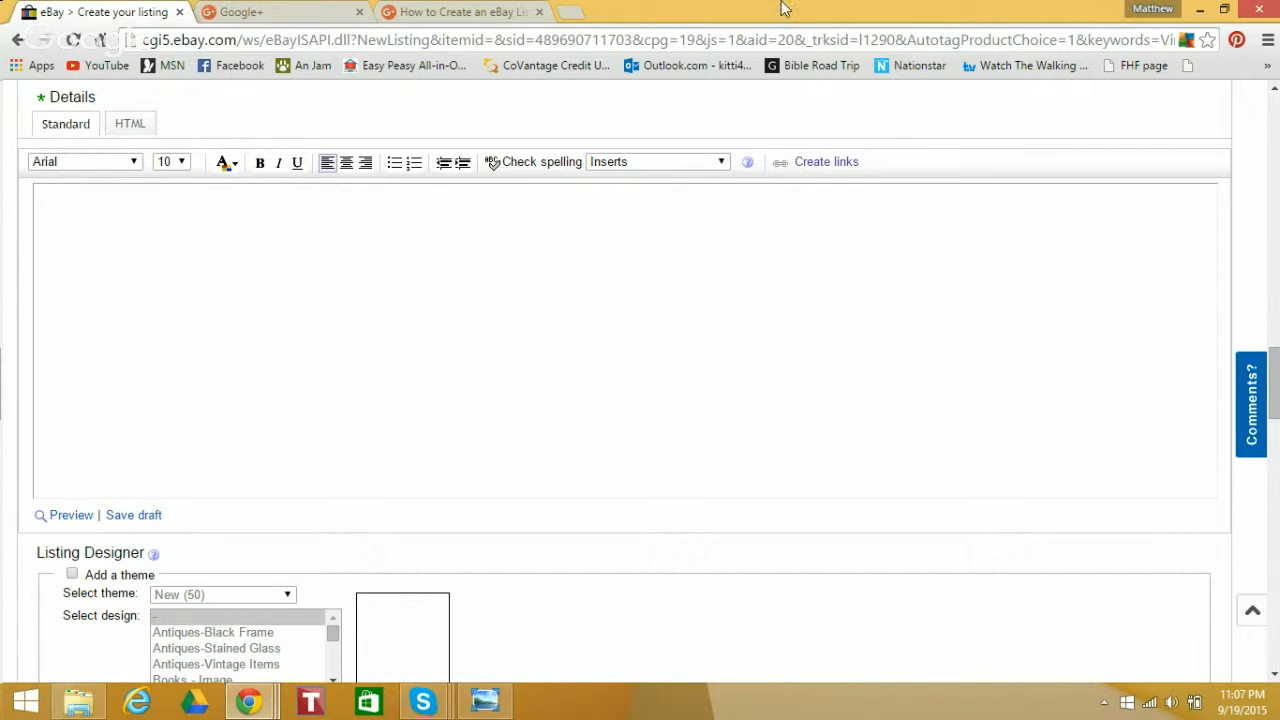
Go to Google Drive in a new browser tab and open the "eBay Templates" document
click(568, 12)
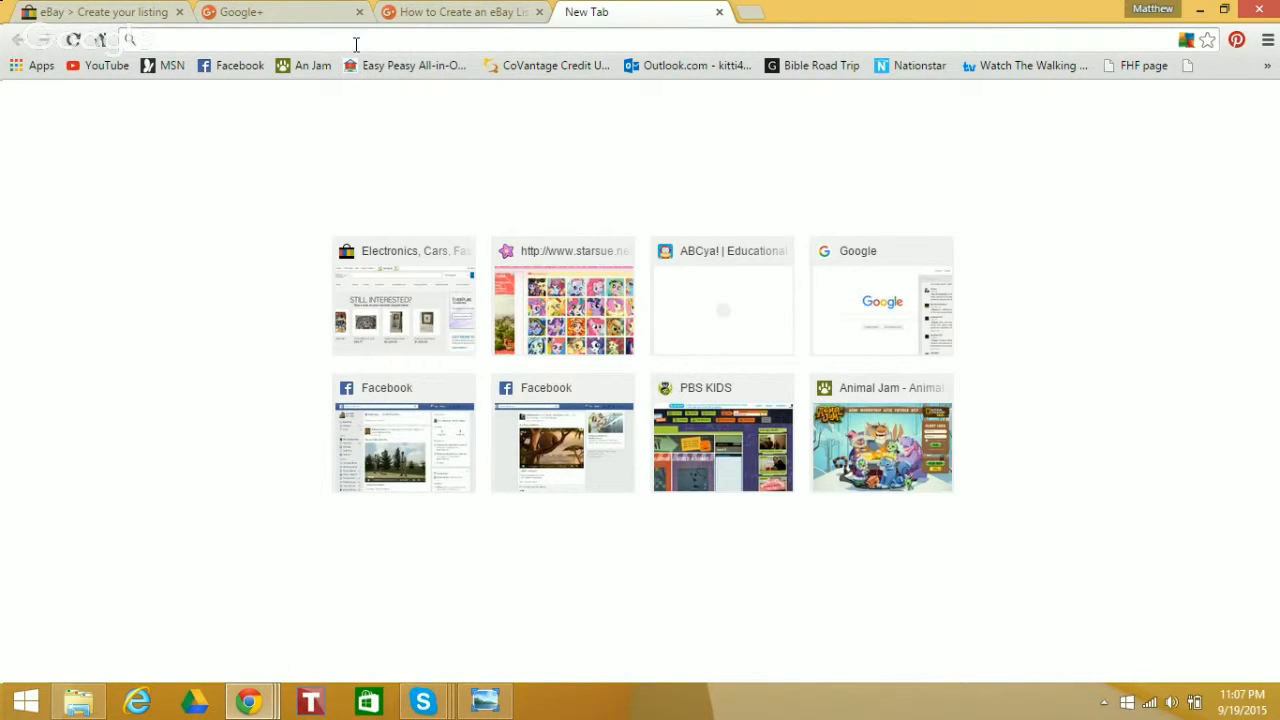
text(google.com)
key(Return)
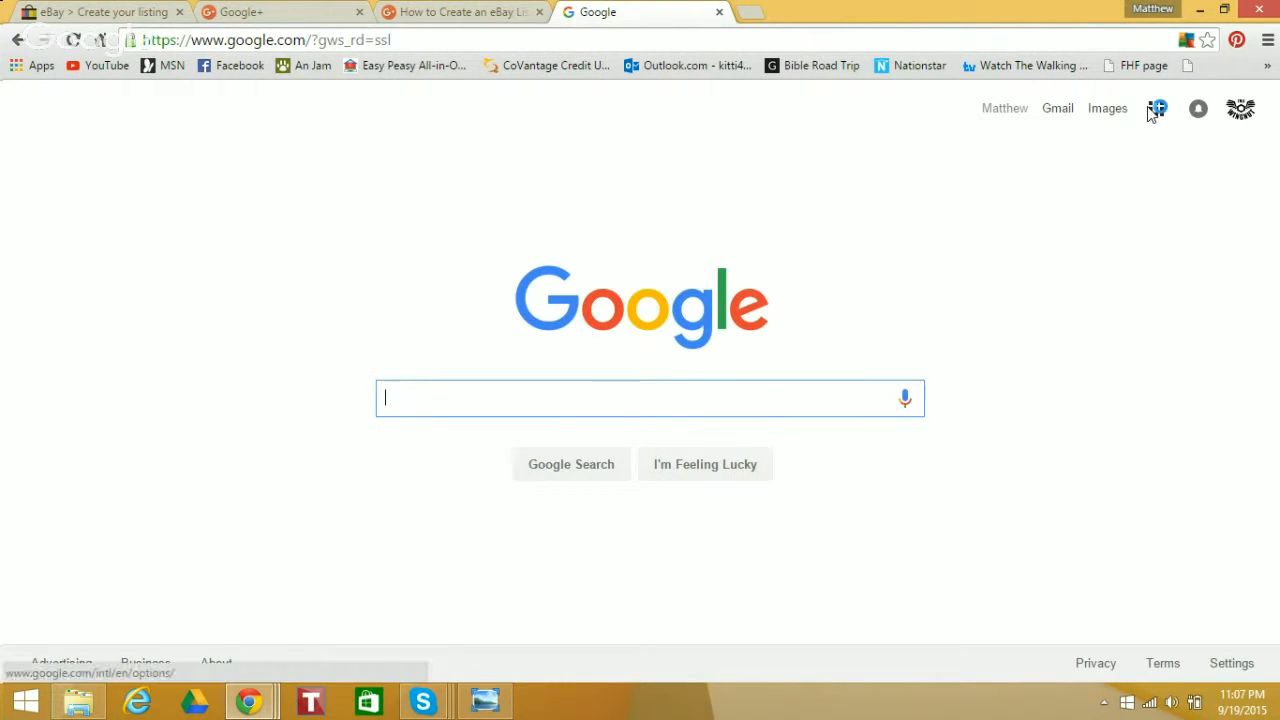
click(1157, 113)
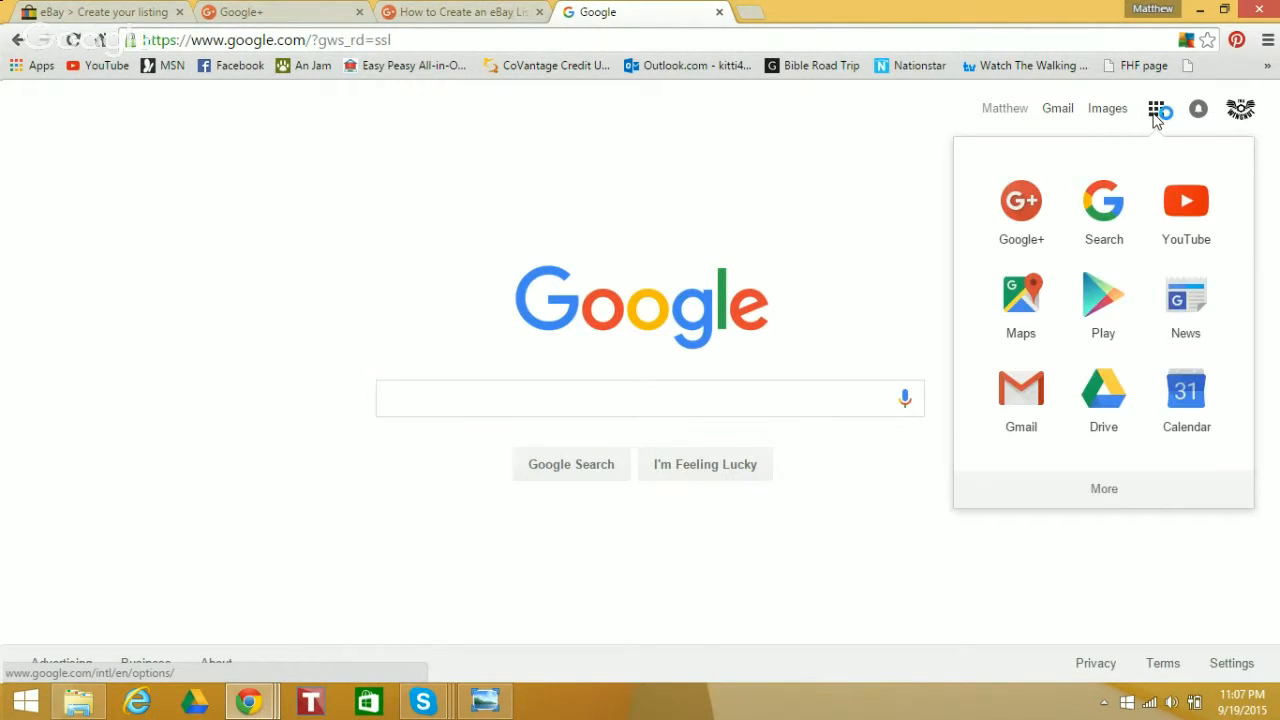
click(1104, 414)
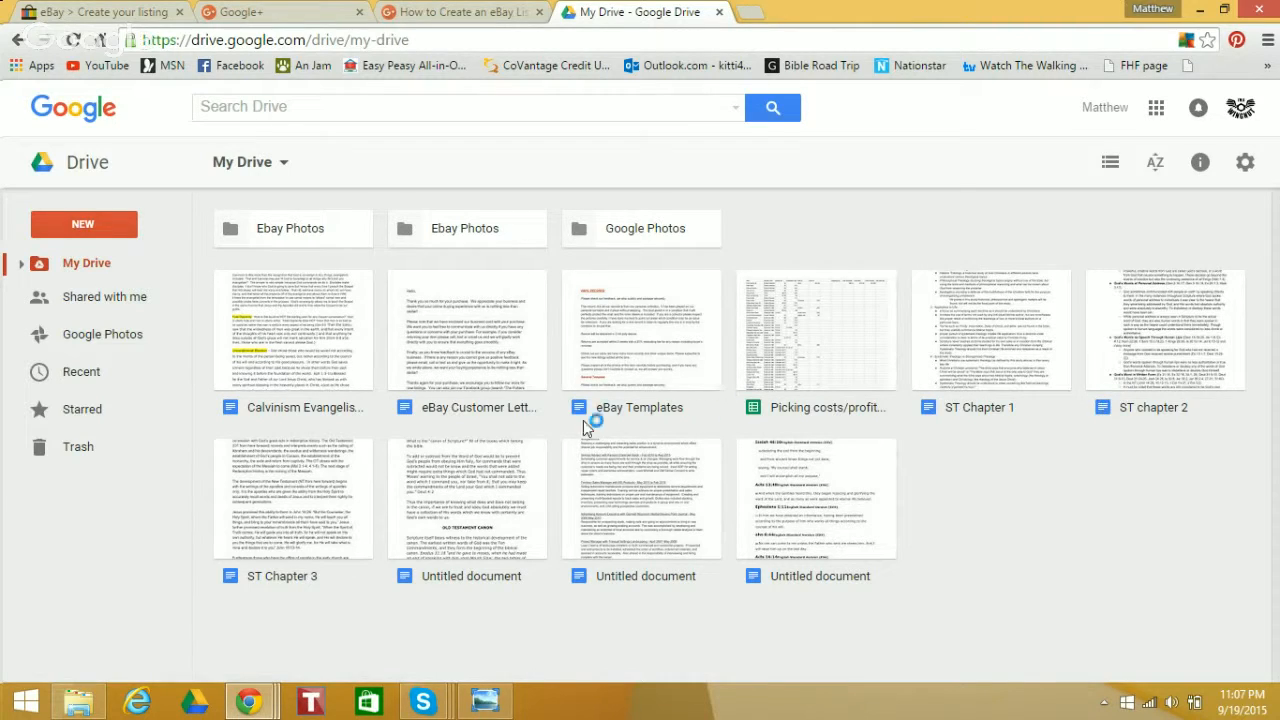
click(645, 360)
double_click(644, 360)
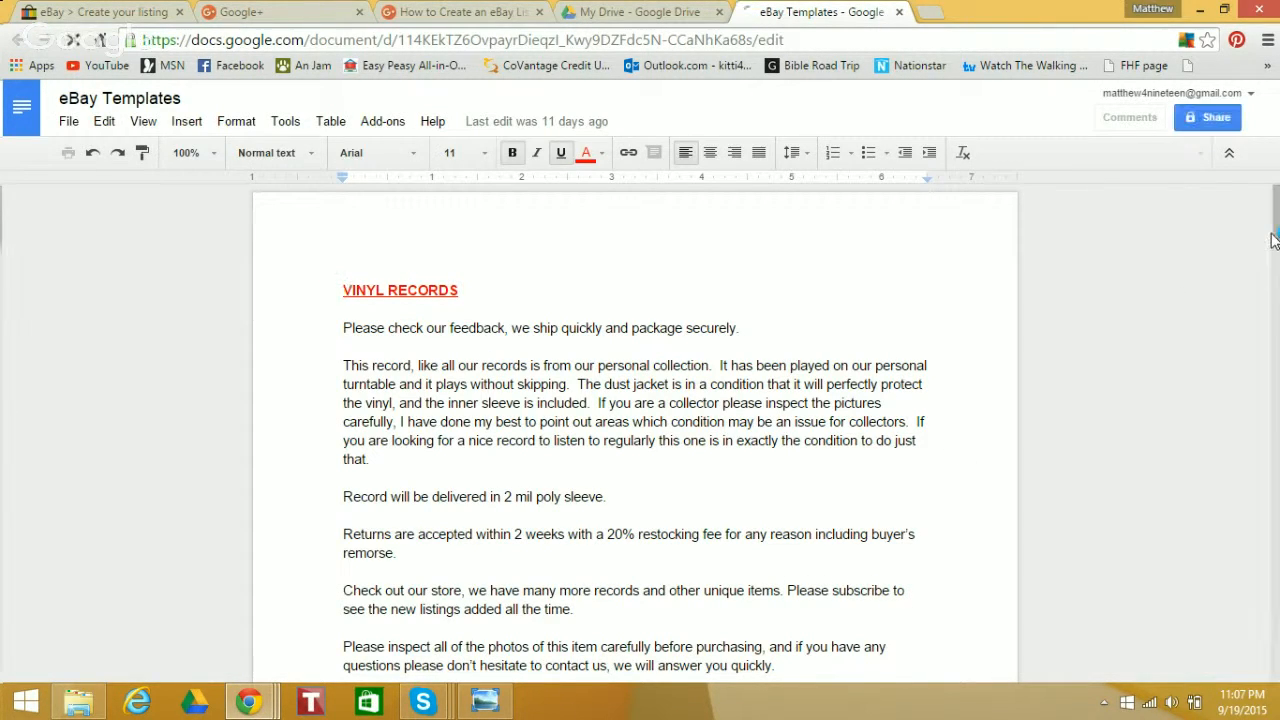
Copy all the text under the VINYL RECORDS heading and paste it into the eBay listing description
mouse_move(1268, 226)
mouse_down()
mouse_move(1275, 659)
mouse_move(1277, 198)
mouse_move(1277, 210)
mouse_up()
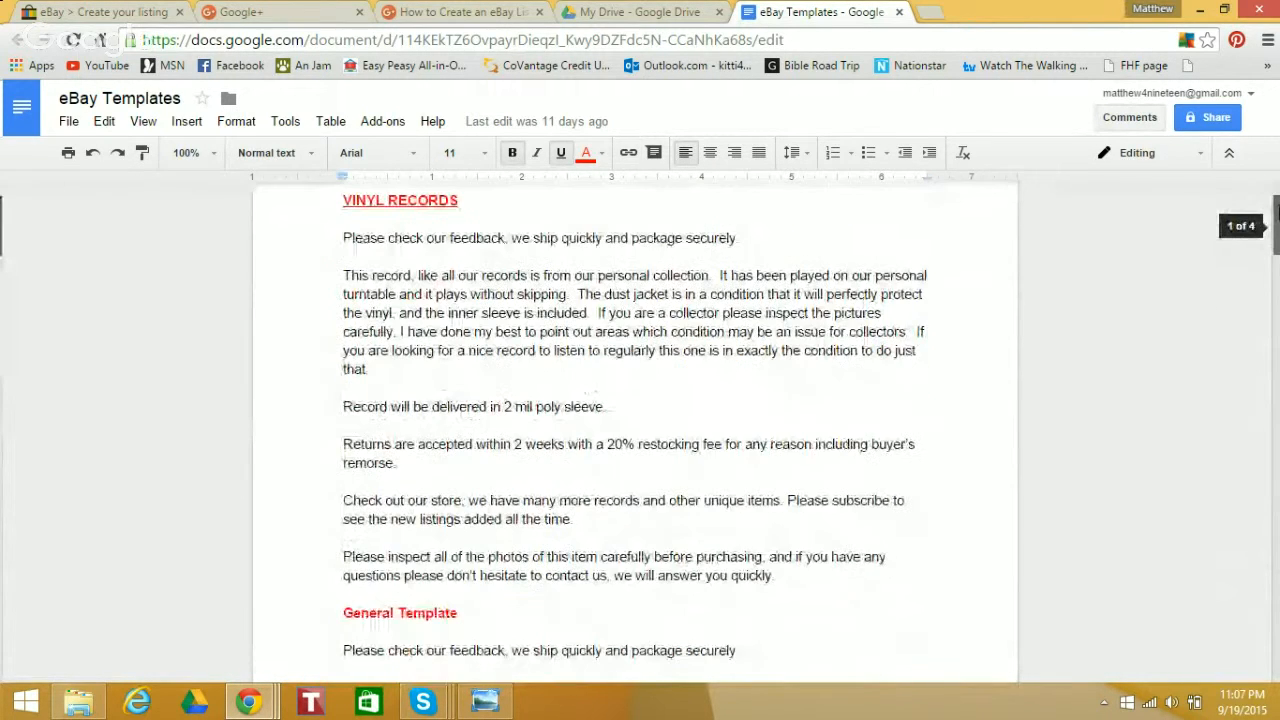
drag(341, 238, 880, 591)
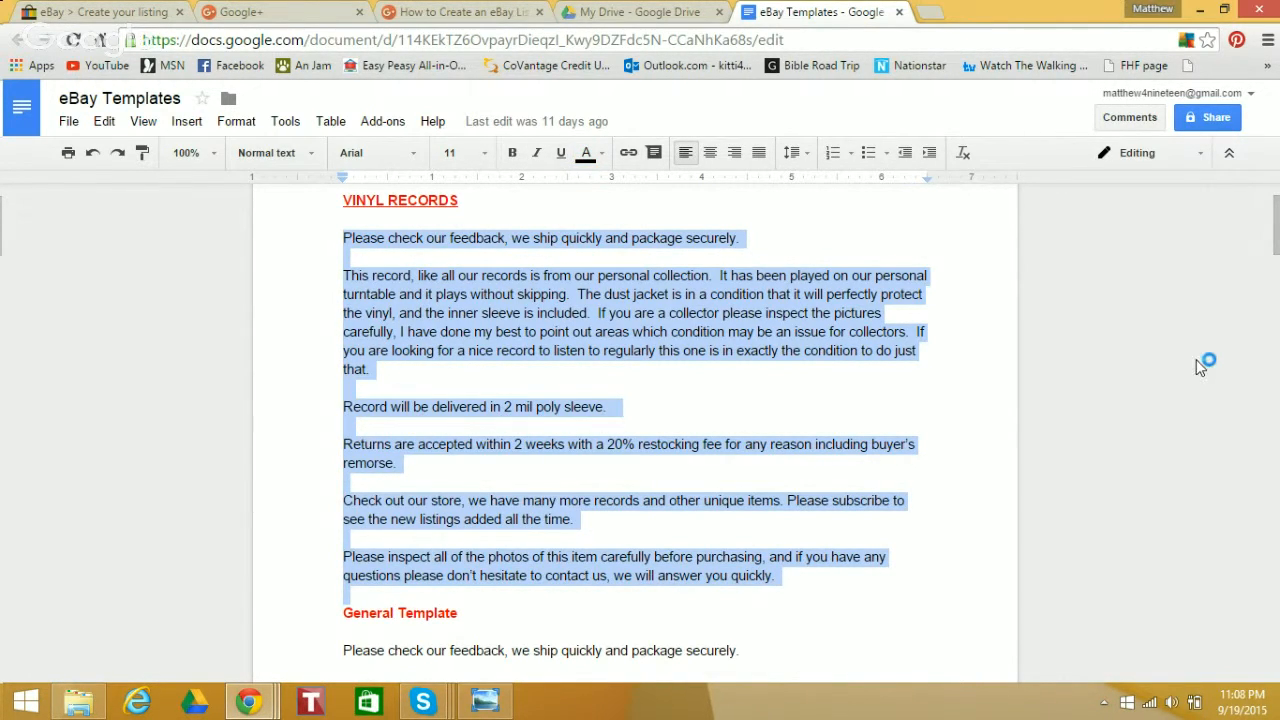
right_click(575, 310)
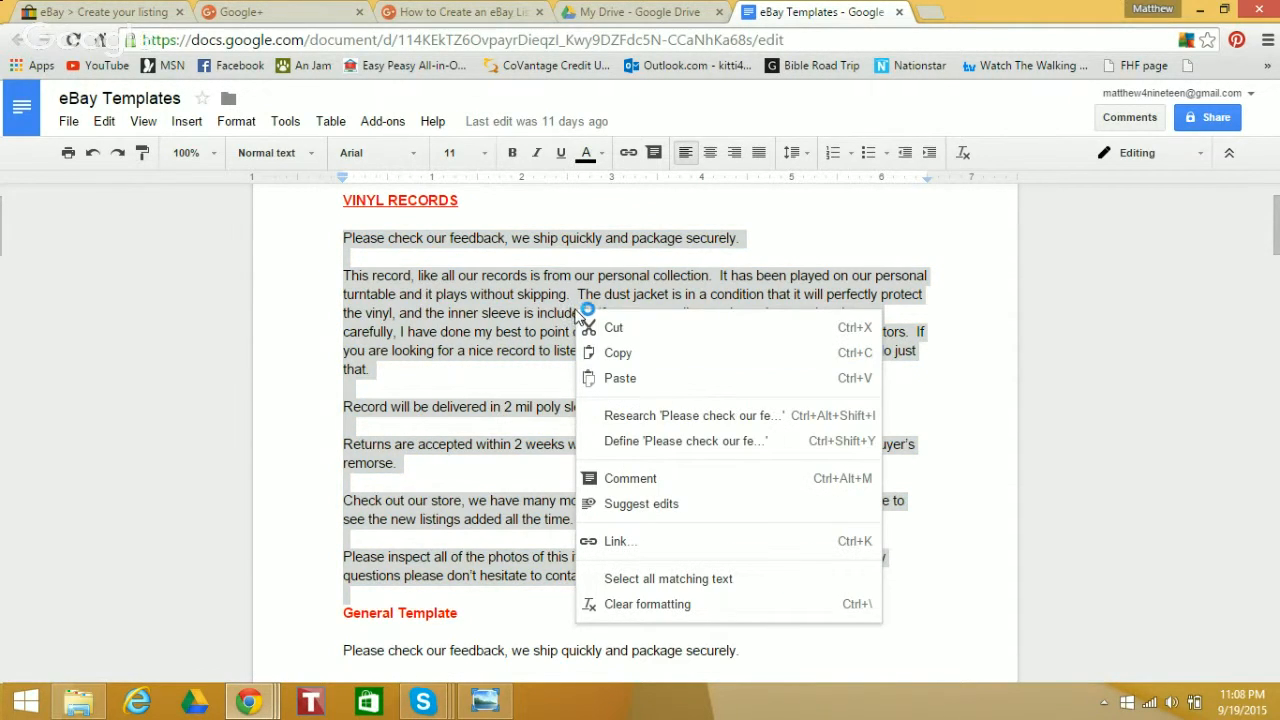
click(617, 353)
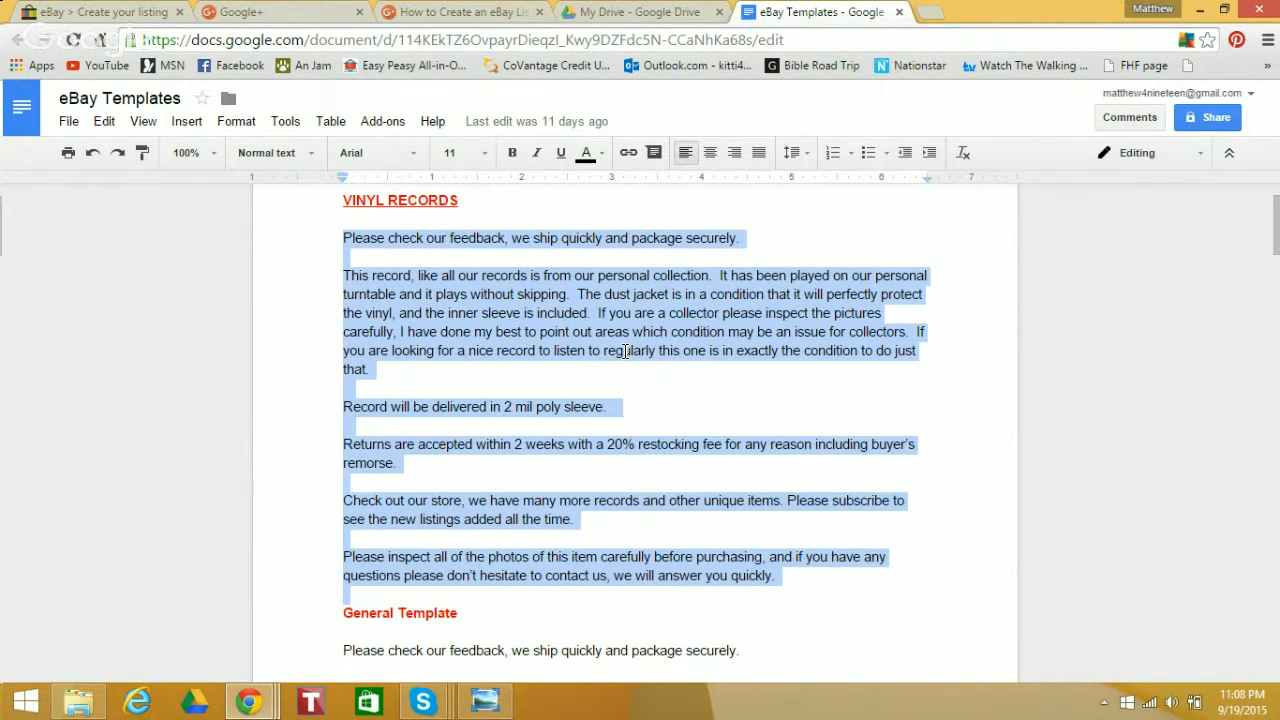
click(100, 12)
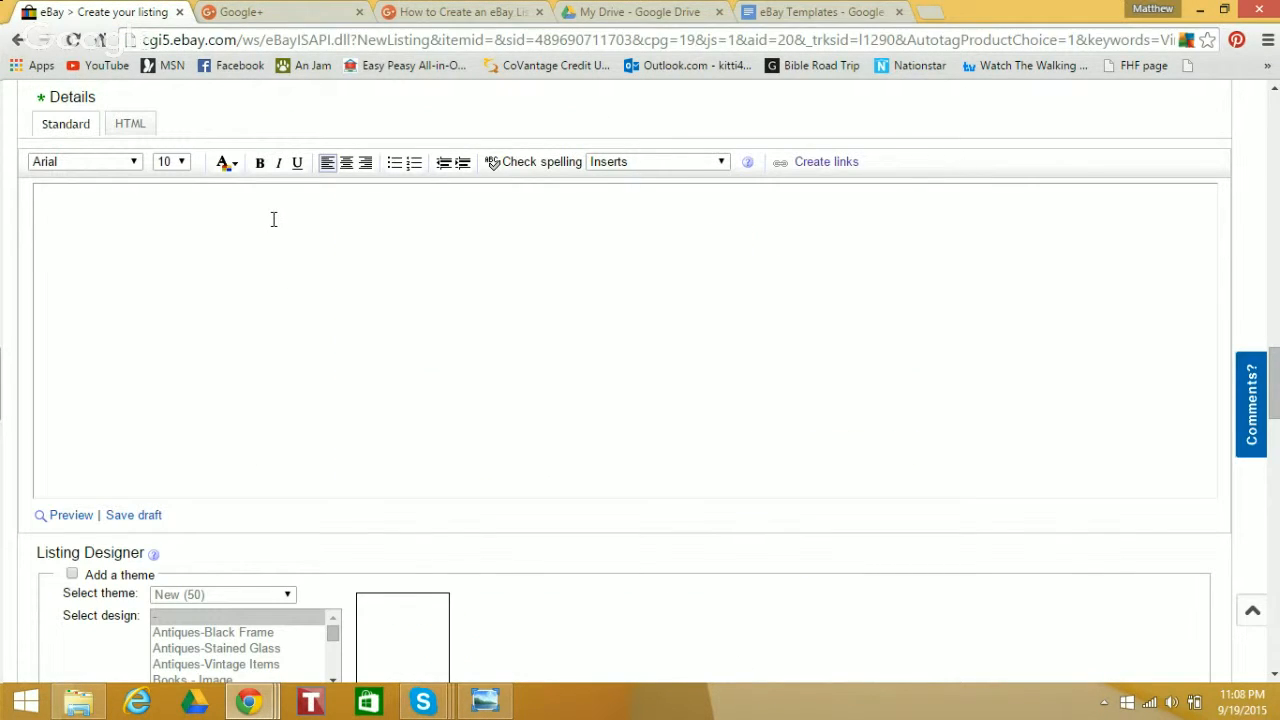
key(ctrl+v)
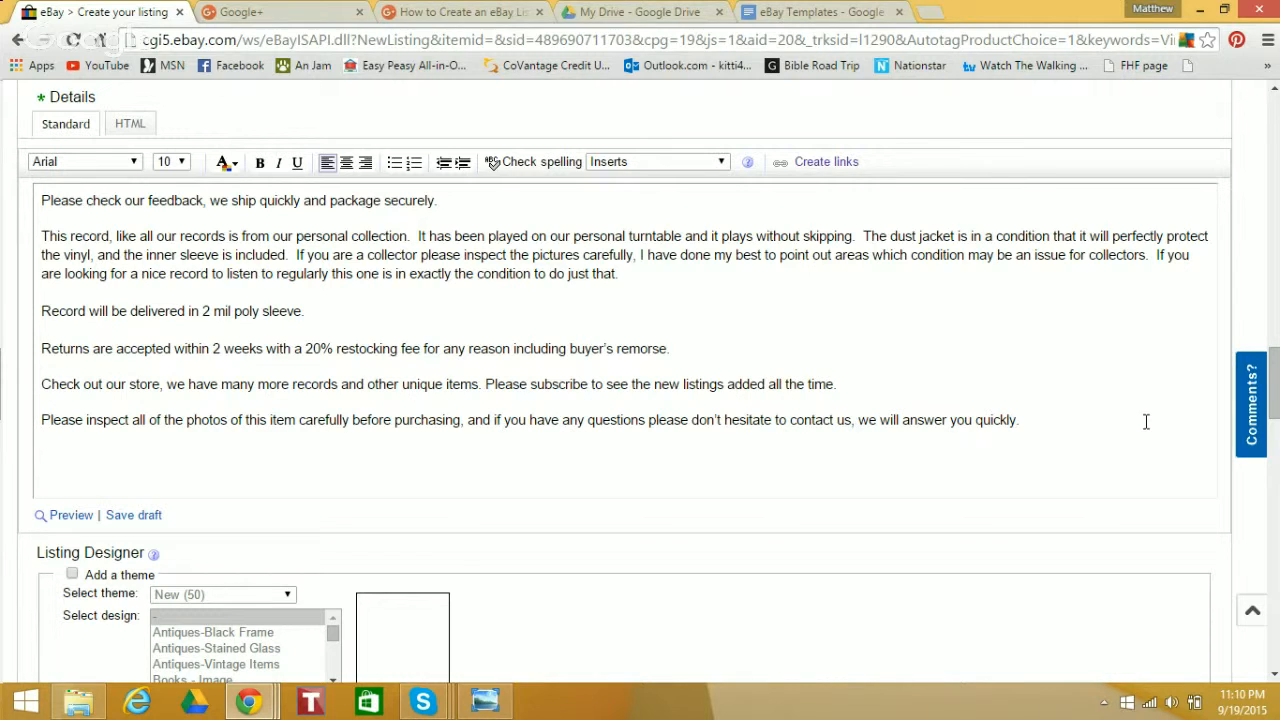
Delete the description's closing paragraphs, from "Returns are accepted within 2 weeks" through the request to inspect the photos
drag(1275, 395, 1276, 238)
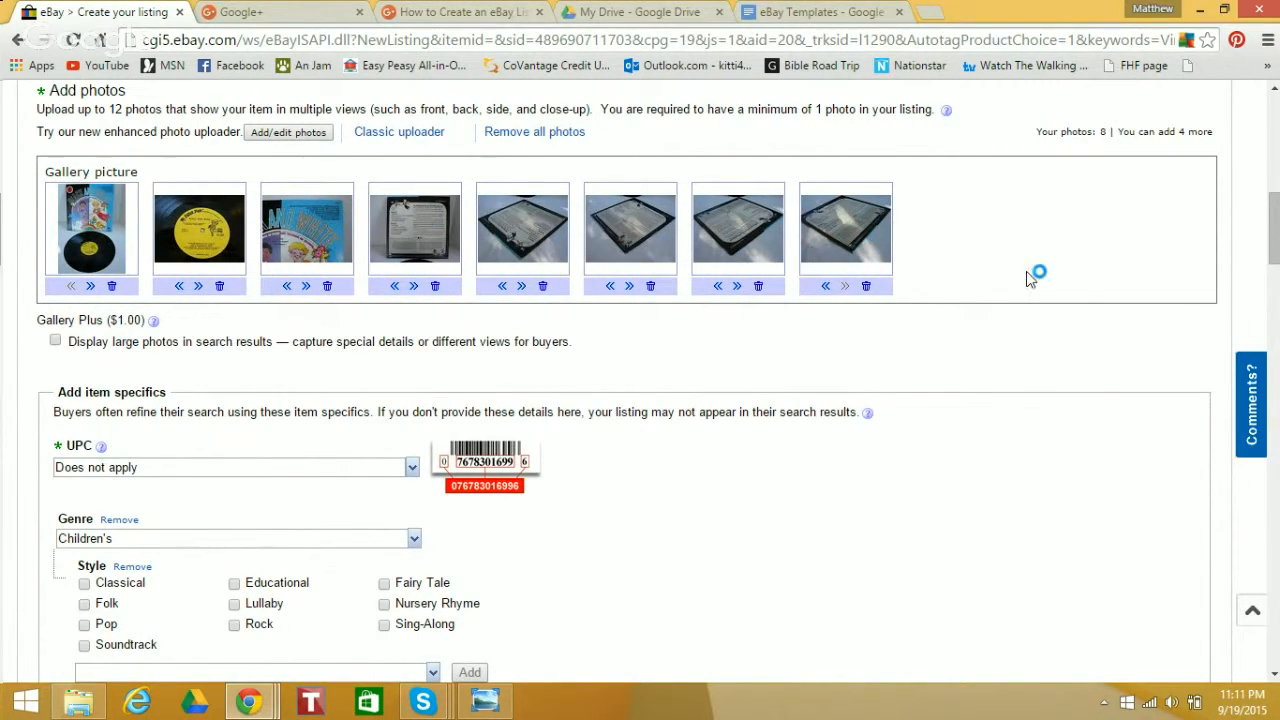
drag(1276, 240, 1276, 397)
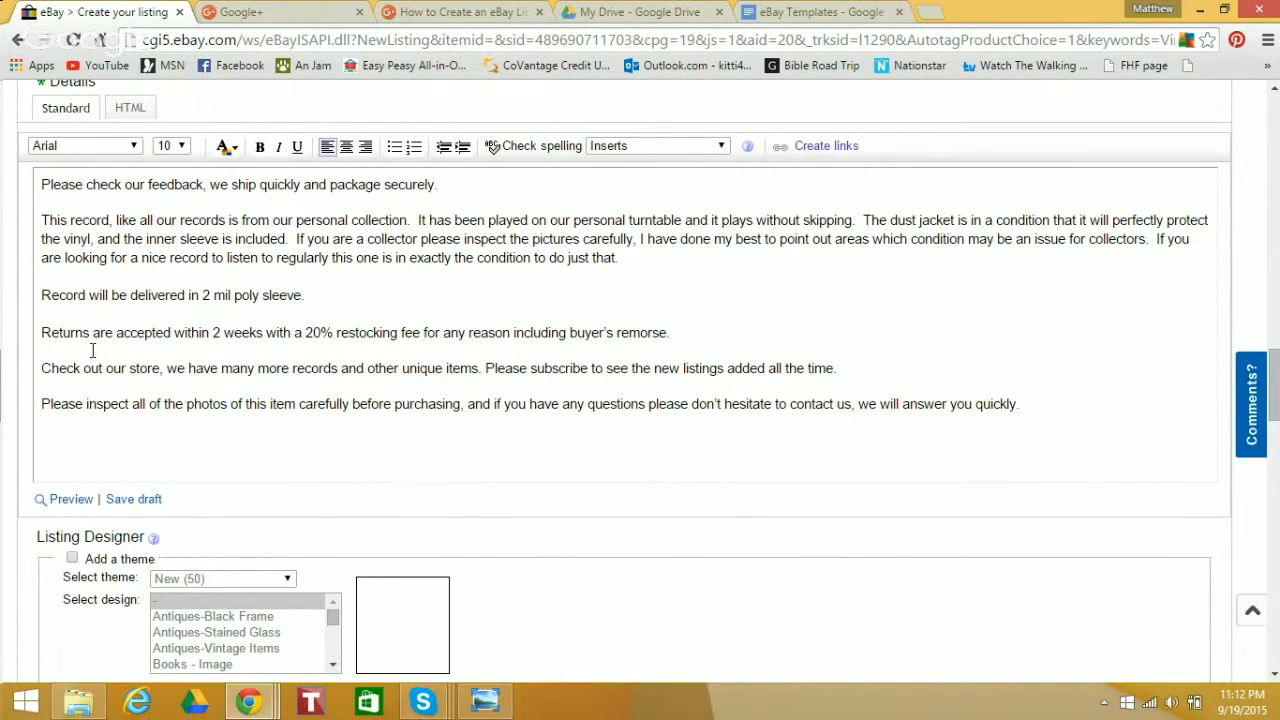
drag(40, 332, 1084, 420)
key(Delete)
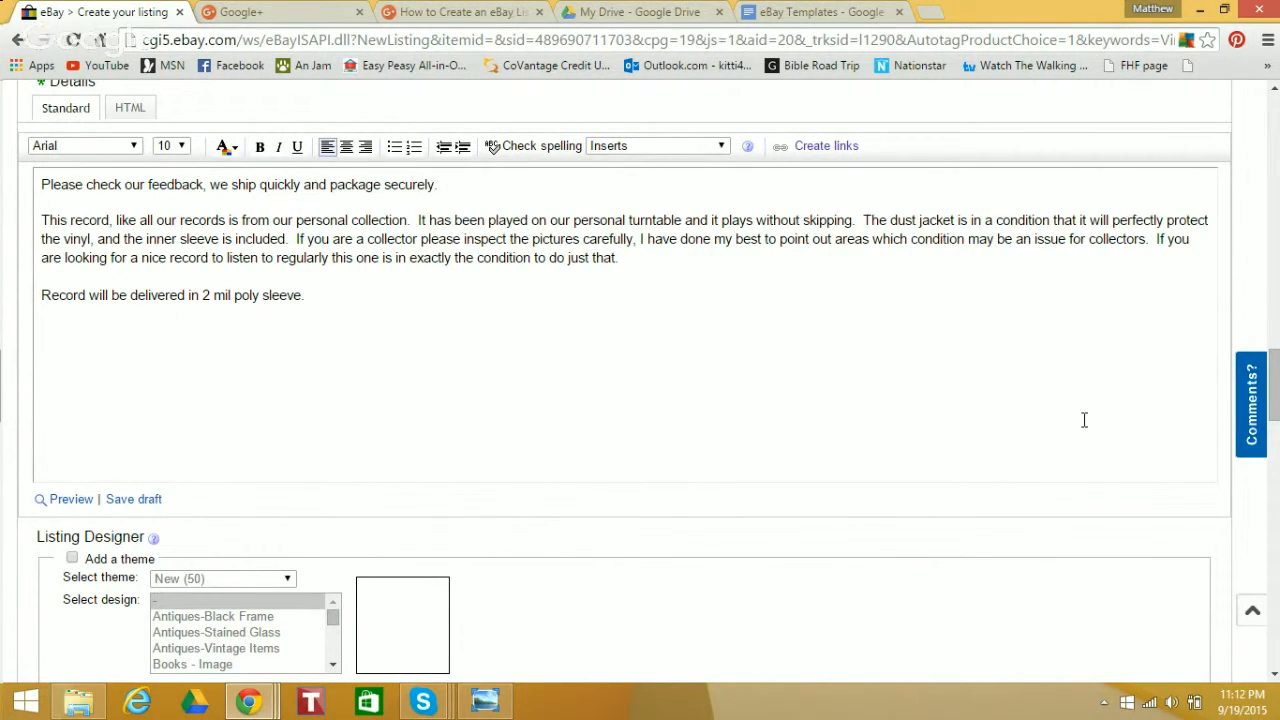
Copy the General Template's Disclaimers section, through Shipping Multiple Items, from eBay Templates and paste it at the end of the listing description
click(800, 12)
scroll(1275, 228, down, 1)
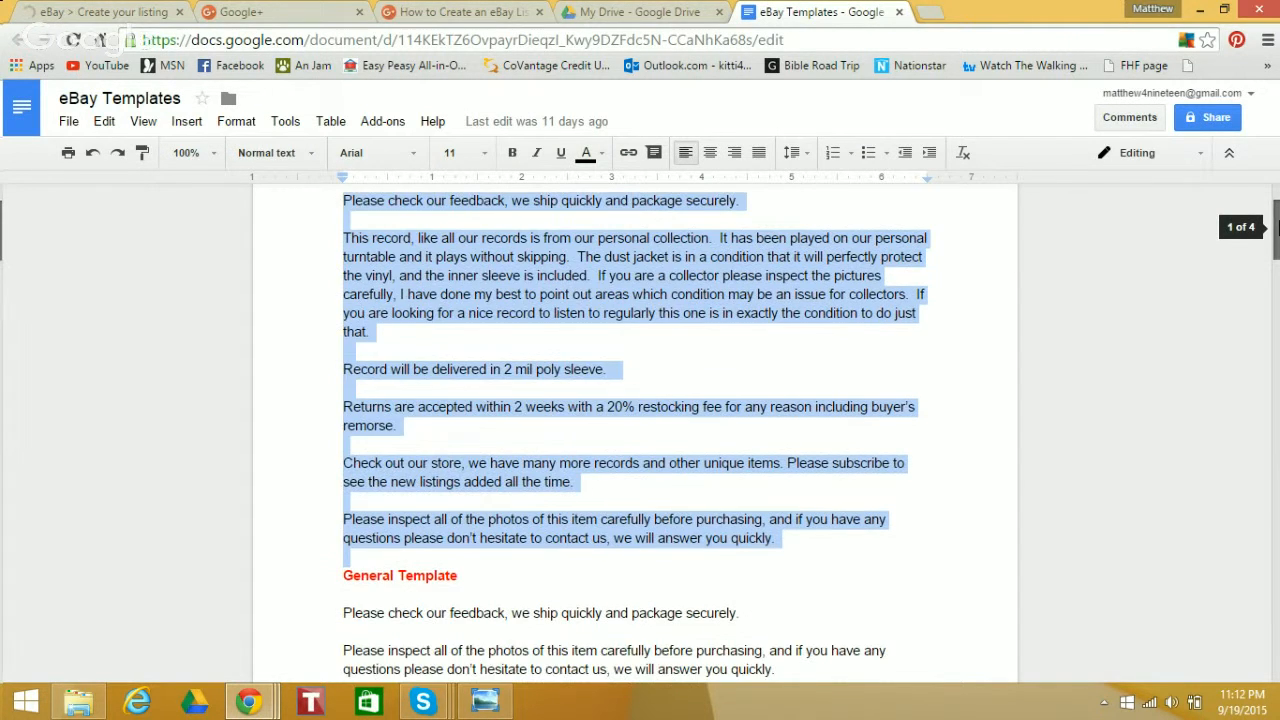
drag(1275, 228, 1276, 276)
drag(340, 337, 689, 547)
right_click(689, 551)
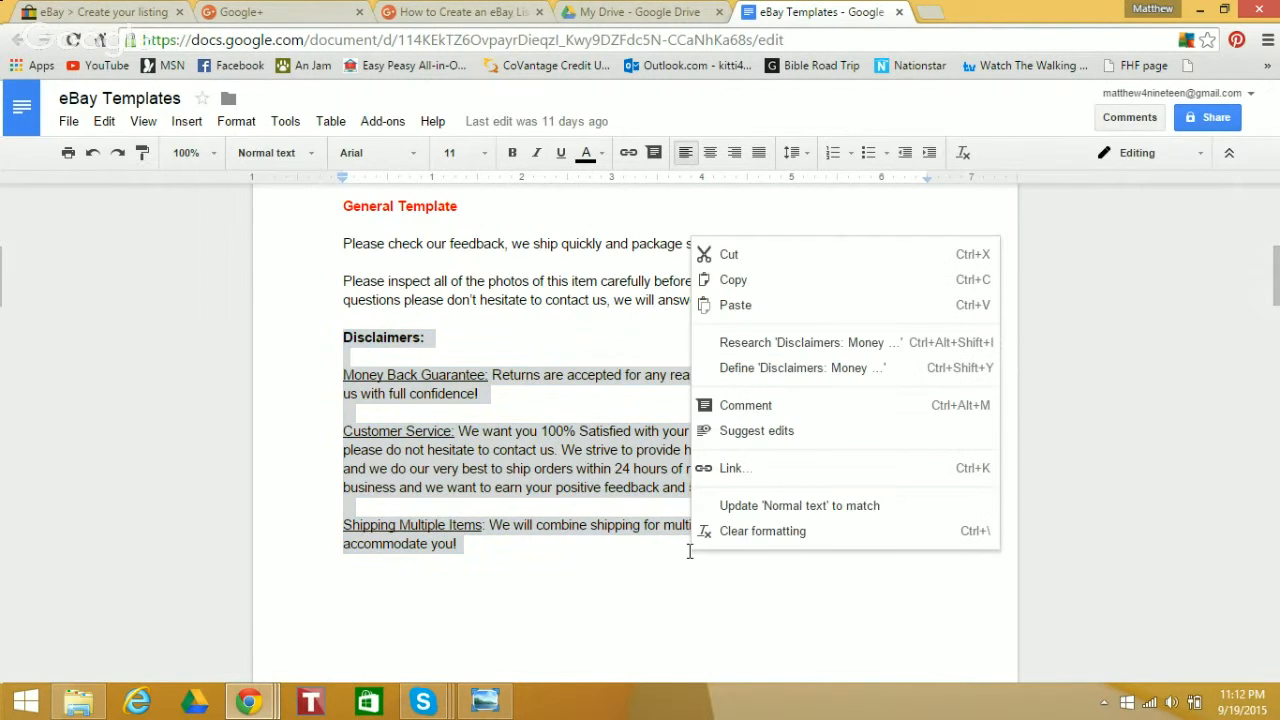
click(740, 280)
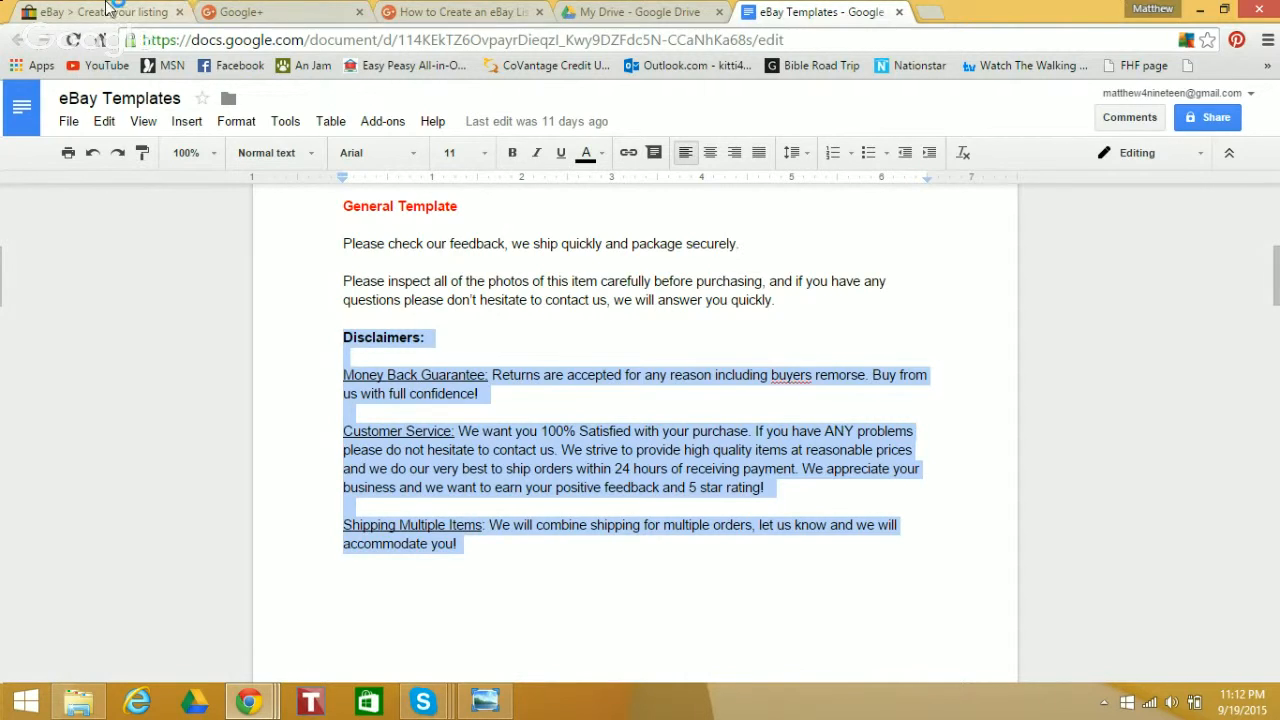
click(240, 11)
click(140, 11)
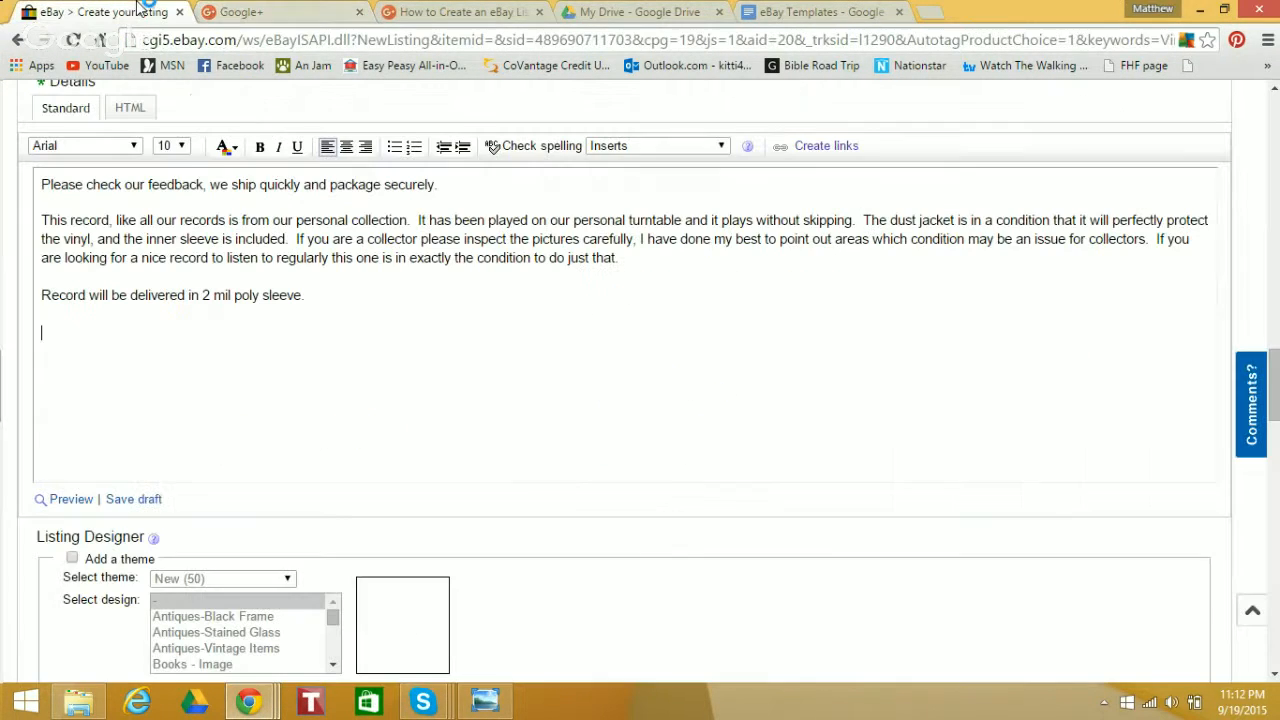
key(ctrl+v)
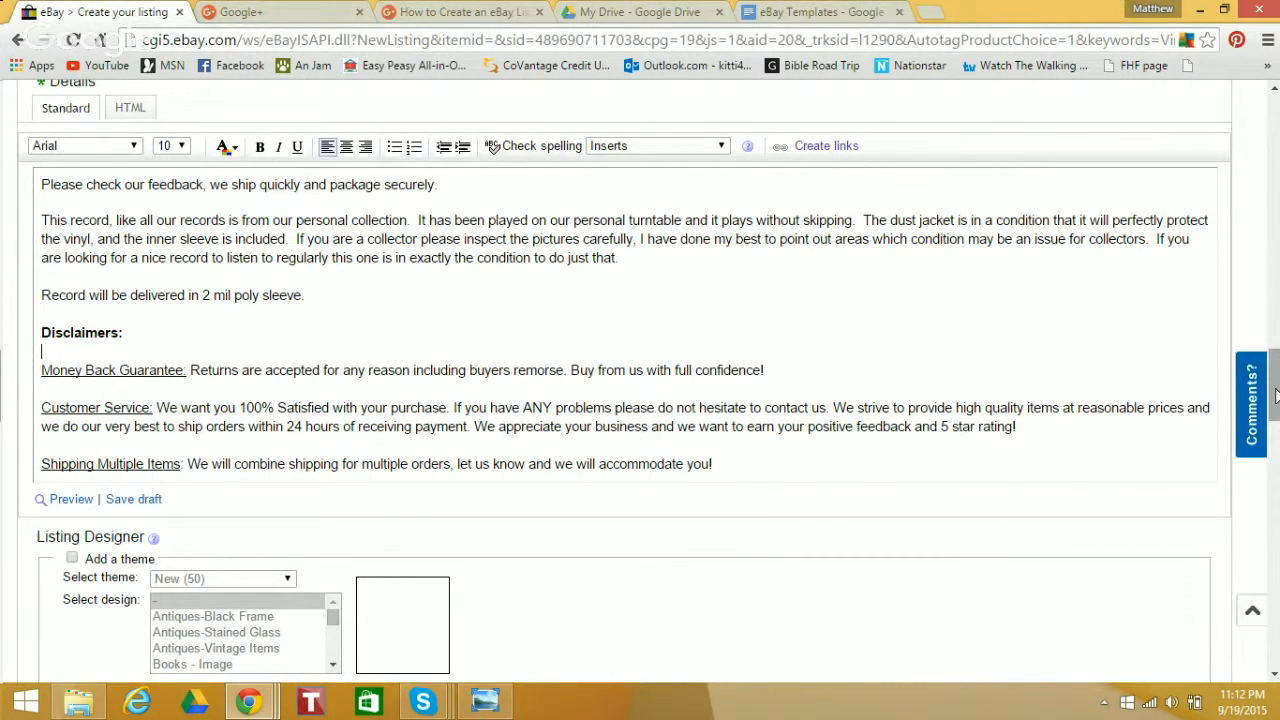
Copy the International Shipping paragraph from the eBay Templates document and paste it on a new line at the end of the listing description
drag(1277, 397, 1277, 408)
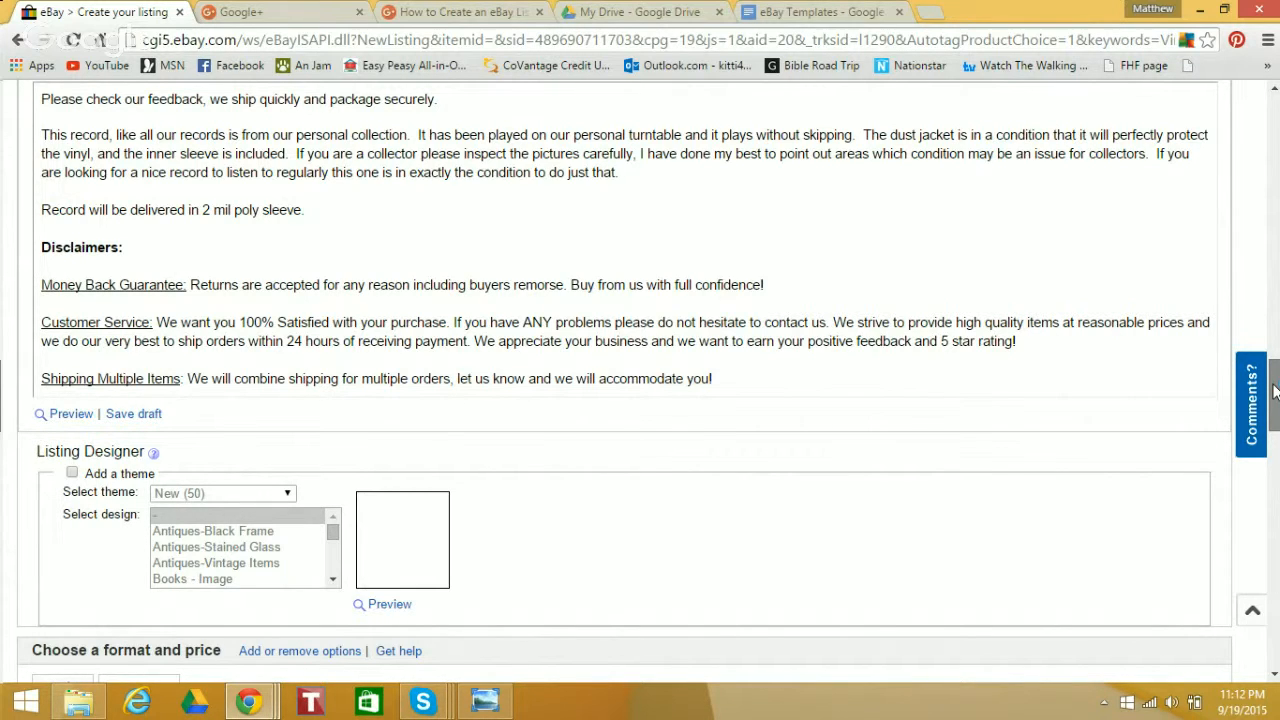
drag(1274, 390, 1274, 408)
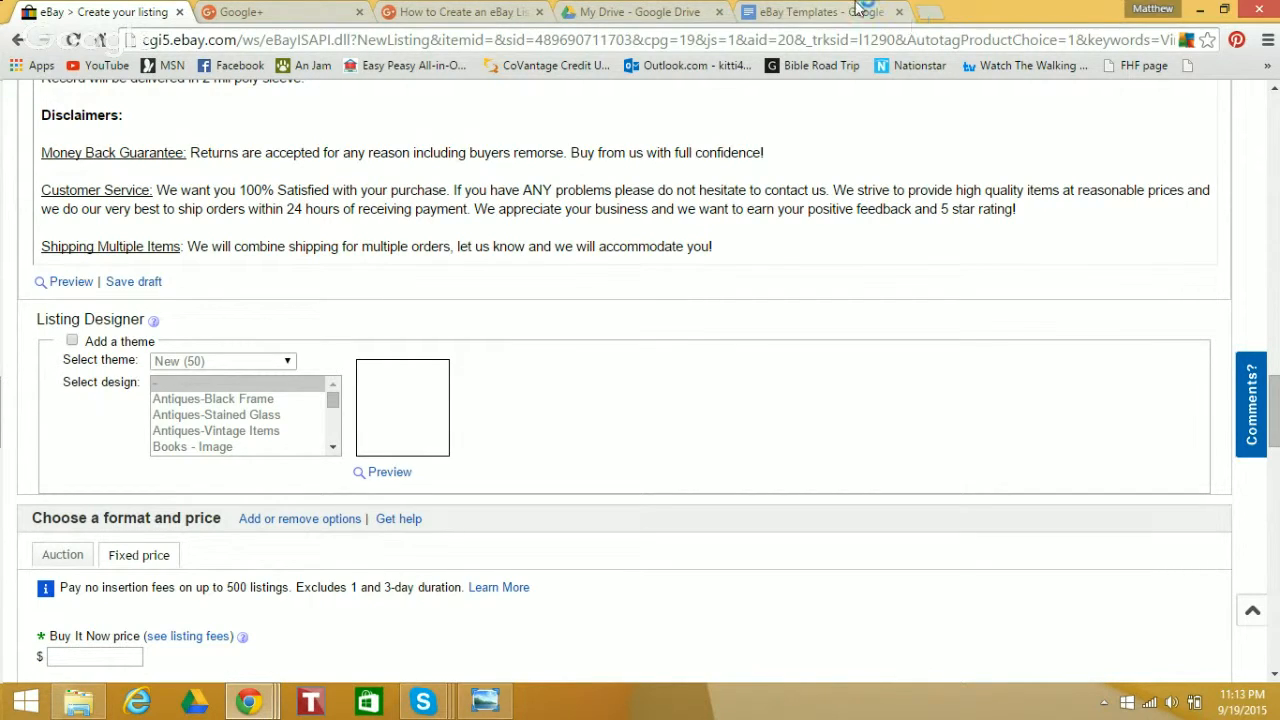
click(828, 12)
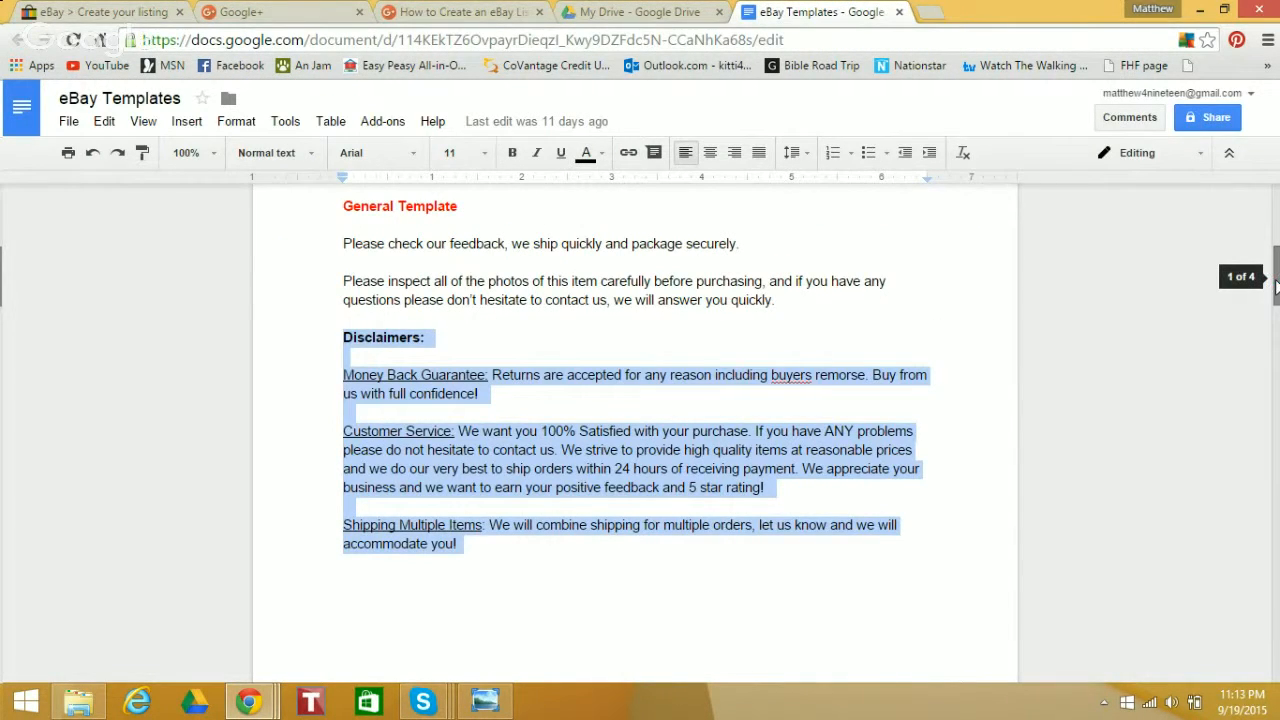
scroll(1270, 293, down, 4)
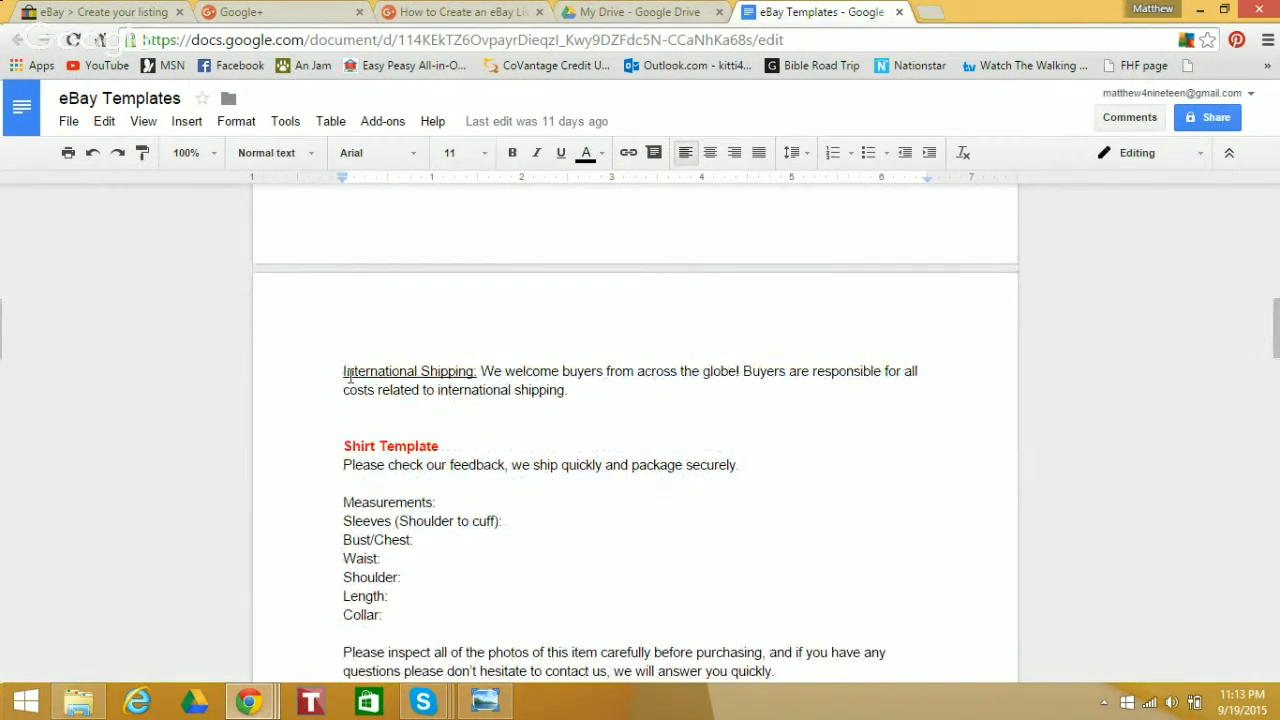
drag(343, 372, 602, 390)
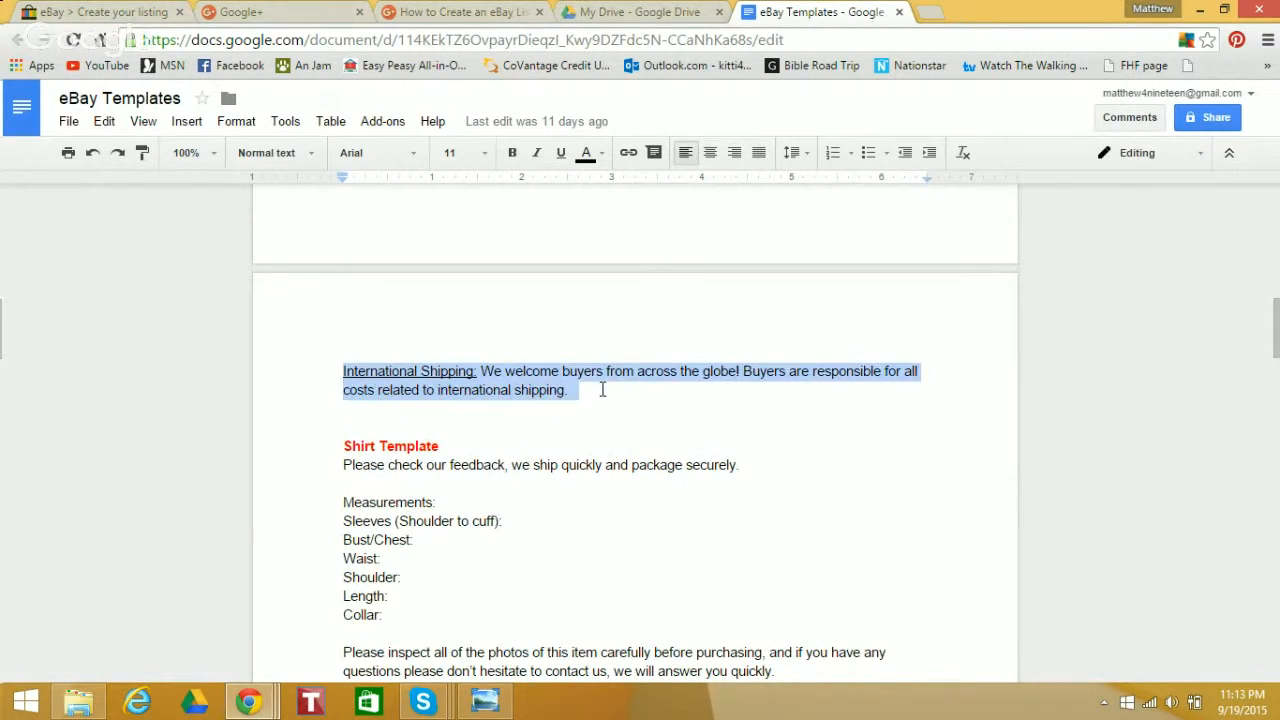
right_click(602, 390)
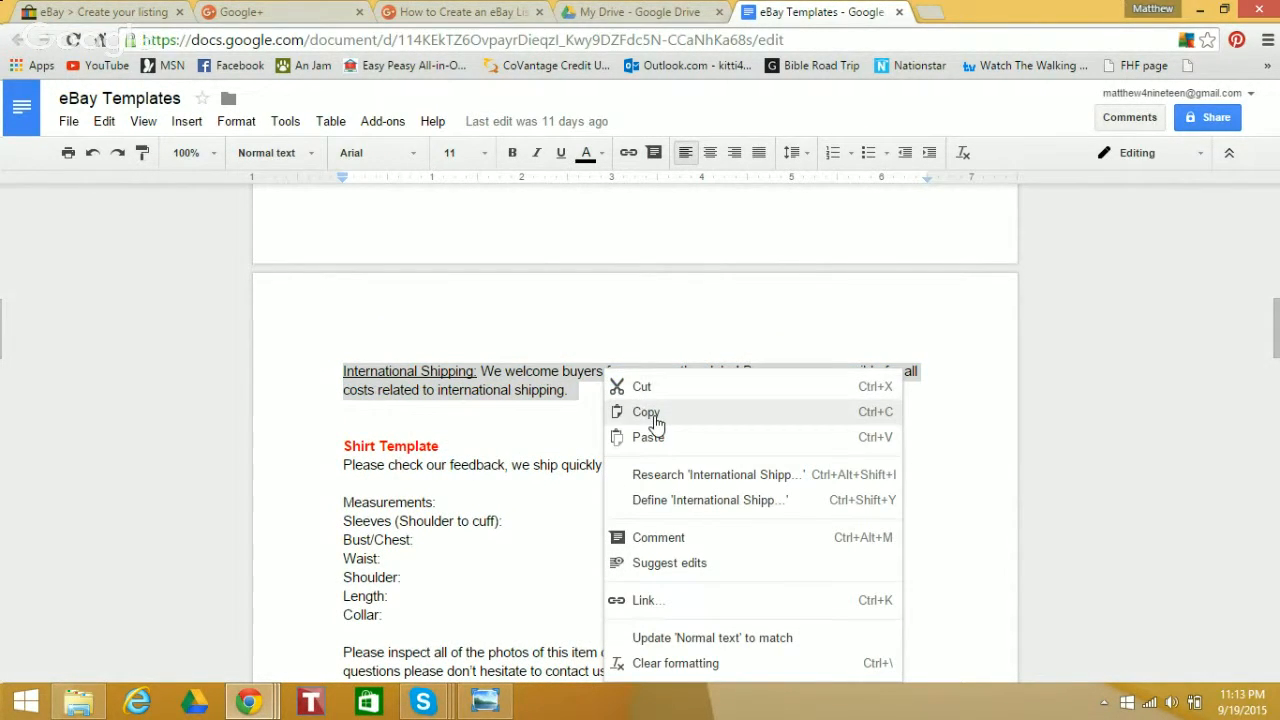
click(645, 413)
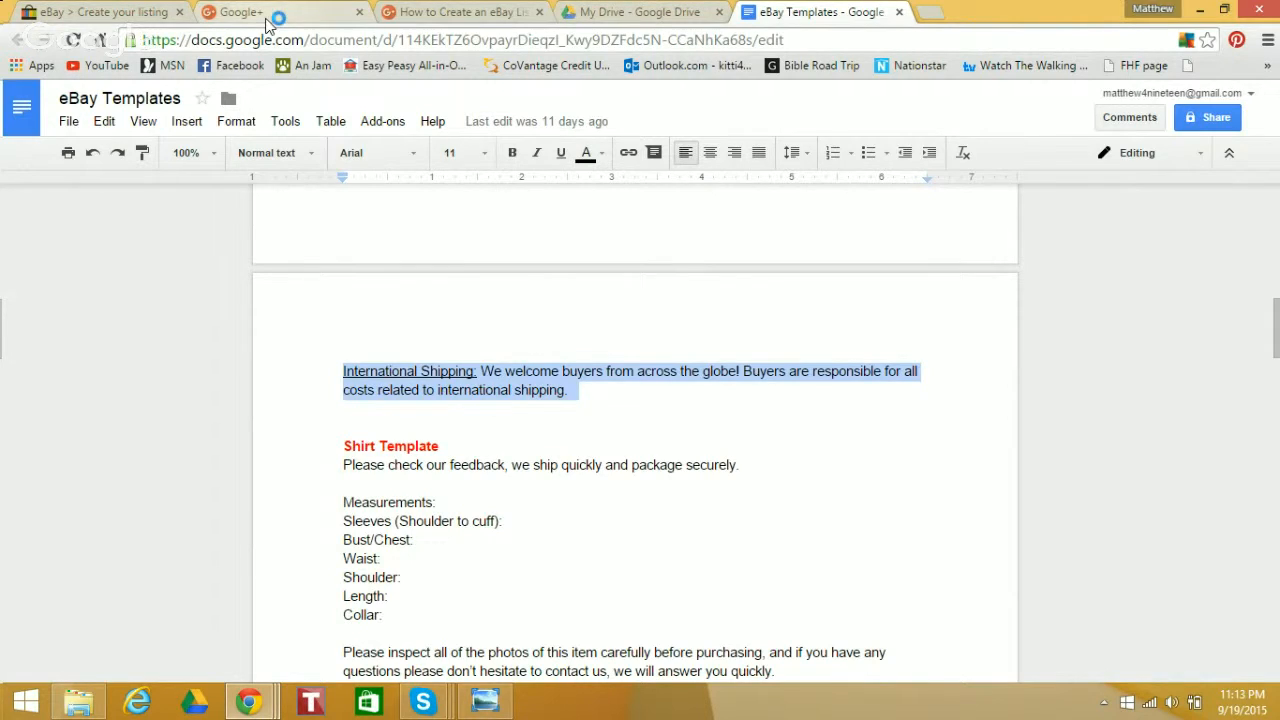
click(148, 10)
click(743, 246)
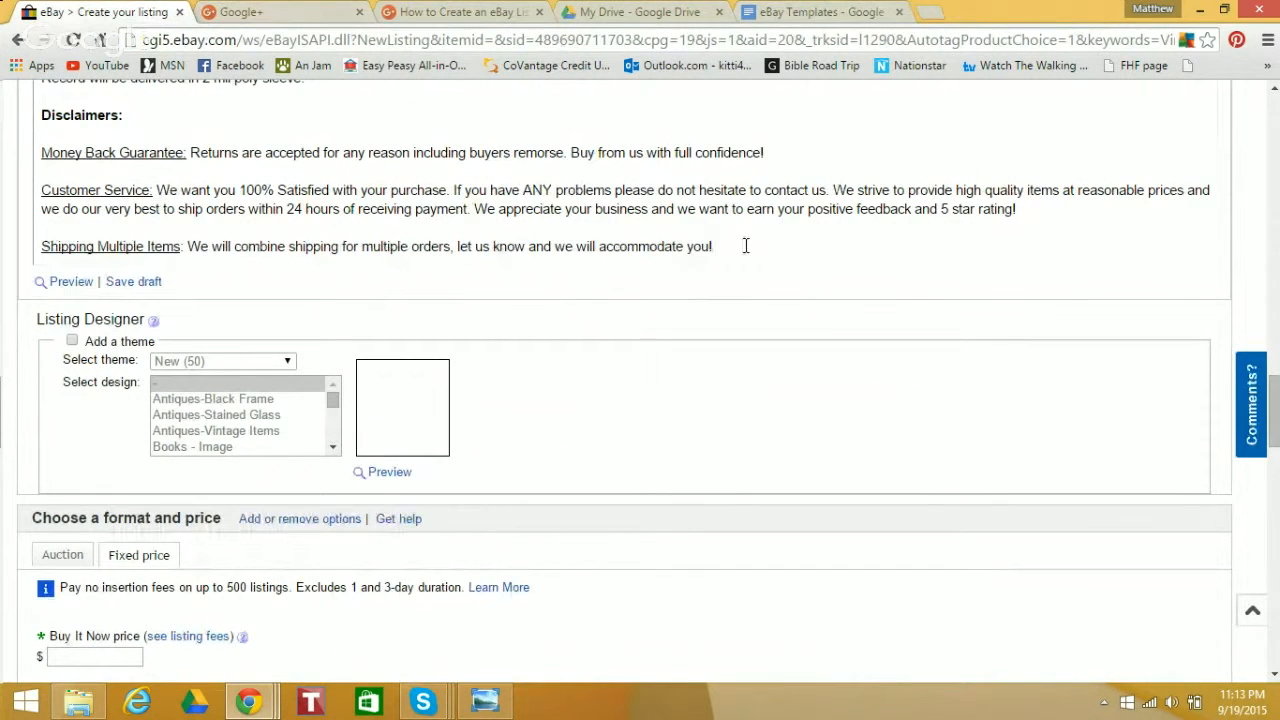
key(Return)
key(ctrl+v)
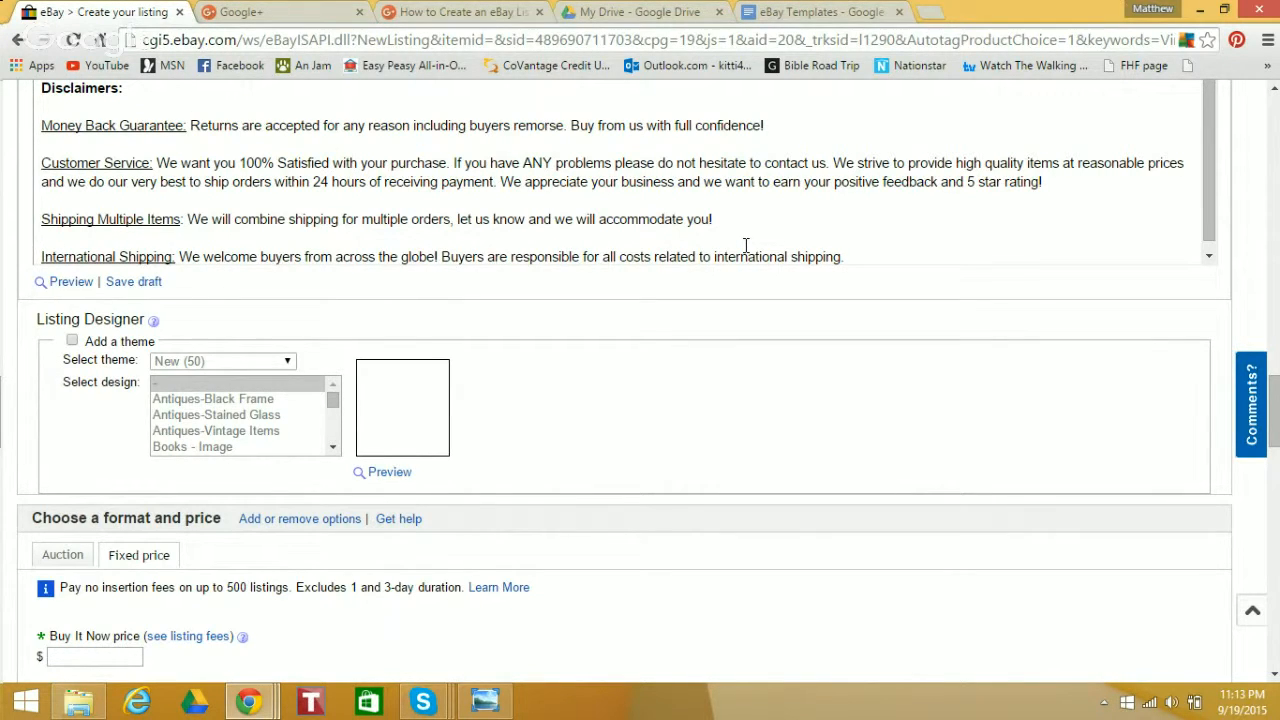
Switch the listing's selling format to Auction in the format and price section
drag(1278, 434, 1277, 444)
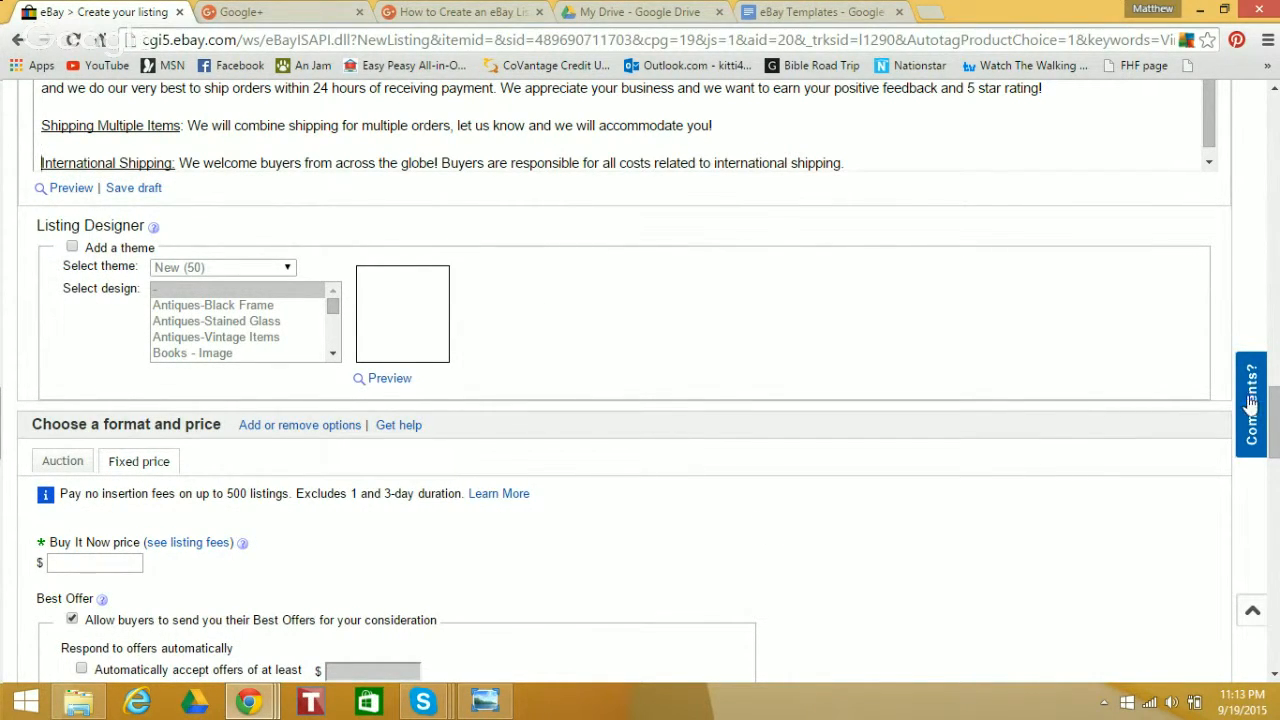
drag(1278, 415, 1279, 372)
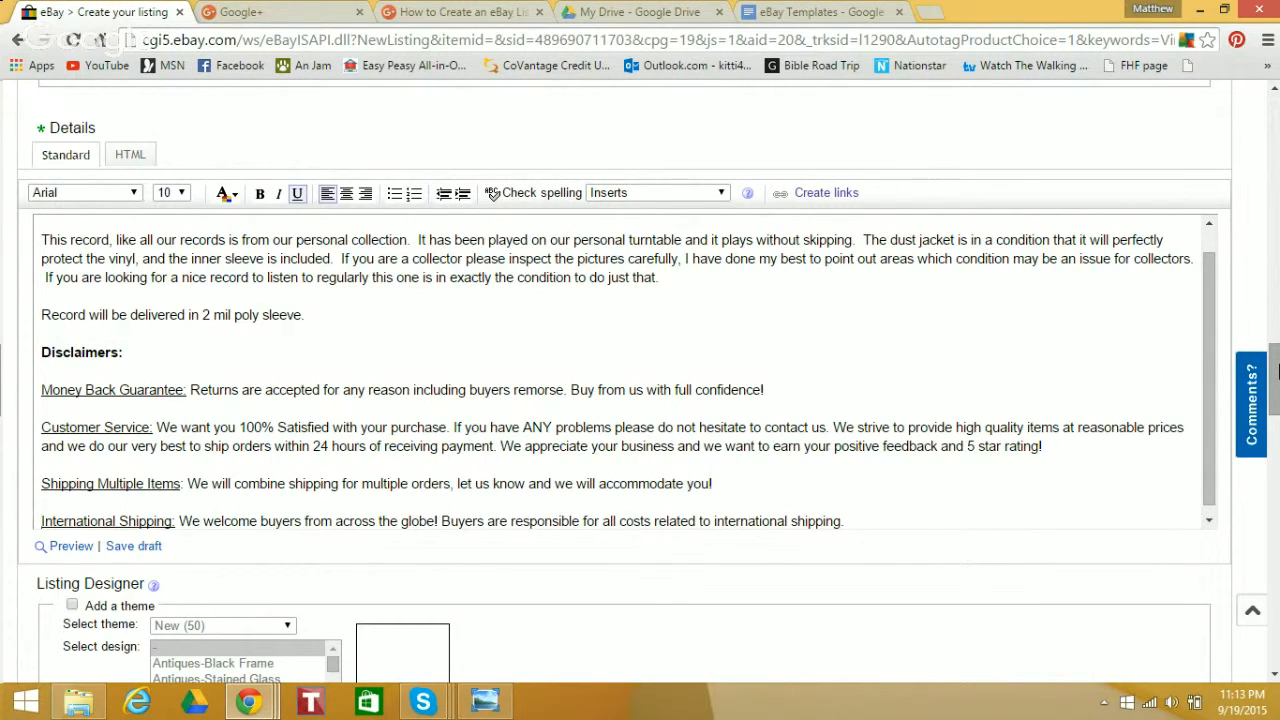
drag(1276, 370, 1276, 437)
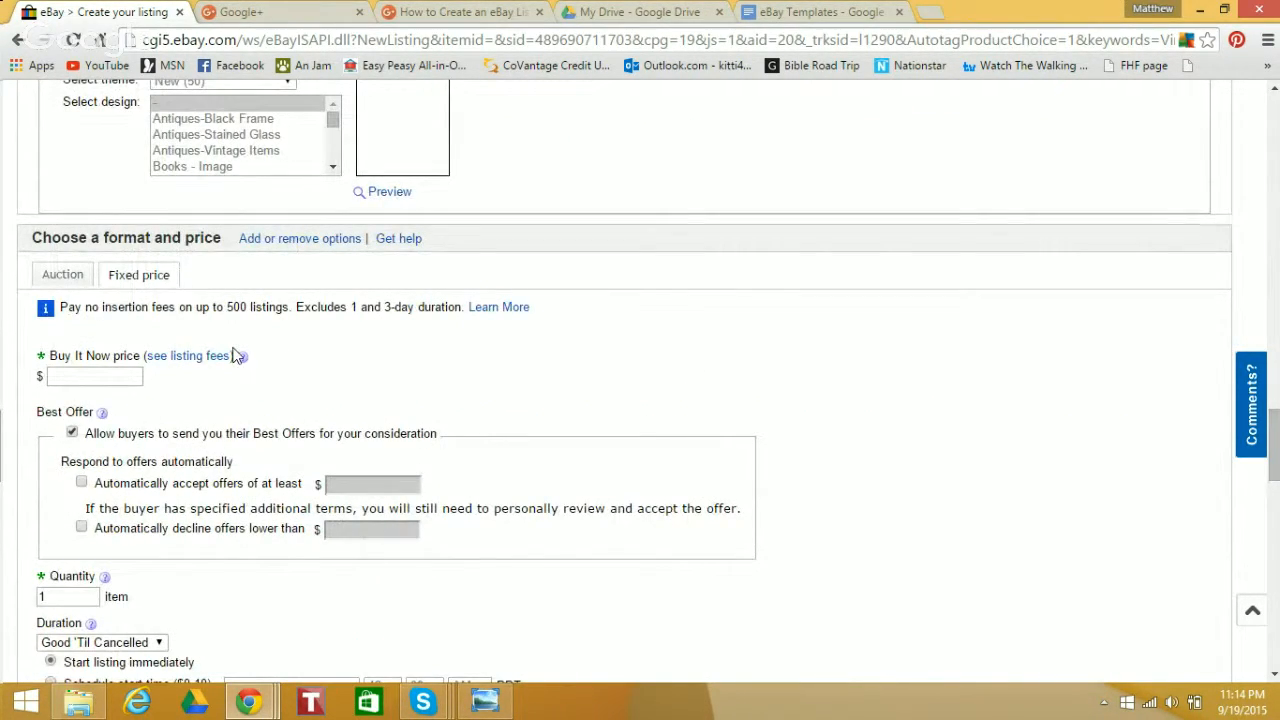
click(64, 282)
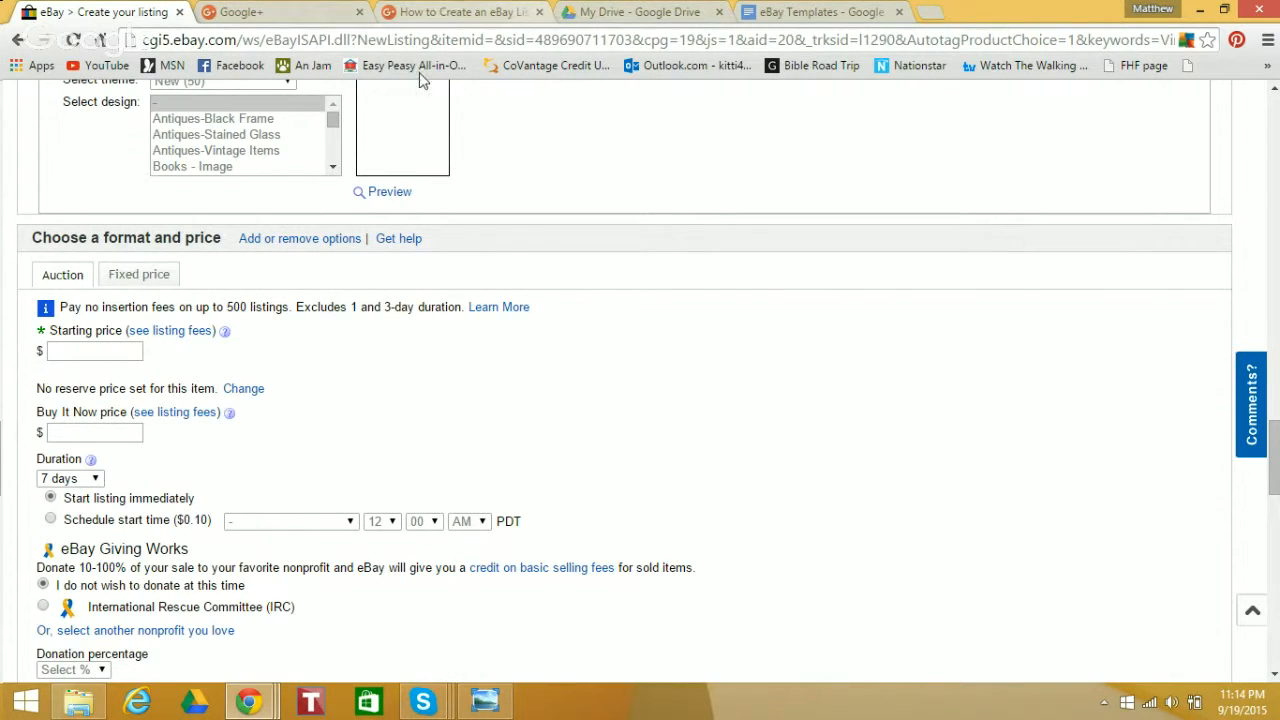
Open the eBay home page in the browser tab that holds the eBay Templates document
click(815, 10)
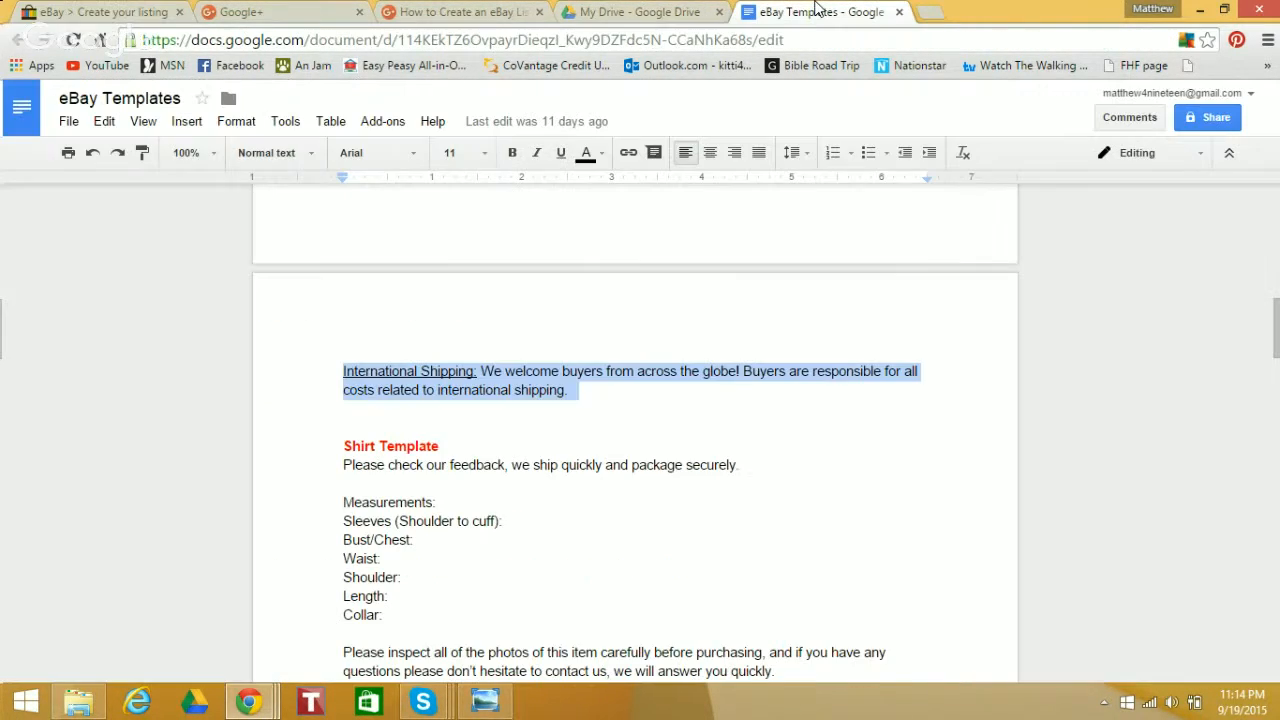
click(718, 45)
text(ebay)
key(Return)
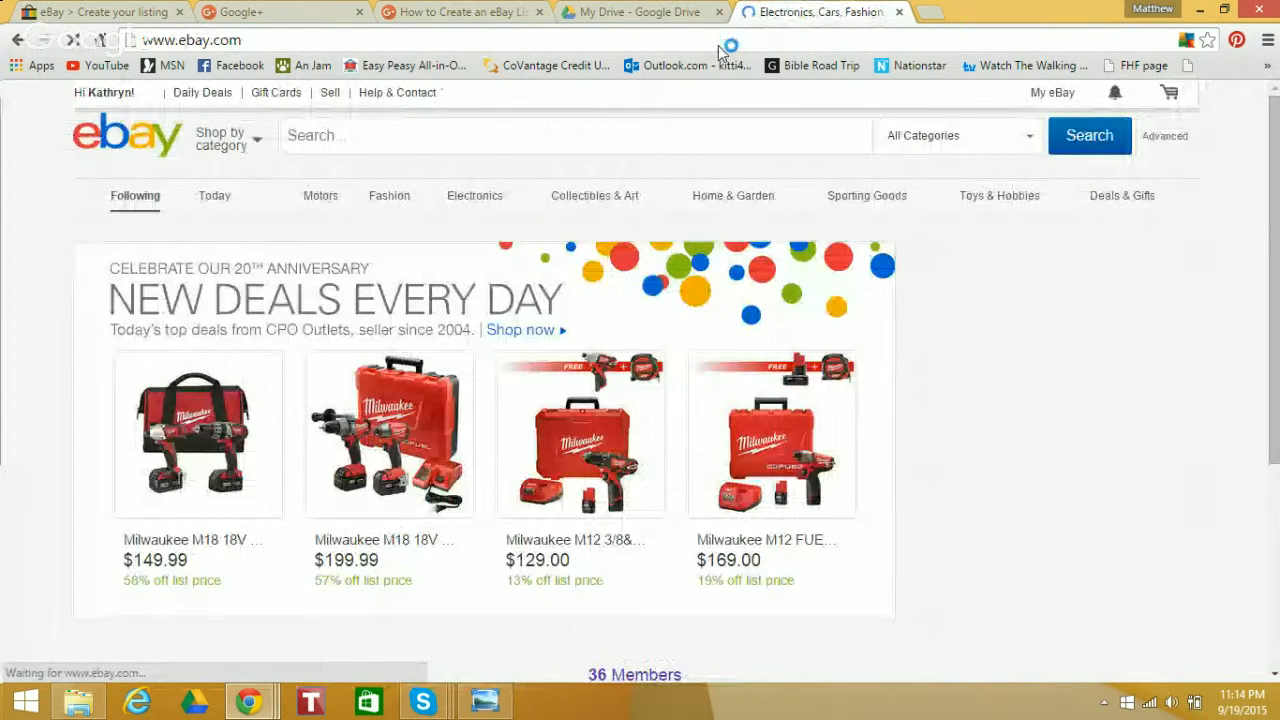
Search eBay for "Vinyl Record Black and White By the Peter Pan Singers and Players"
click(560, 134)
text(Vi)
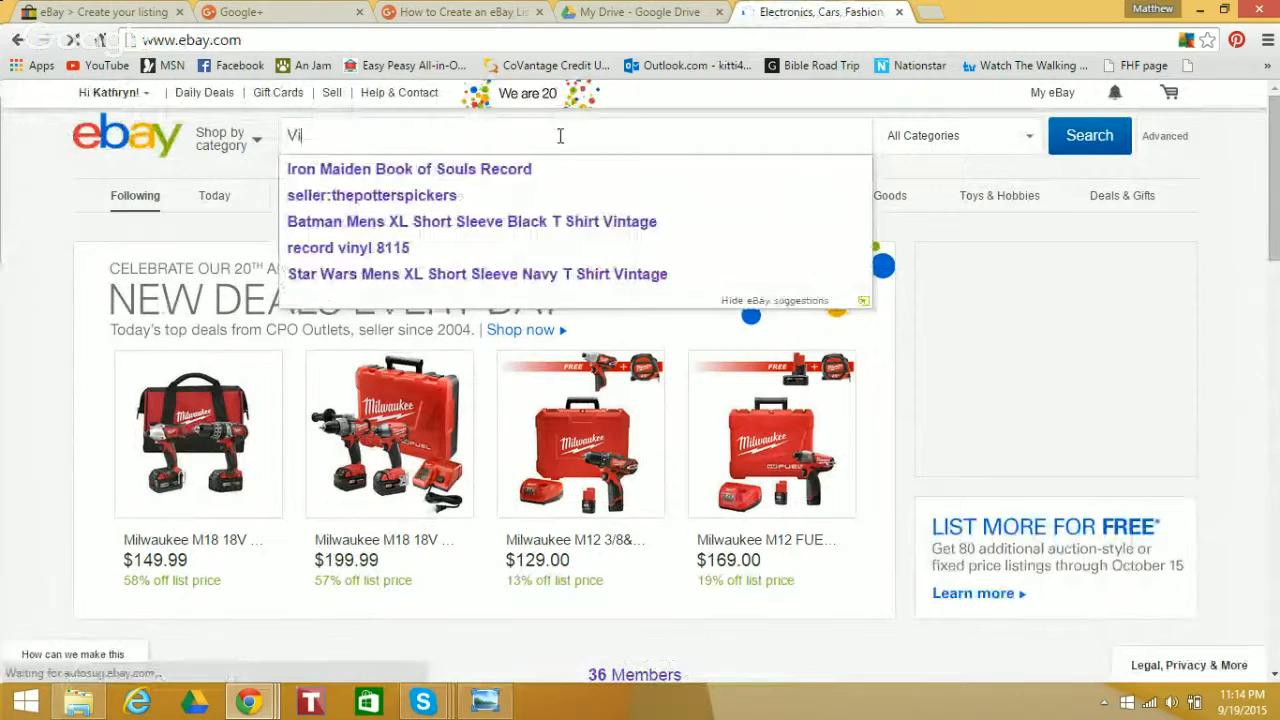
text(nyl )
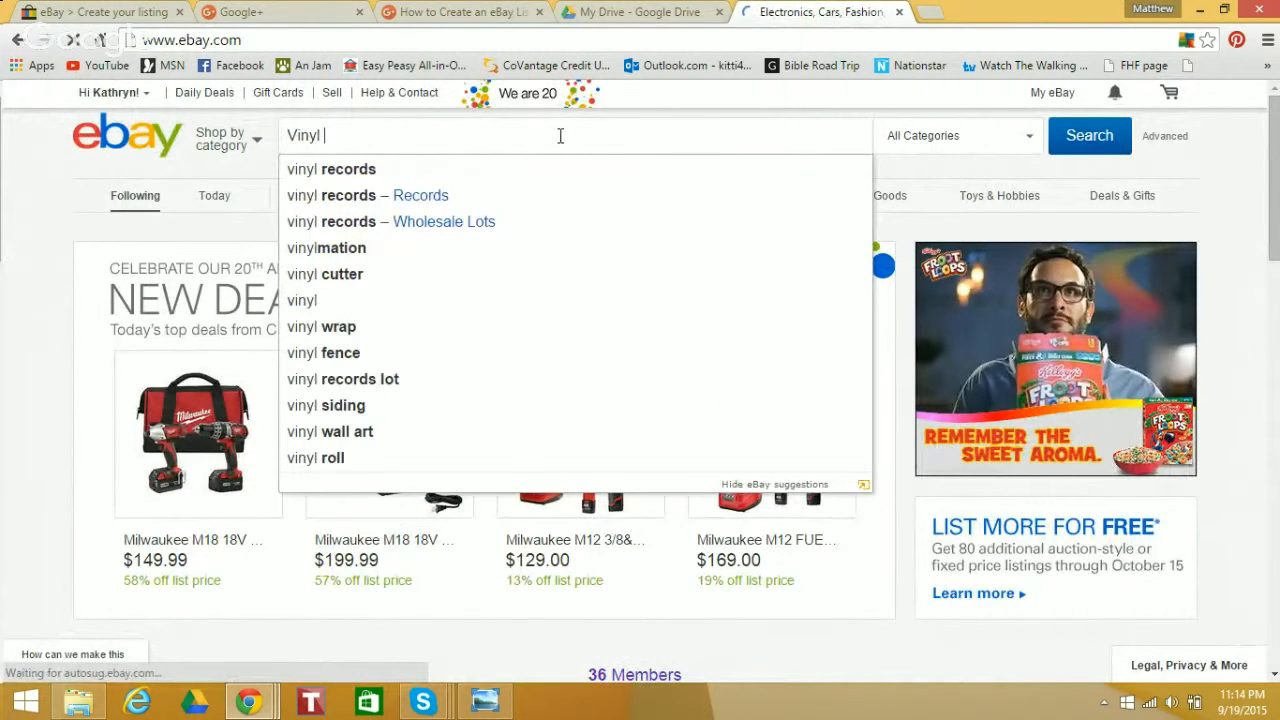
text(Record Black)
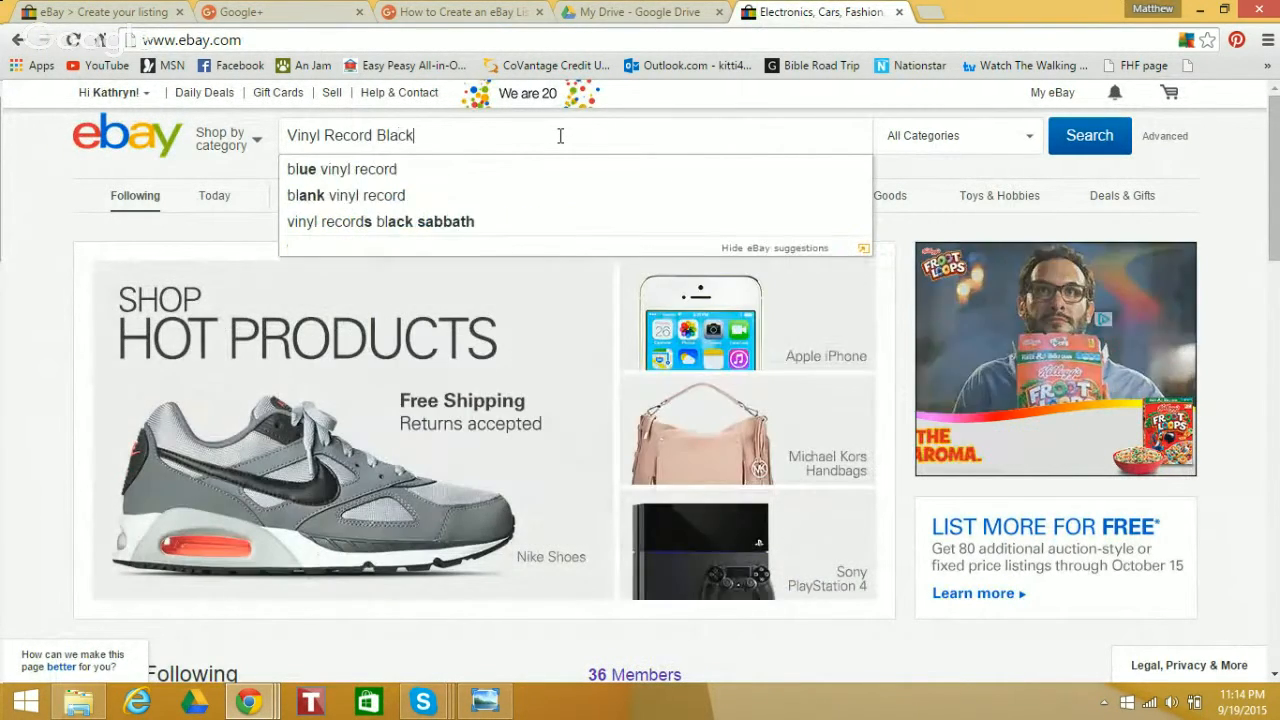
text( and White)
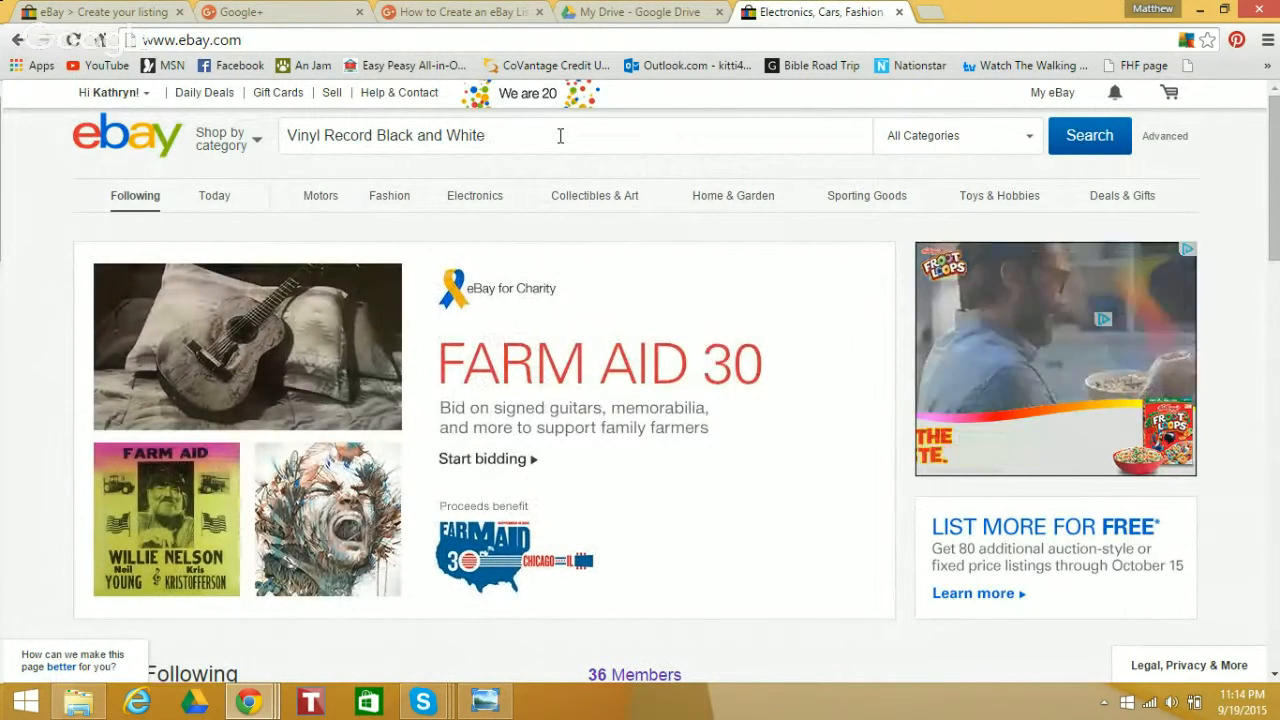
text(By the P)
key(BackSpace)
key(BackSpace)
key(BackSpace)
text(he Peter Pa)
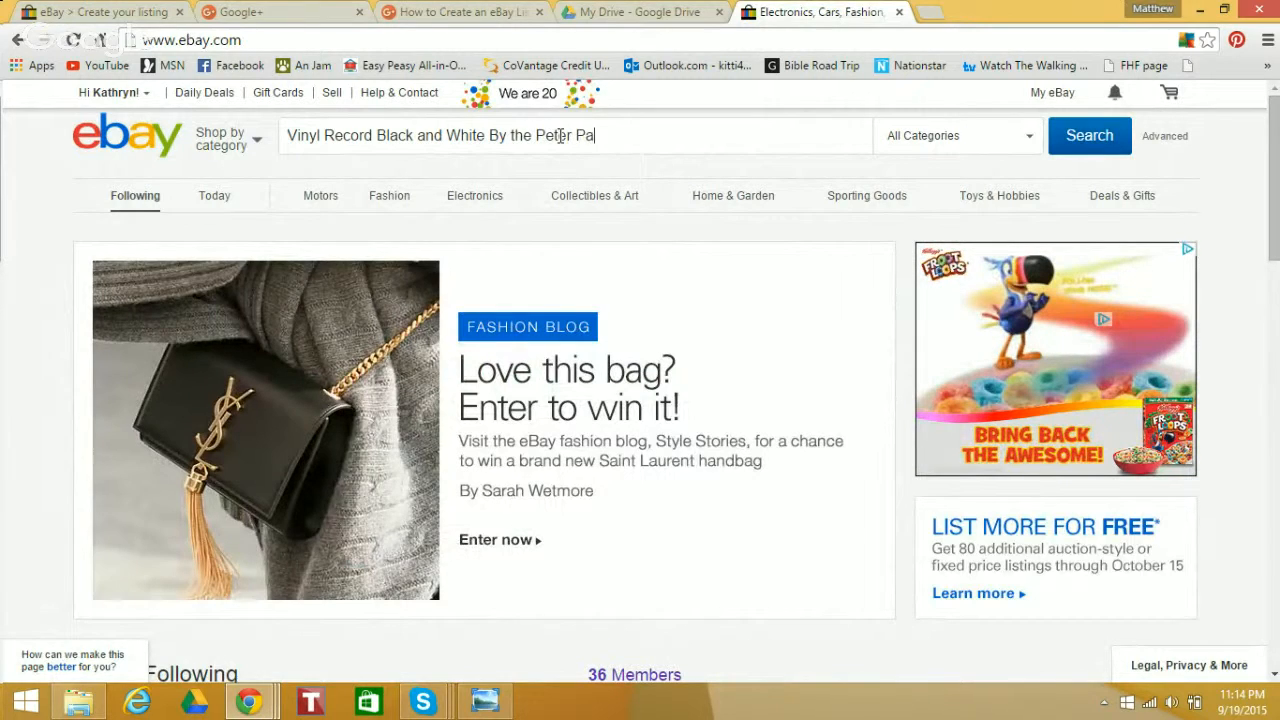
text(n Sing)
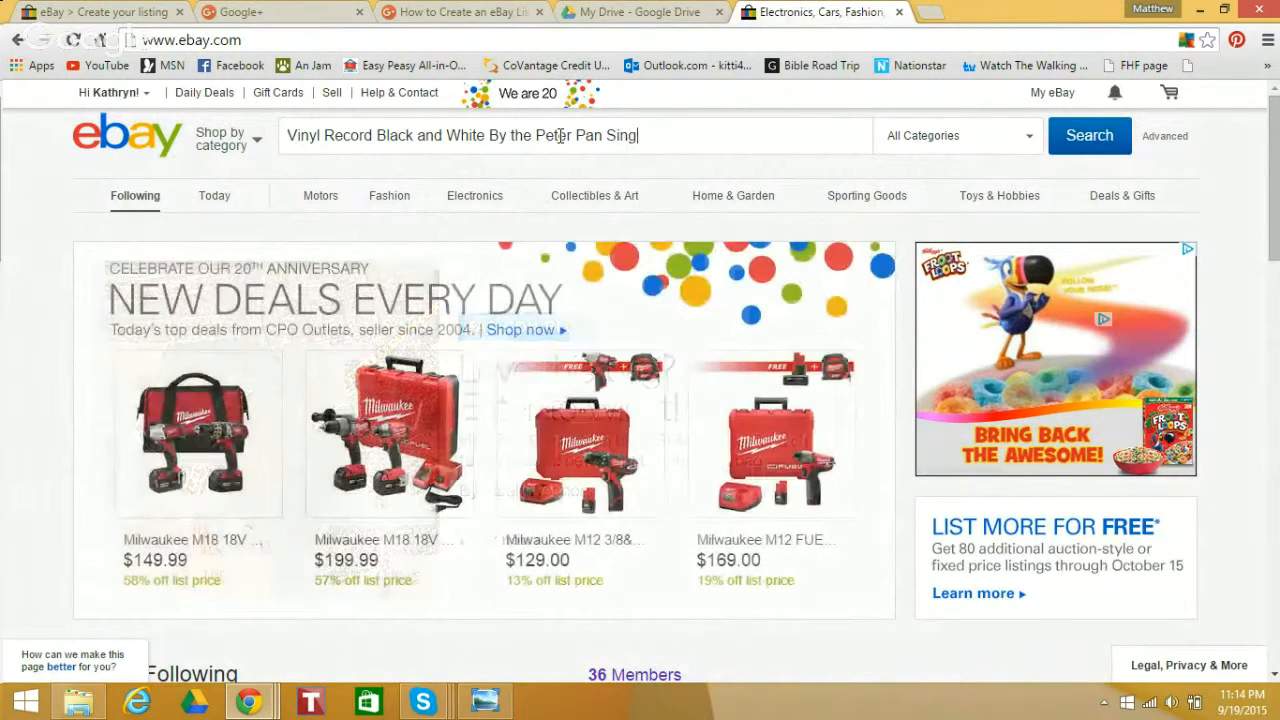
text(ers and Play)
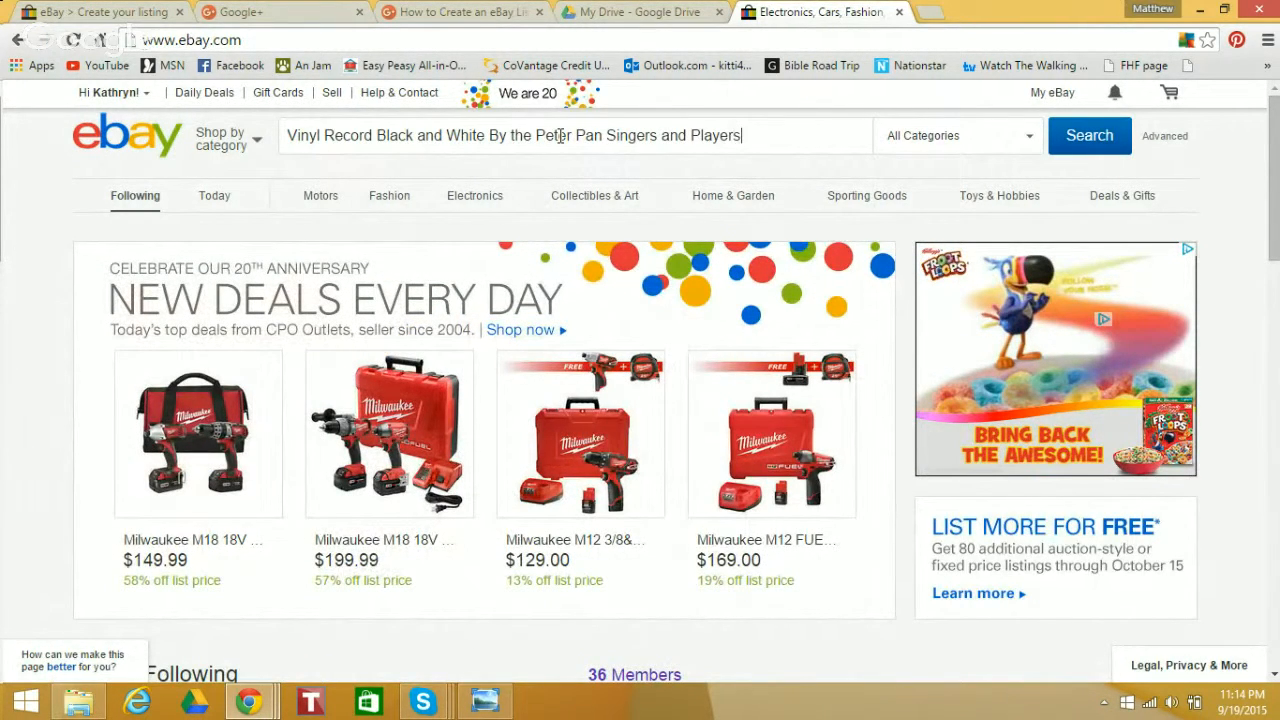
text(ers)
key(Return)
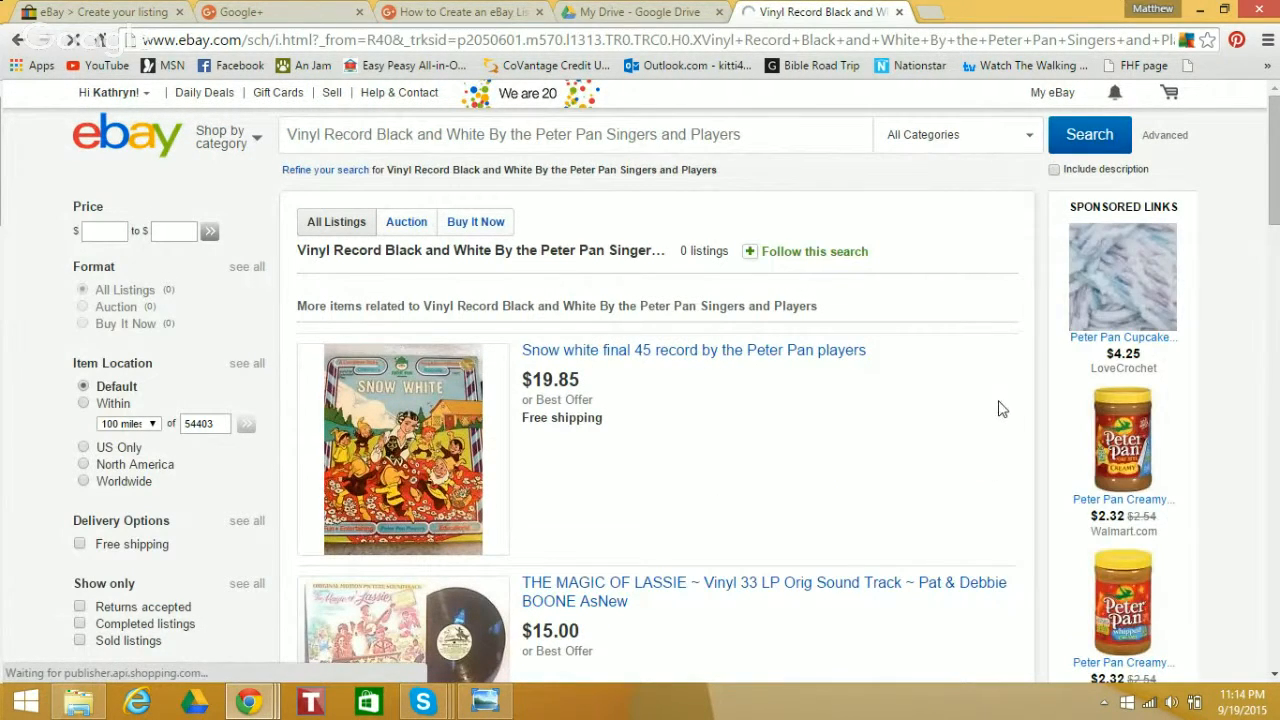
Check the search results with the Returns accepted, Completed listings and Sold listings filters, and clear the filters again
drag(1274, 170, 1276, 206)
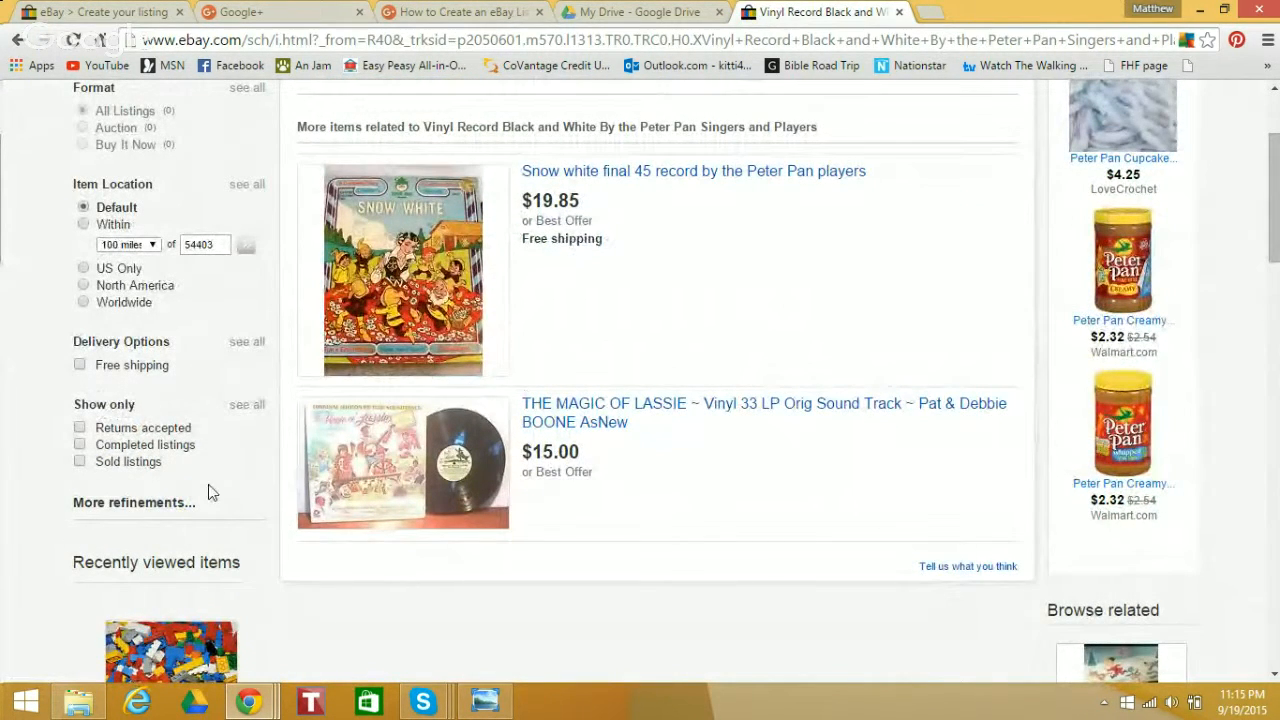
click(79, 427)
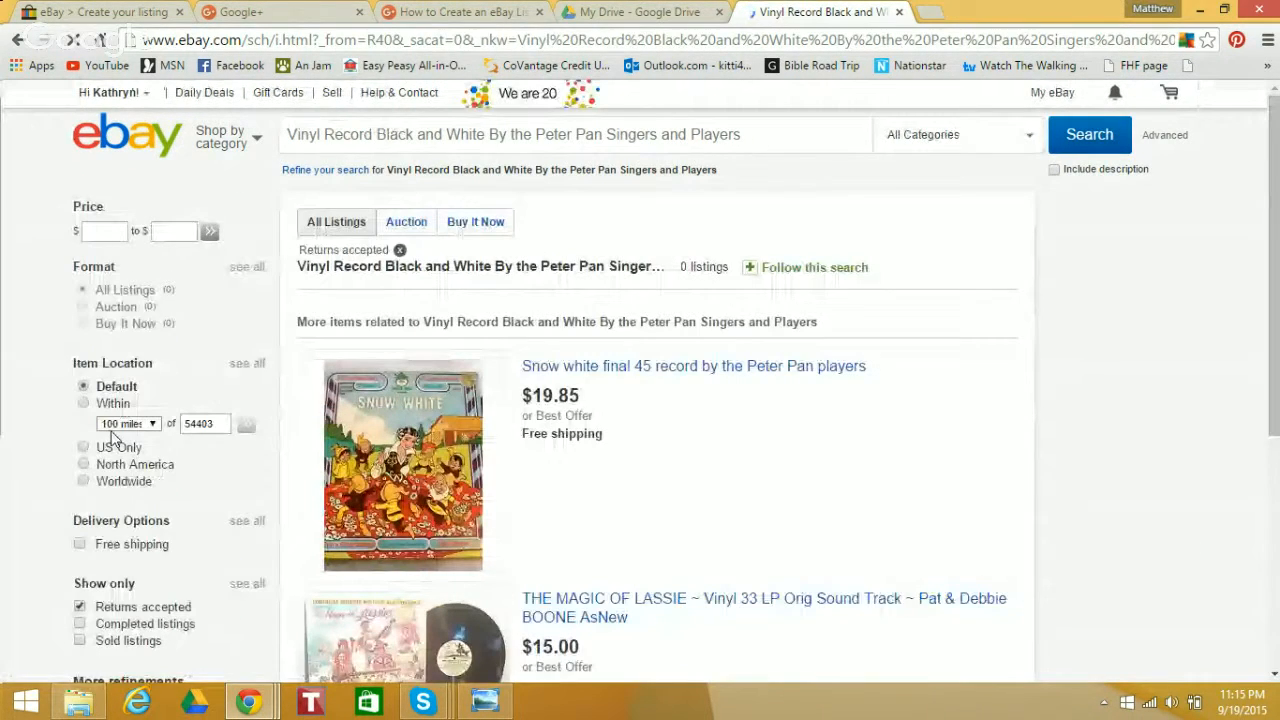
click(78, 621)
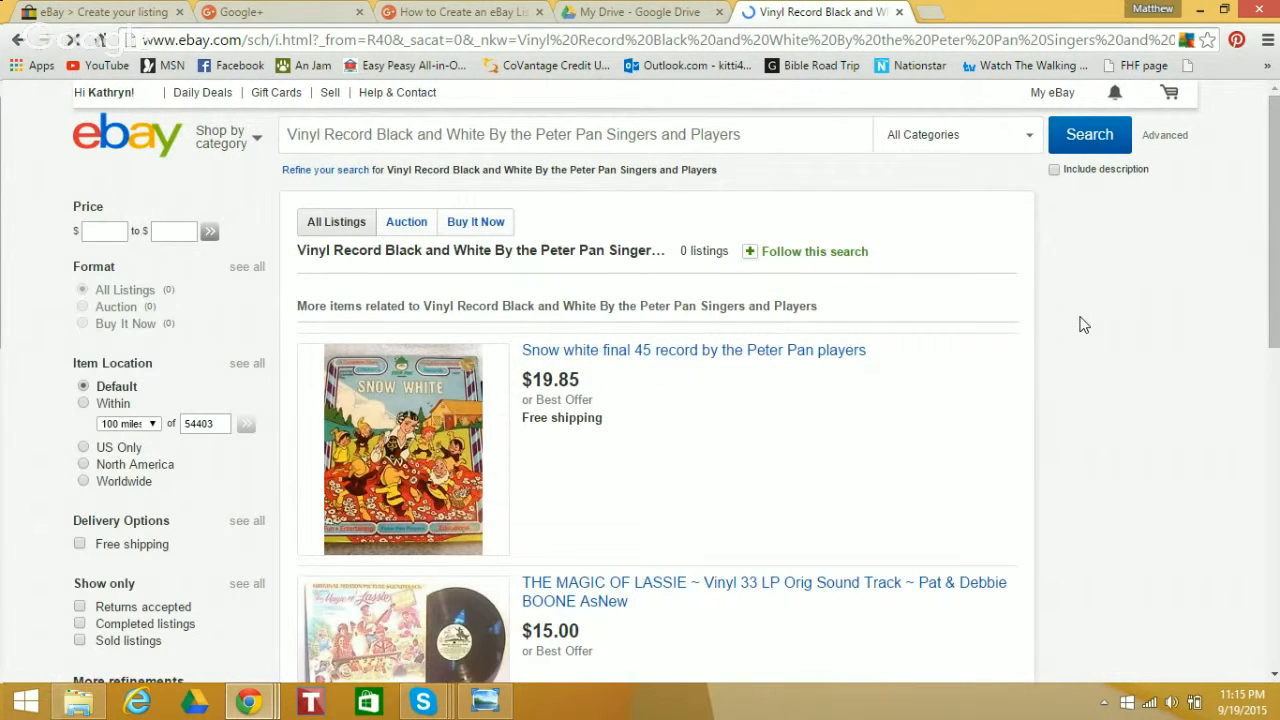
drag(1277, 205, 1278, 257)
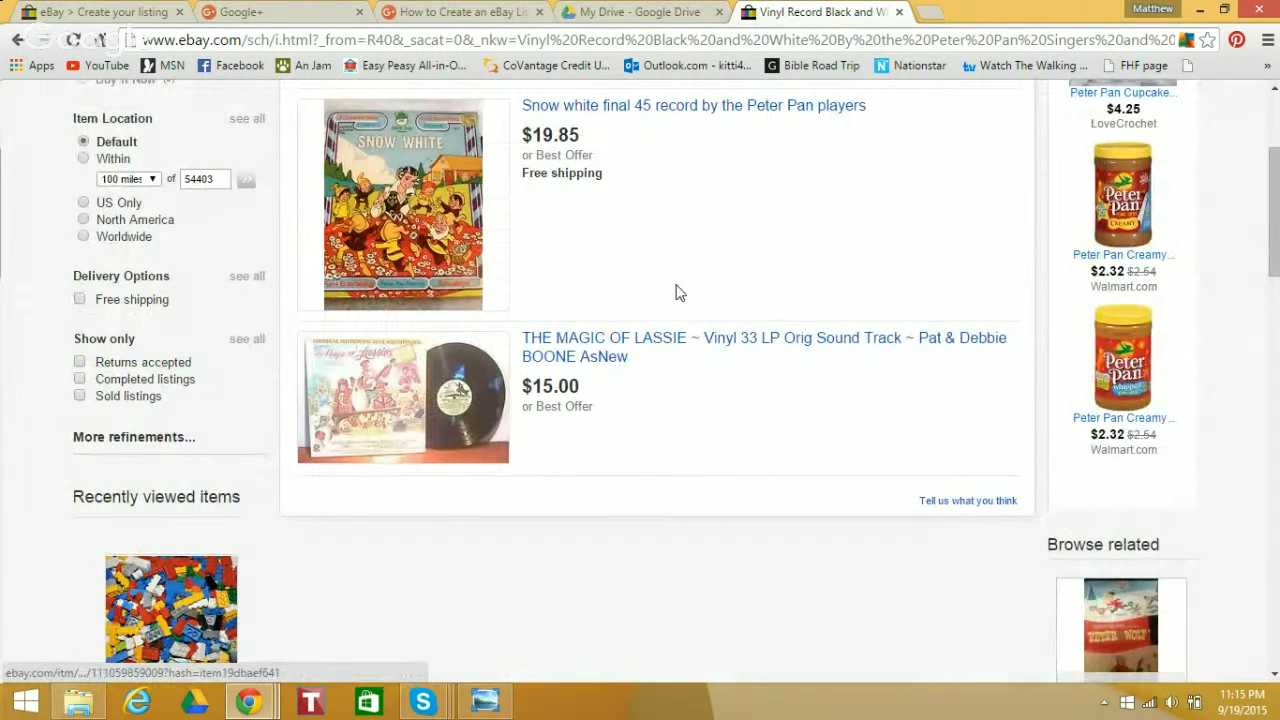
drag(1277, 230, 1277, 234)
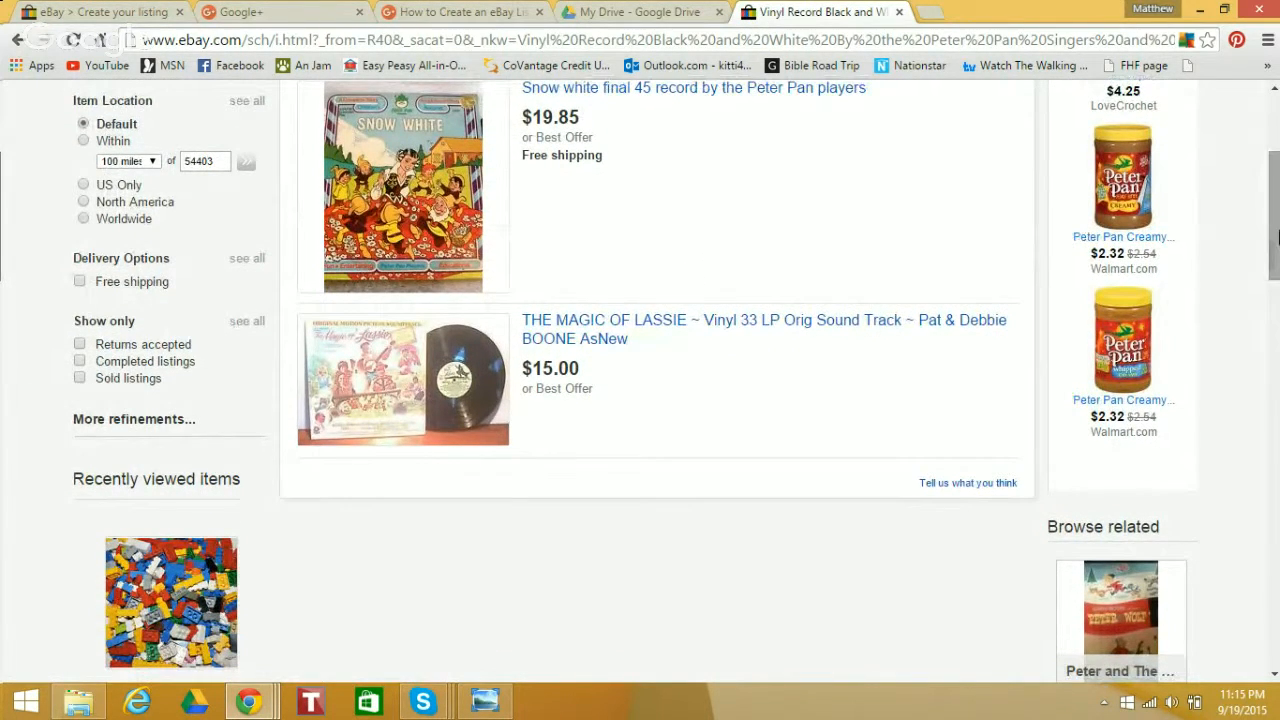
click(79, 362)
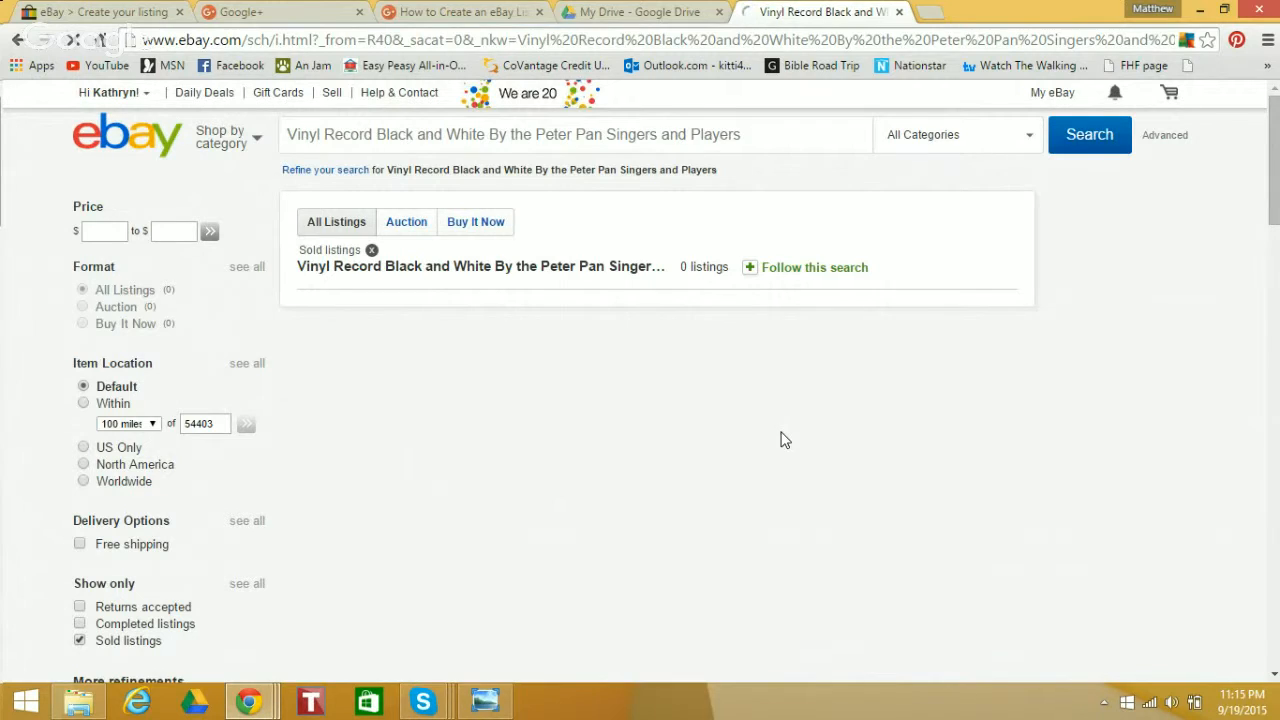
click(80, 641)
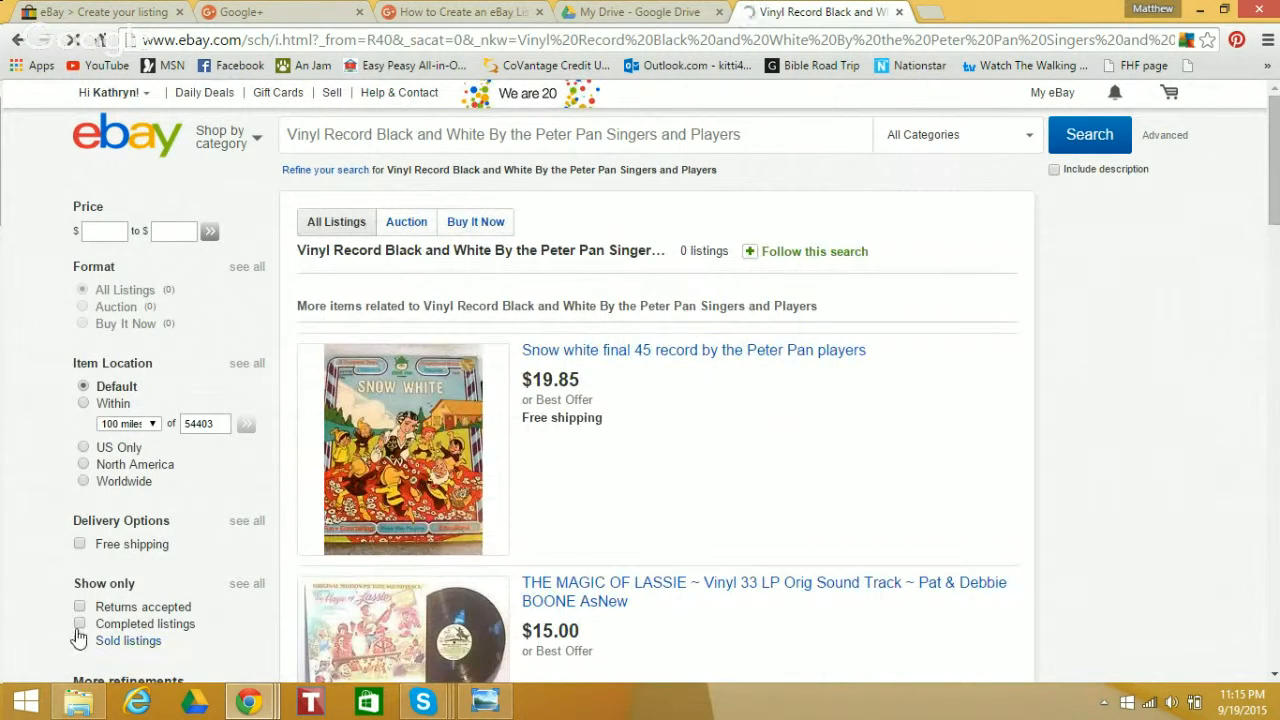
click(79, 625)
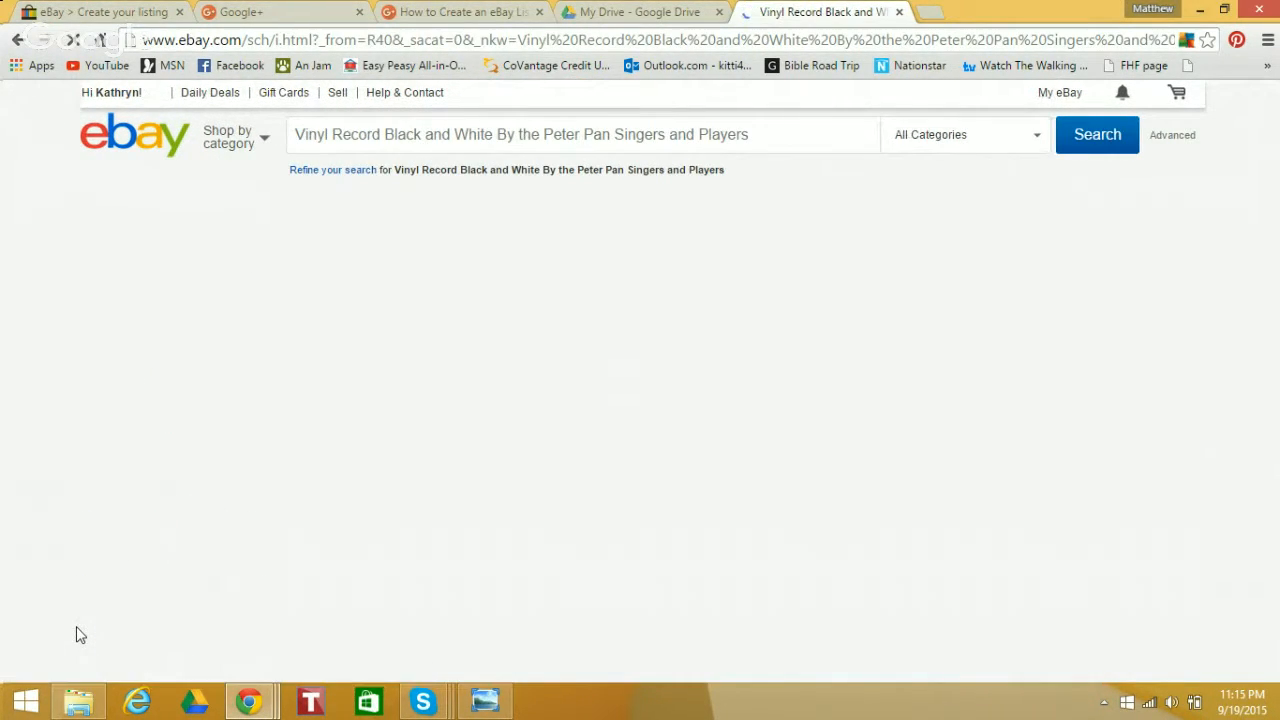
click(77, 627)
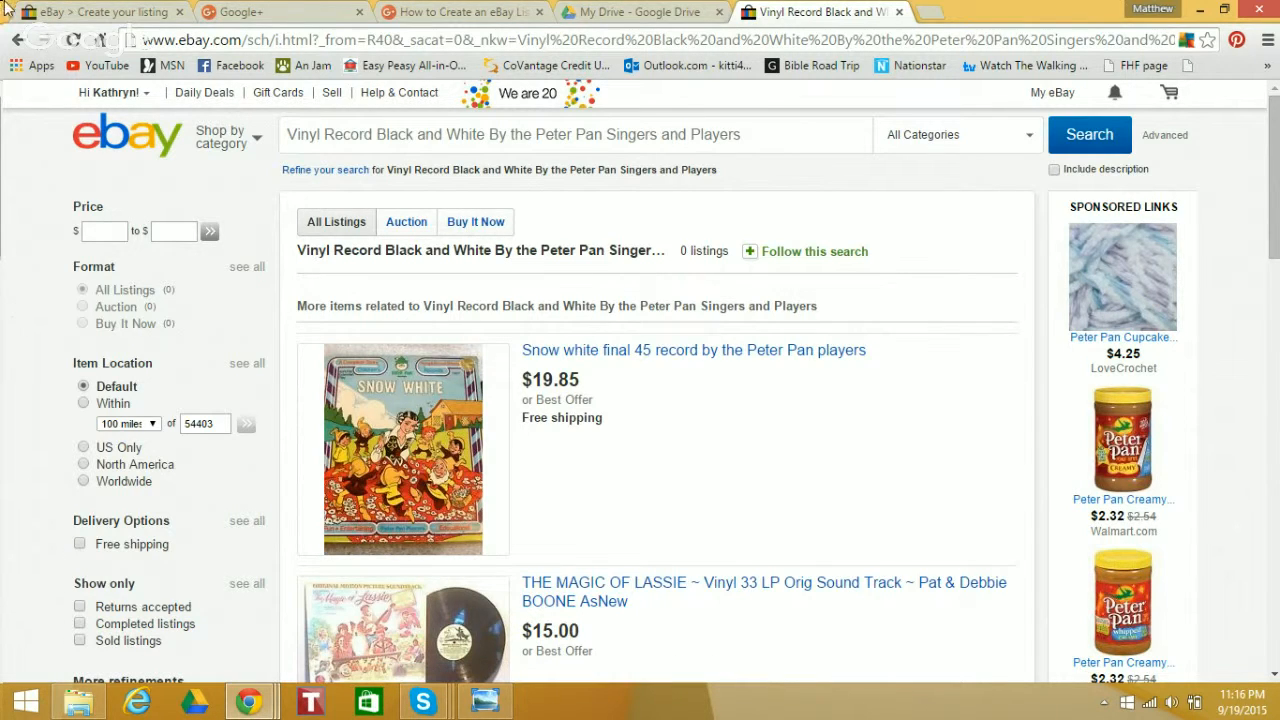
click(93, 8)
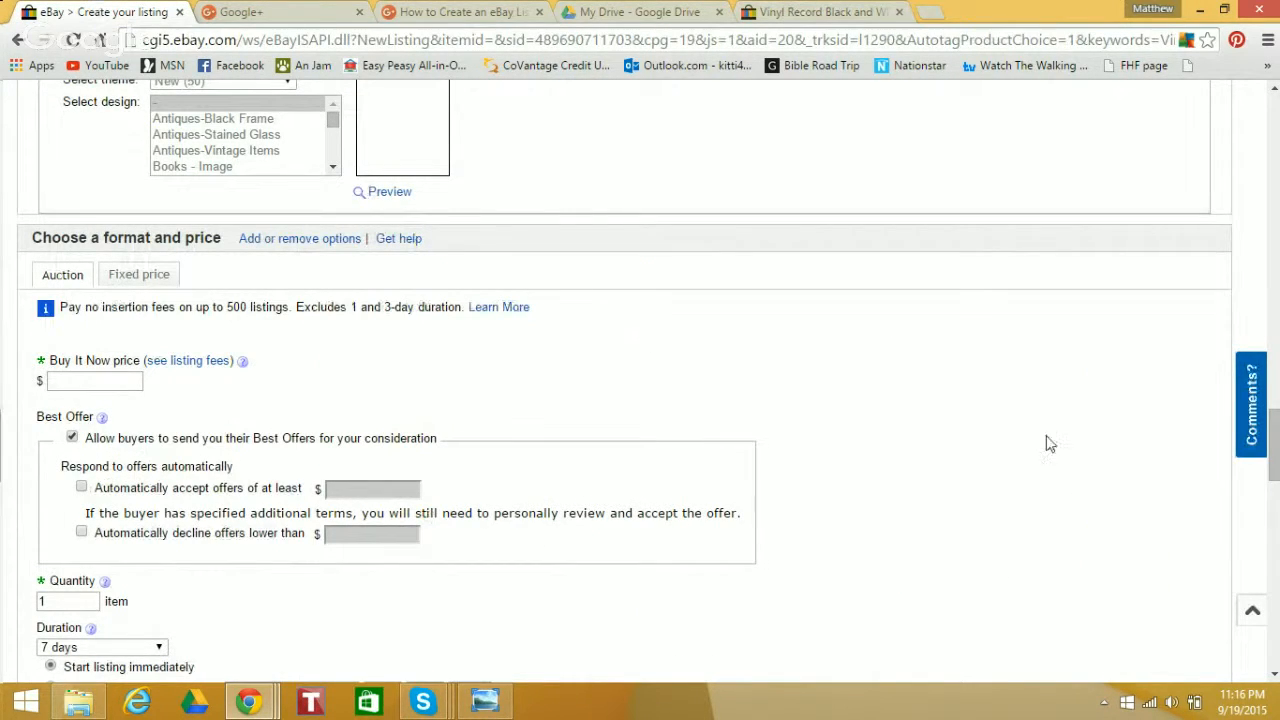
drag(1277, 458, 1277, 449)
Switch to the eBay search results and search for "Vinyl Record Jazz" instead
click(822, 11)
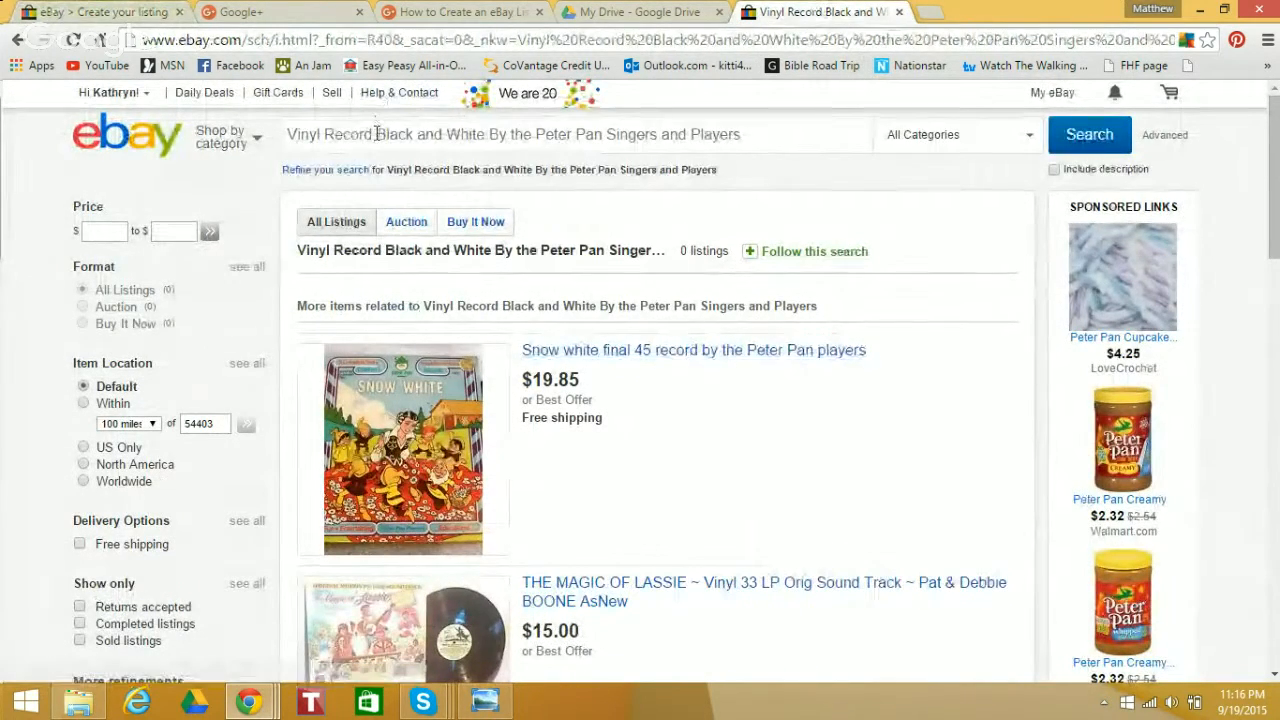
drag(375, 134, 928, 121)
key(BackSpace)
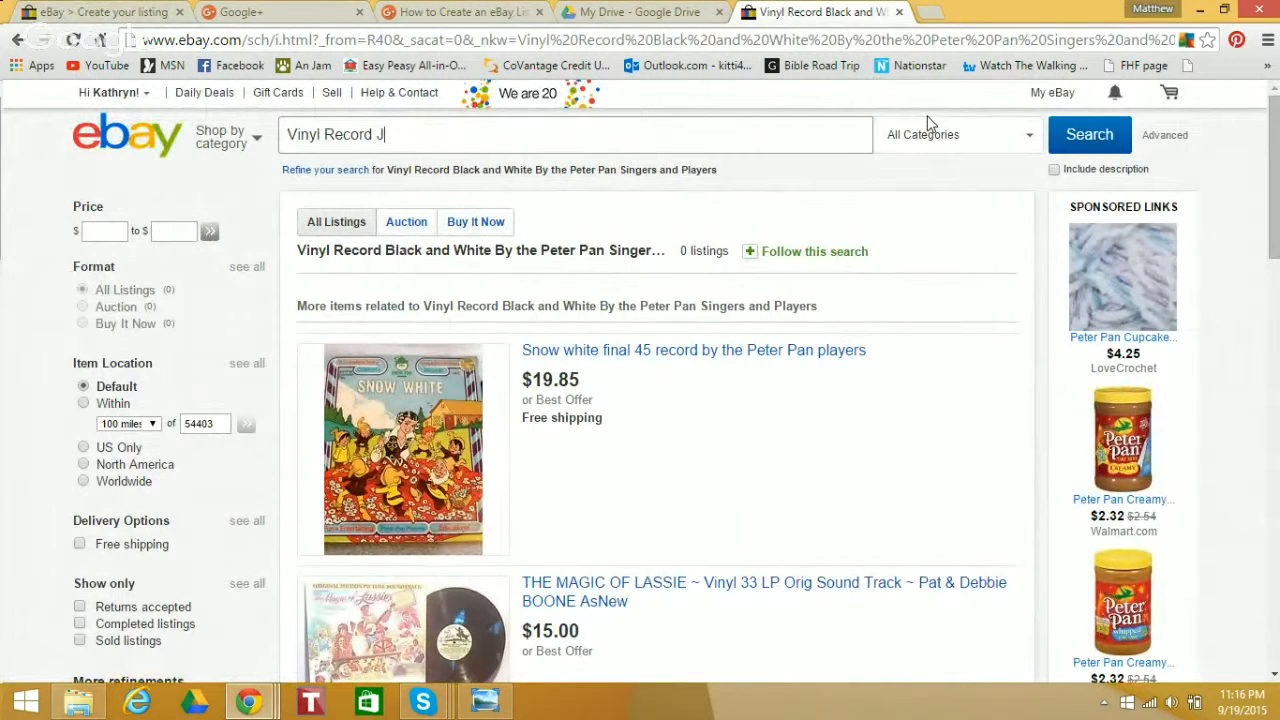
text(Jazz)
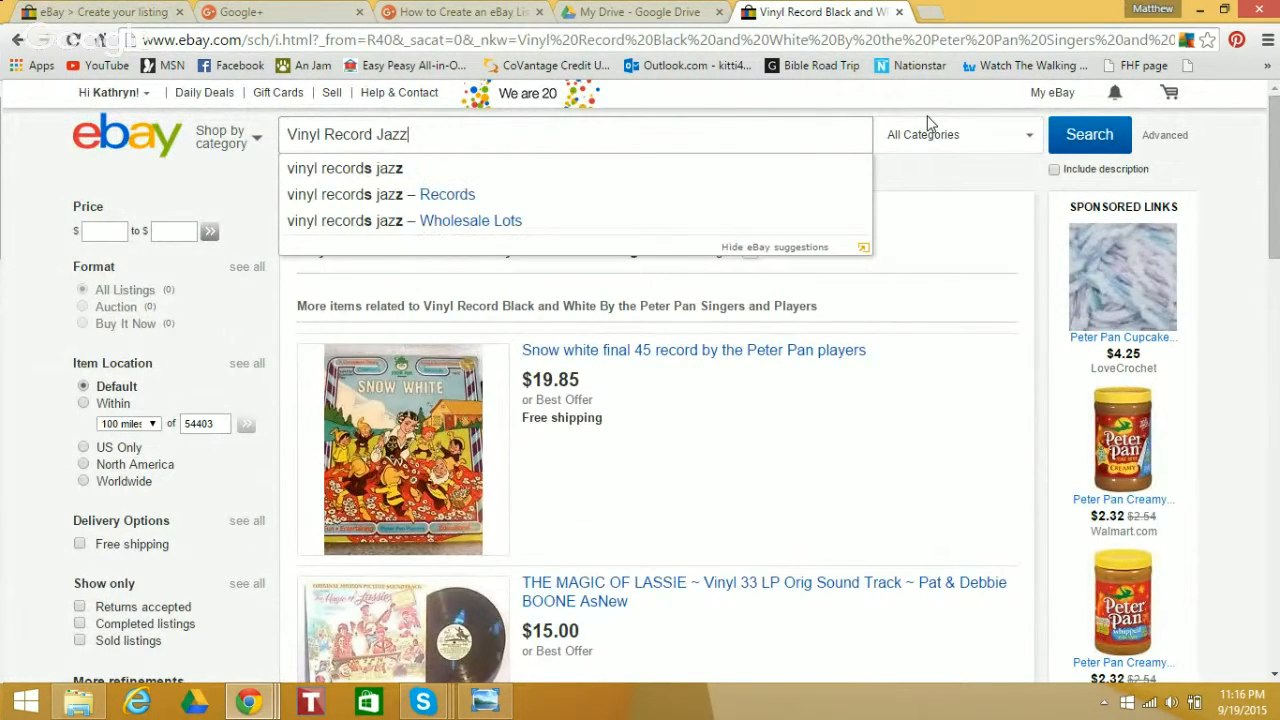
key(Return)
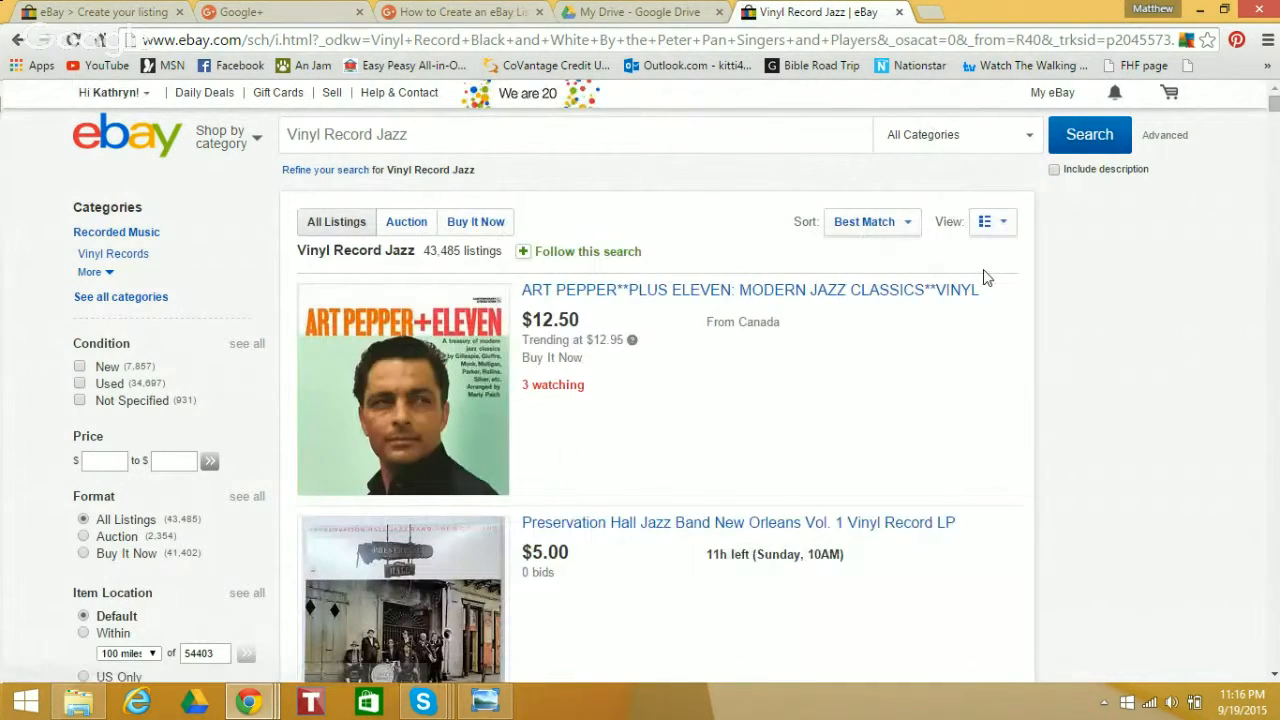
Sort the jazz record results by "Price: highest first" and look through the most expensive listings
click(906, 224)
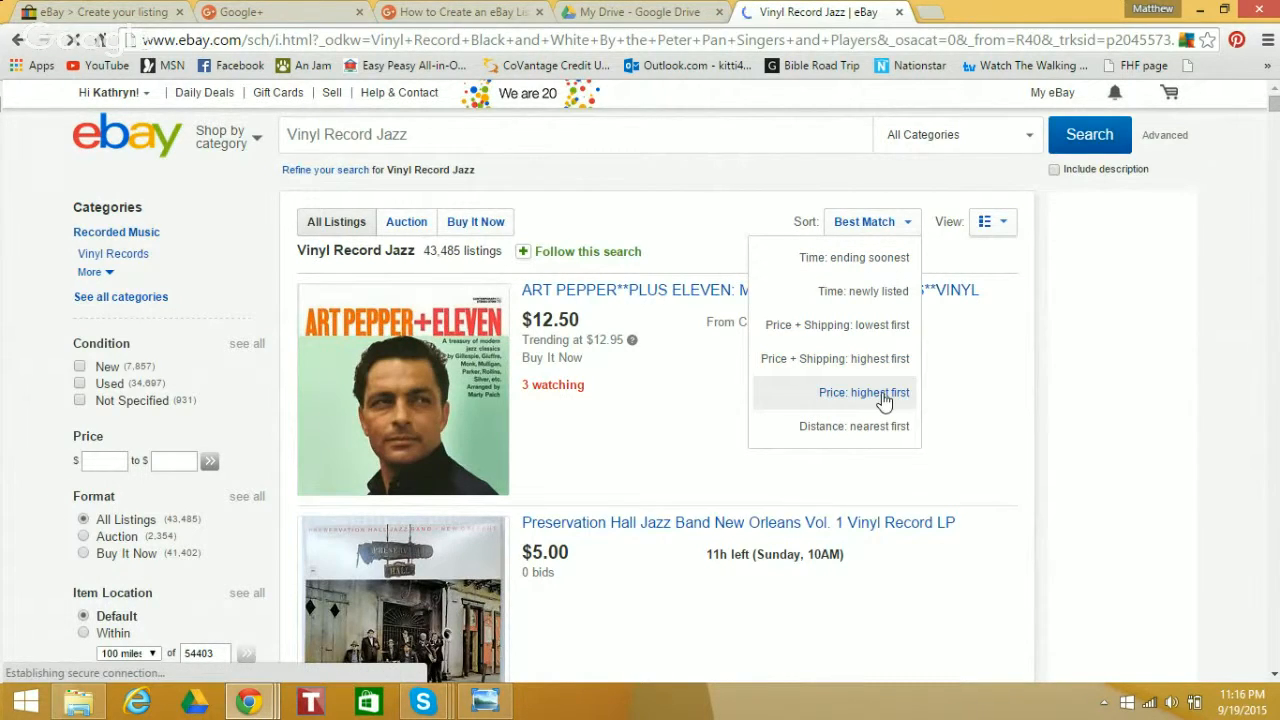
click(882, 394)
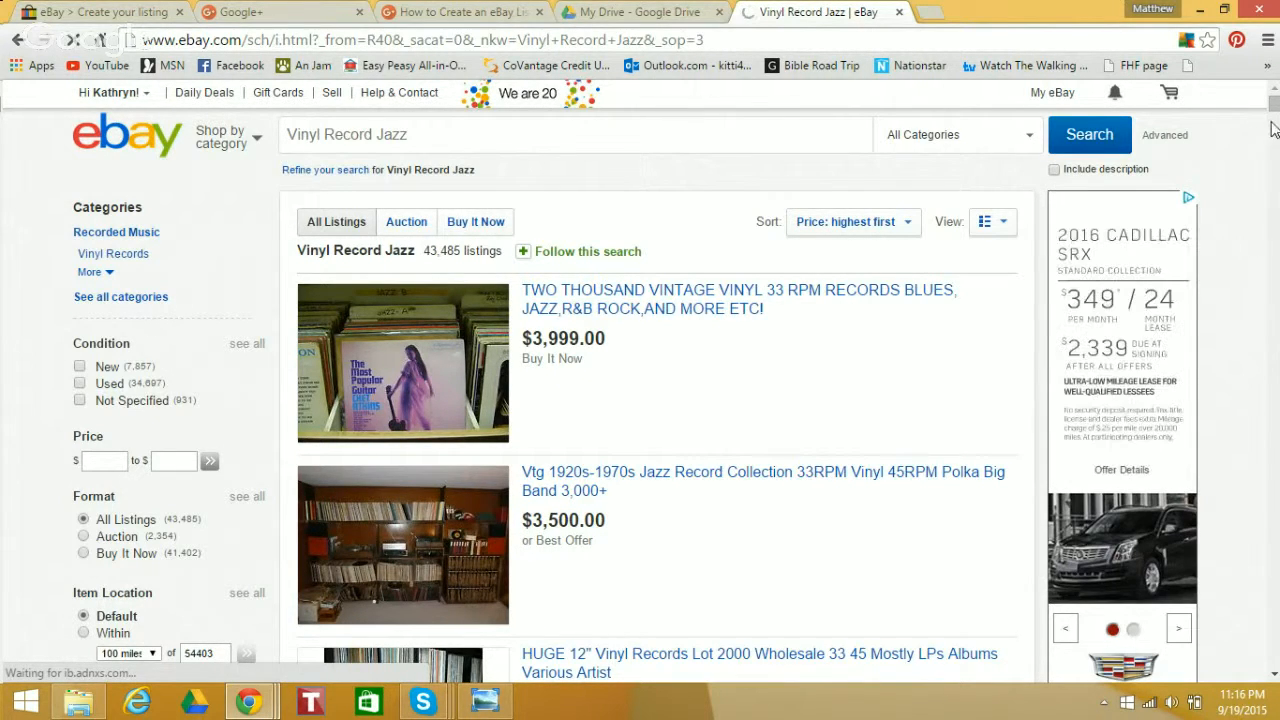
drag(1274, 112, 1275, 130)
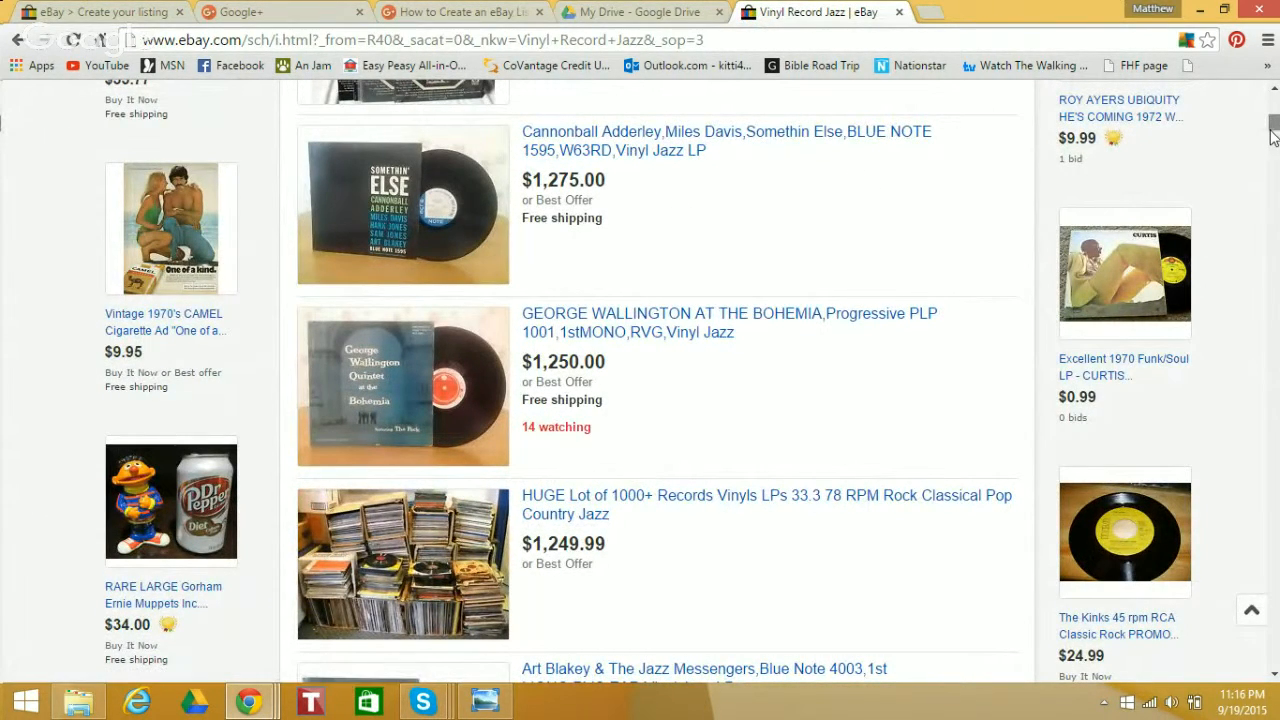
scroll(1274, 133, up, 3)
drag(1274, 133, 1274, 120)
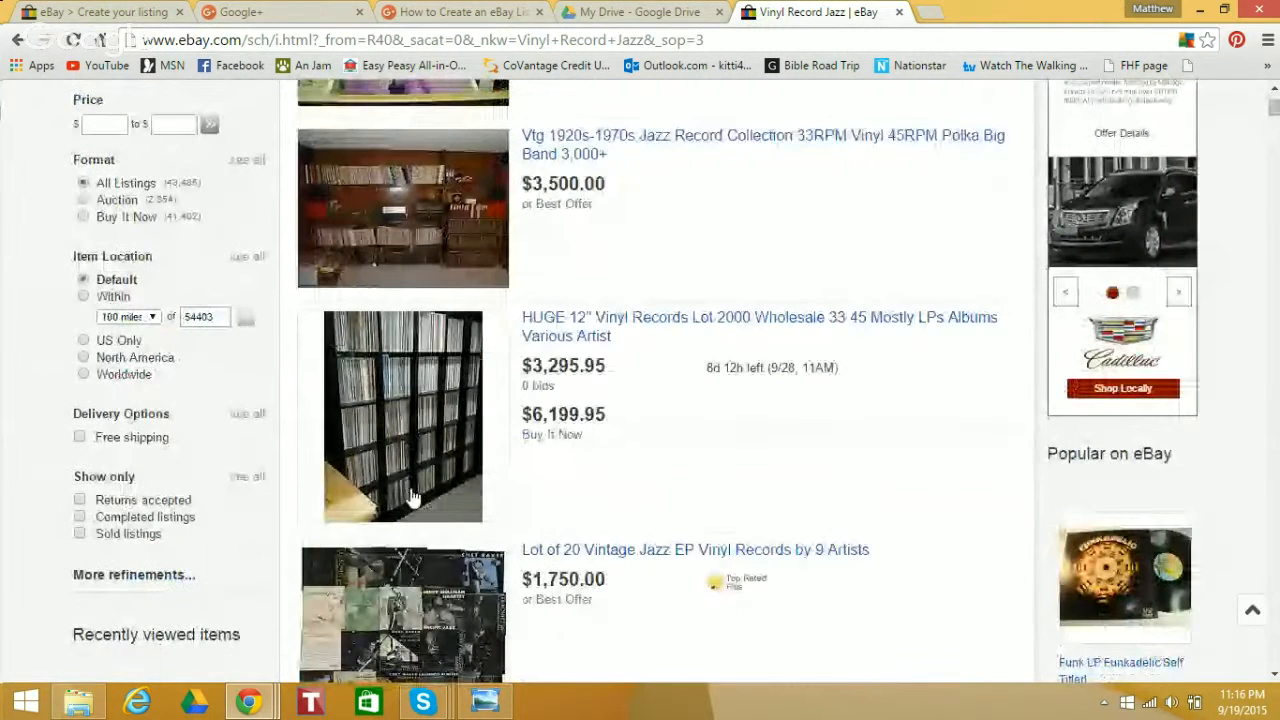
Limit the jazz record results to sold listings and review the highest prices paid
click(80, 533)
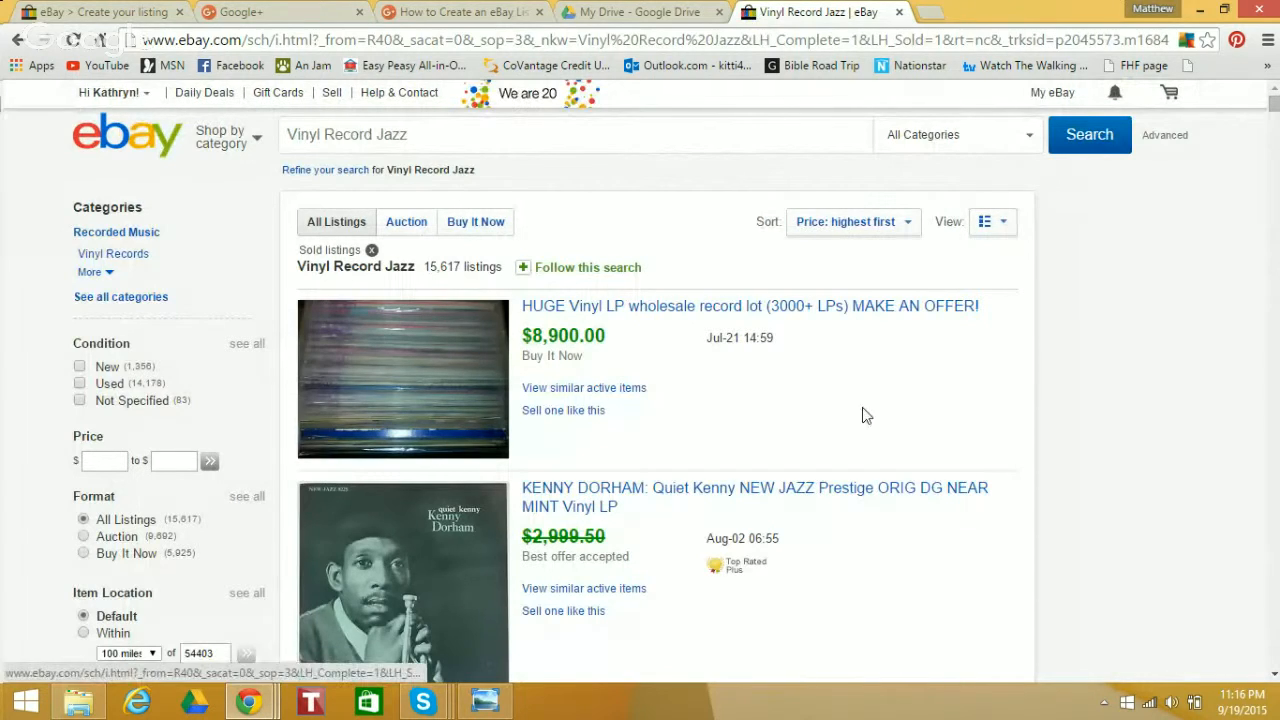
drag(1274, 108, 1274, 118)
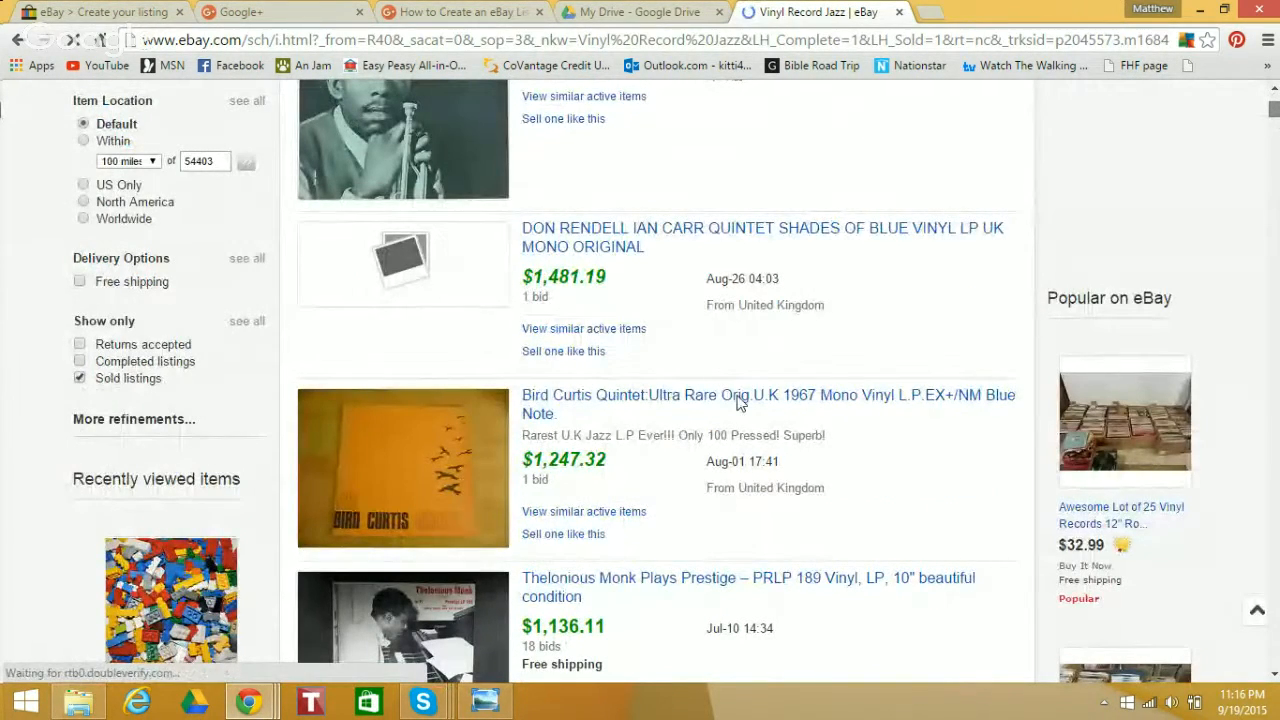
drag(646, 512, 513, 415)
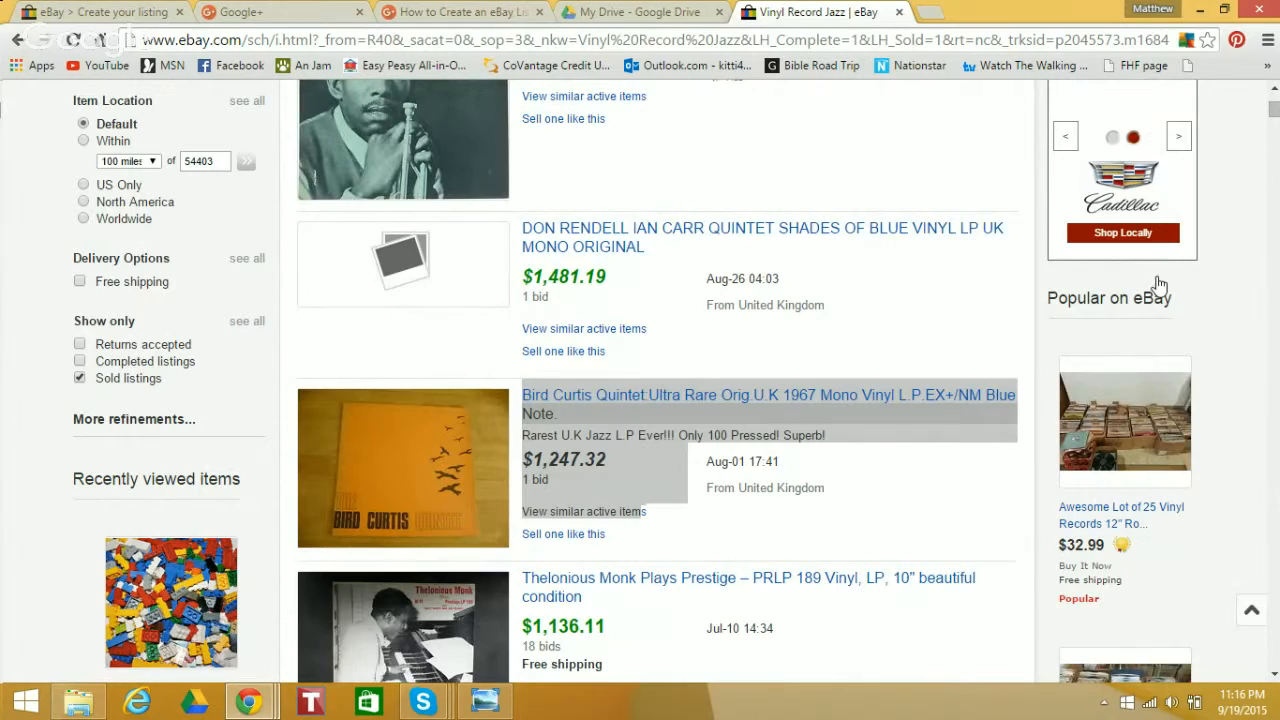
drag(1275, 110, 1276, 120)
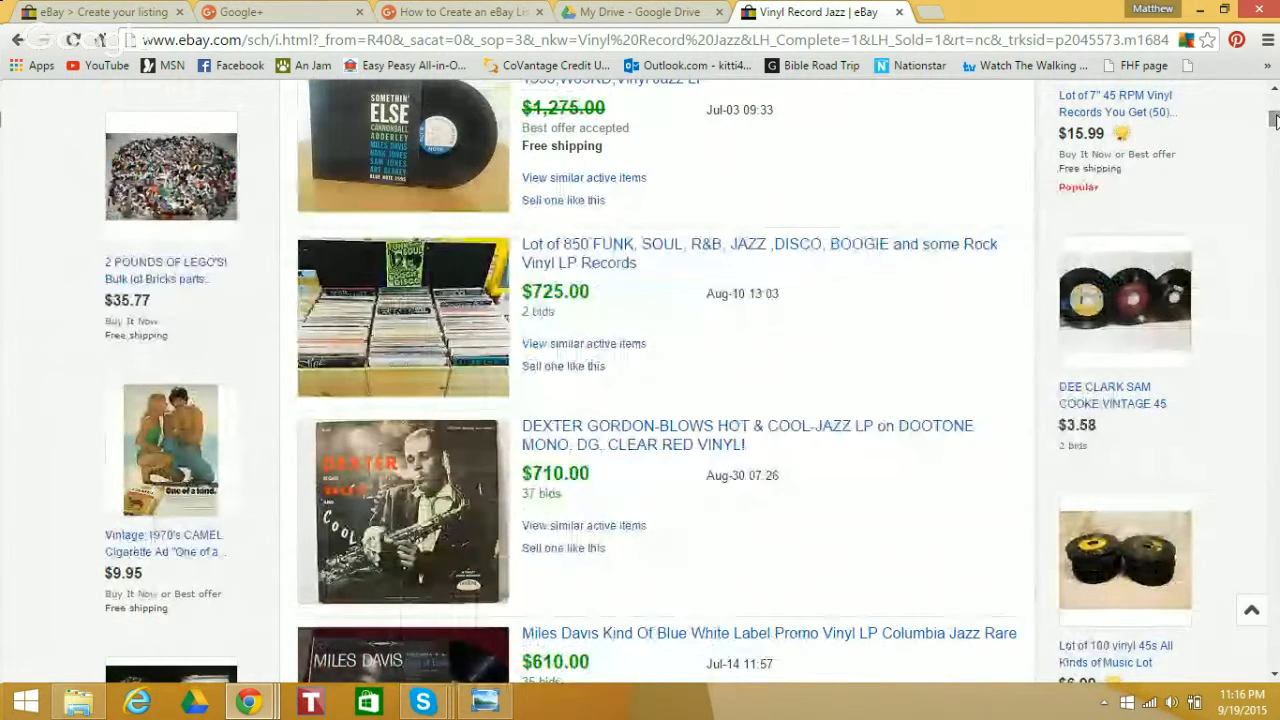
Return to the listing form, choose the Fixed price format, and set the Buy It Now price to 69.95 with Best Offer allowed
click(125, 11)
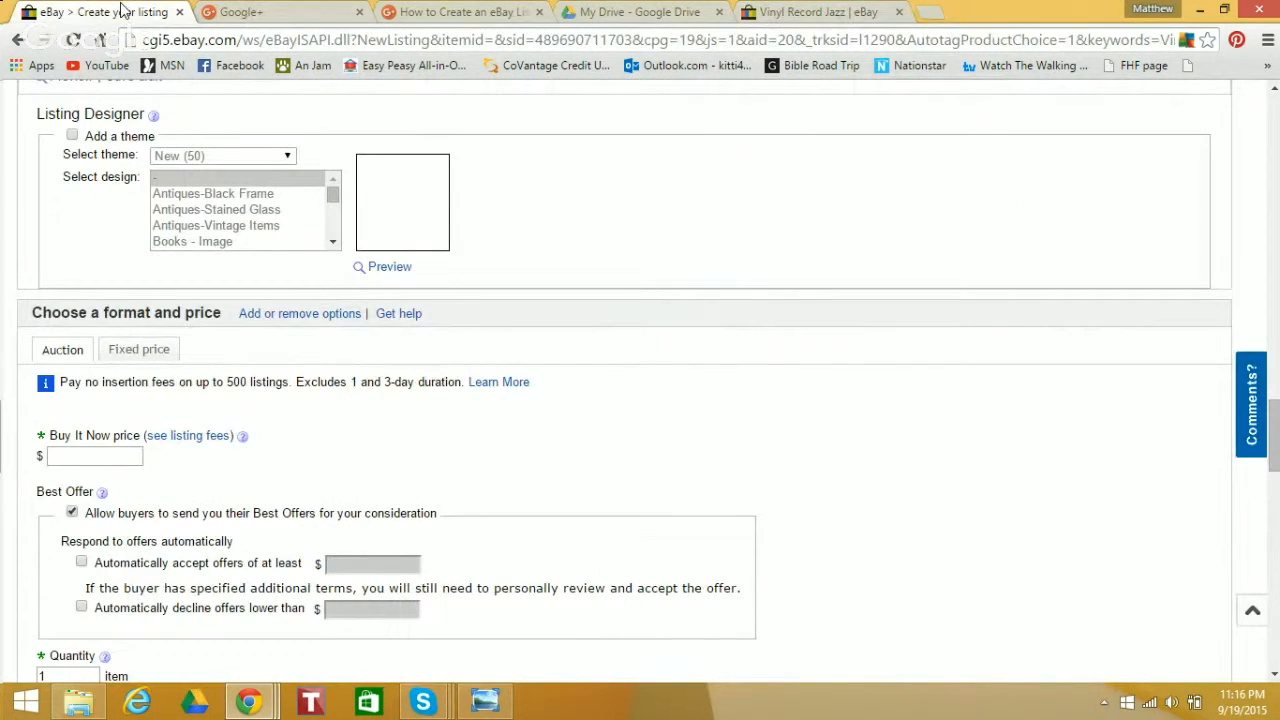
click(142, 358)
click(102, 456)
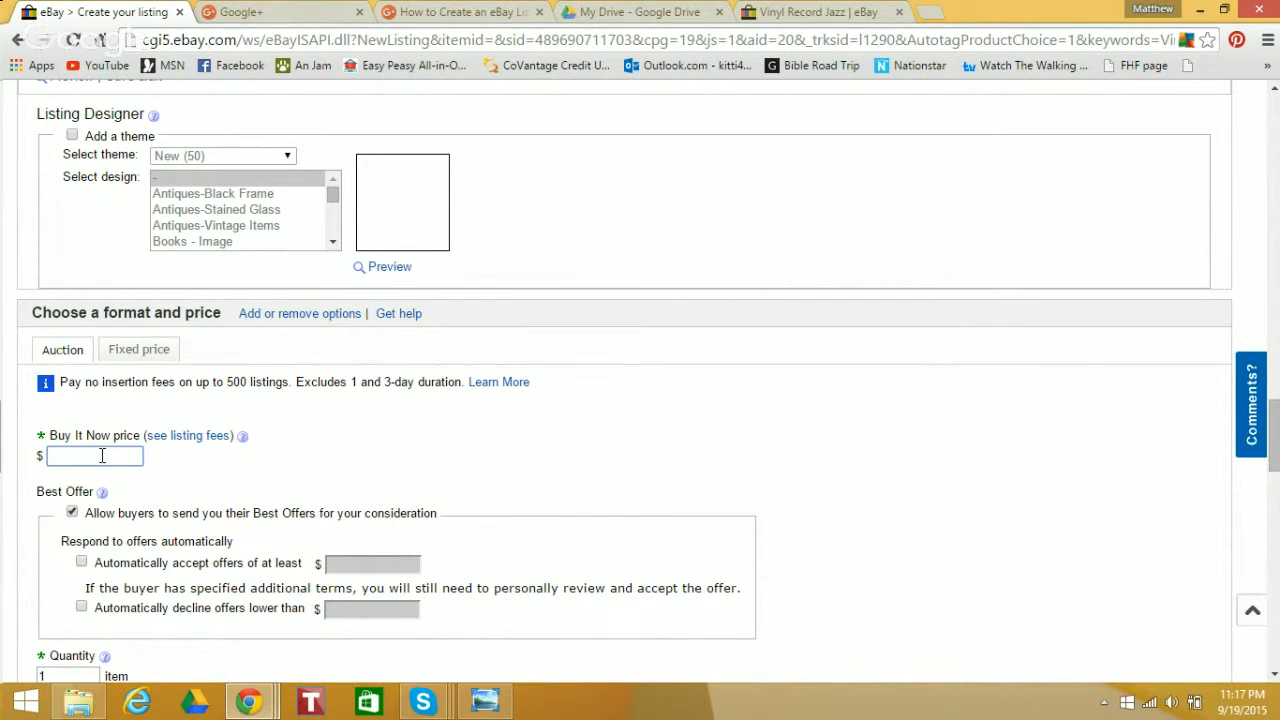
text(69.95)
click(71, 515)
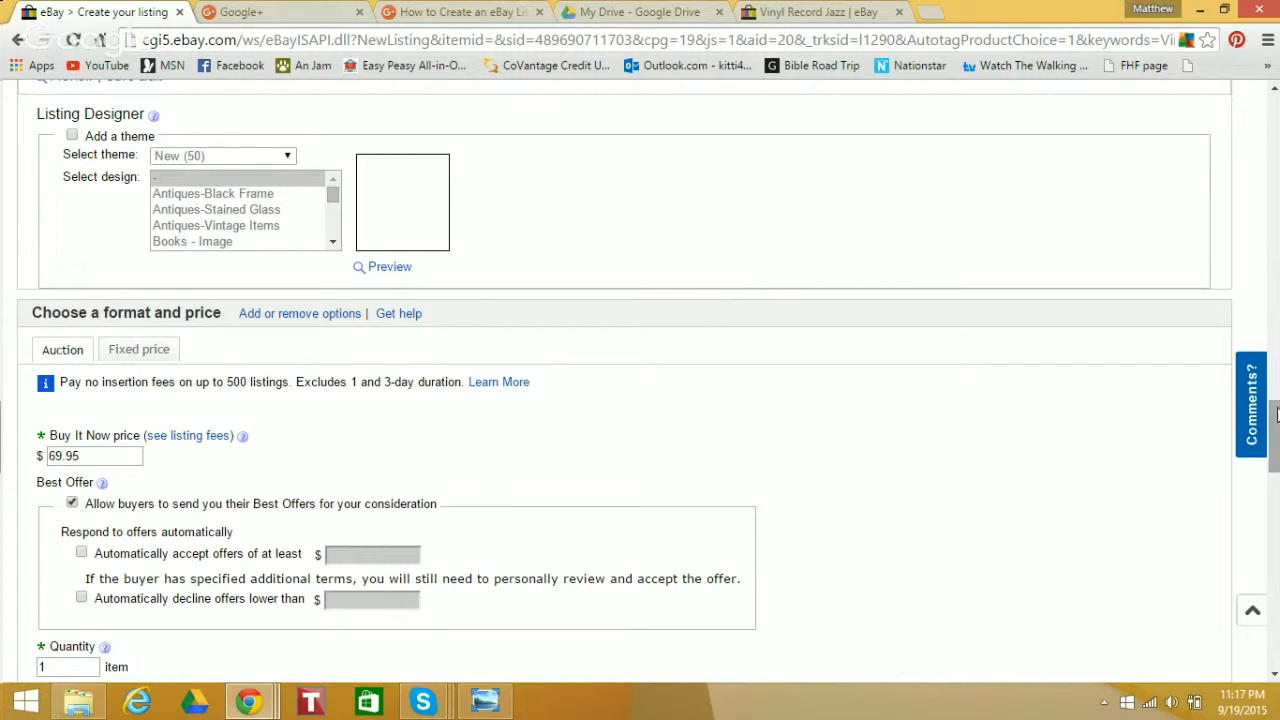
Re-enter 1 as the listing's item quantity
drag(1275, 428, 1276, 458)
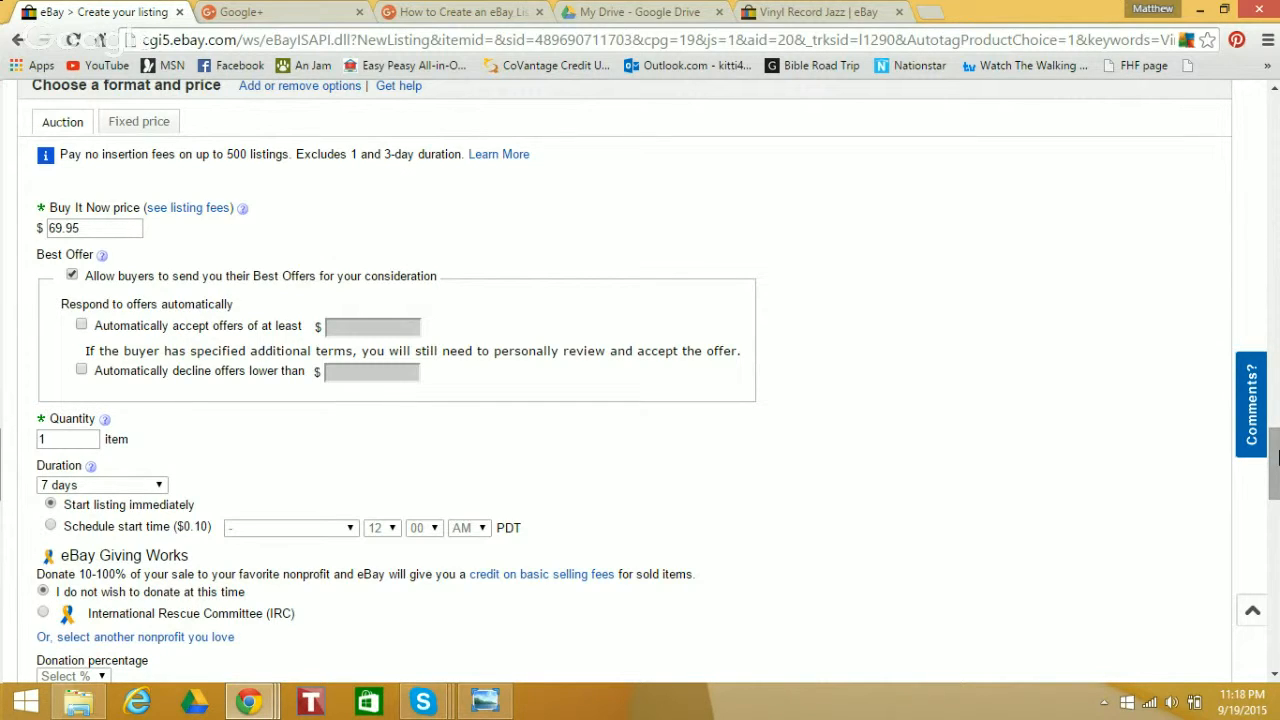
drag(1278, 457, 1278, 455)
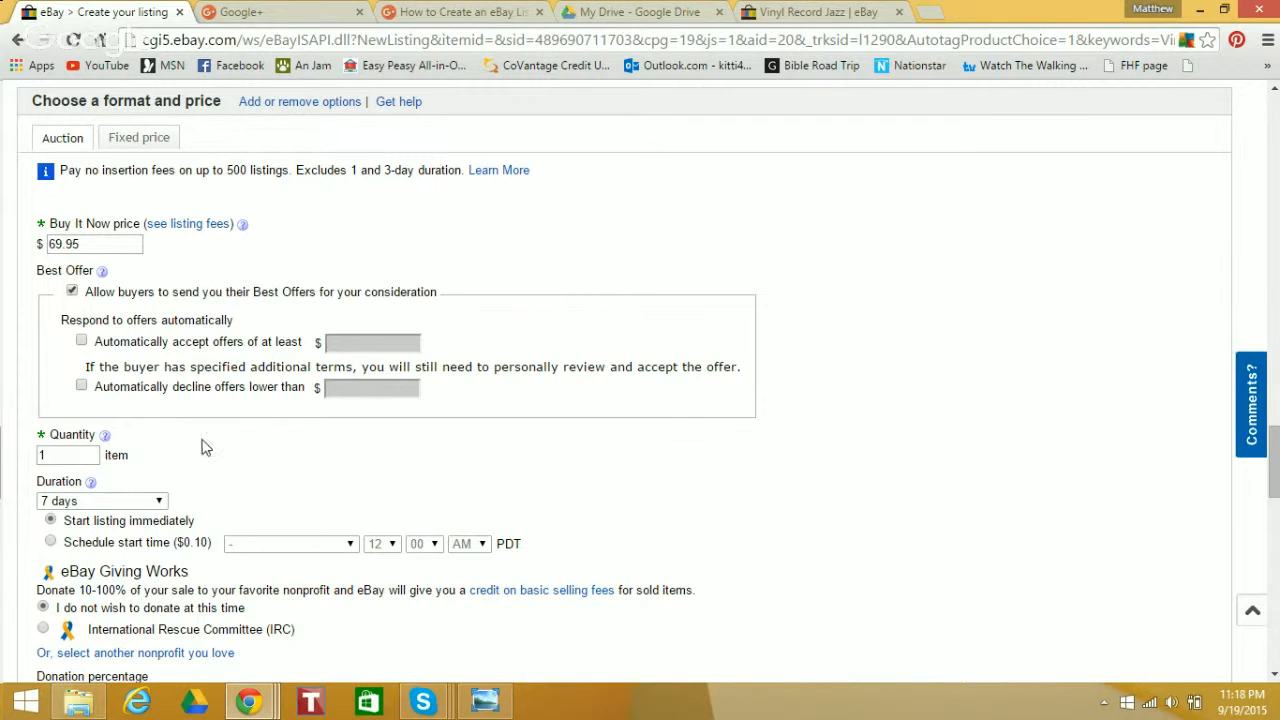
click(56, 455)
key(BackSpace)
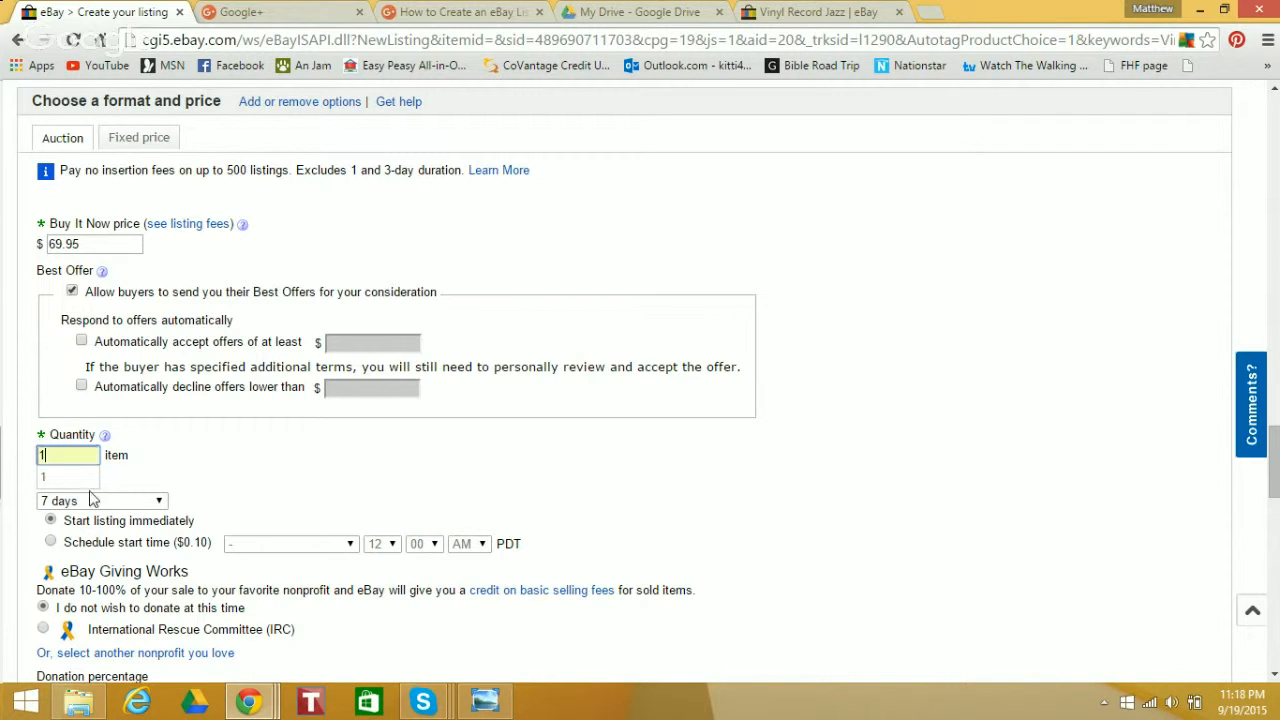
click(243, 464)
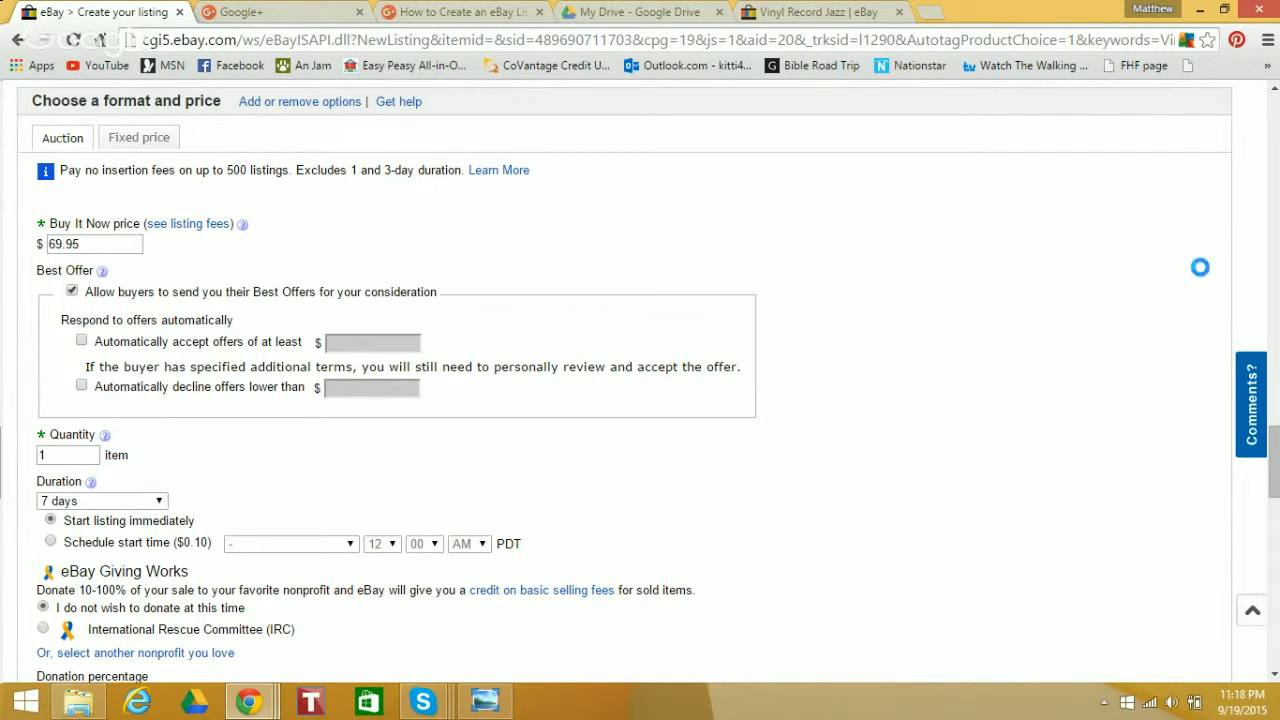
Set the listing duration to Good 'Til Cancelled
drag(1276, 452, 1277, 465)
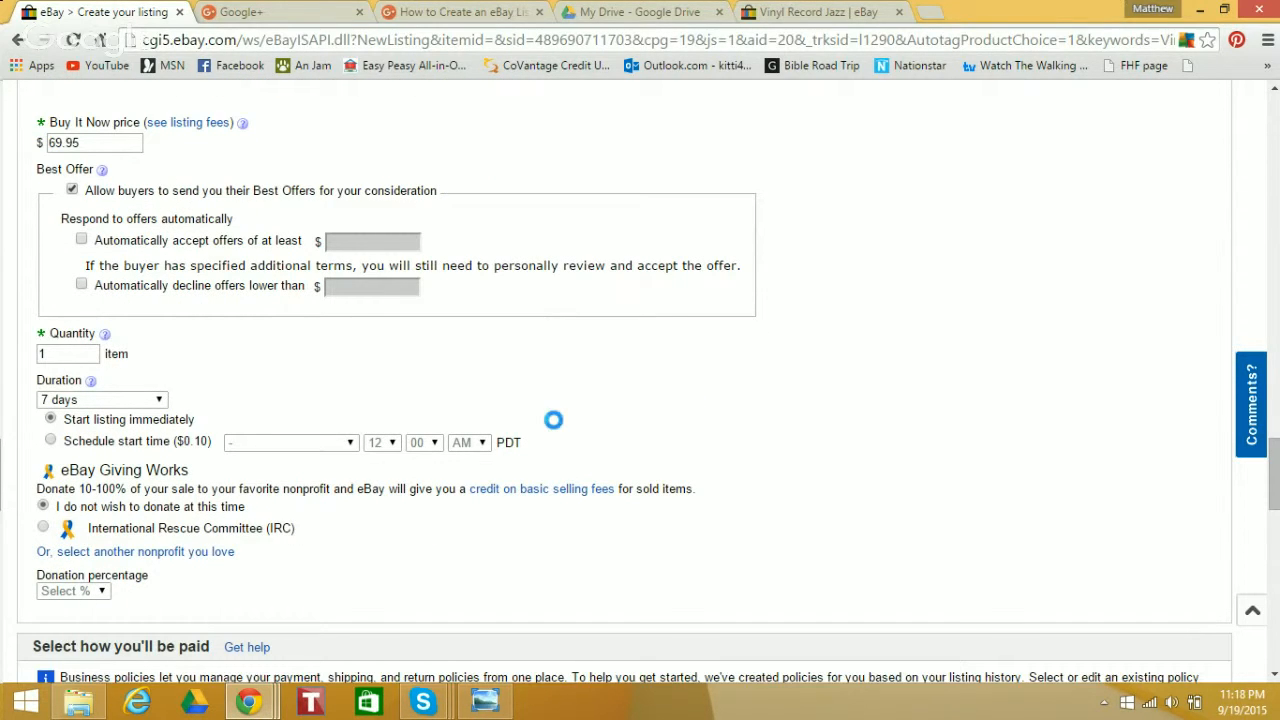
click(161, 402)
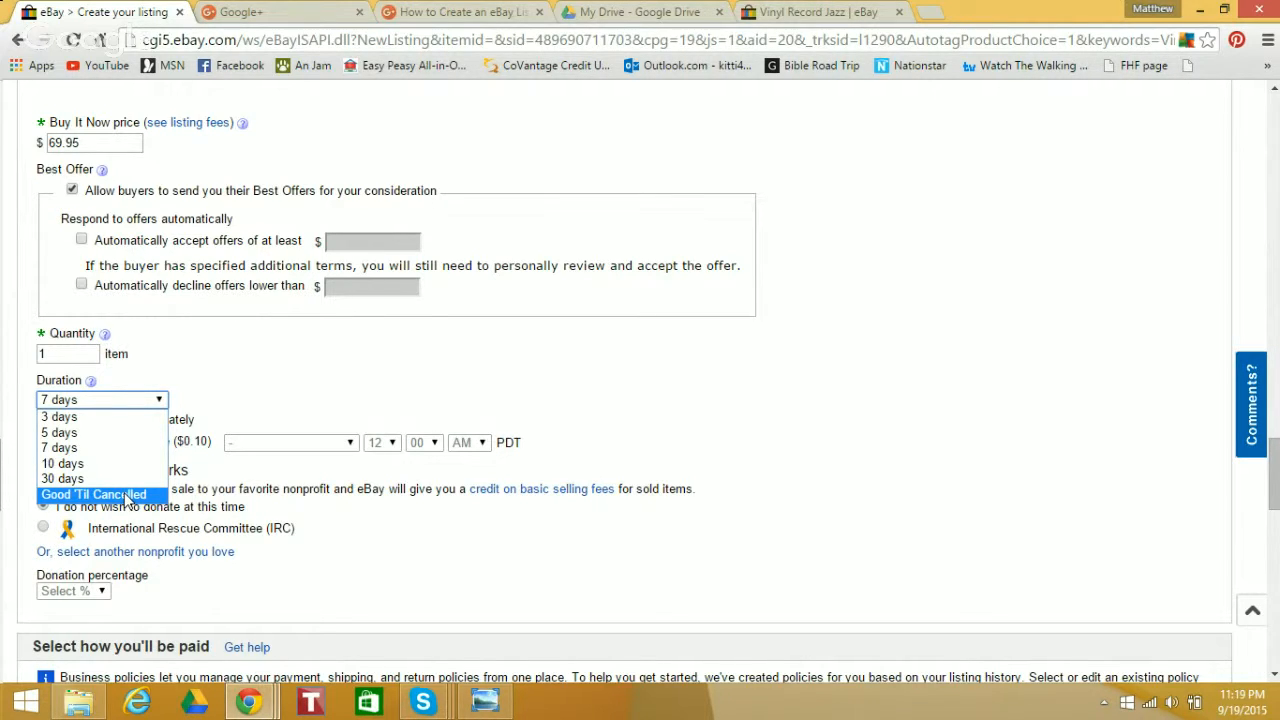
click(126, 497)
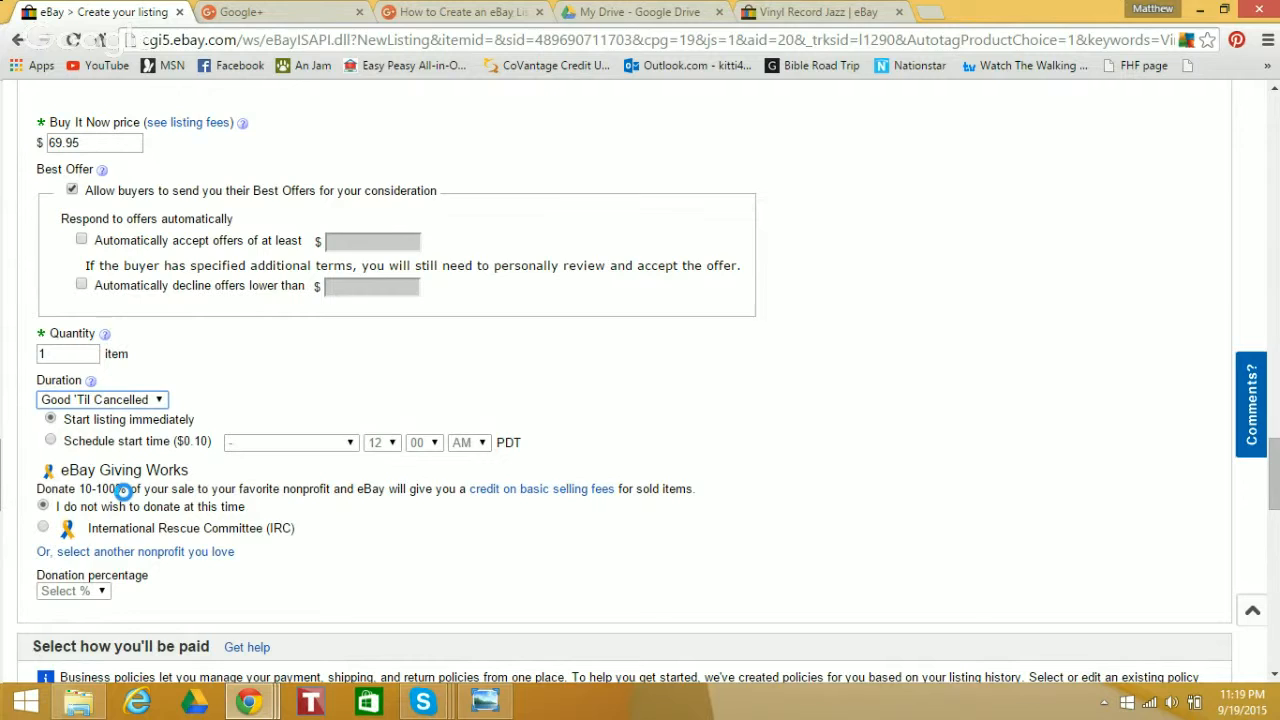
click(123, 490)
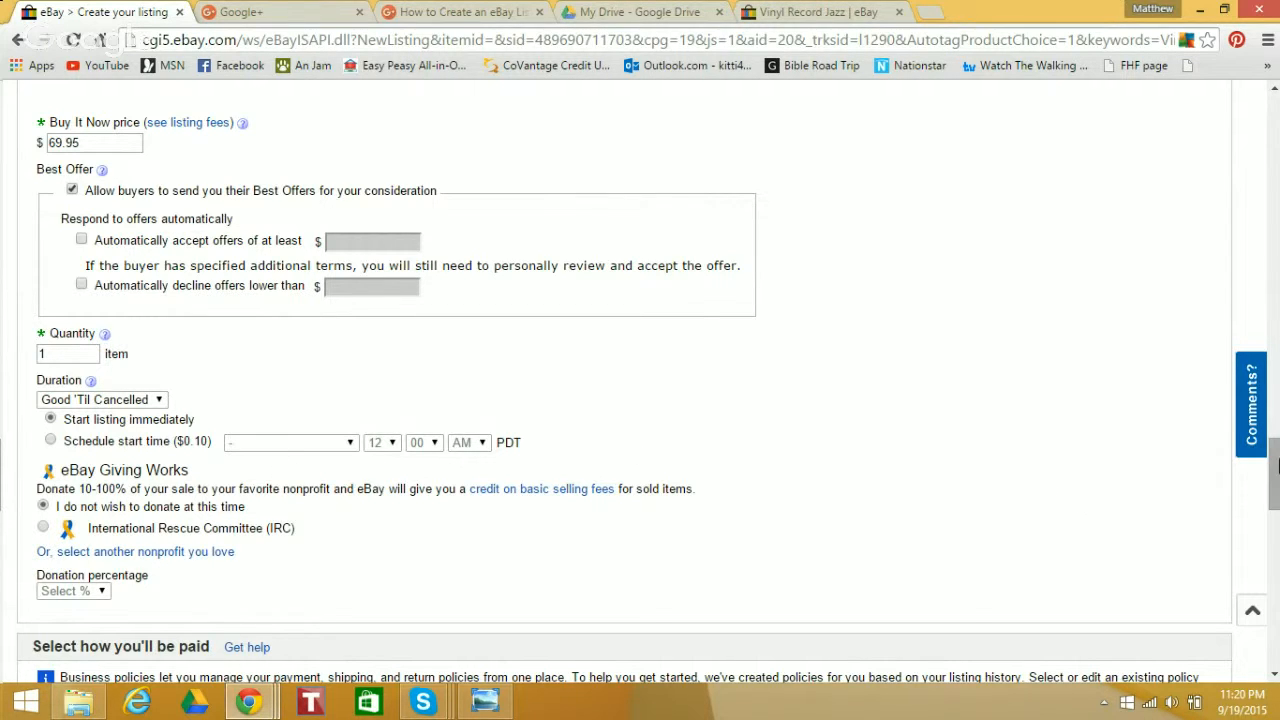
Select the default PayPal payment policy for how the seller gets paid
drag(1275, 458, 1276, 486)
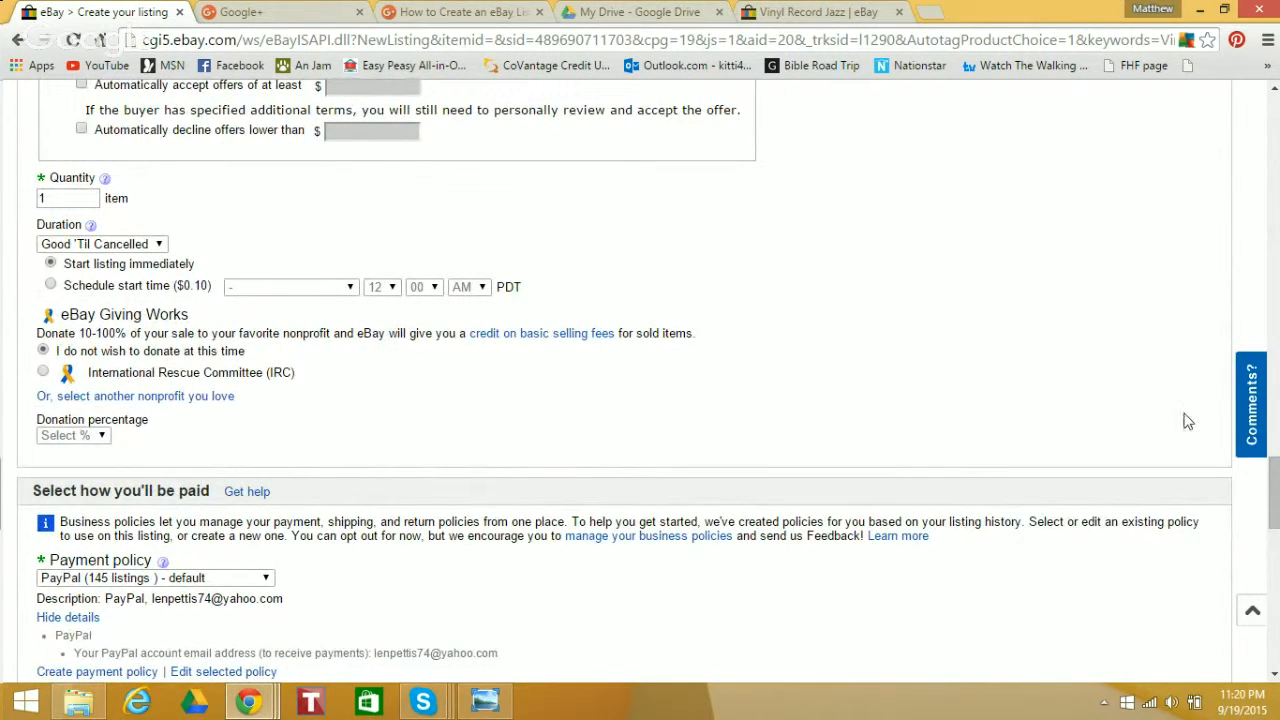
mouse_move(1276, 518)
mouse_down()
mouse_move(1276, 482)
mouse_move(1275, 498)
mouse_up()
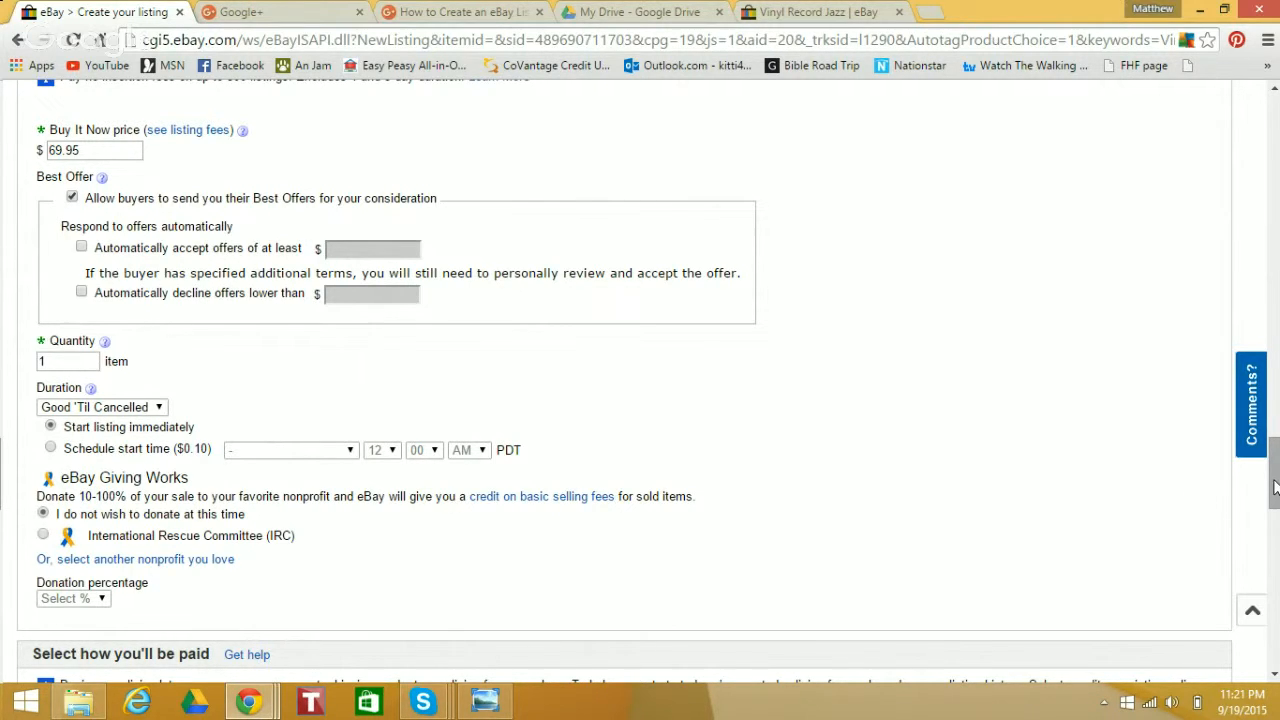
drag(1274, 487, 1275, 550)
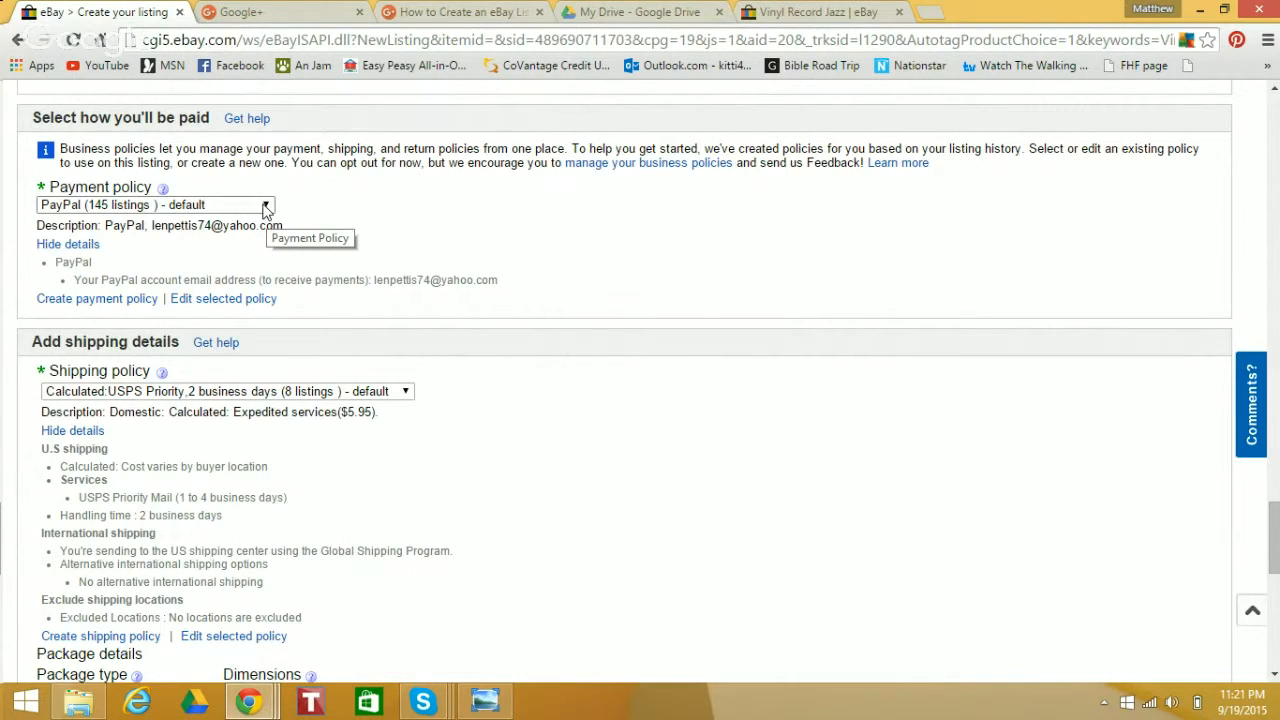
click(264, 210)
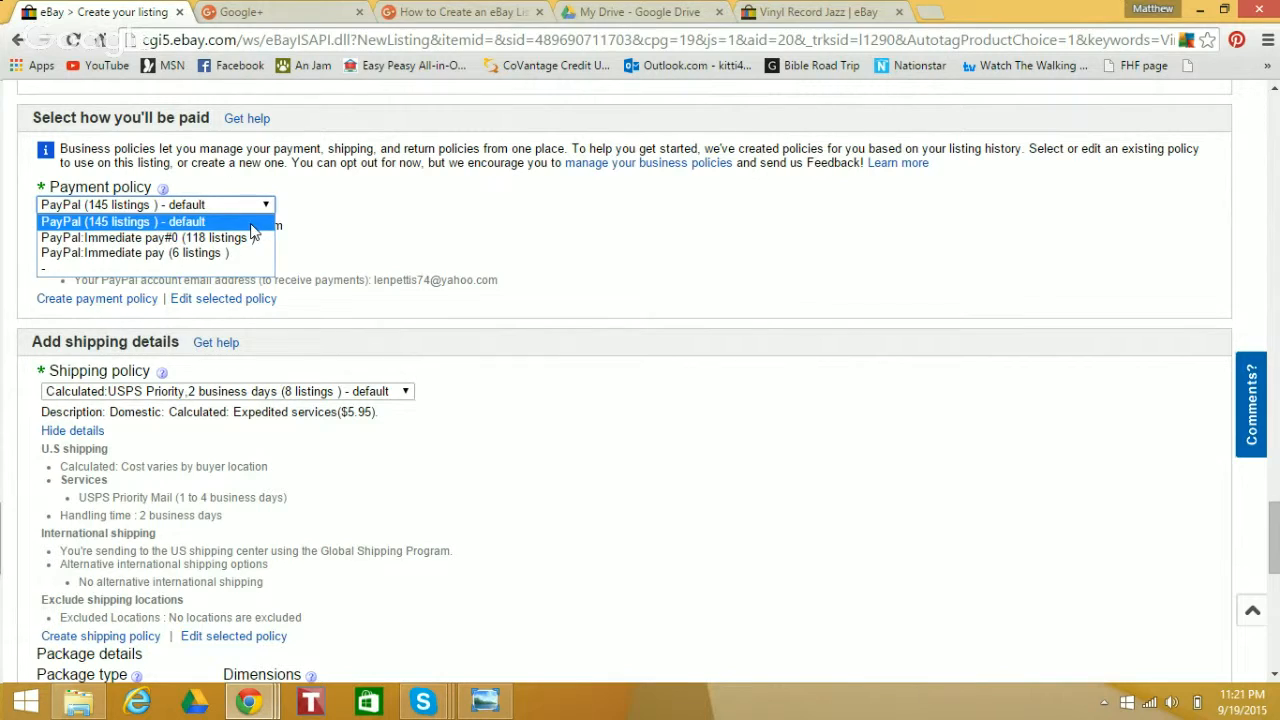
click(251, 224)
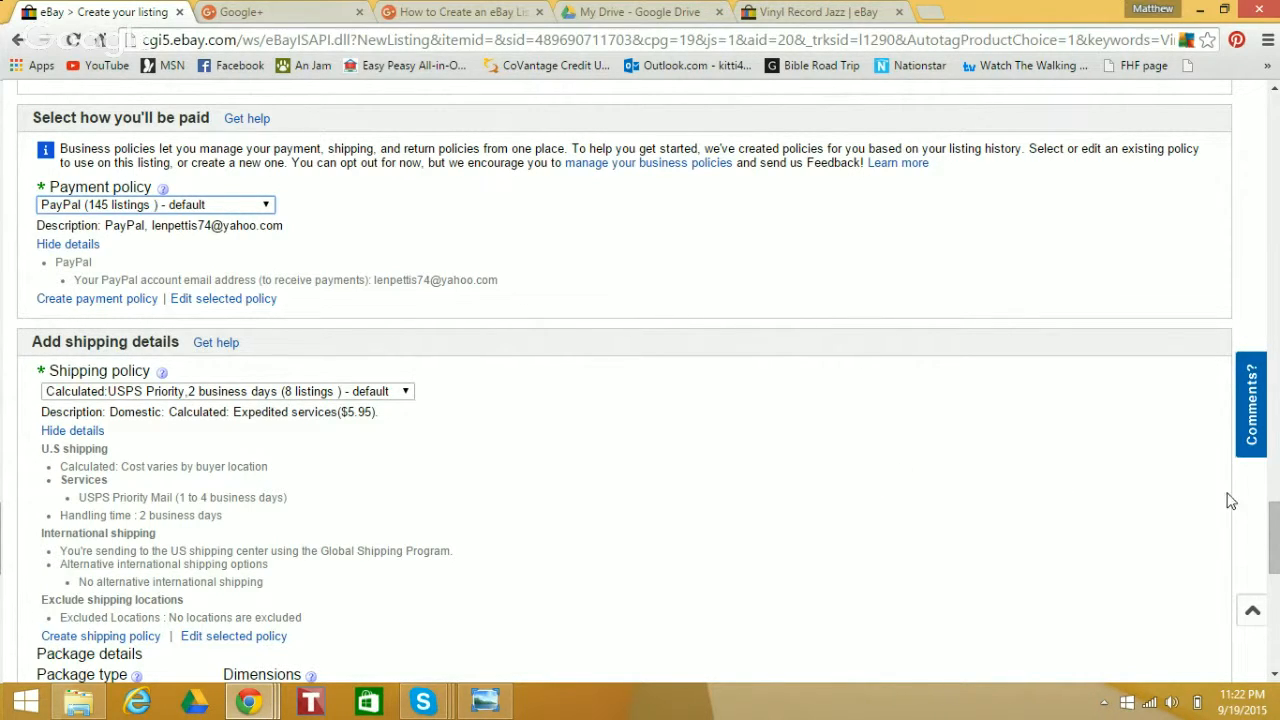
Open the choices for the listing's shipping policy in the shipping details
drag(1273, 522, 1276, 558)
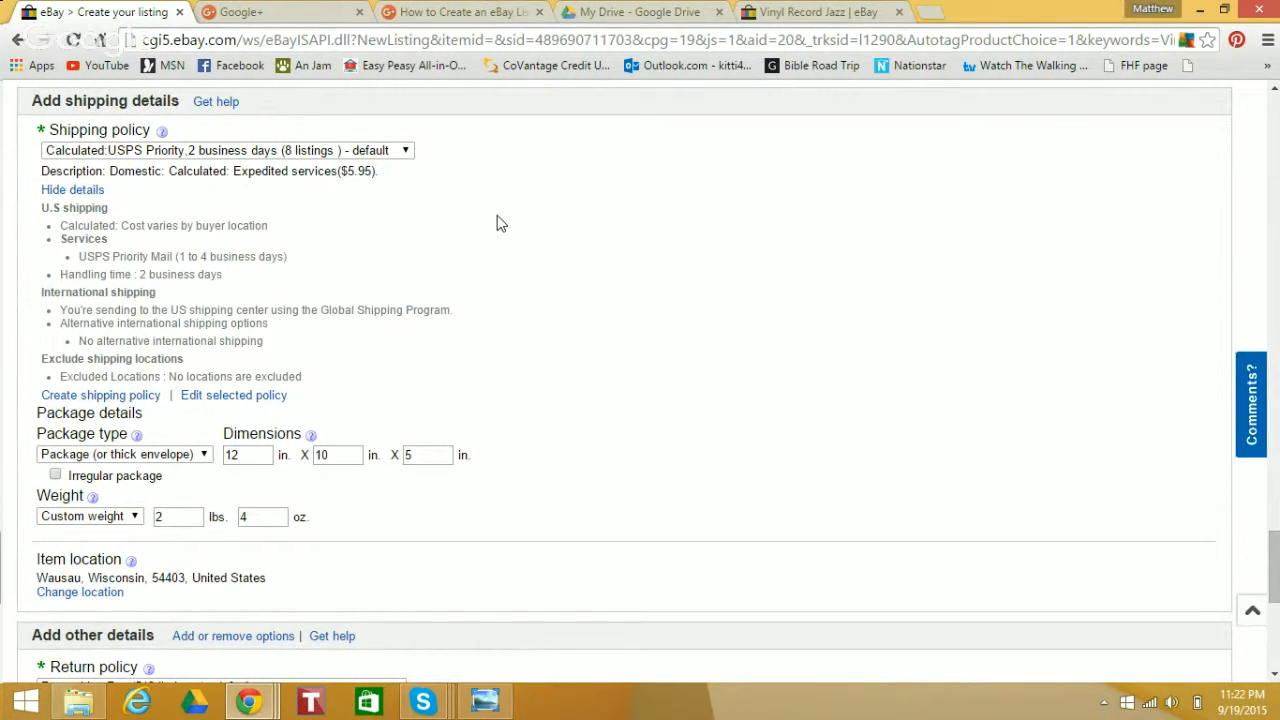
click(405, 152)
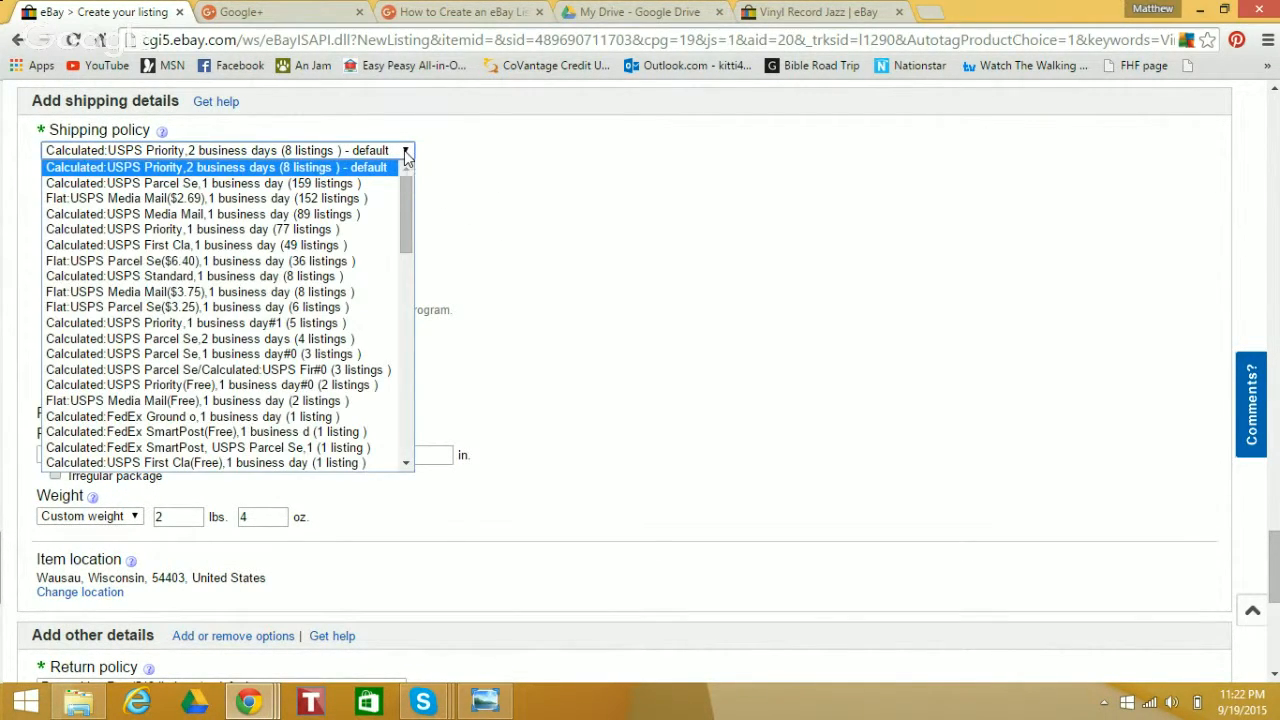
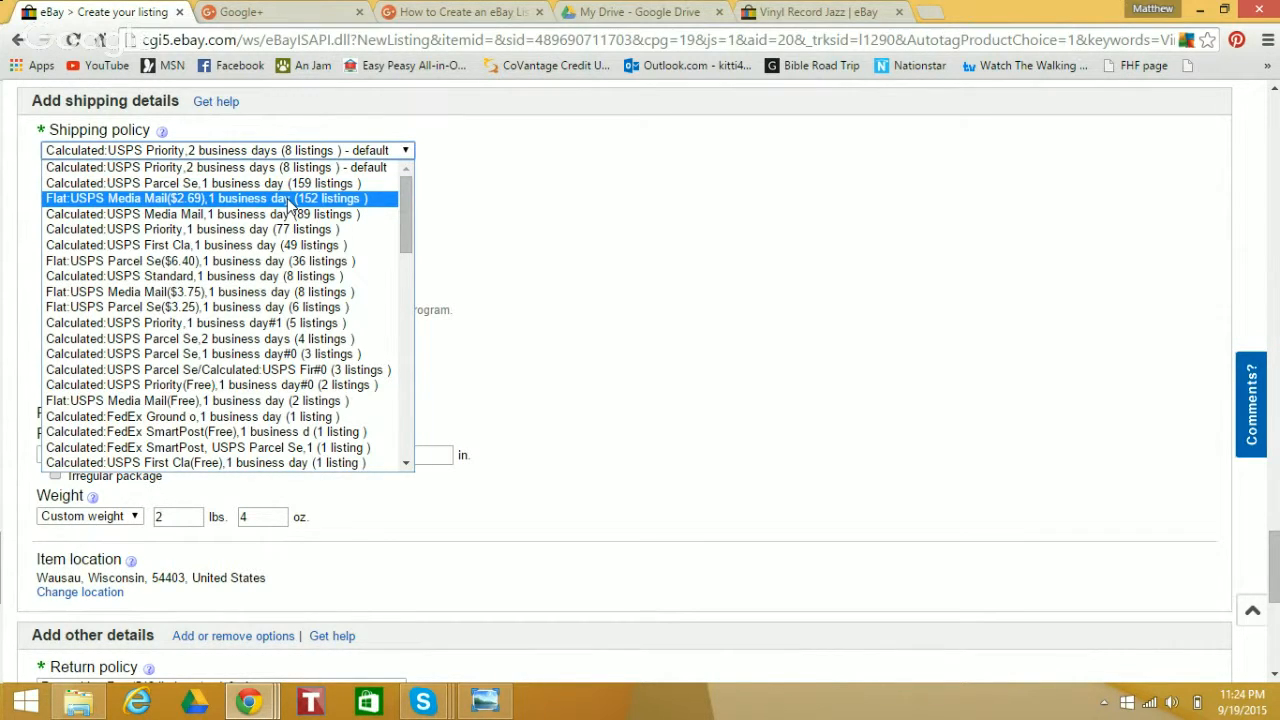
Choose the flat USPS Media Mail ($2.69), 1 business day shipping policy and the Package (or thick envelope) package type
click(287, 200)
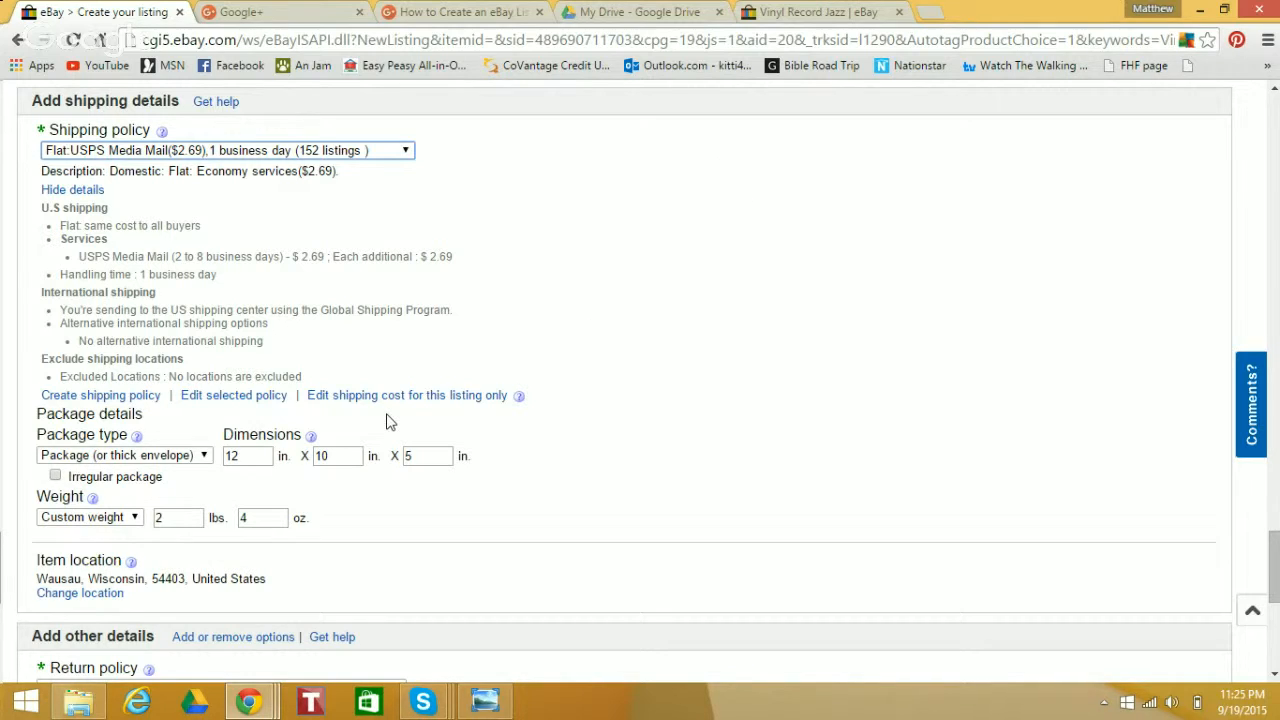
double_click(248, 457)
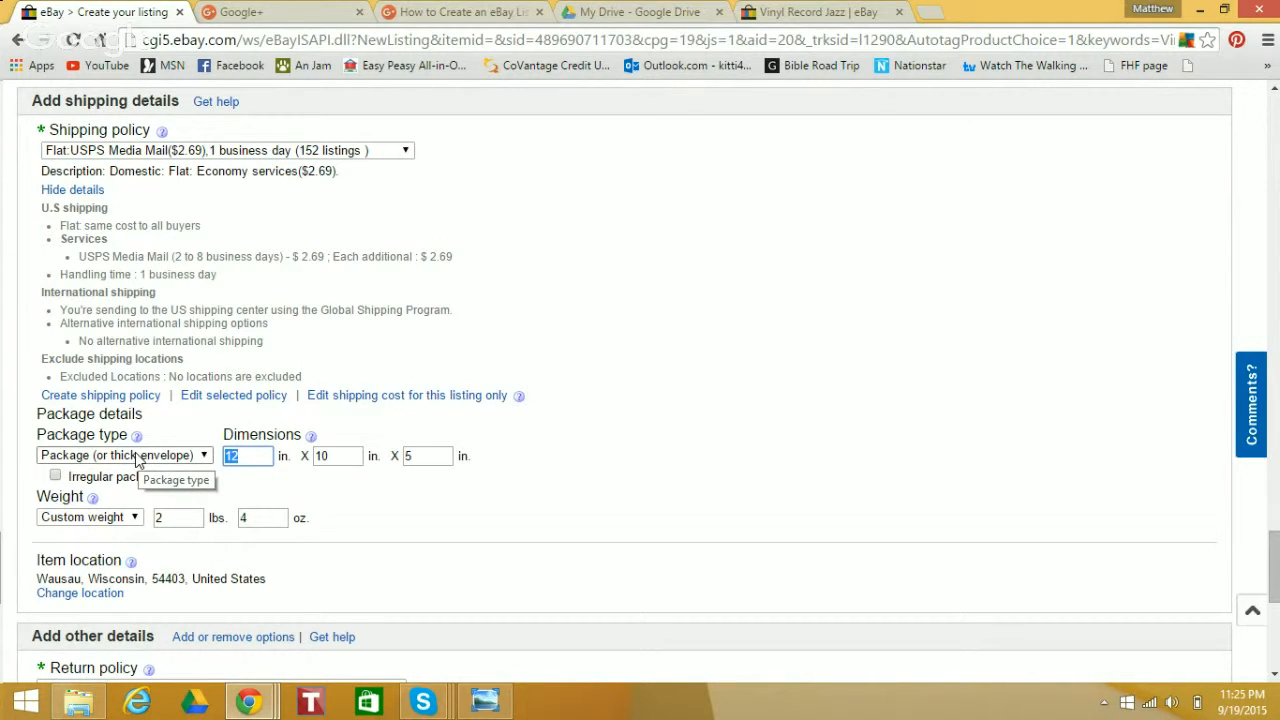
click(204, 457)
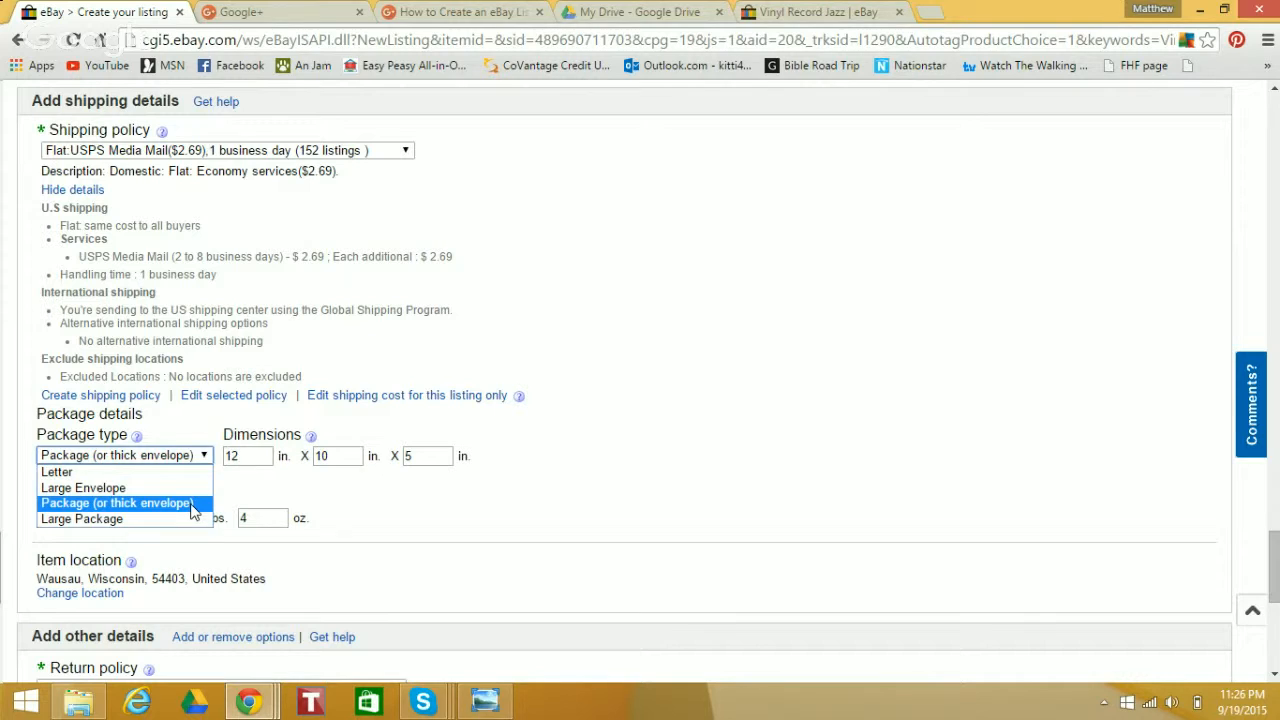
click(193, 503)
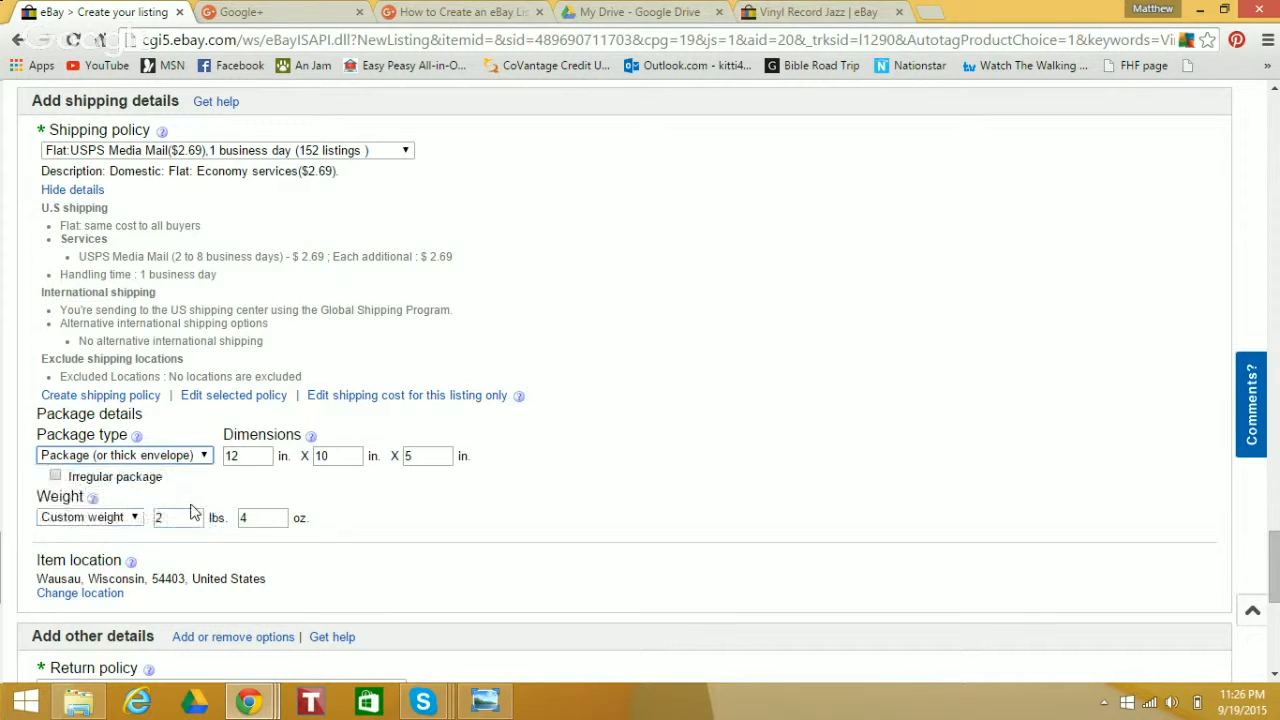
Set the package dimensions to 13 x 13 x 1 inches
double_click(248, 455)
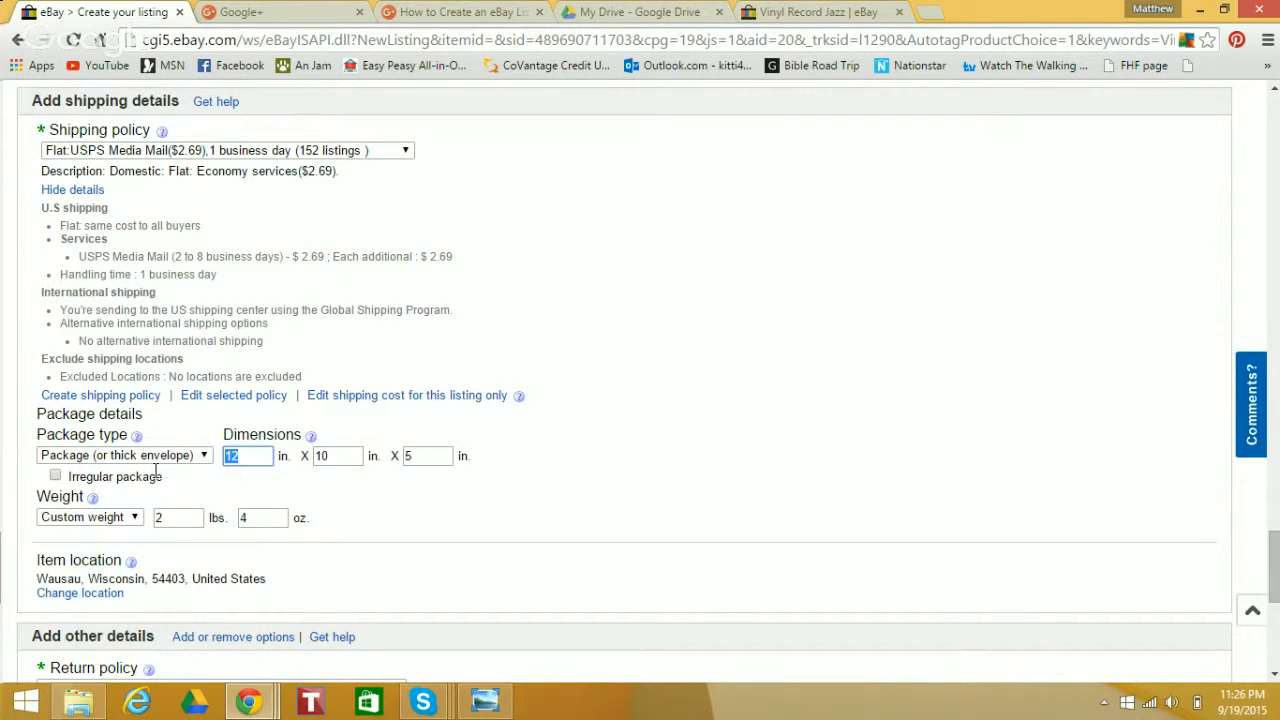
text(13)
key(Tab)
text(13)
key(Tab)
text(1)
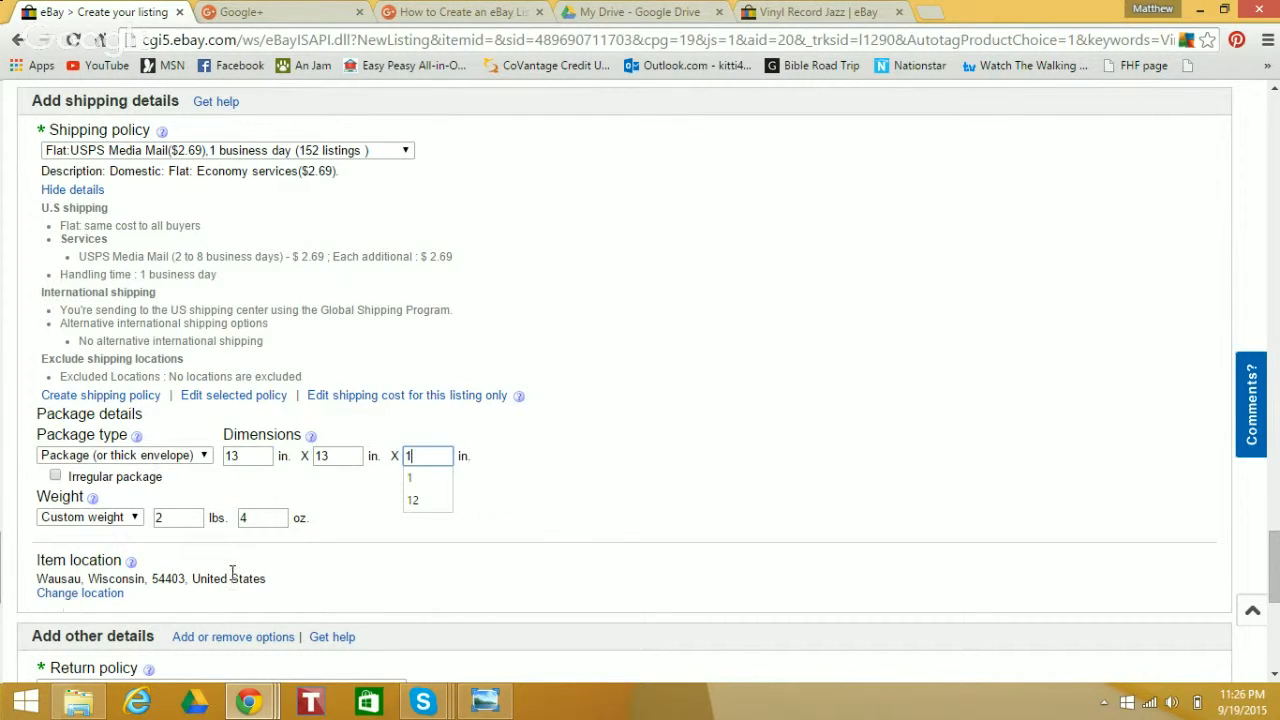
Set the custom package weight to 1 lb 0 oz
double_click(160, 518)
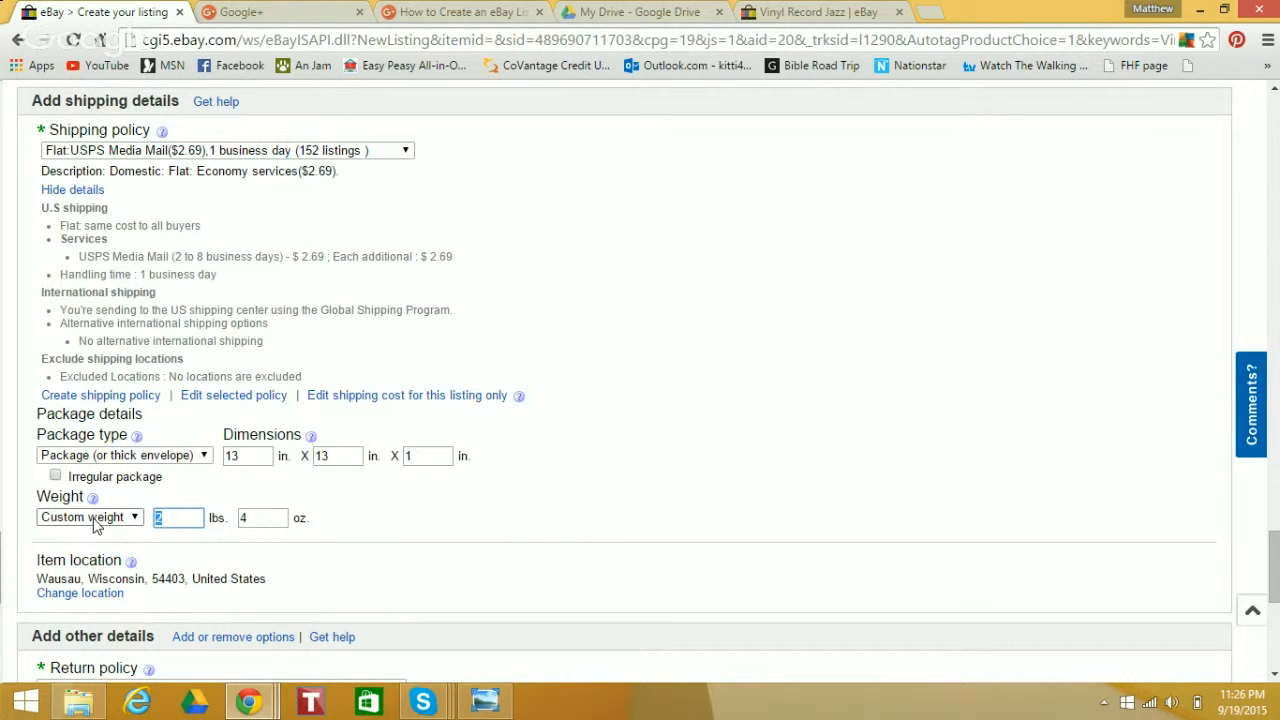
text(1)
key(Tab)
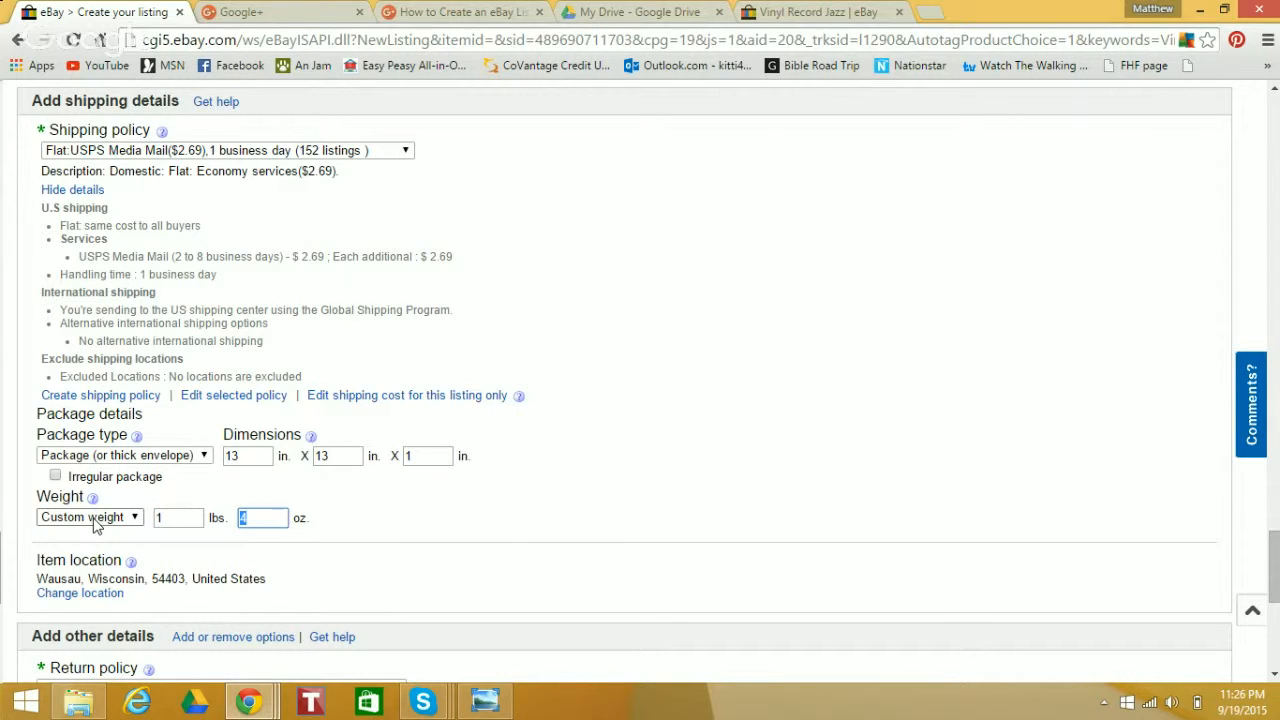
text(0)
click(405, 152)
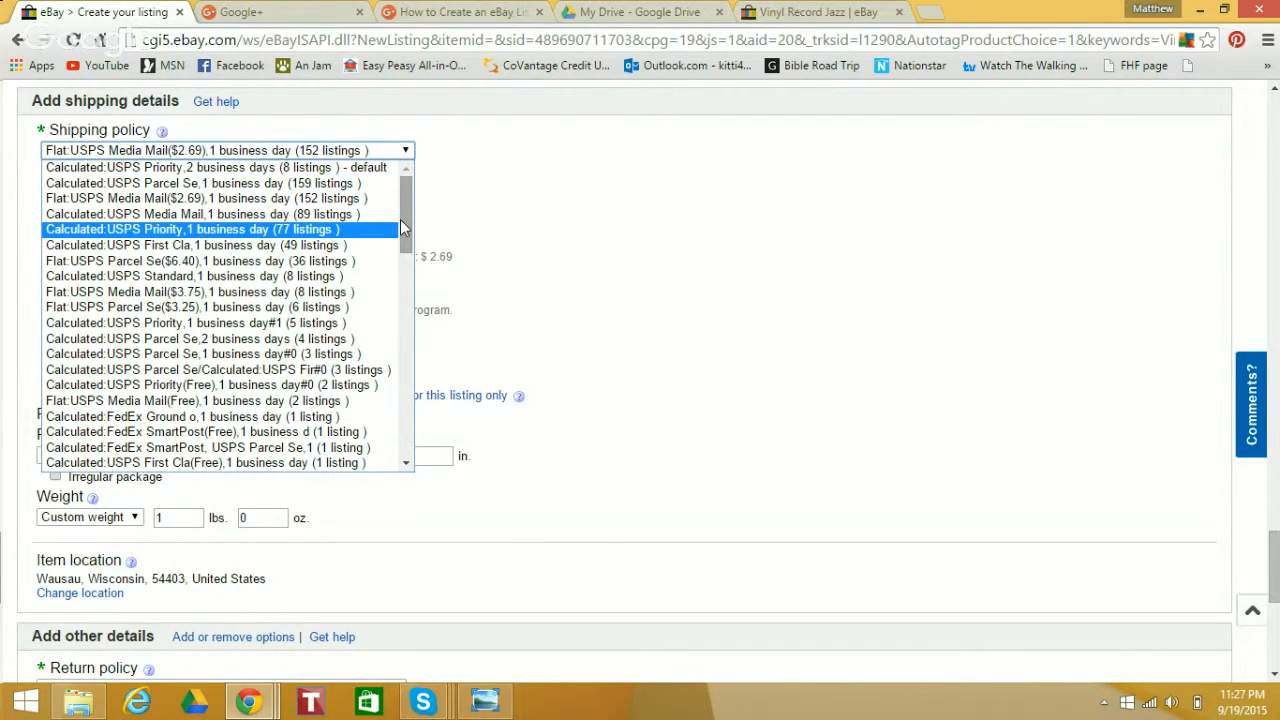
drag(403, 217, 405, 198)
click(572, 212)
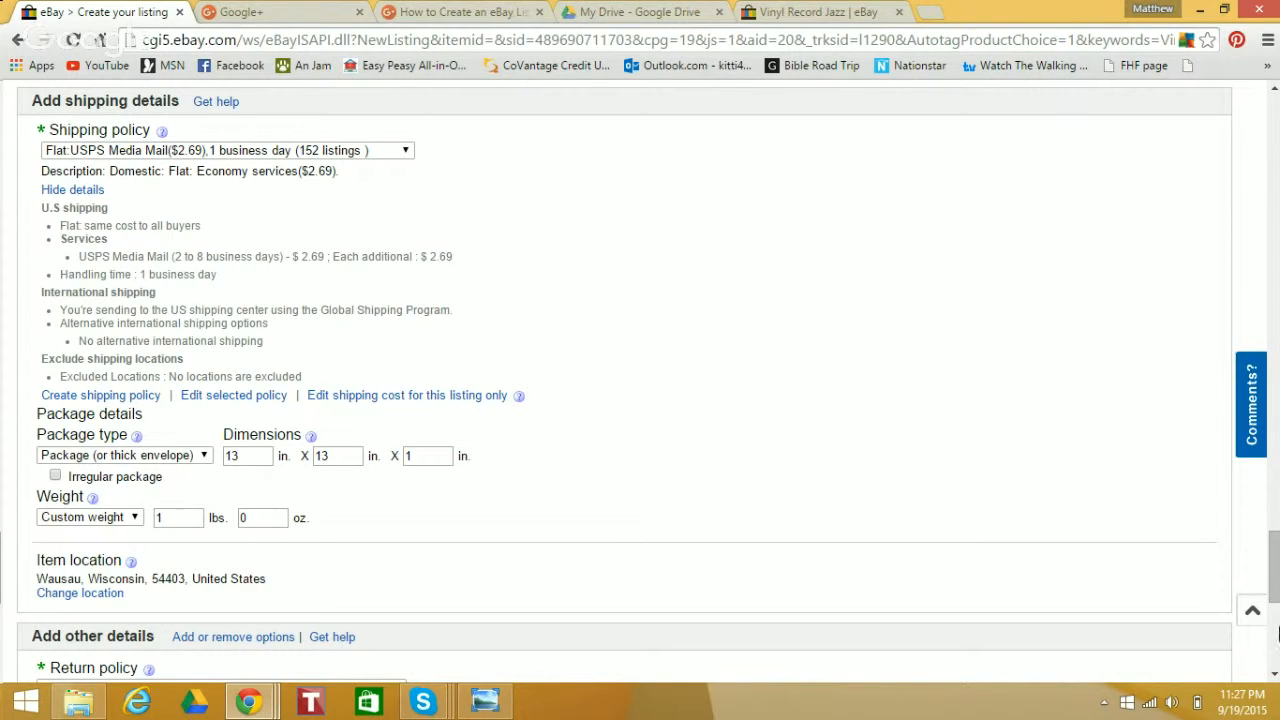
Select the default Restocking Fee return policy for the listing
drag(1275, 570, 1277, 609)
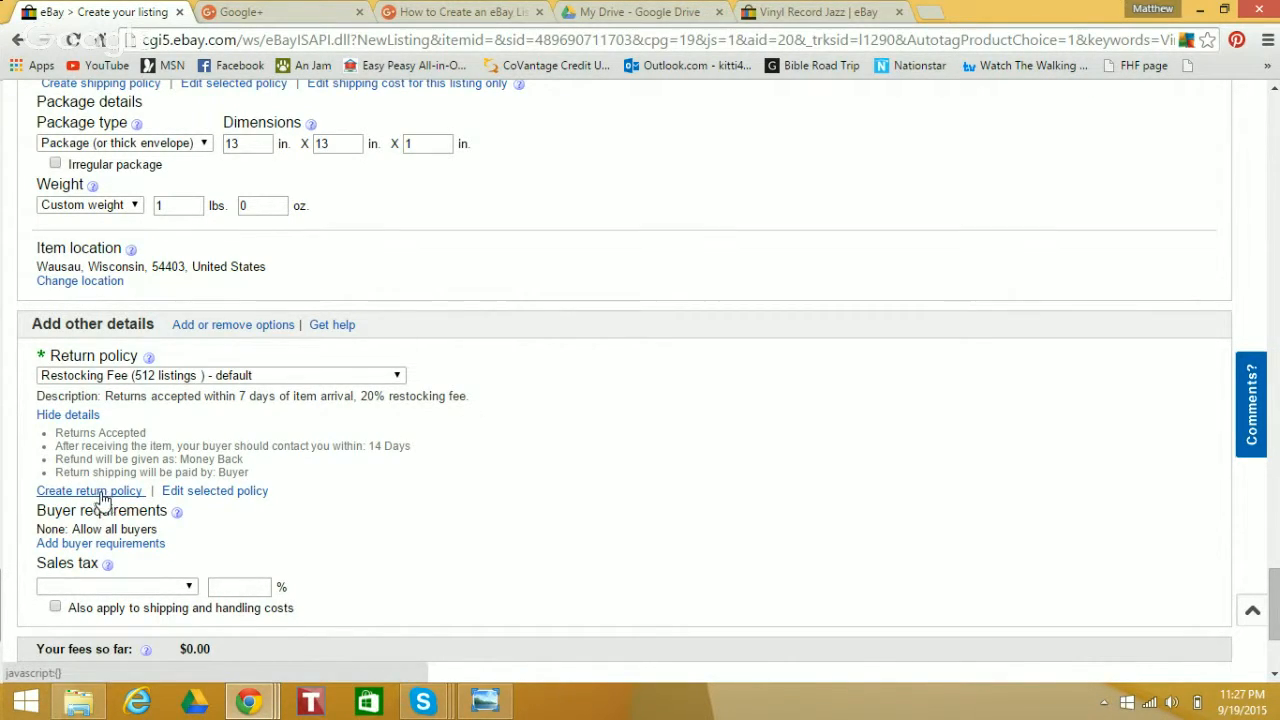
click(396, 376)
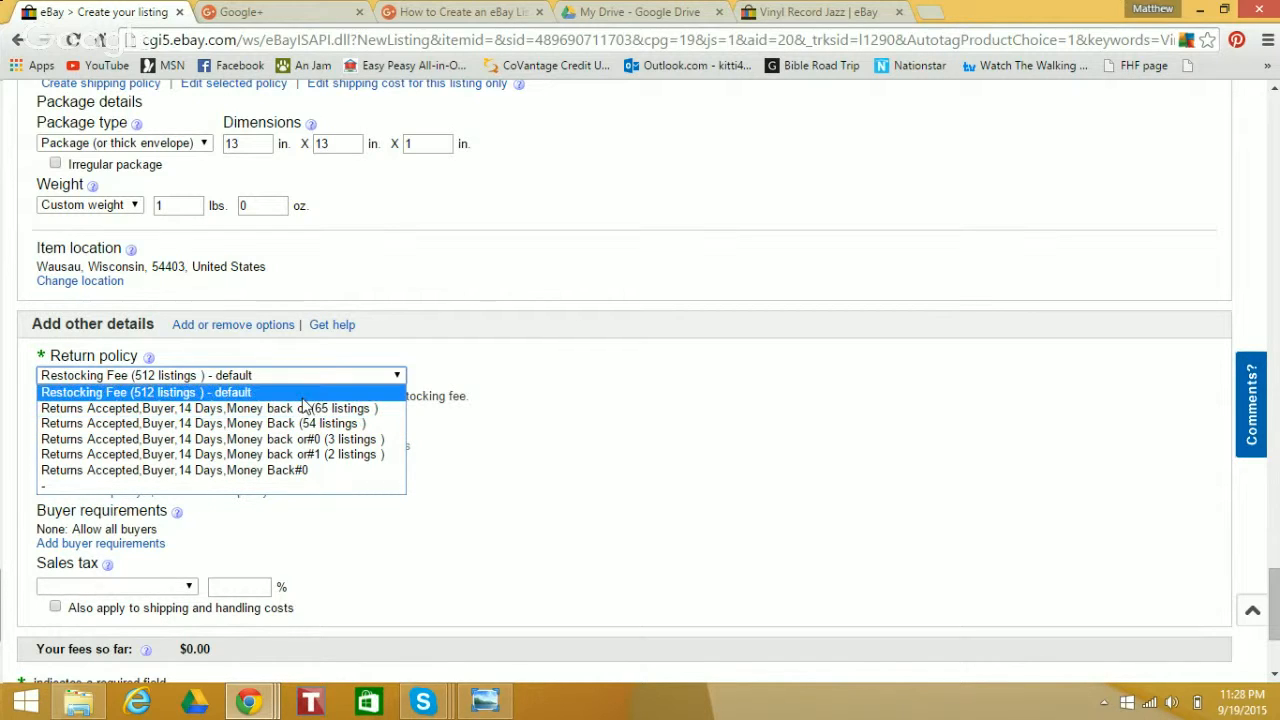
click(306, 396)
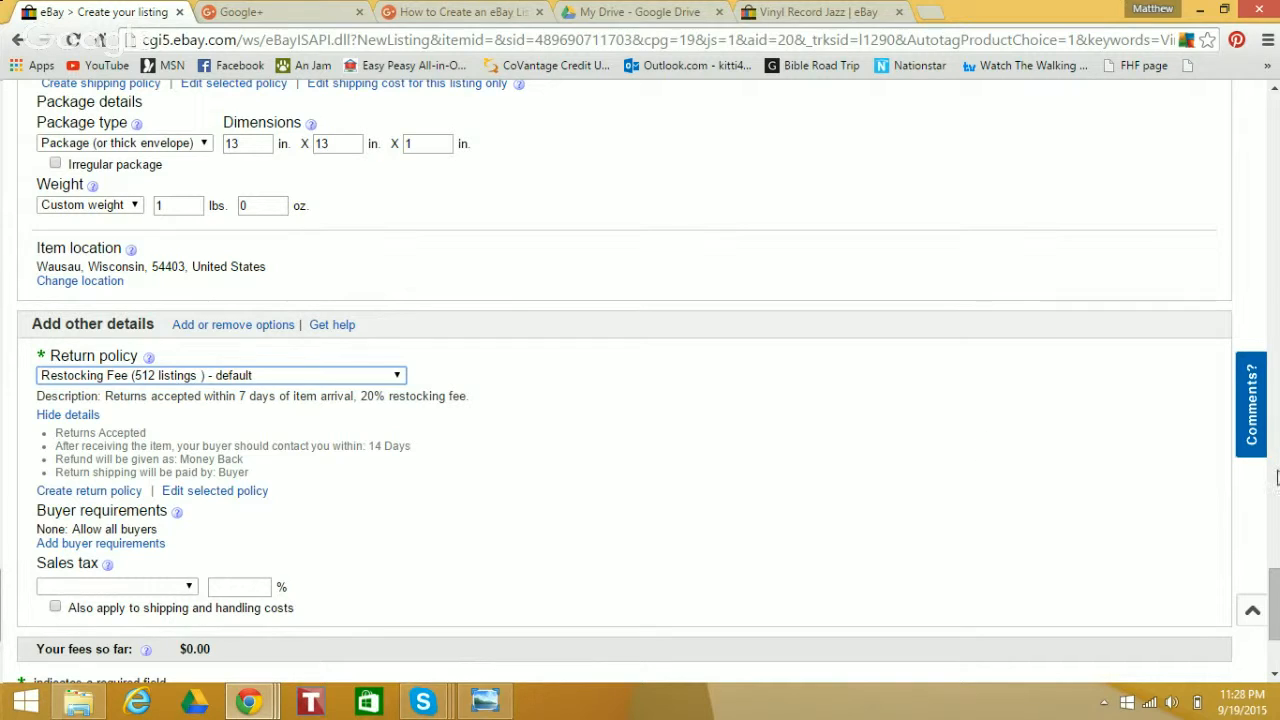
Continue to the listing review and check the insertion, Picture Pack and total fees
drag(1273, 588, 1275, 615)
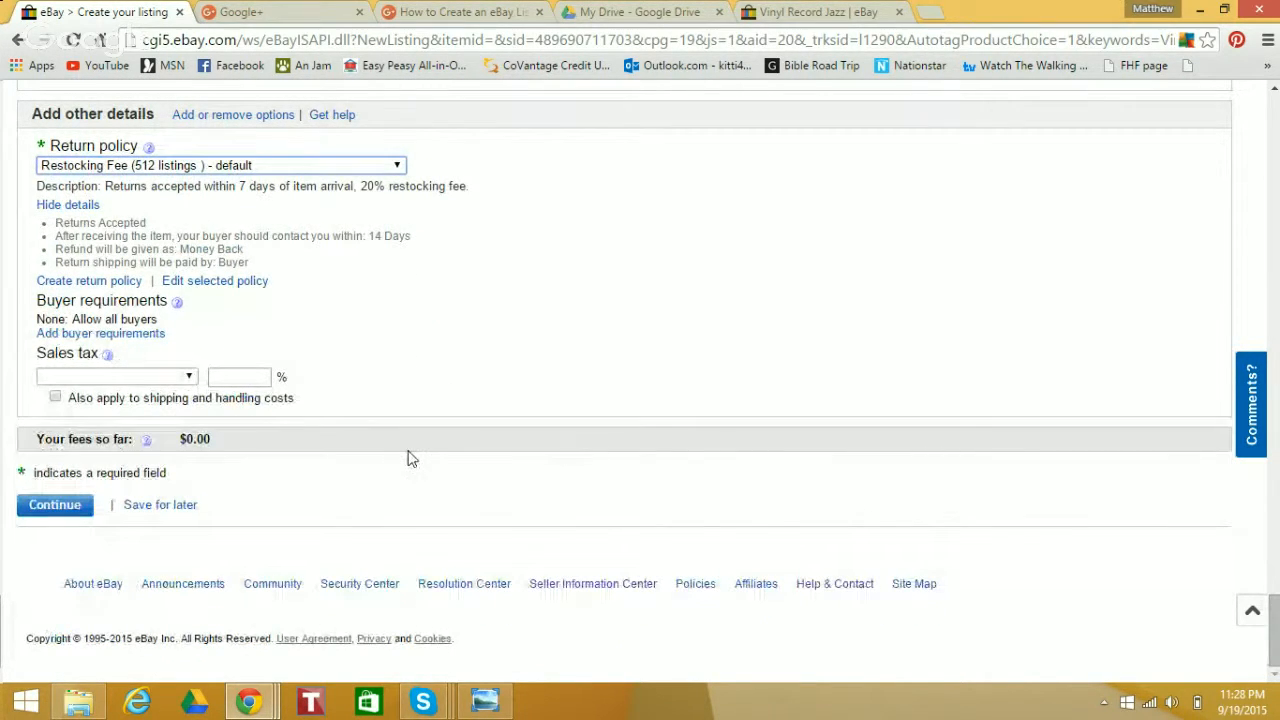
click(55, 512)
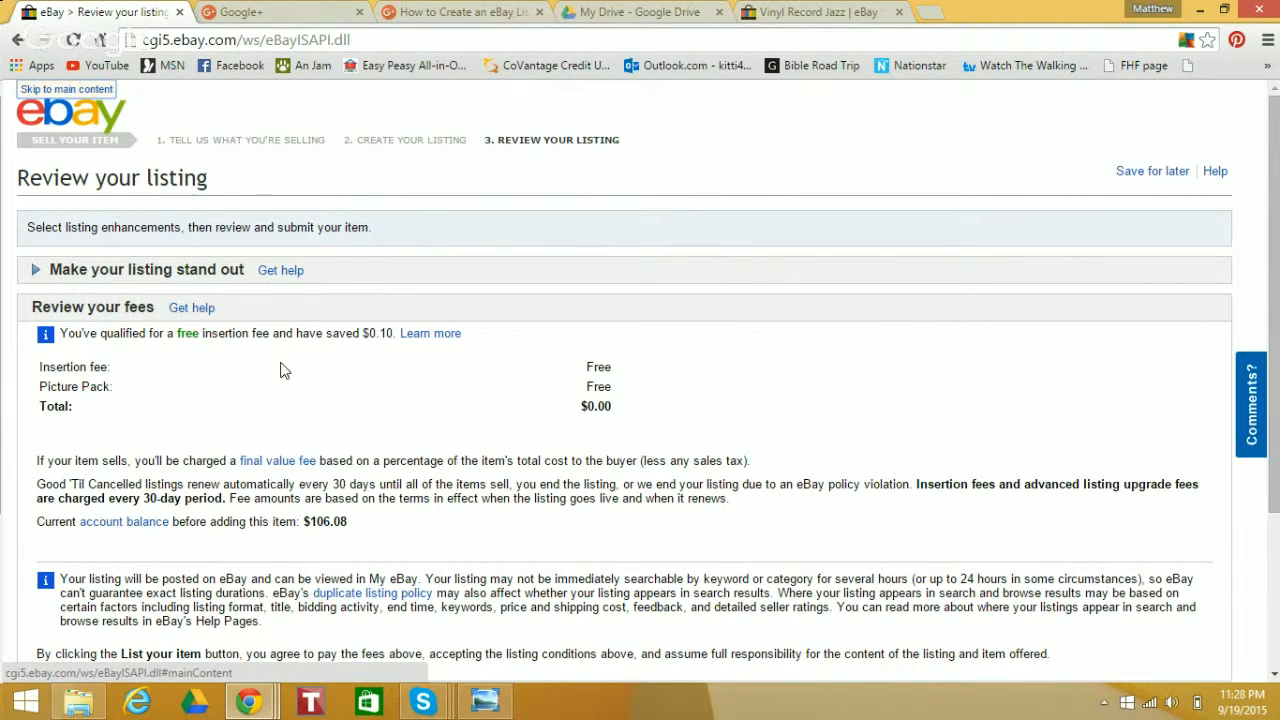
drag(586, 367, 602, 407)
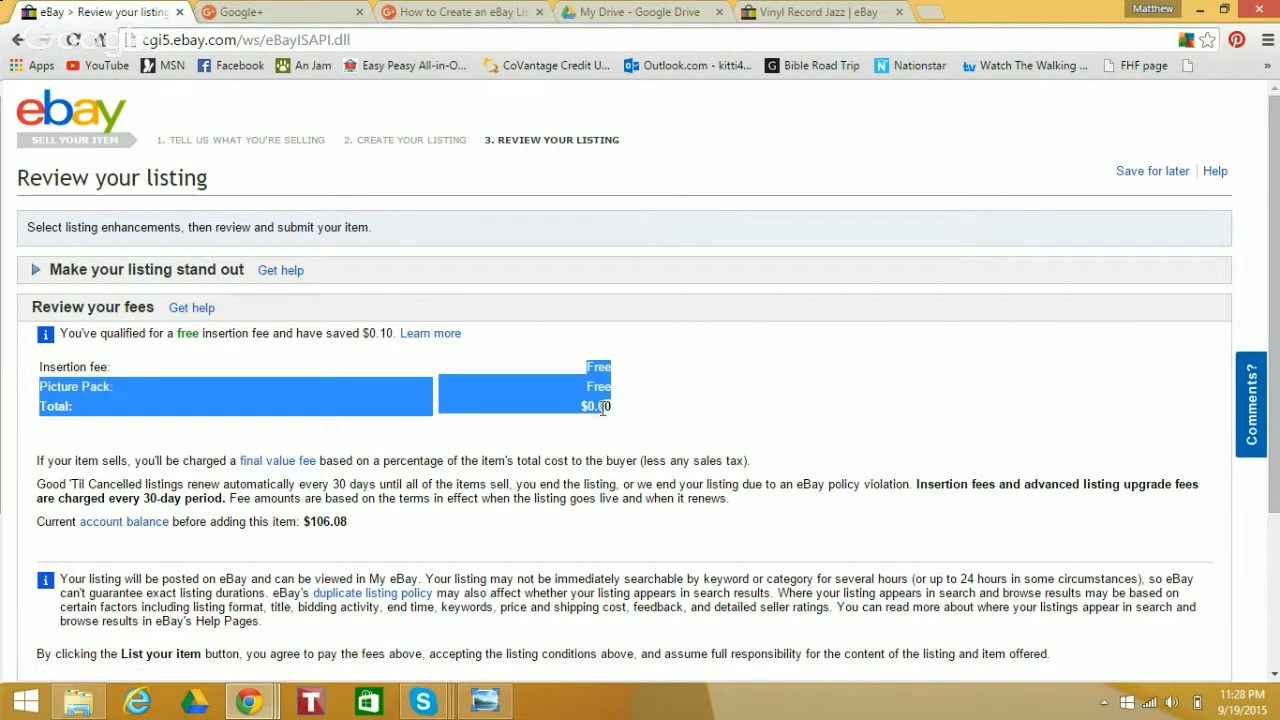
click(647, 424)
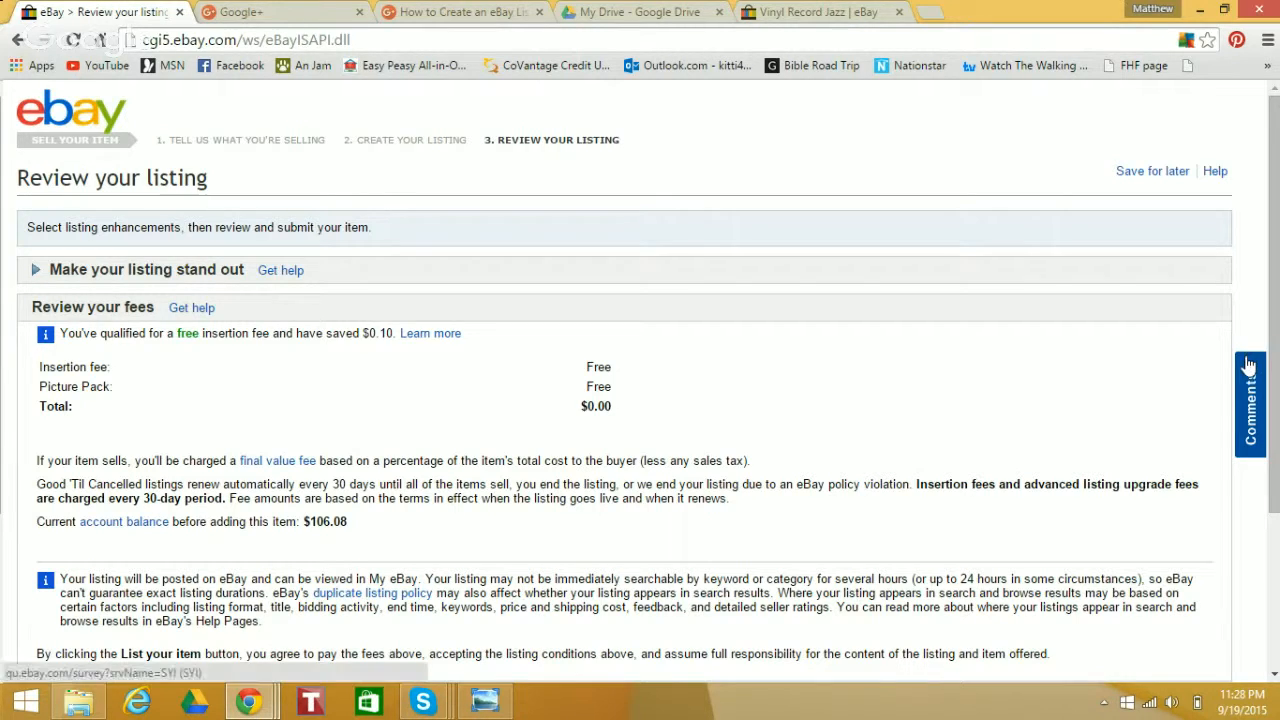
Preview the listing in an enlarged window, check its photos, price and shipping details, and close the preview
drag(1275, 366, 1277, 514)
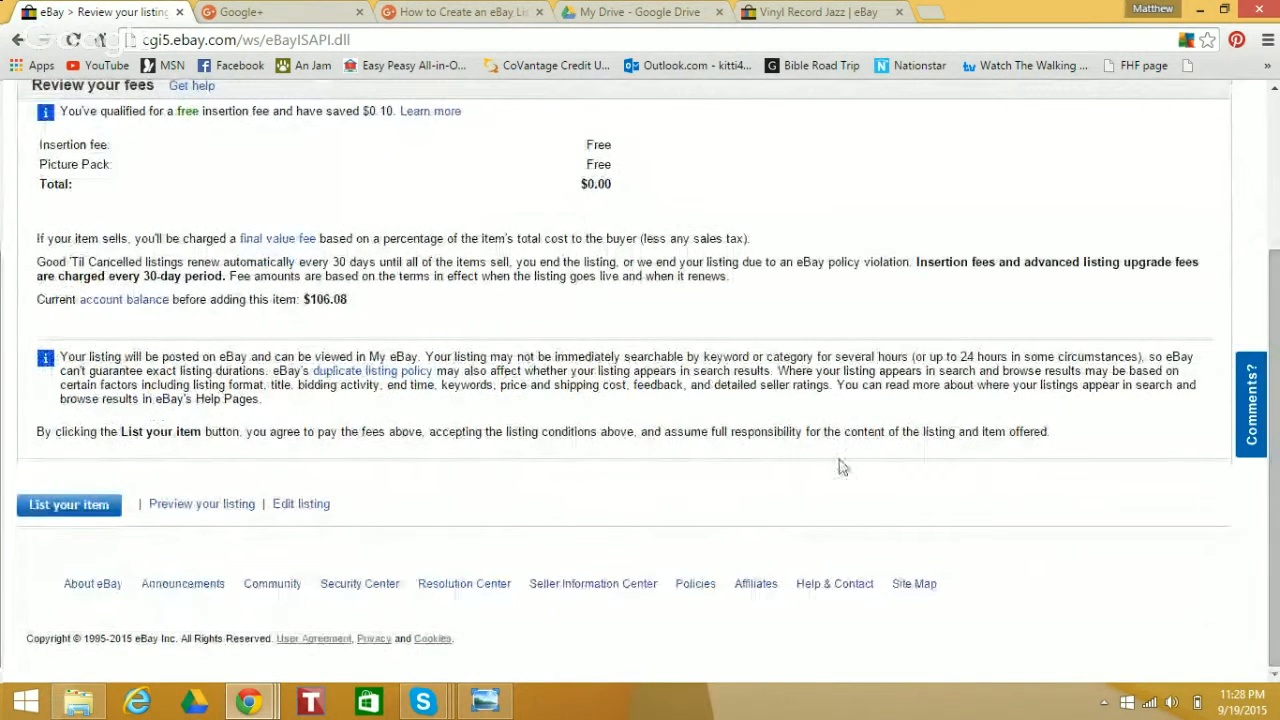
click(211, 505)
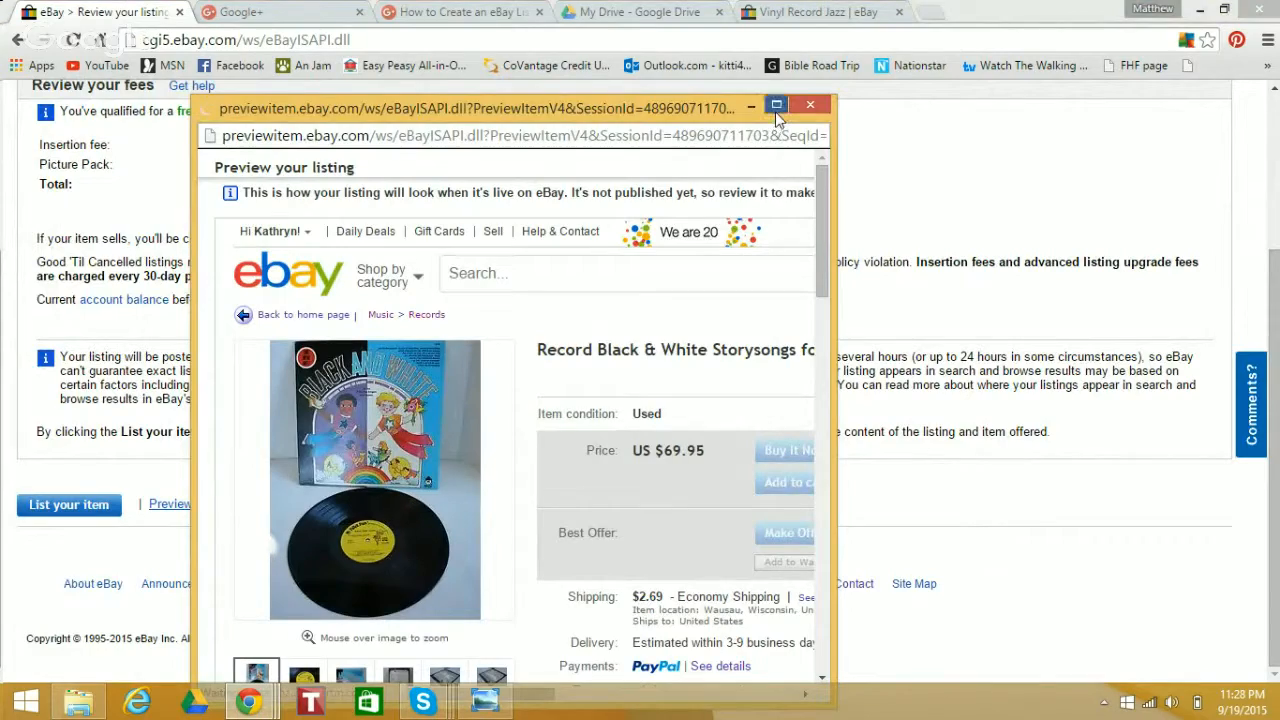
click(776, 105)
scroll(1276, 120, down, 1)
scroll(1276, 120, up, 1)
mouse_move(1277, 121)
mouse_down()
mouse_move(1277, 166)
mouse_move(1277, 130)
mouse_up()
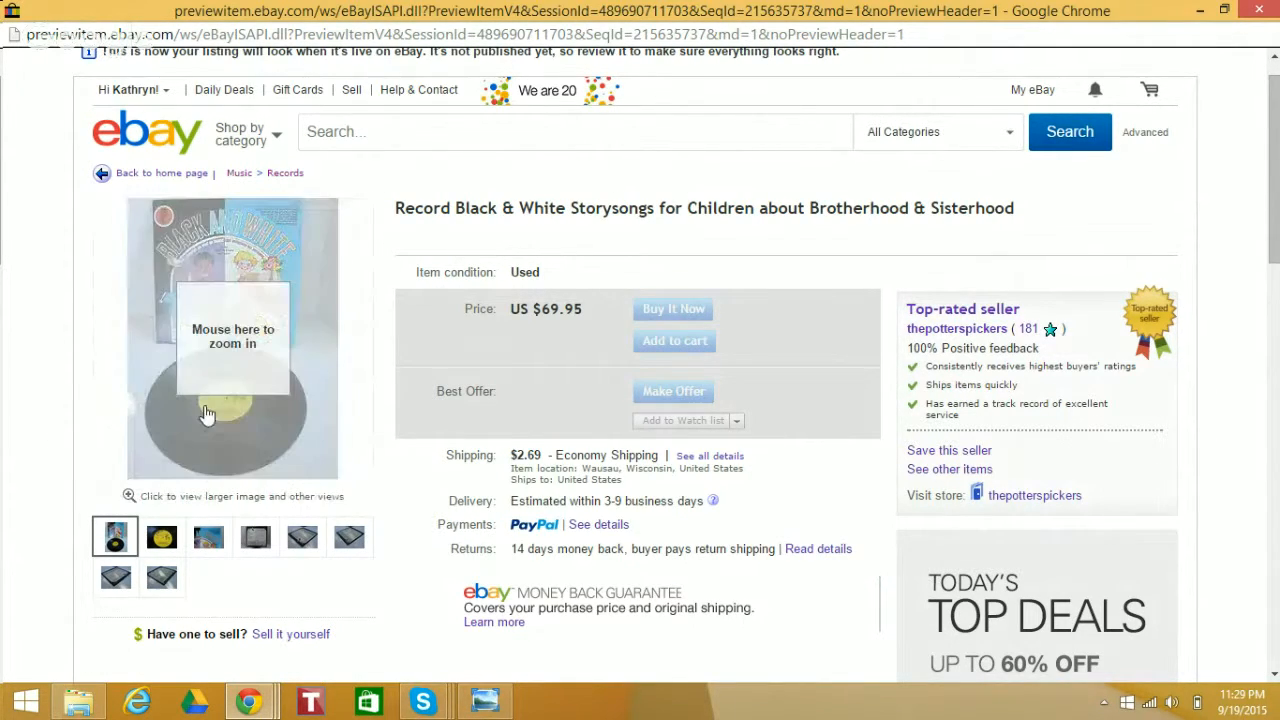
mouse_move(205, 290)
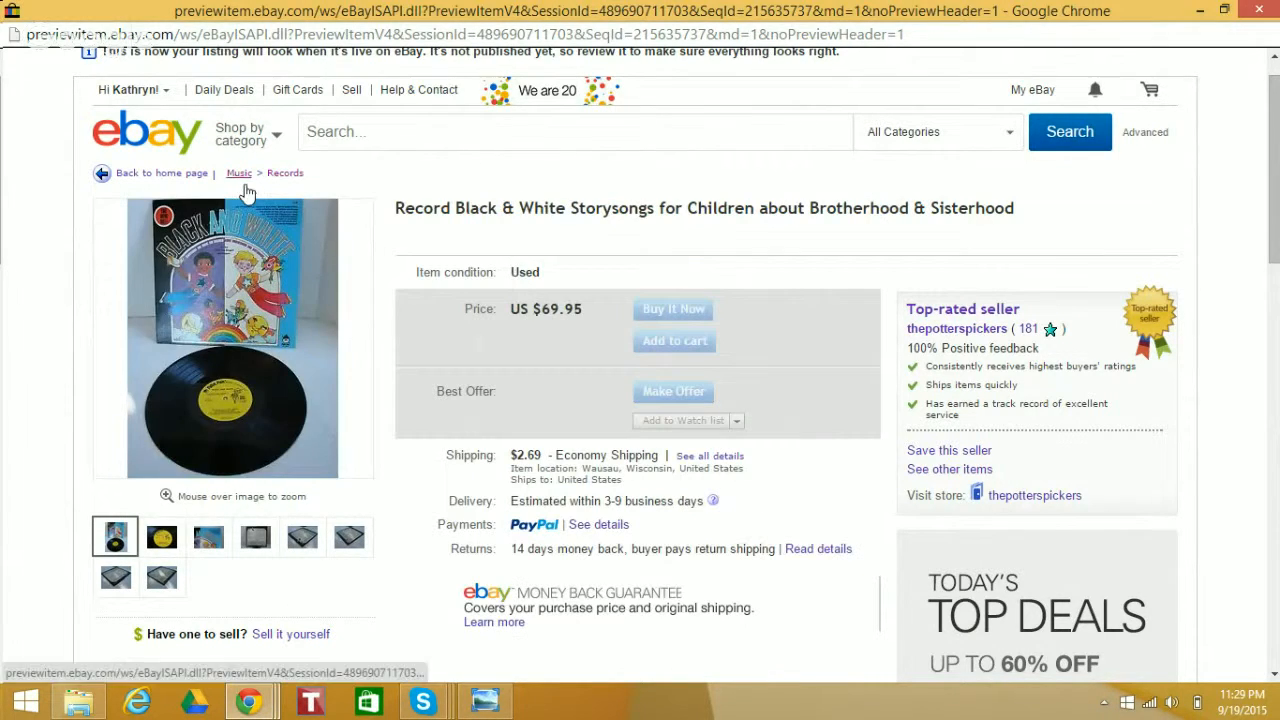
mouse_move(252, 225)
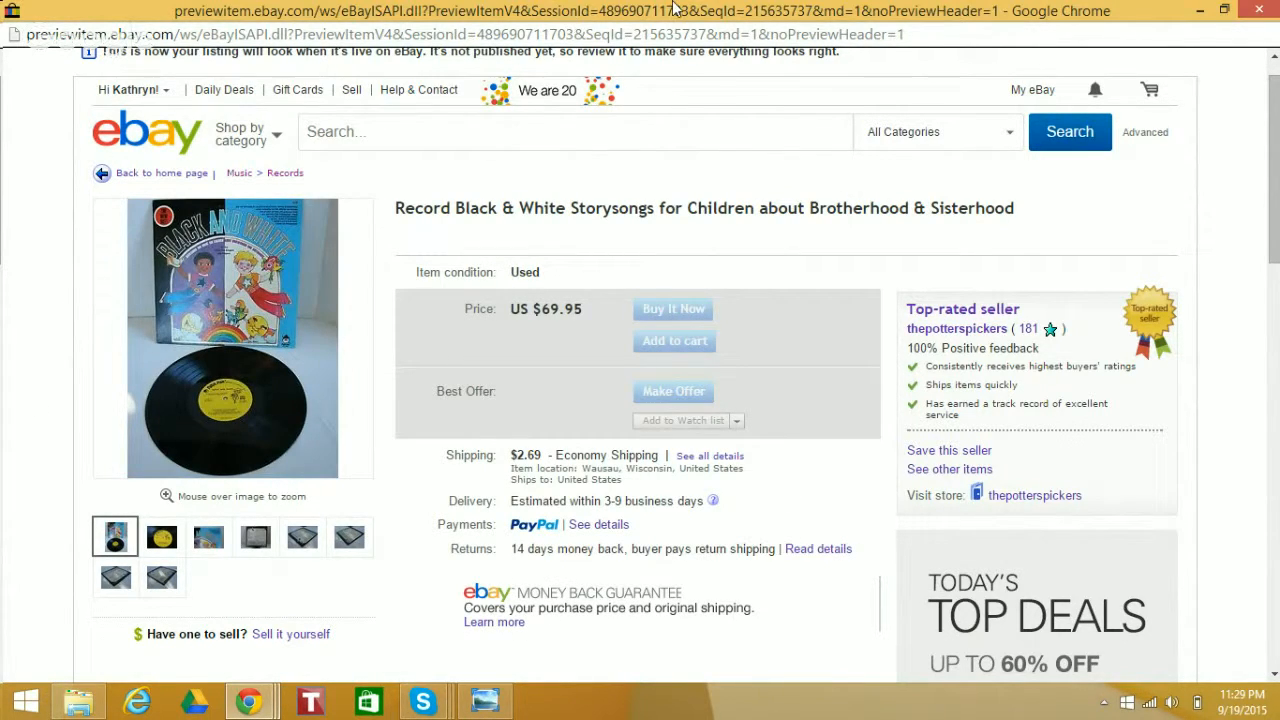
click(1258, 10)
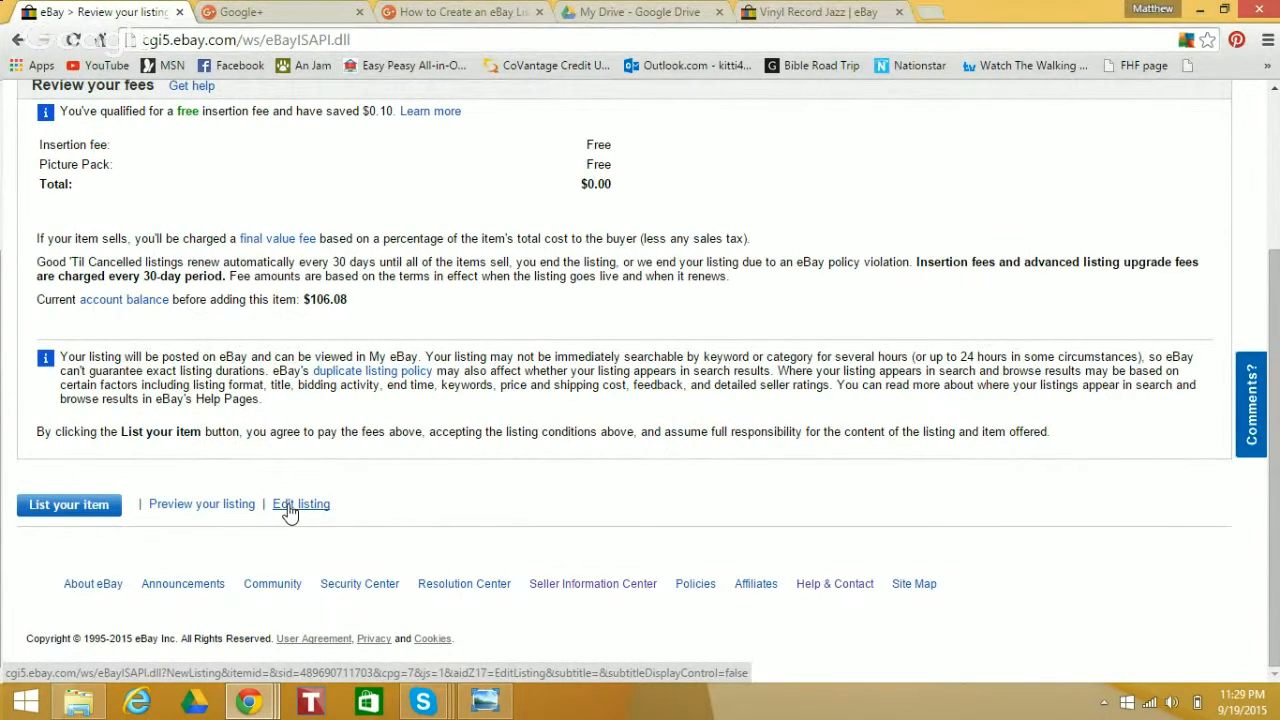
Submit the record listing for sale and open its live listing page
click(84, 519)
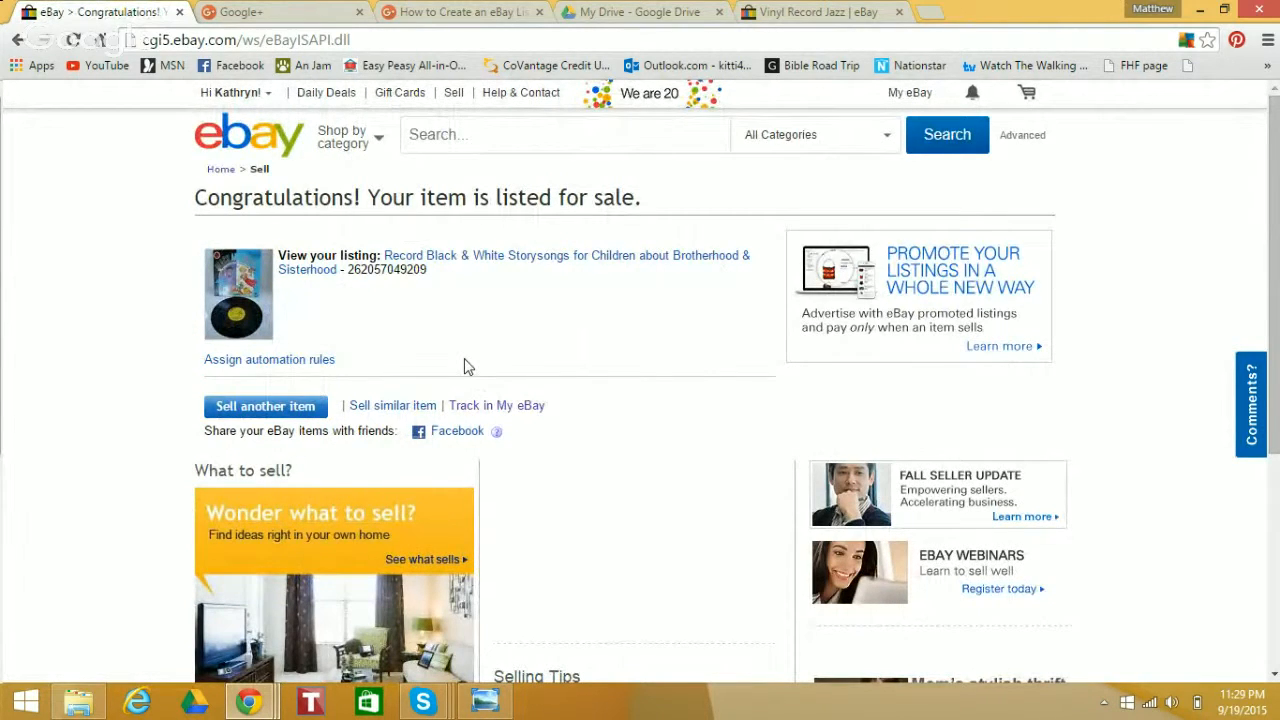
click(500, 258)
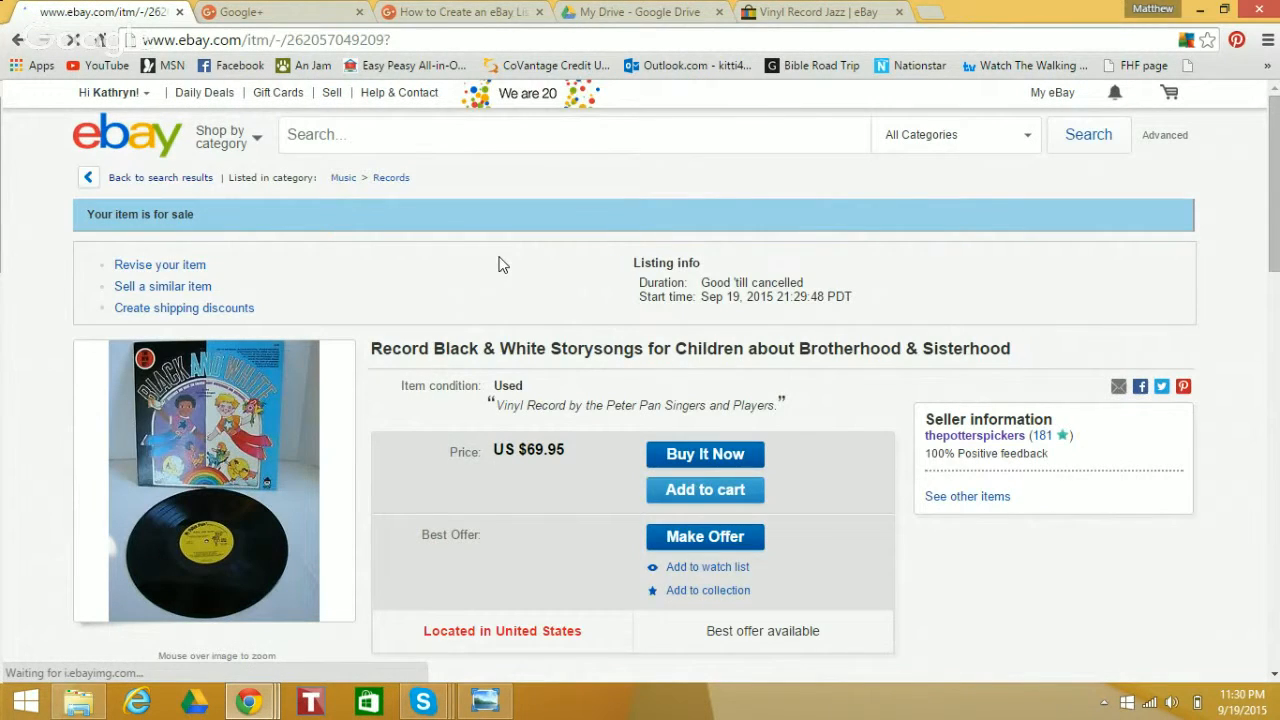
Copy the web address of the live record listing
click(445, 38)
right_click(446, 39)
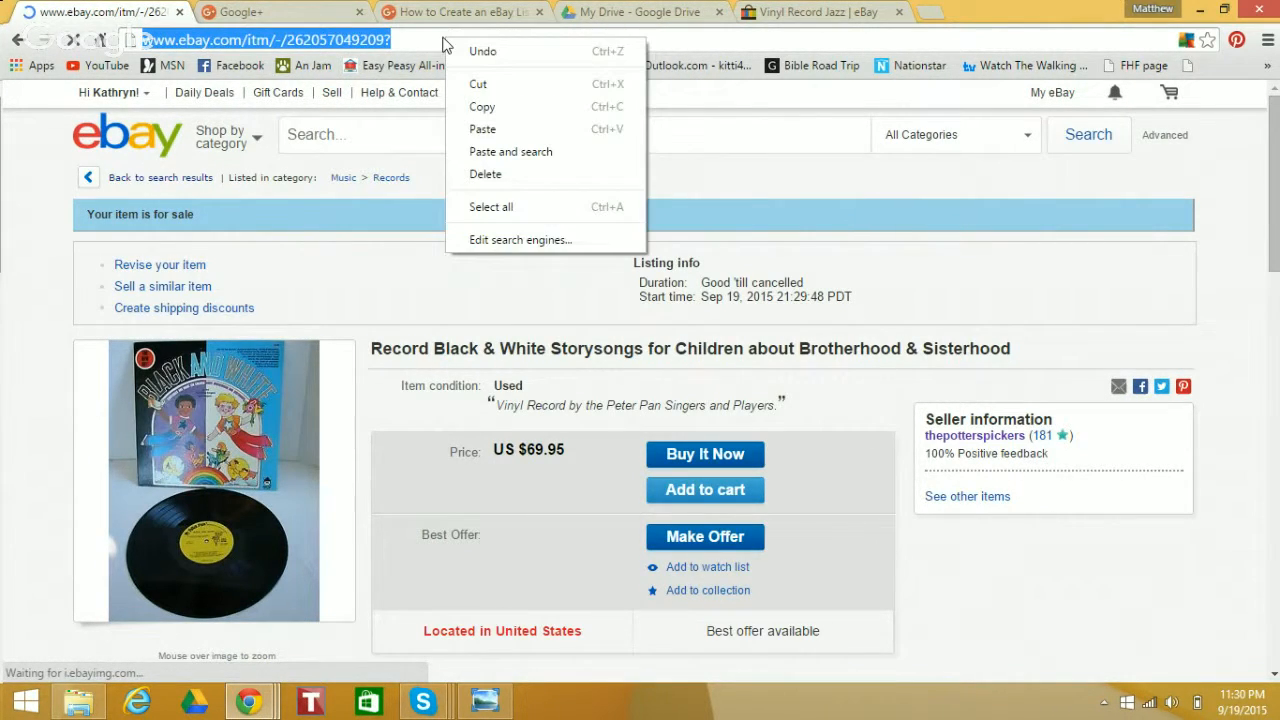
click(484, 107)
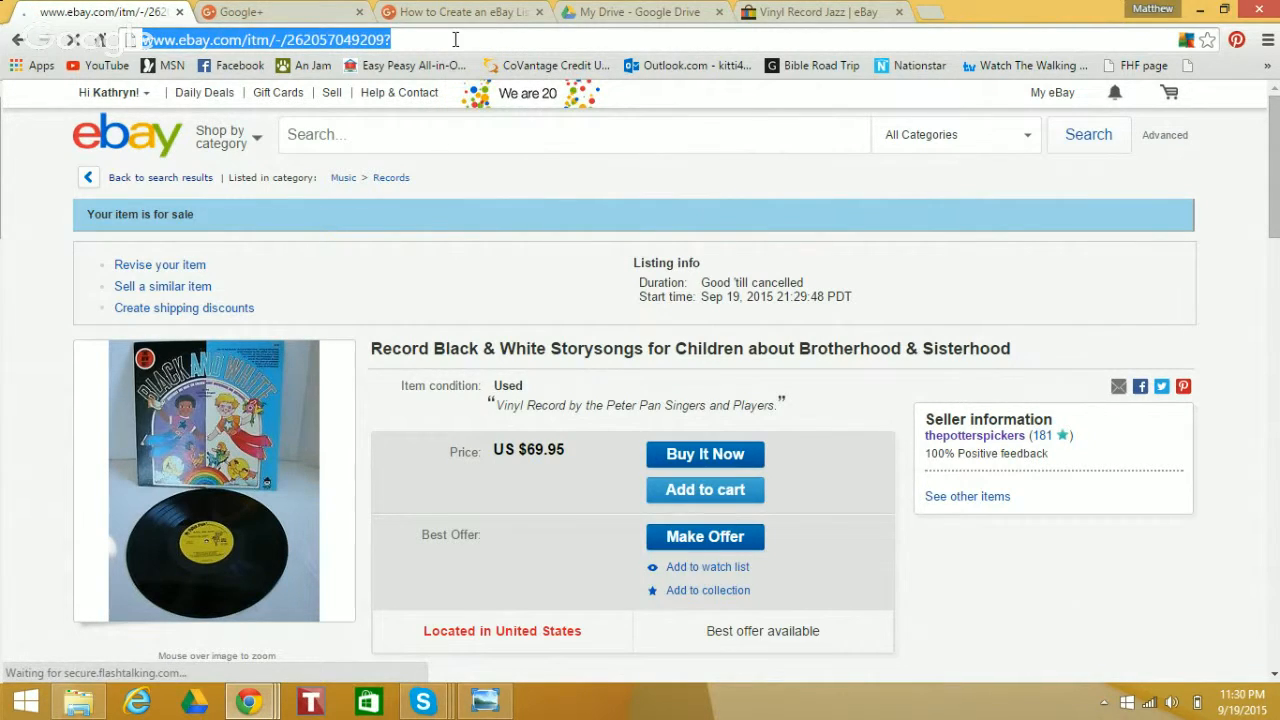
Switch to Twitter, loading it in place of the Google+ home page
click(680, 14)
click(490, 14)
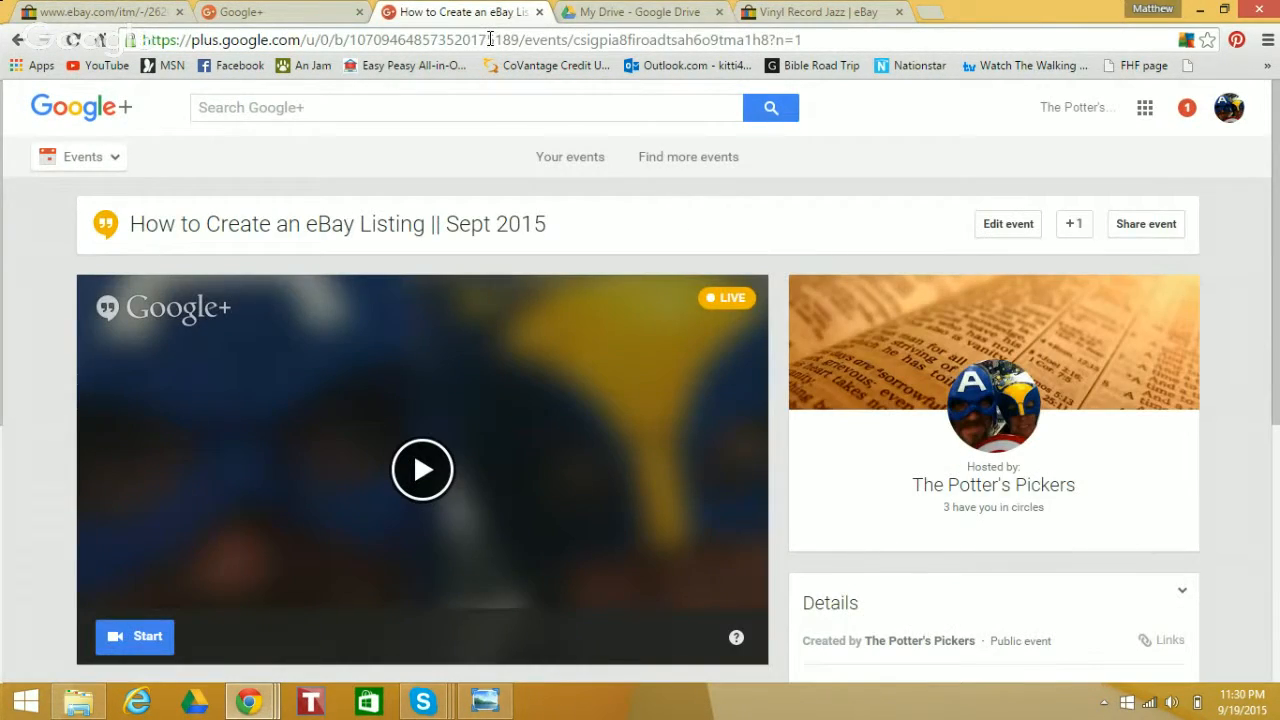
click(330, 12)
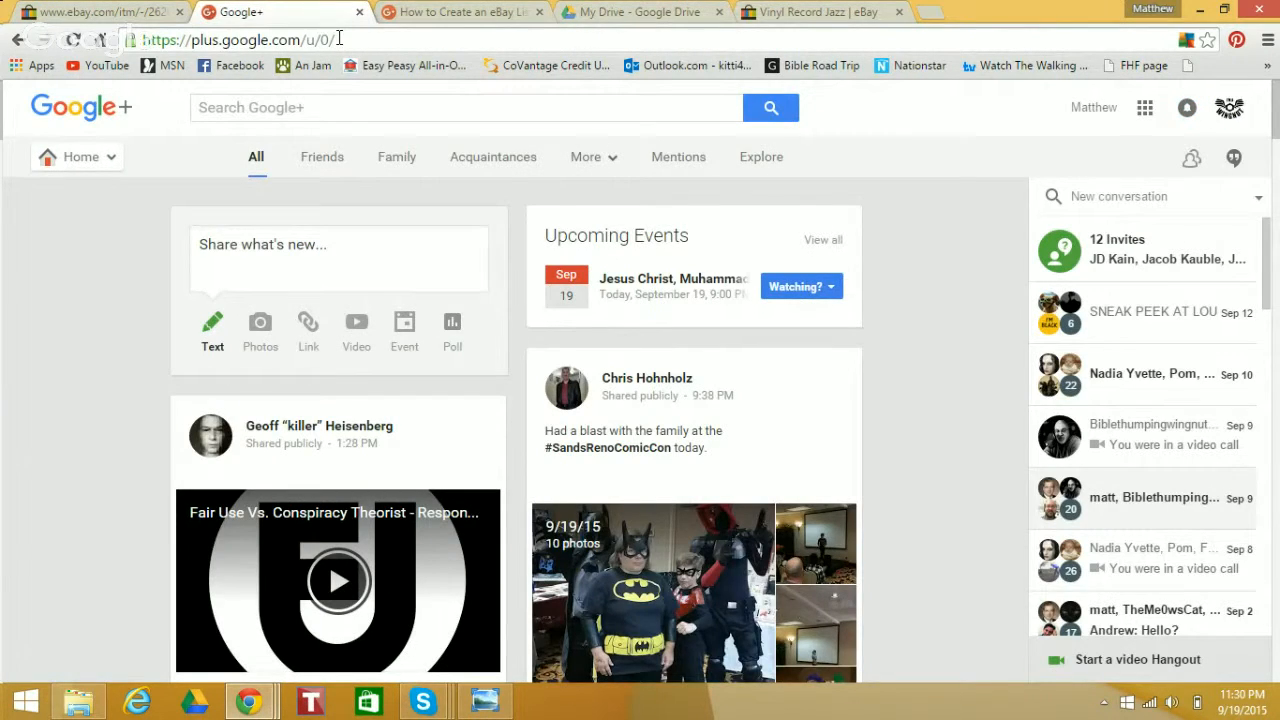
click(339, 41)
text(twitter.com)
key(Return)
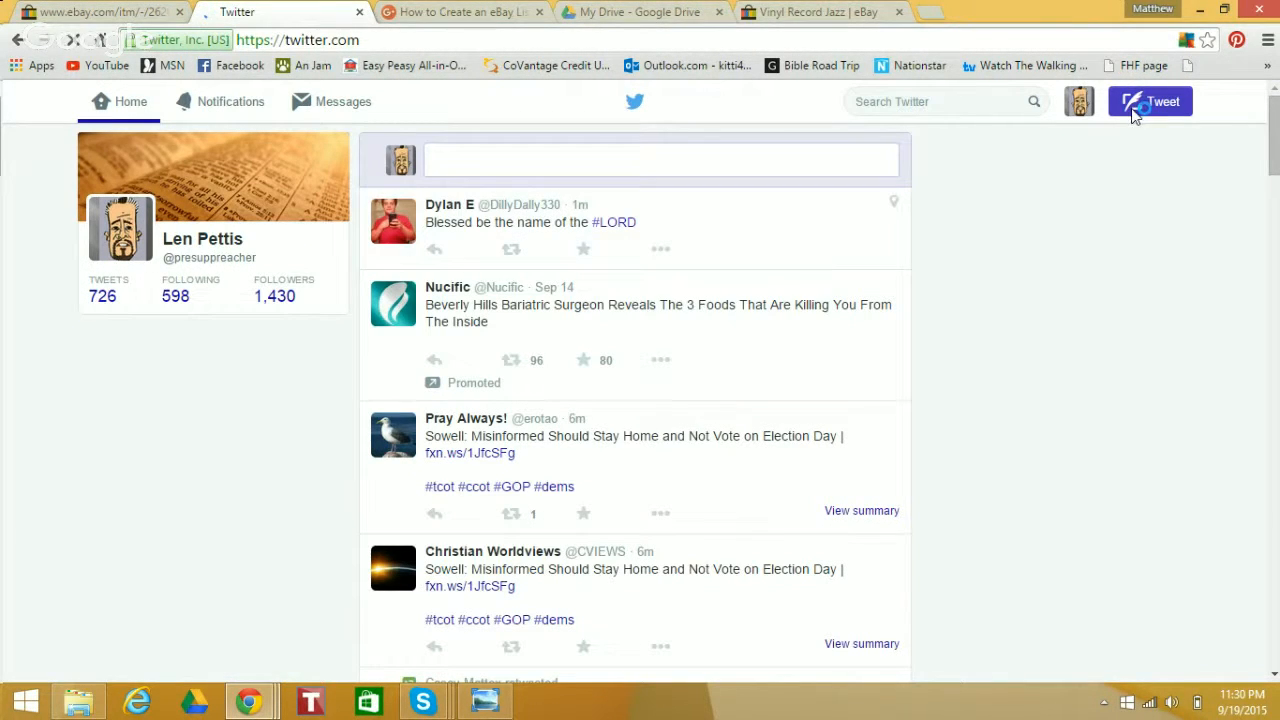
Log out of the current Twitter account and return to the public Twitter home page
click(1081, 115)
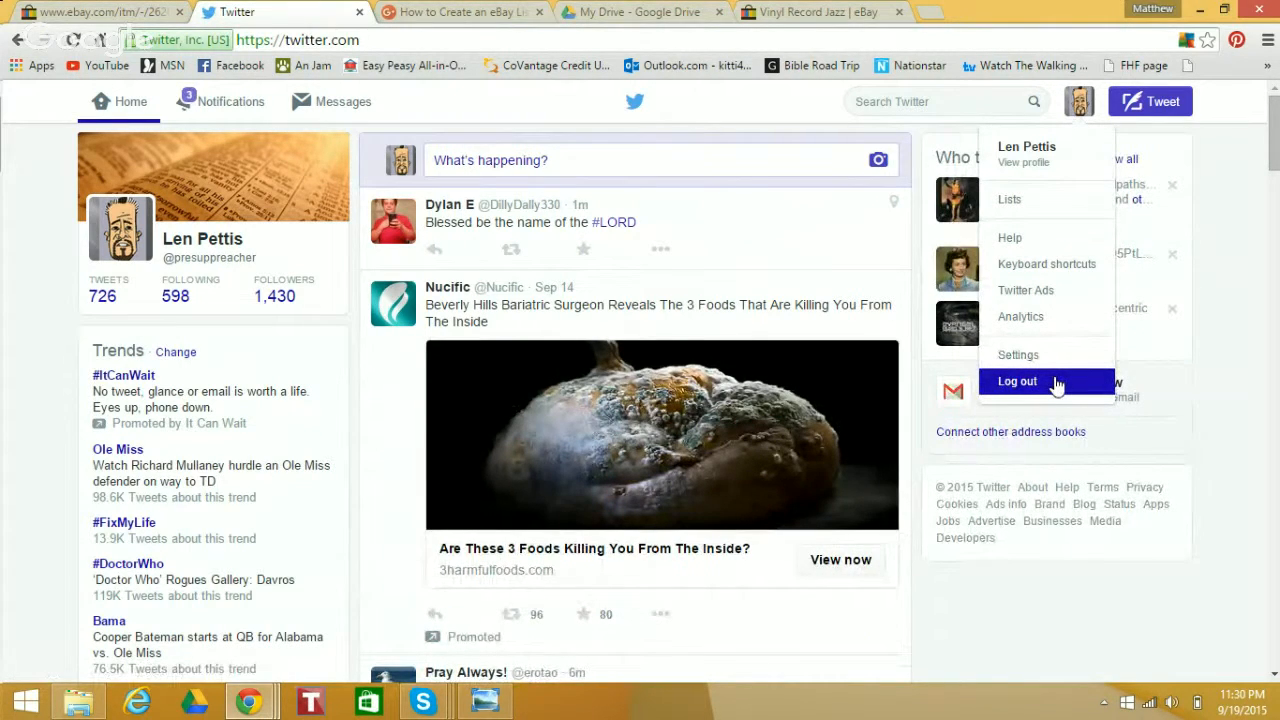
click(1056, 382)
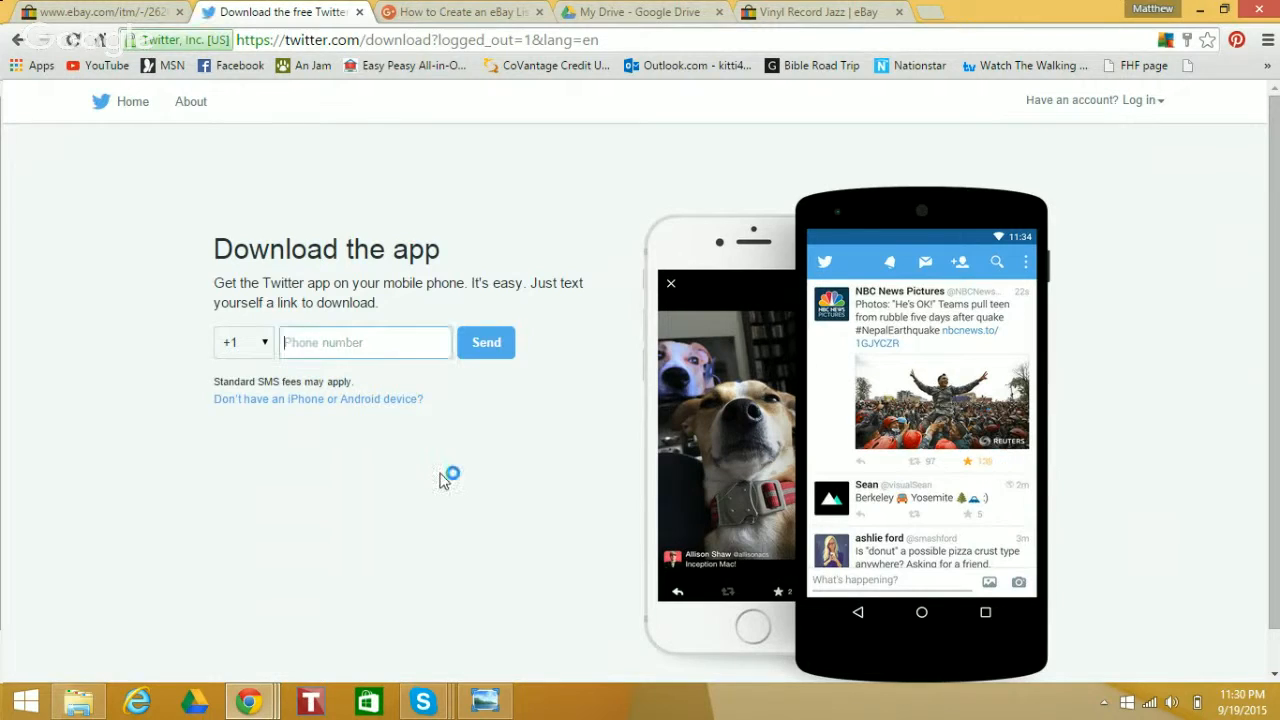
click(105, 104)
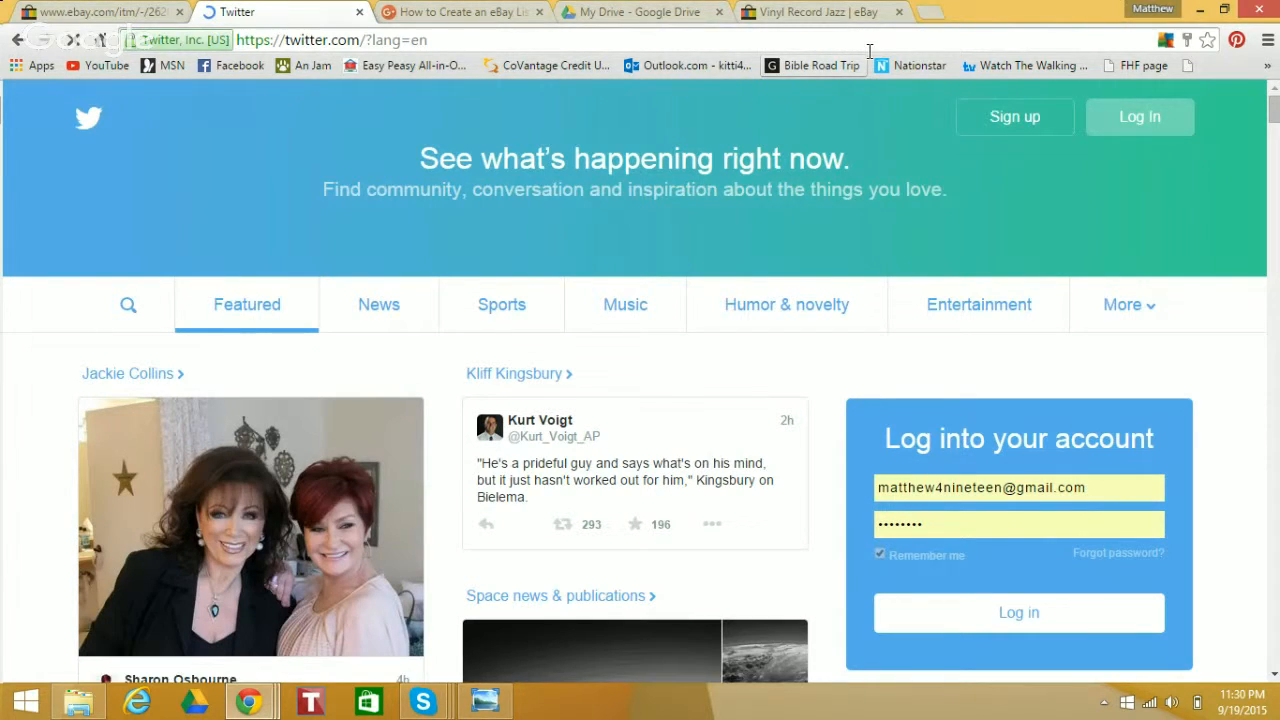
Log in to Twitter with the saved login e-mail for The Potter's Pickers account
click(1126, 120)
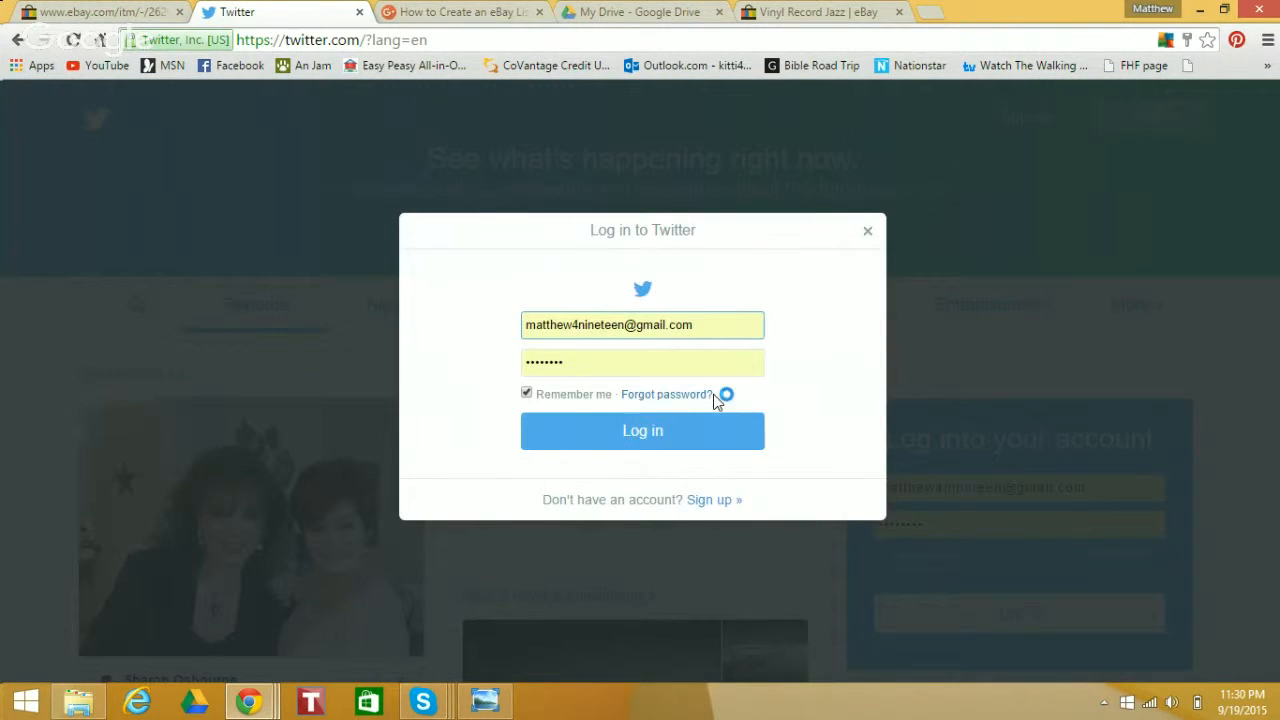
click(719, 324)
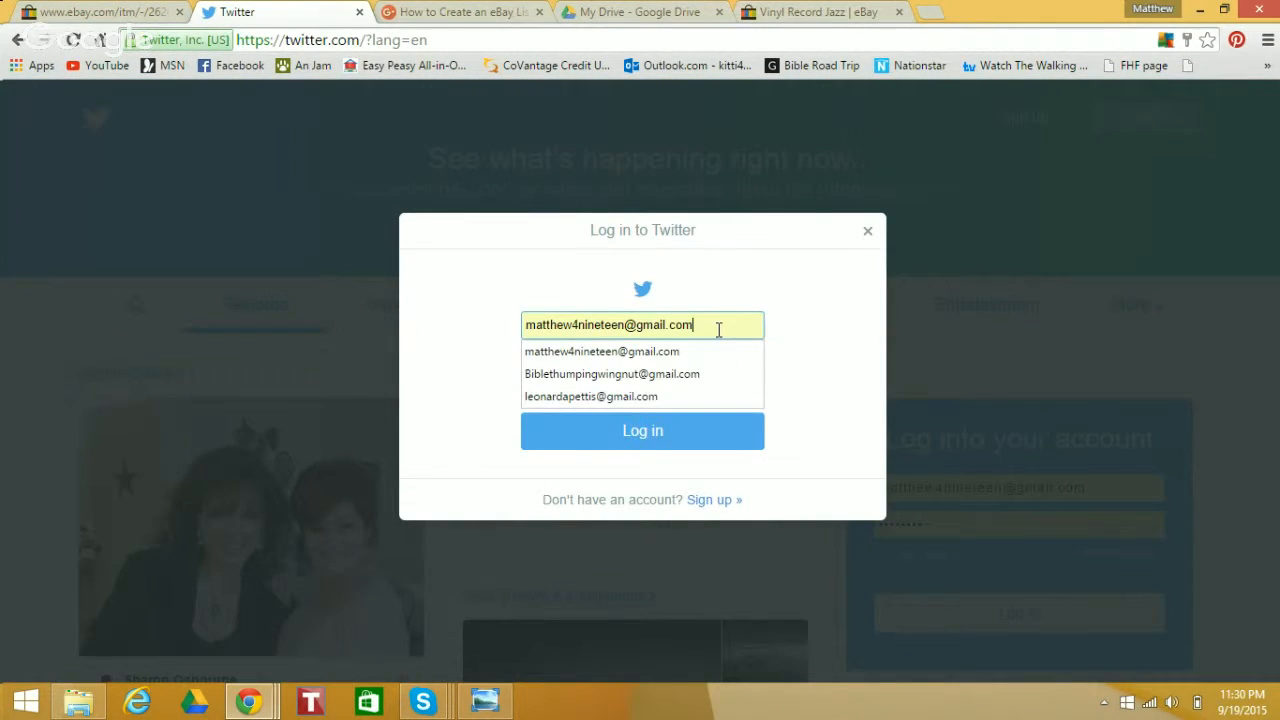
click(699, 395)
click(690, 425)
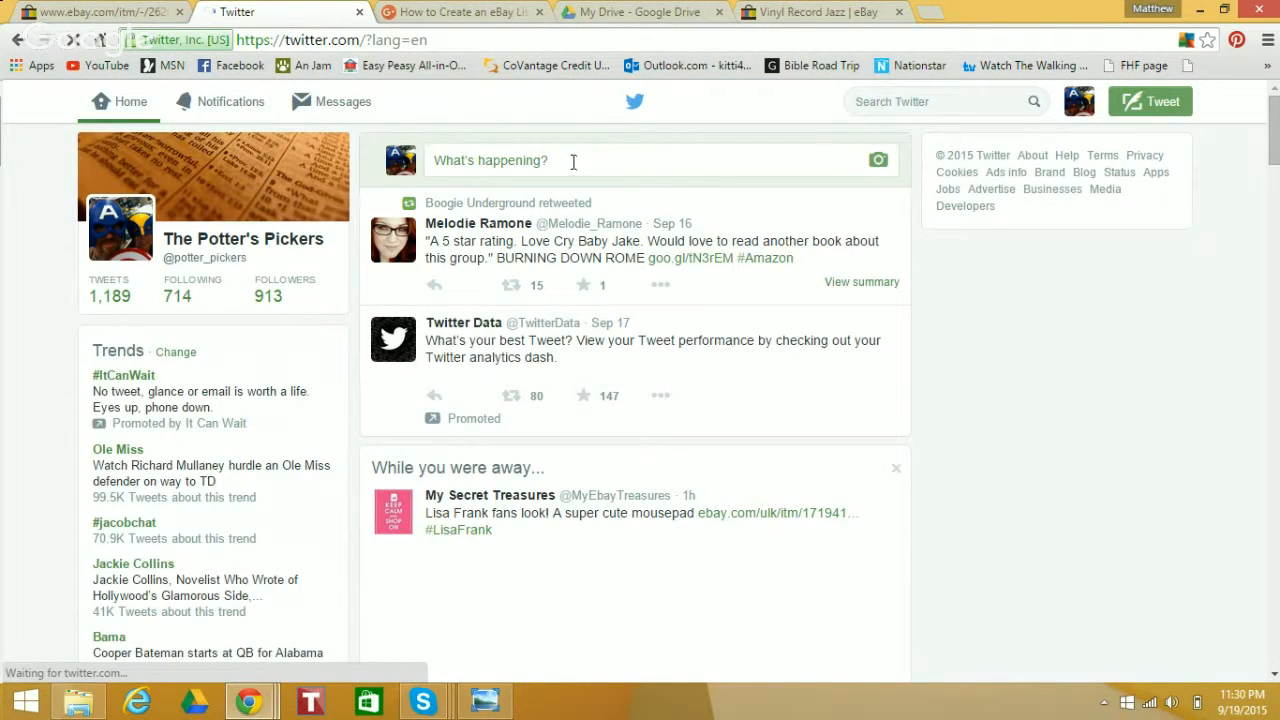
Start a new tweet with the text "Check out this rare vintage"
click(573, 162)
text(Chekc)
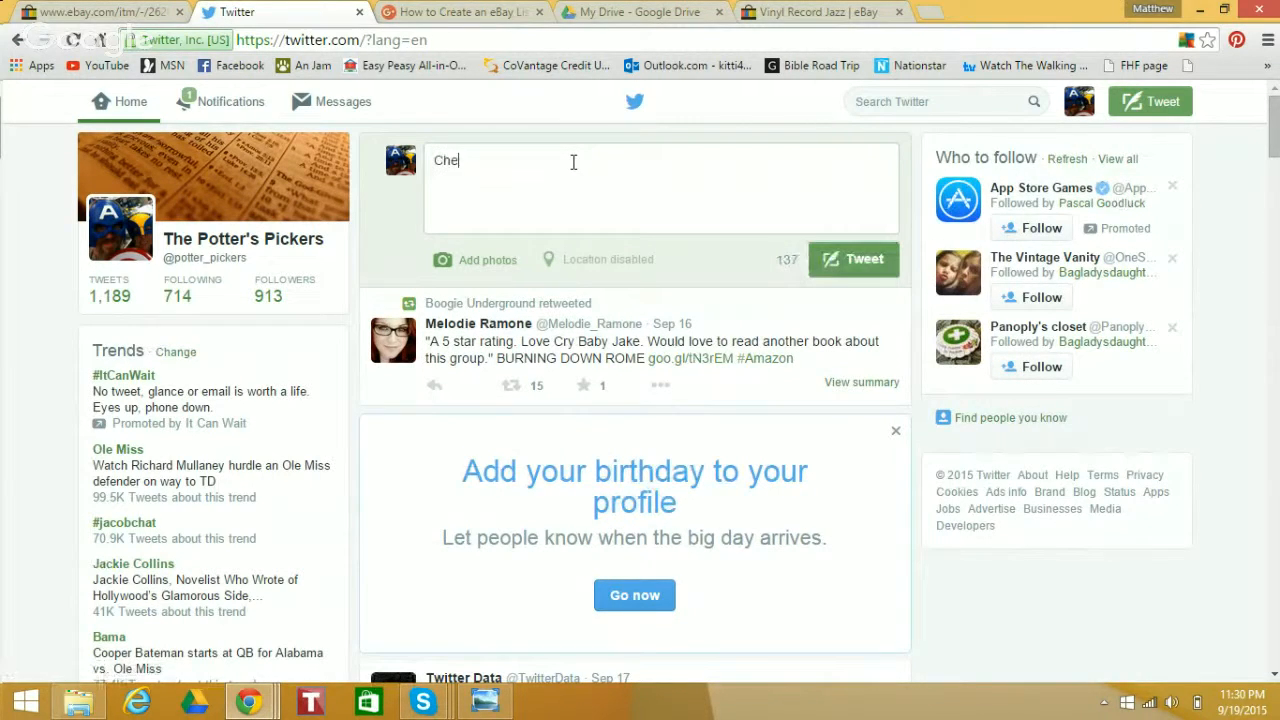
key(BackSpace)
key(BackSpace)
text(ck out this rare)
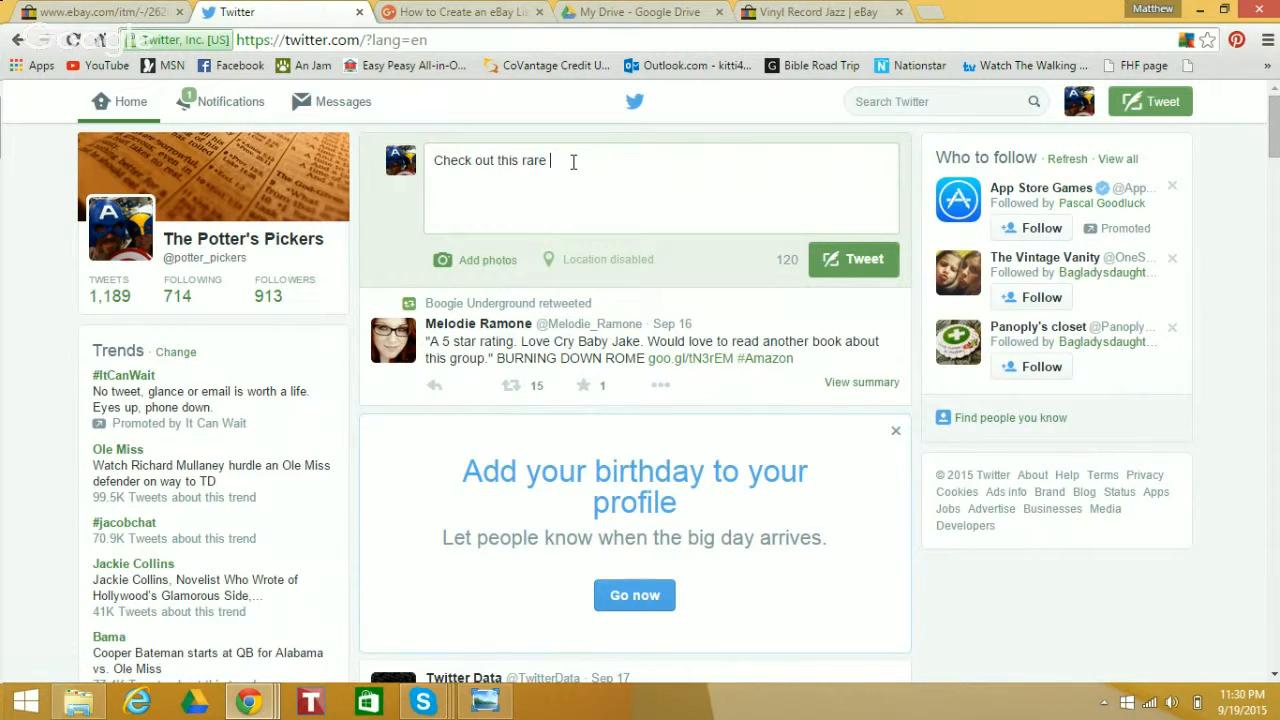
text( vintage #Rec)
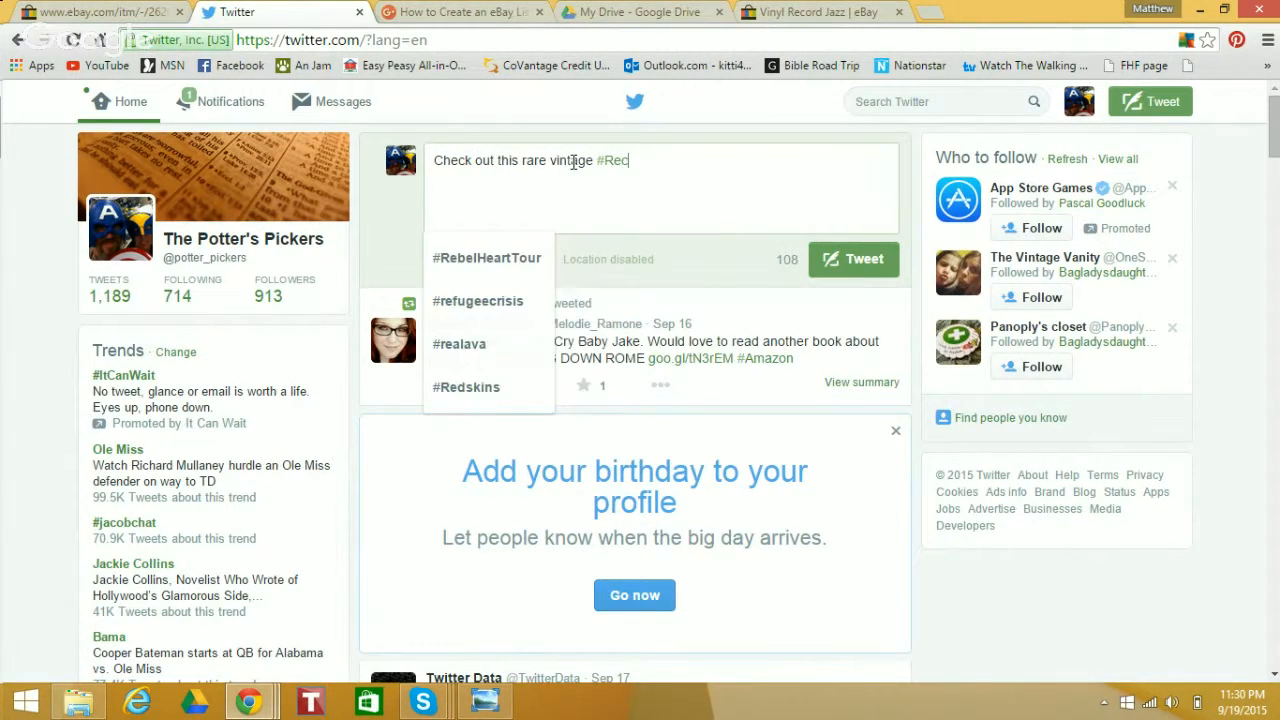
Add the hashtags #Vinyl and #Record to the tweet text
key(BackSpace)
key(BackSpace)
key(BackSpace)
text(Vin)
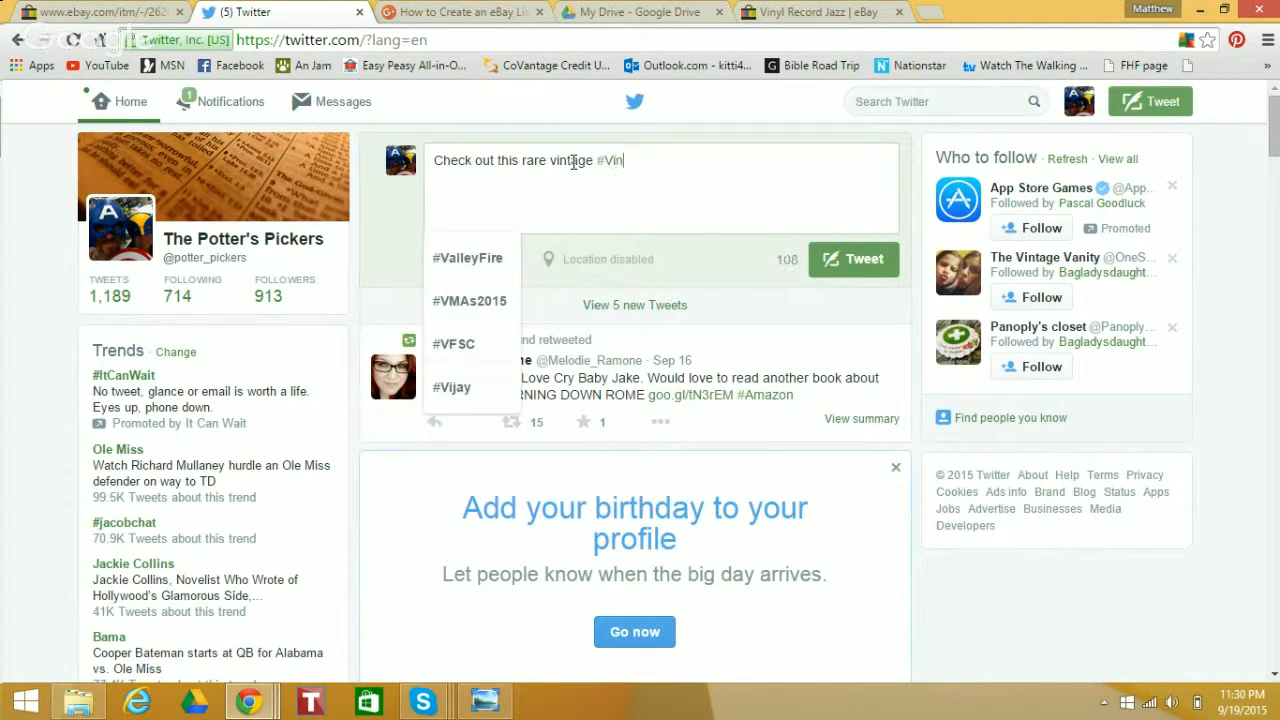
text(yl #R)
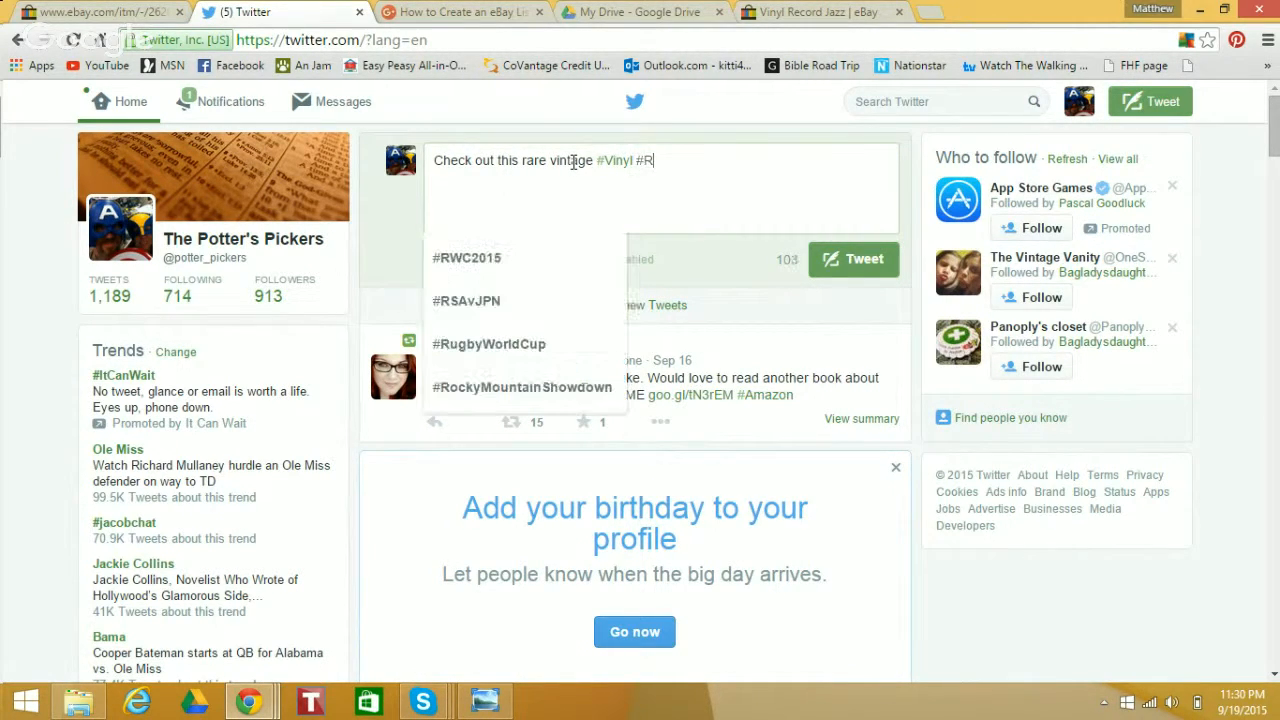
text(ecord for)
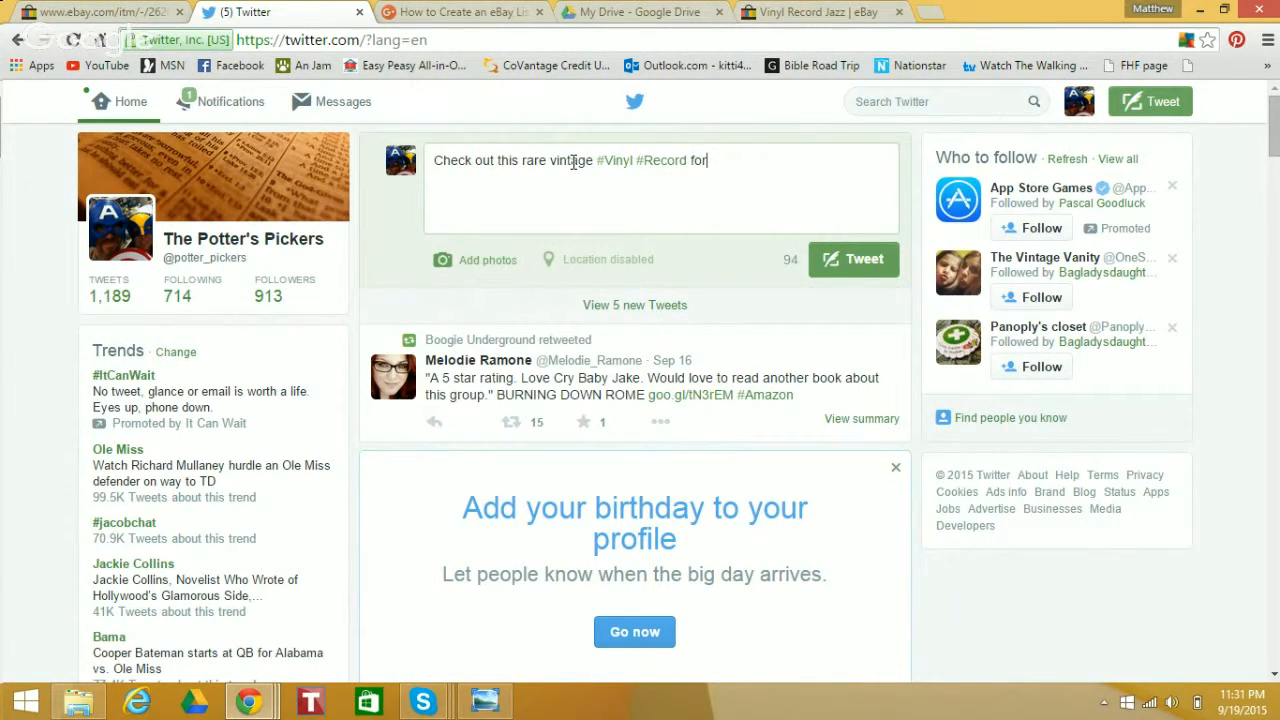
text(om my @EB)
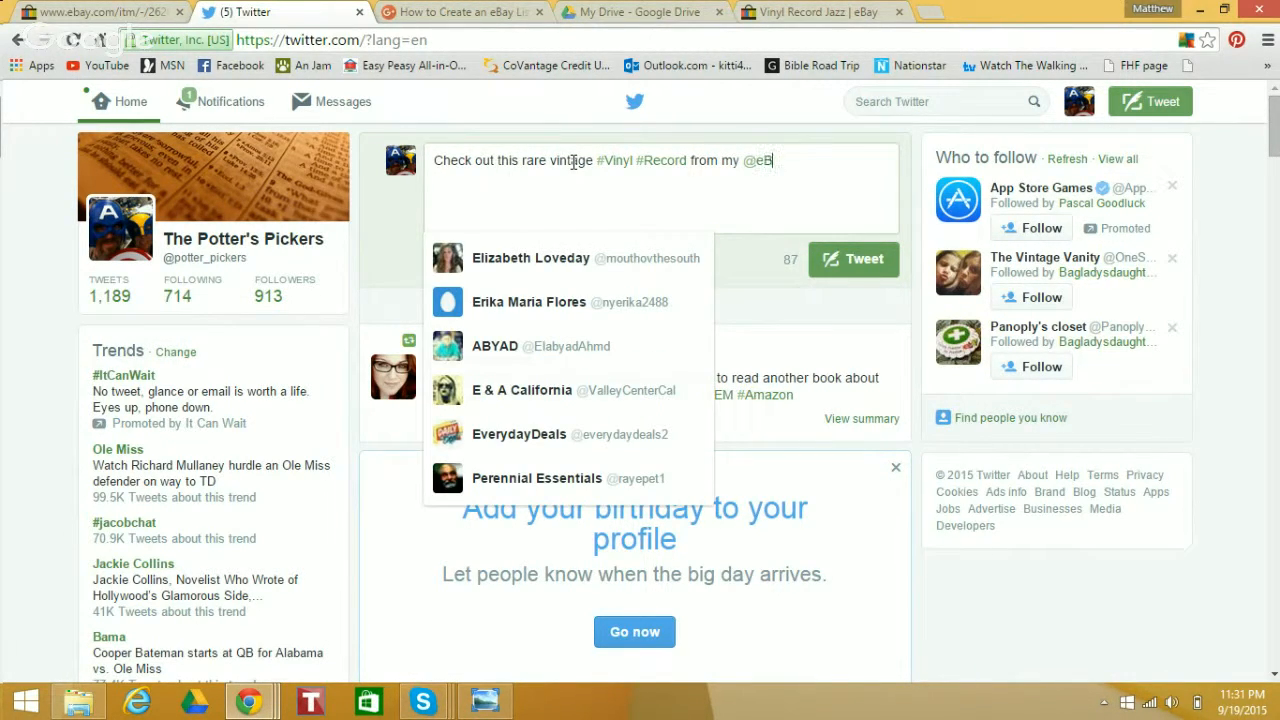
text(ay)
key(BackSpace)
key(BackSpace)
key(BackSpace)
key(BackSpace)
key(BackSpace)
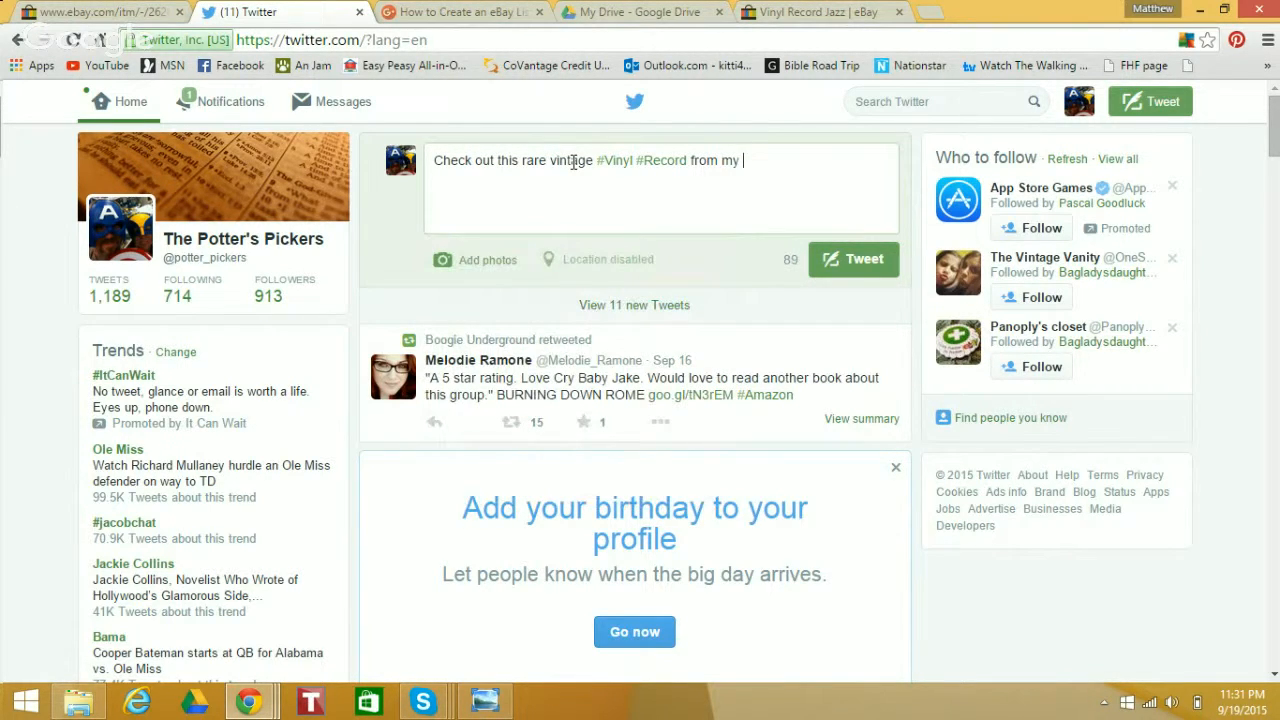
text(@ebay)
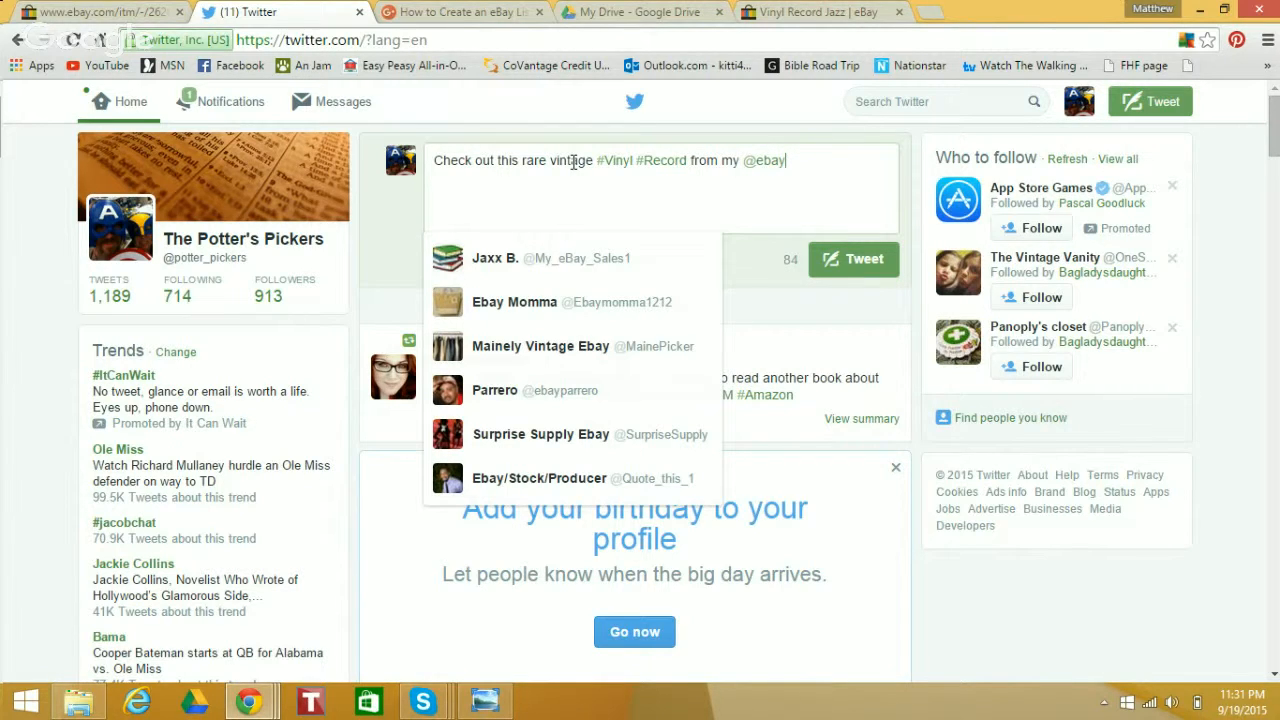
key(BackSpace)
key(BackSpace)
key(BackSpace)
key(BackSpace)
Finish the tweet with "ebay store:" and the copied listing link, and publish it
text(ebay St)
key(BackSpace)
key(BackSpace)
text(store)
key(ctrl+v)
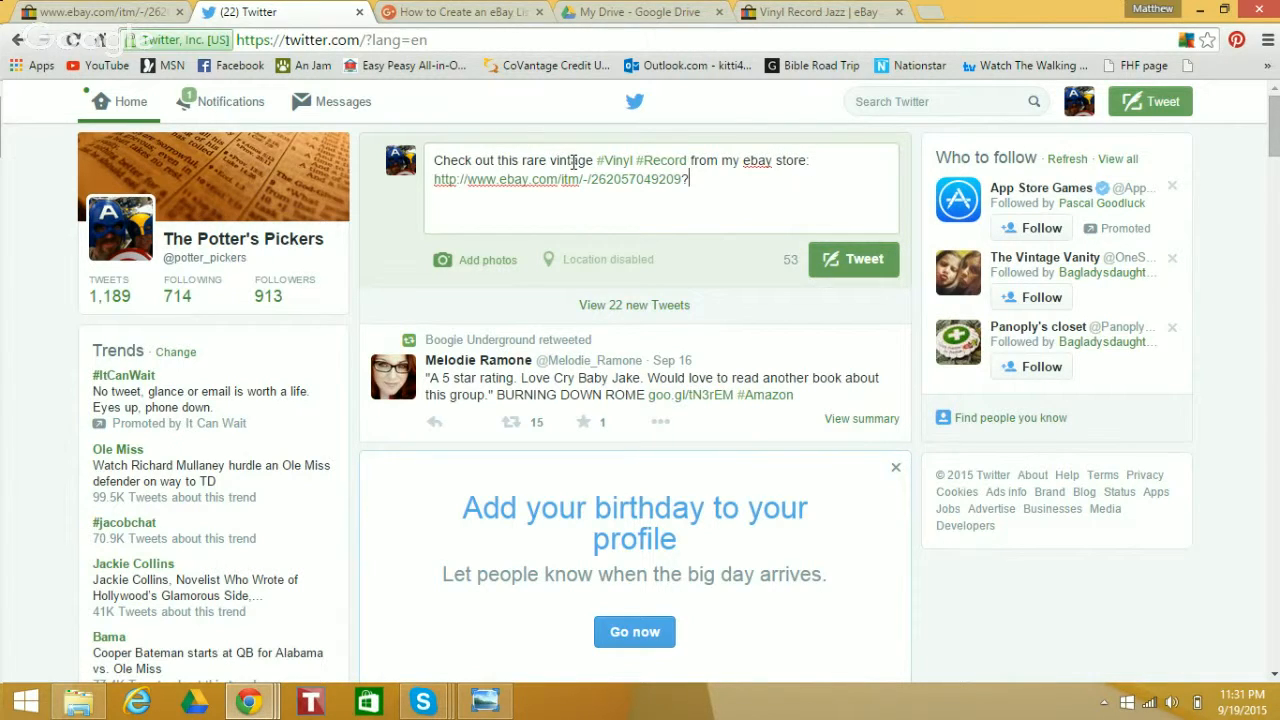
click(864, 259)
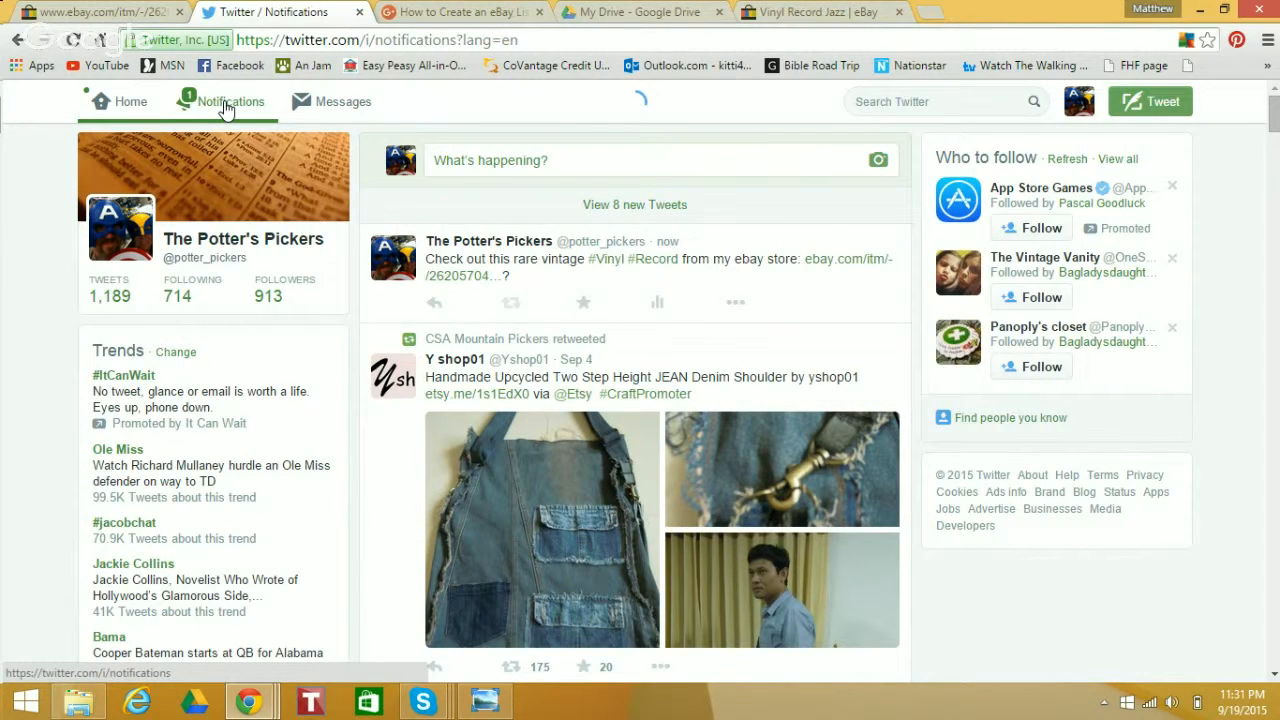
Return to the live eBay listing of the record and look over its details
click(118, 10)
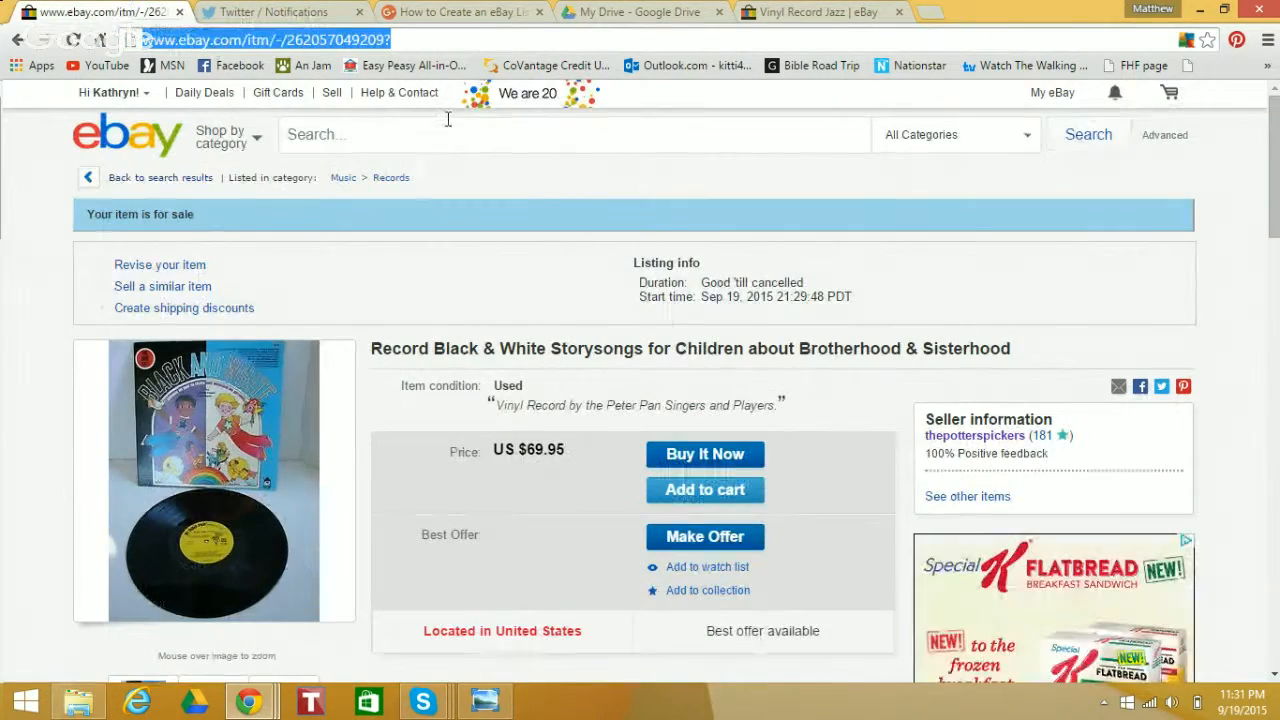
mouse_move(1277, 148)
mouse_down()
mouse_move(1277, 304)
mouse_move(1277, 150)
mouse_move(1277, 230)
mouse_move(1277, 162)
mouse_up()
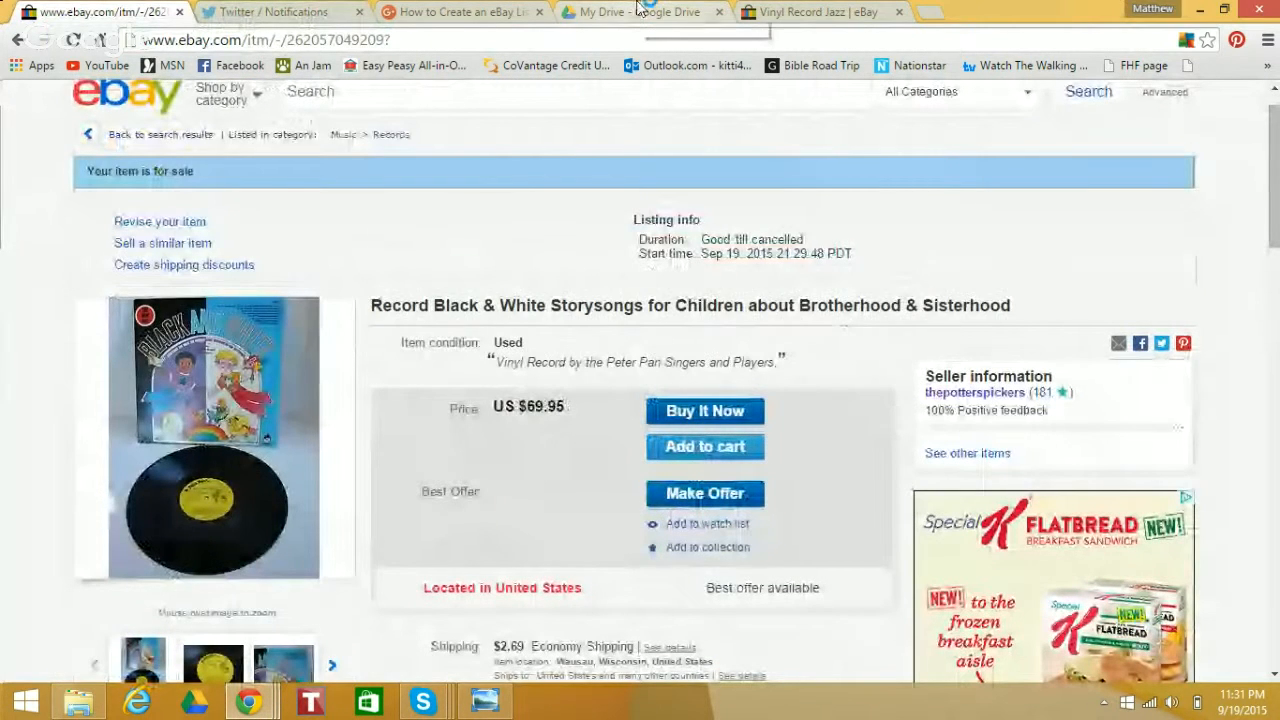